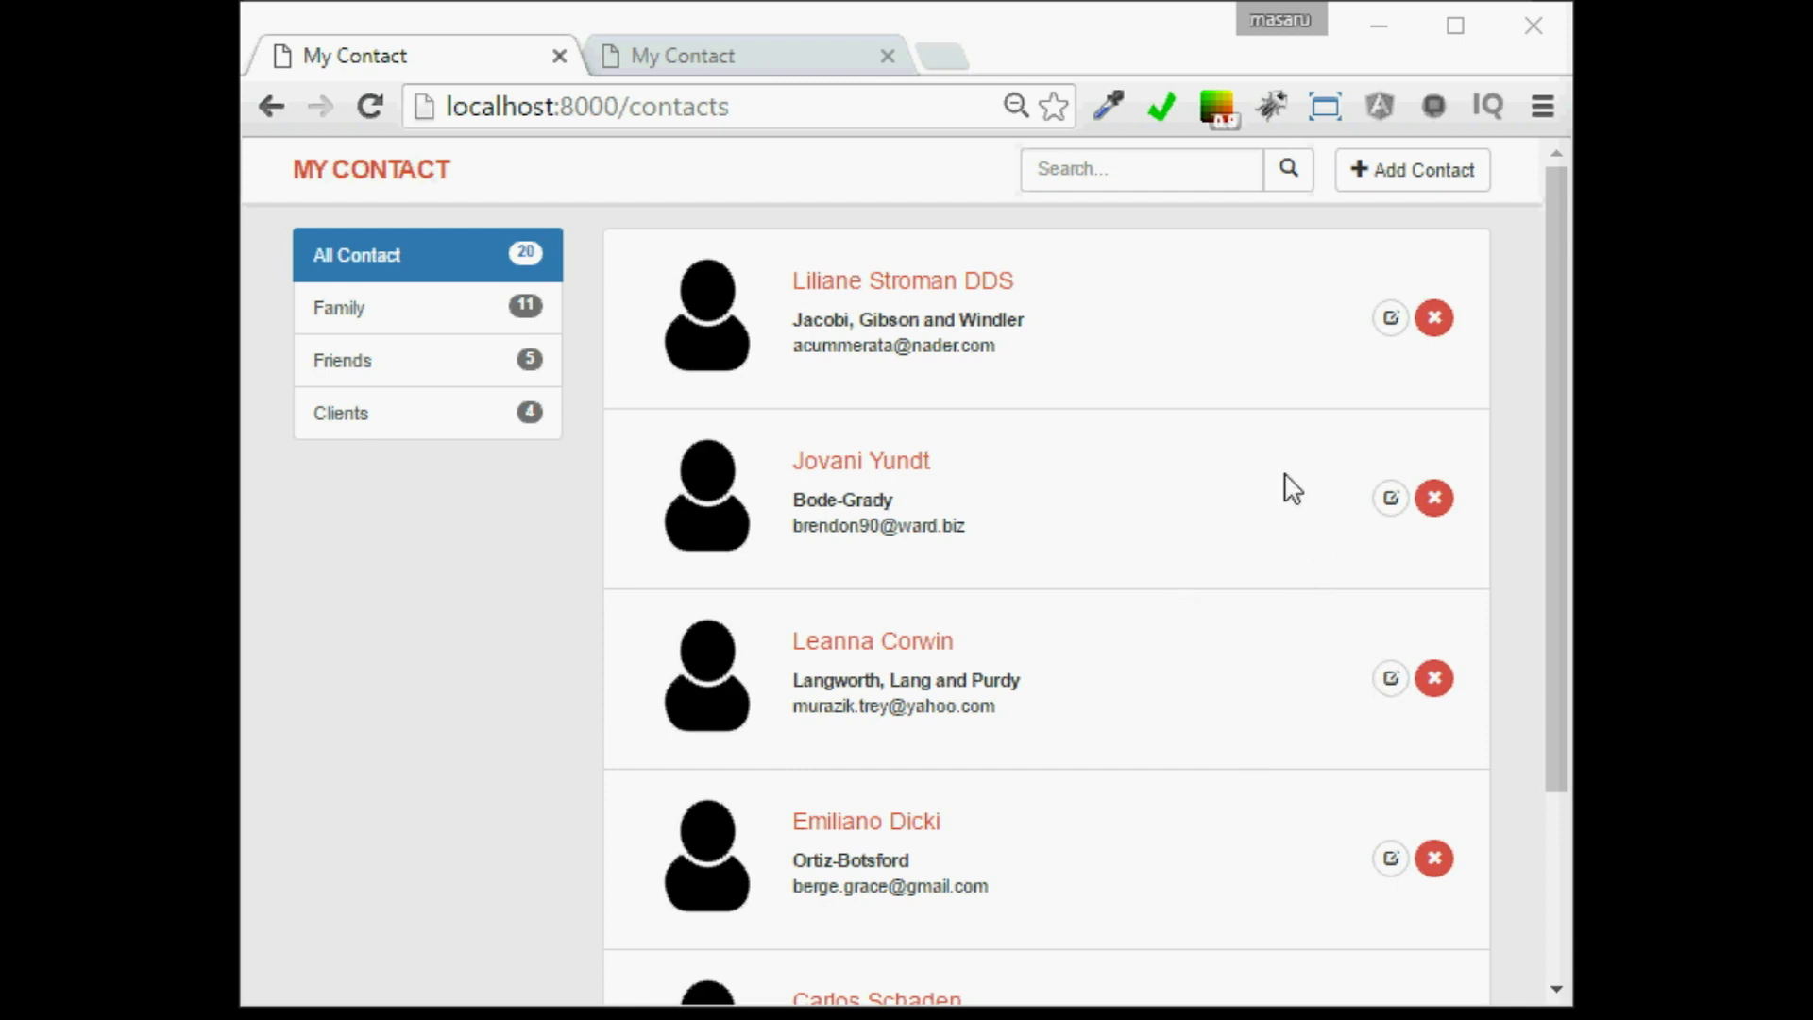
Open My Contact's Add Contact form and trigger Add Group beside the Group select
click(1417, 170)
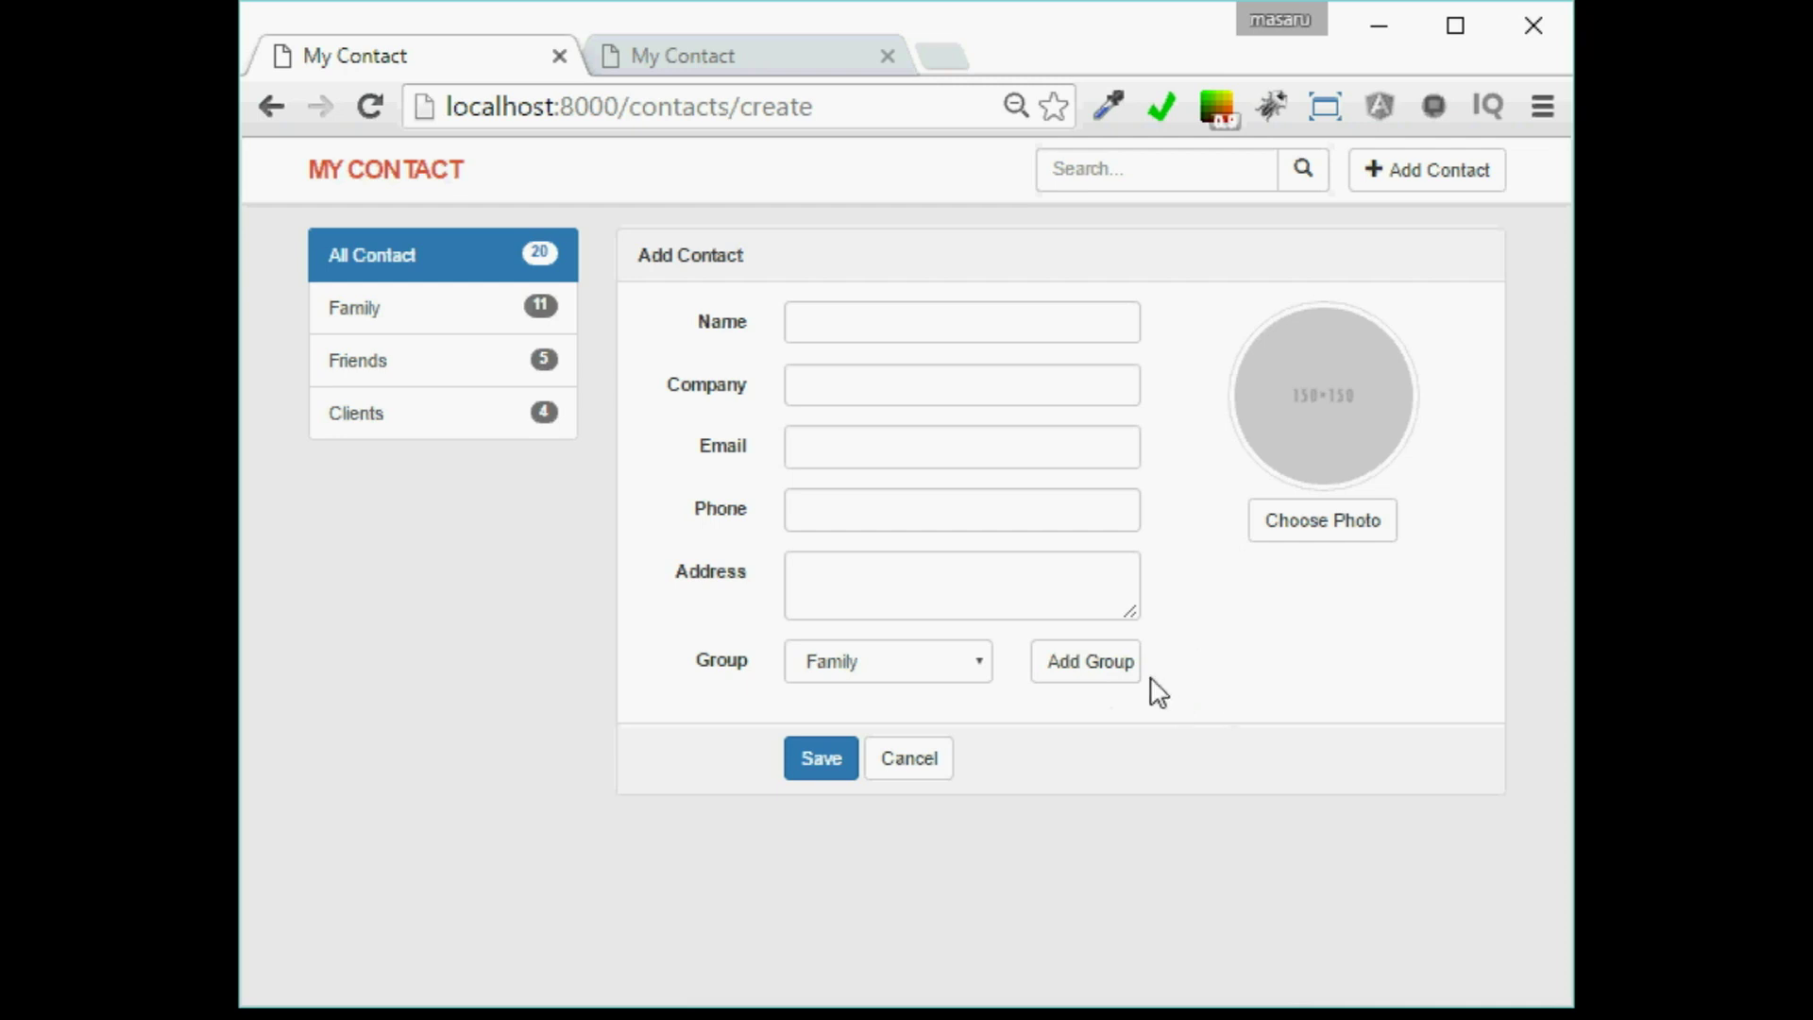
click(1090, 662)
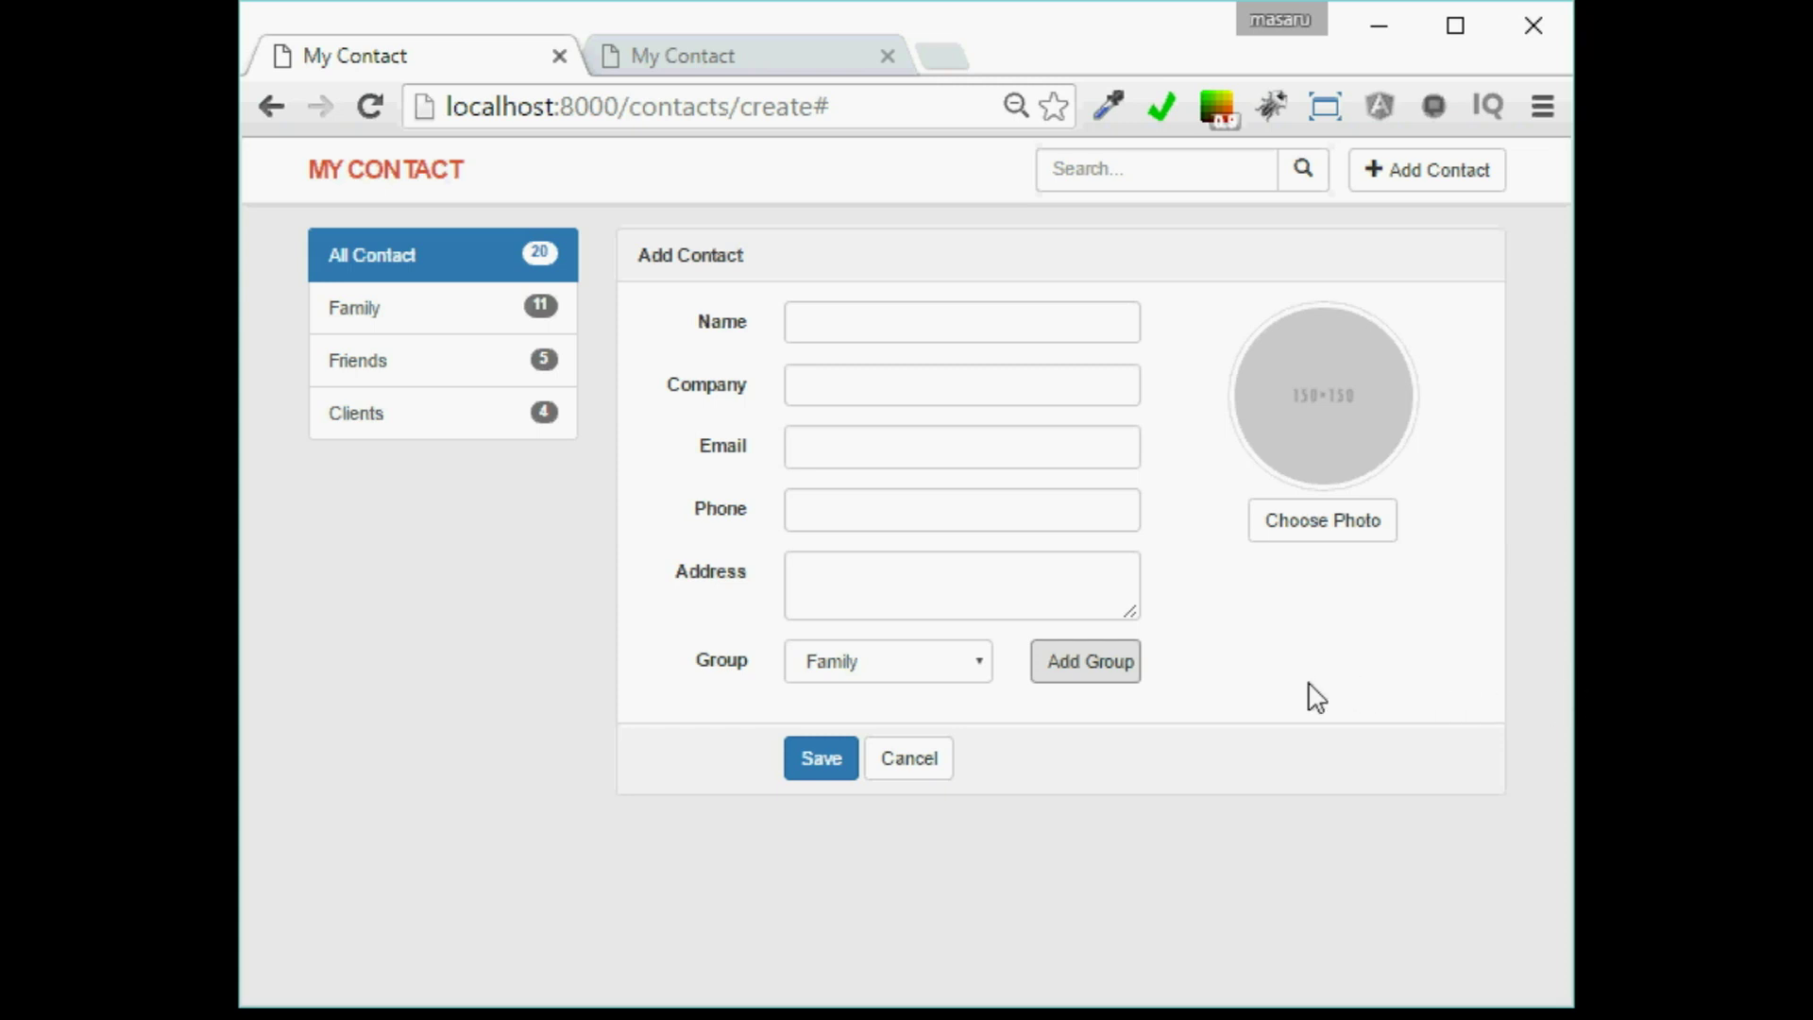
Open the static template's Add Contact form and view its page source
click(765, 57)
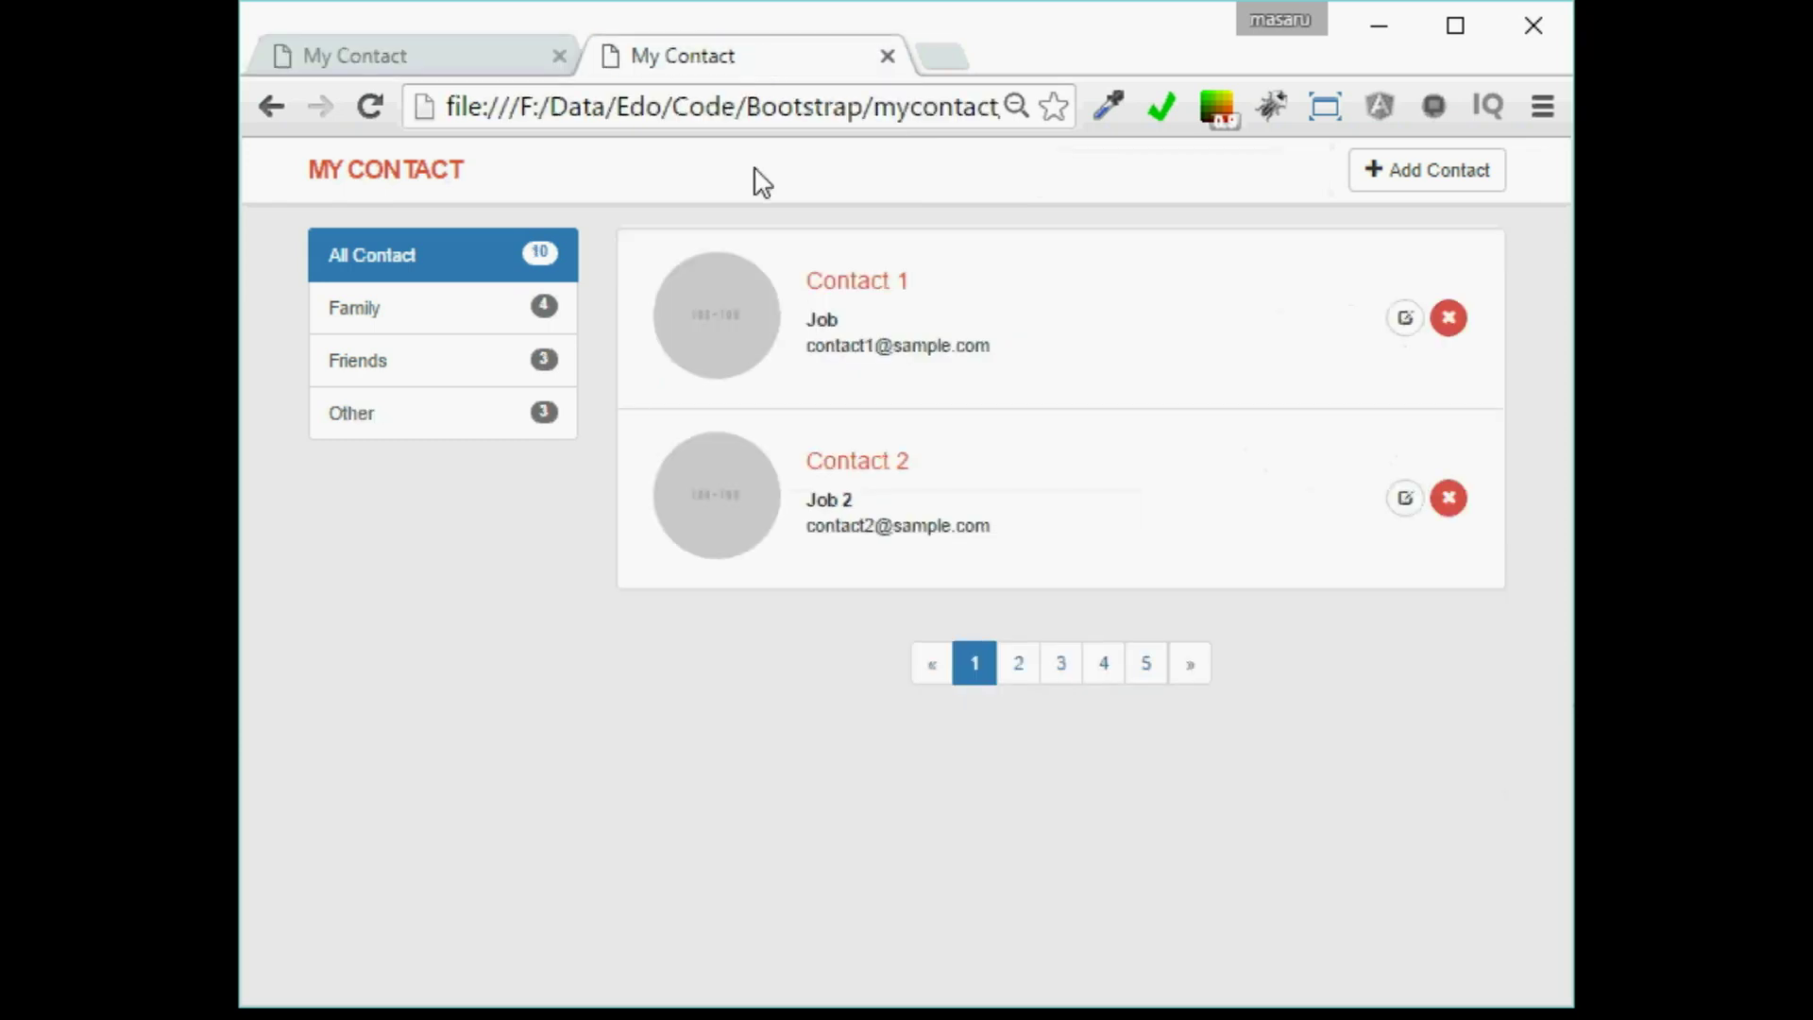
click(1429, 171)
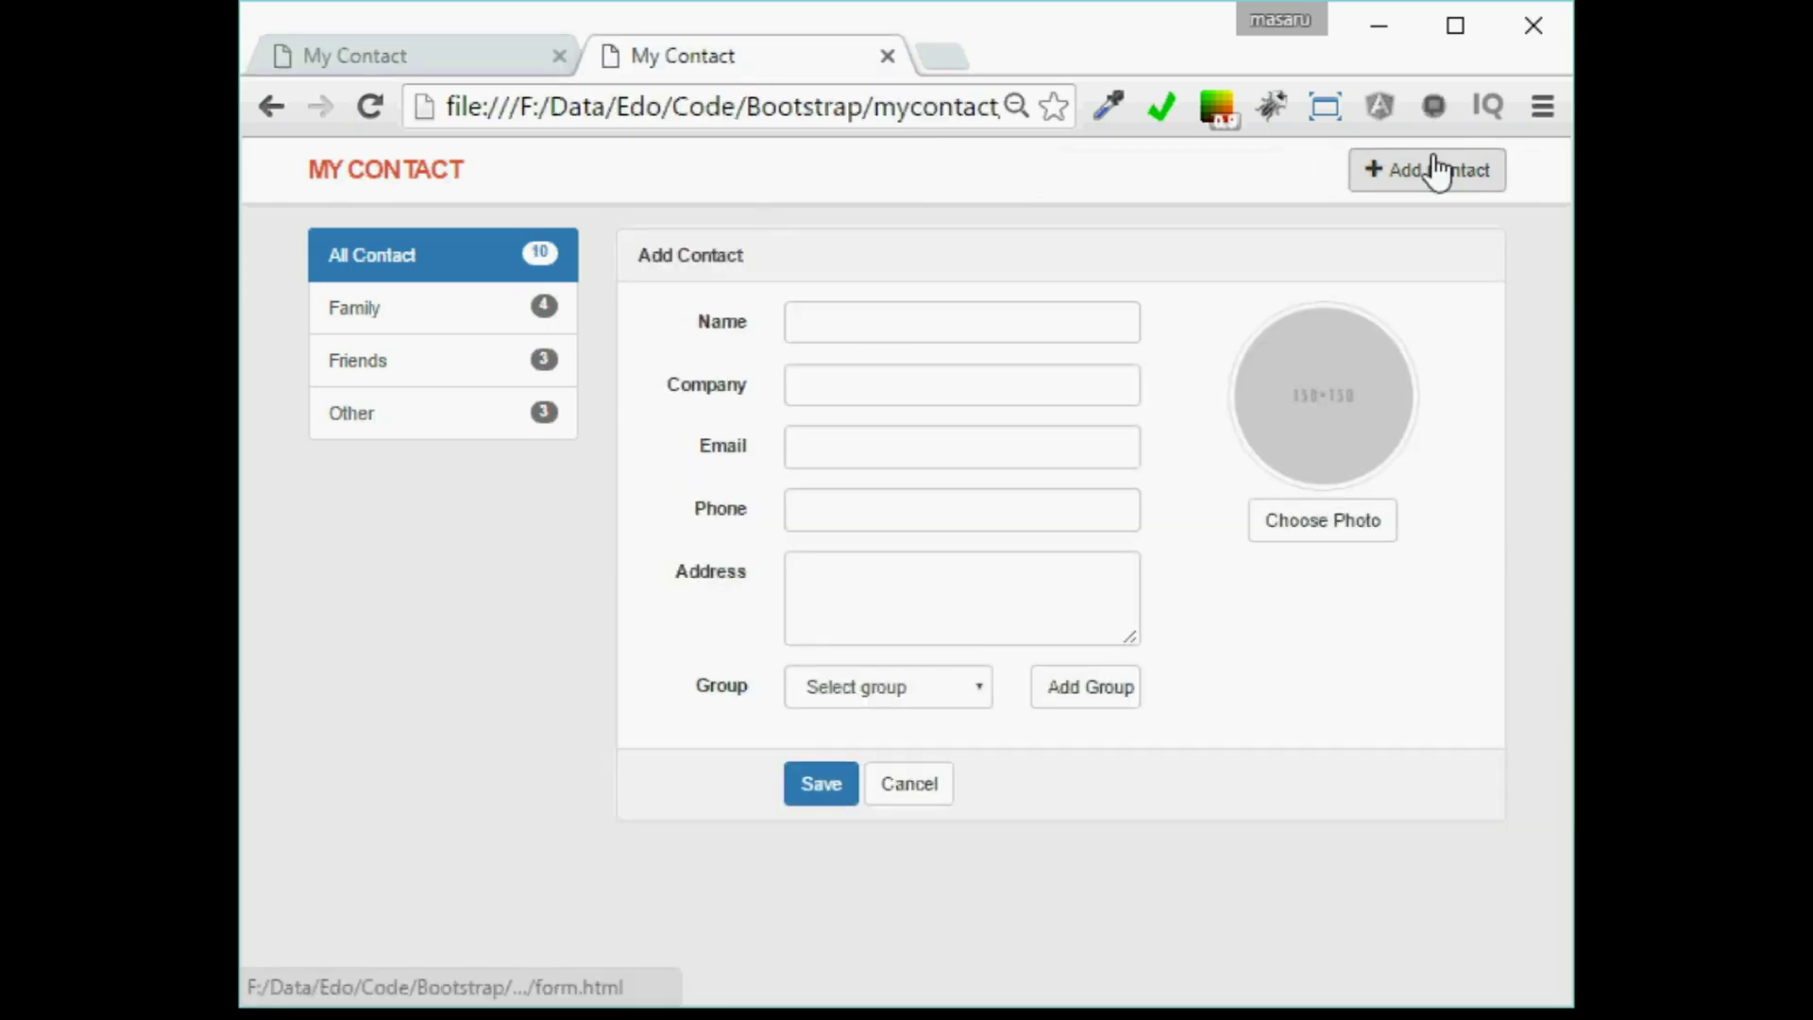
right_click(1162, 908)
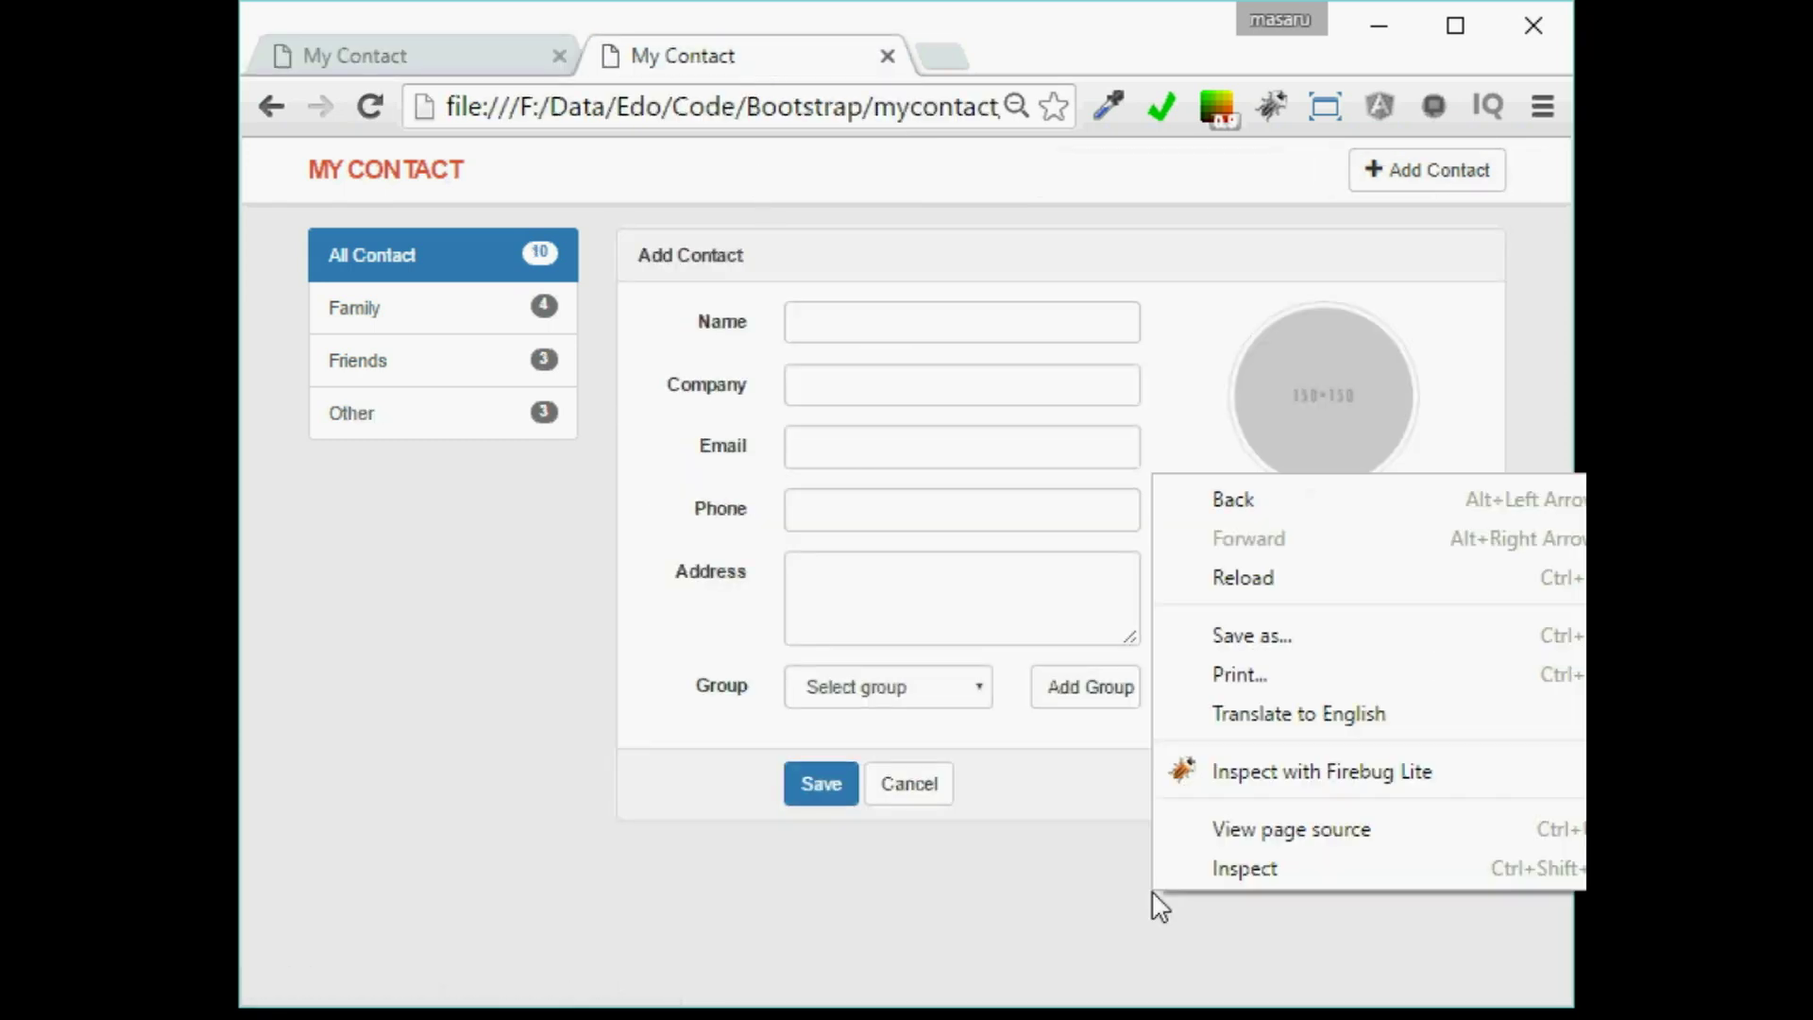
click(1361, 829)
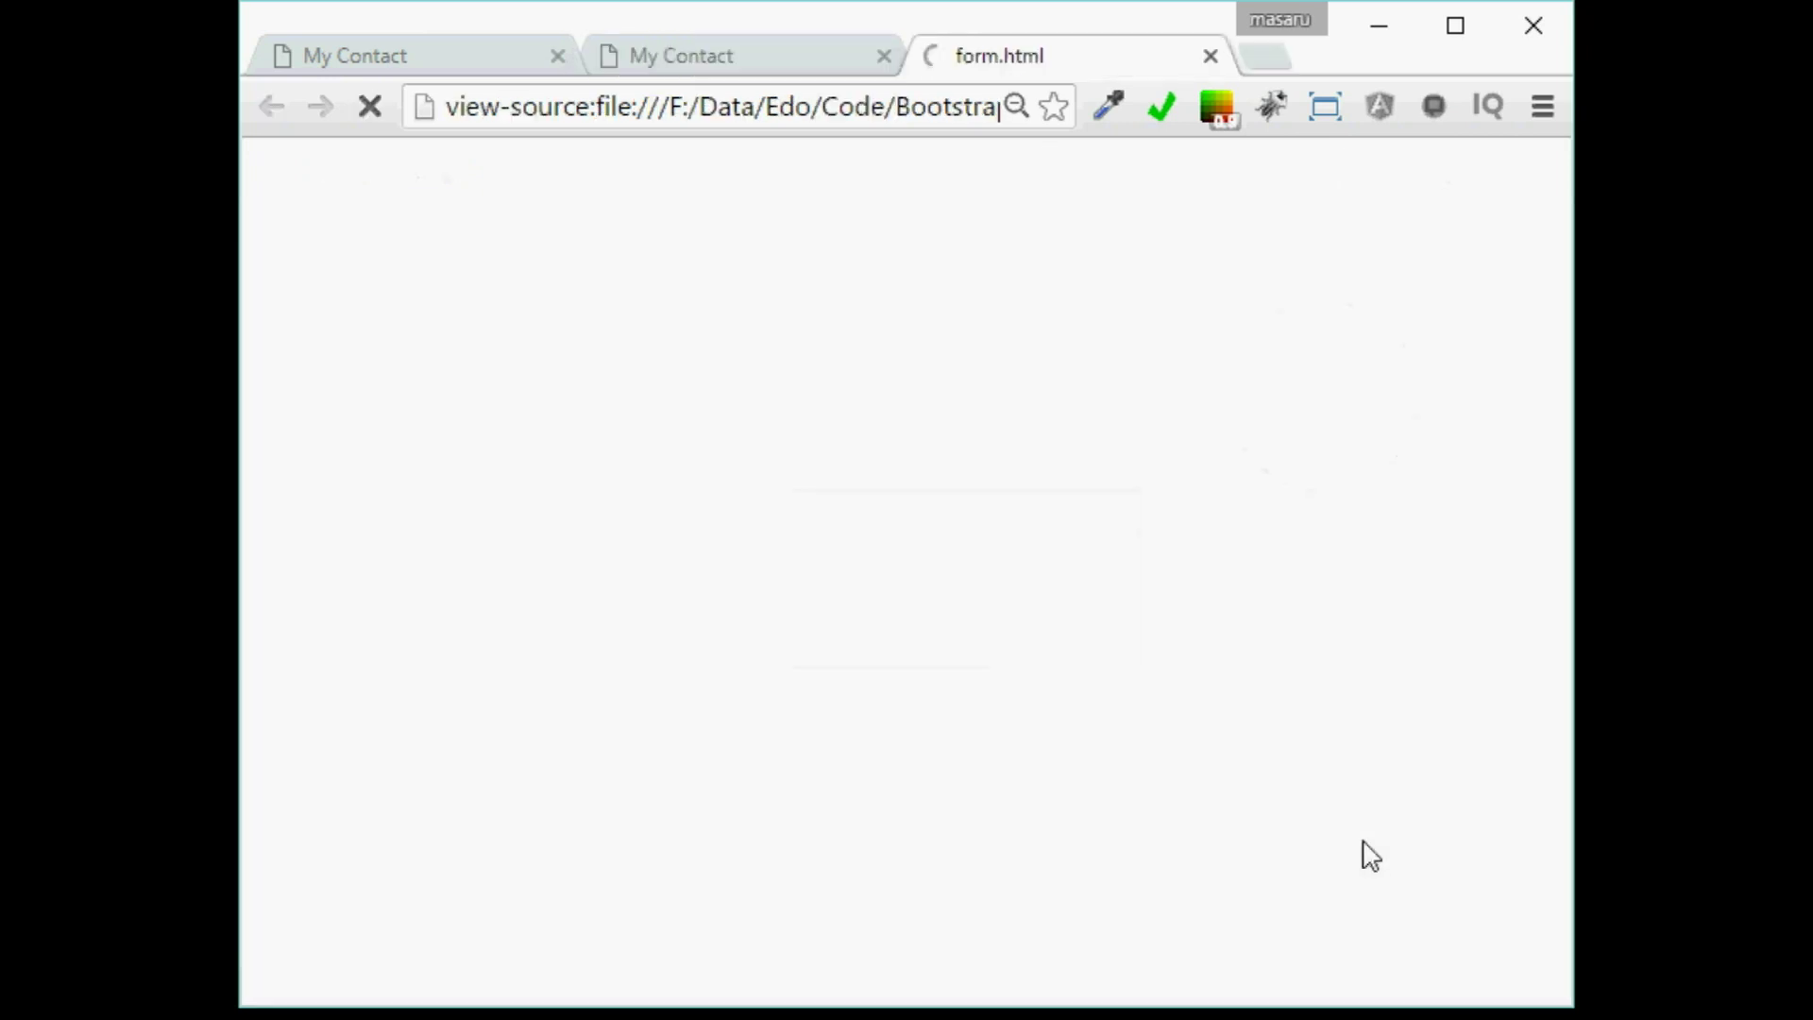
scroll(1014, 722, down, 10)
scroll(1014, 723, down, 5)
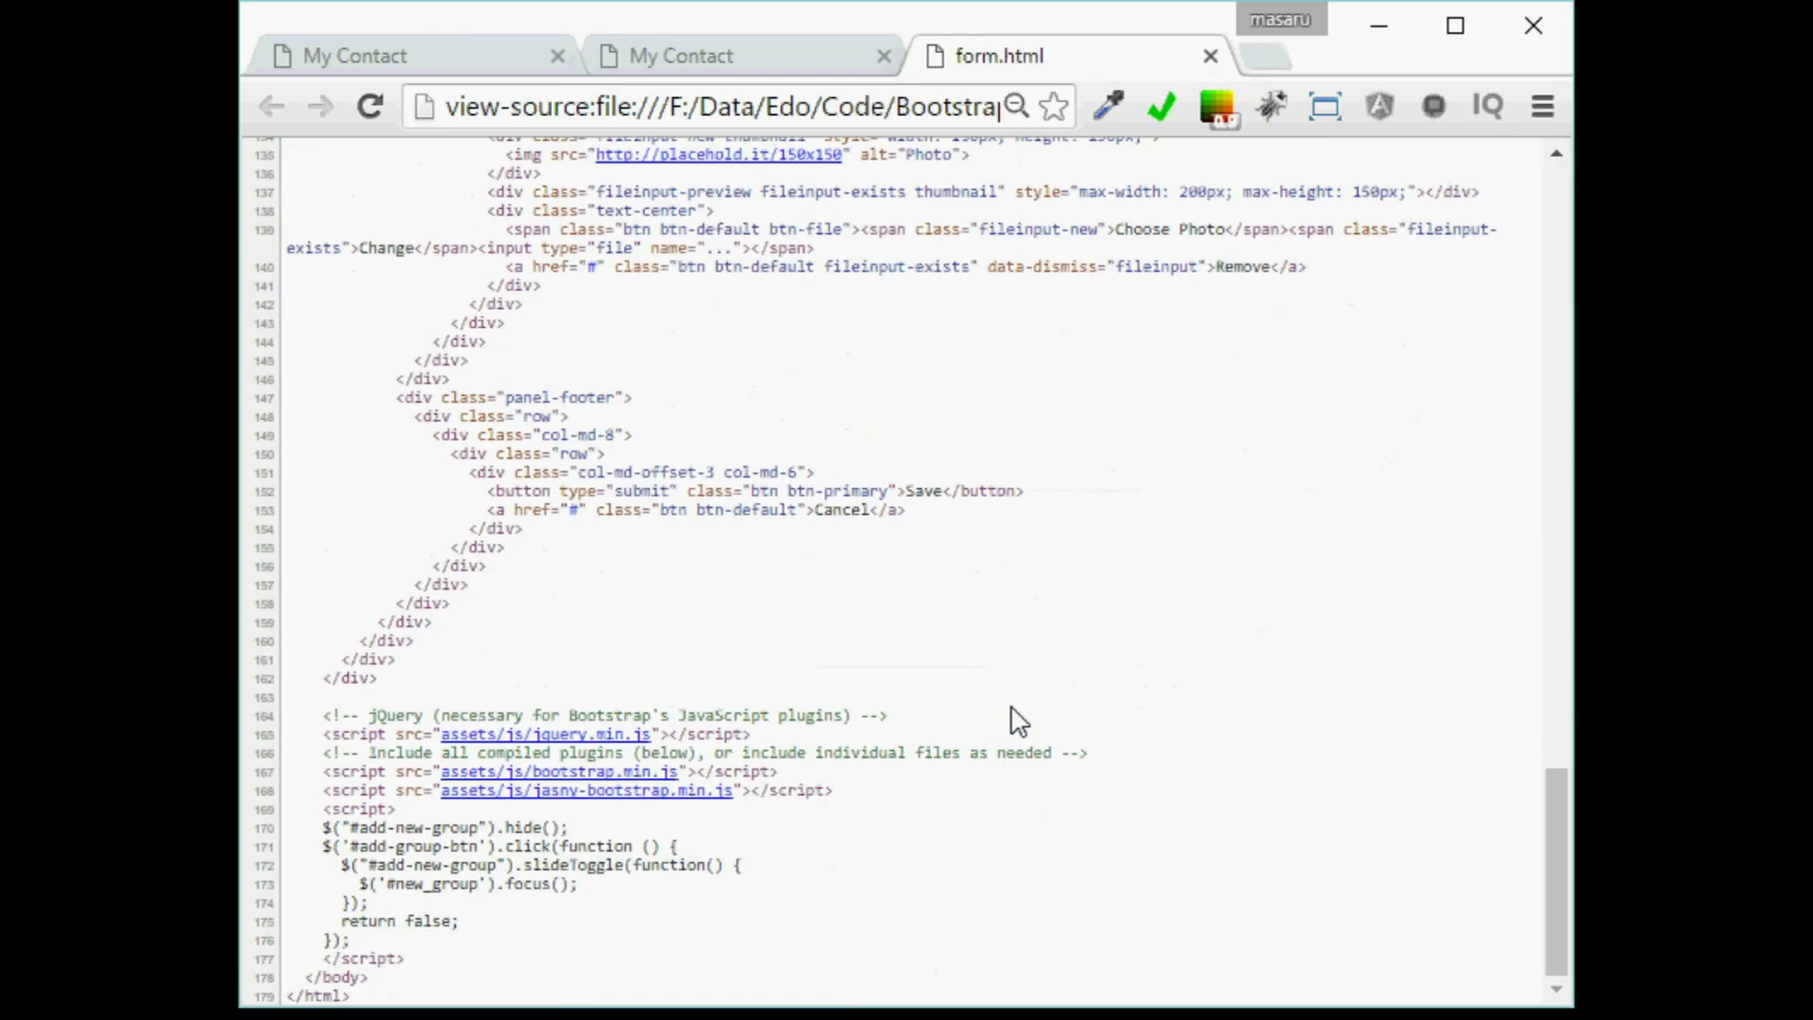
Select and copy the whole new-group toggle <script> block from the source
drag(324, 827, 395, 941)
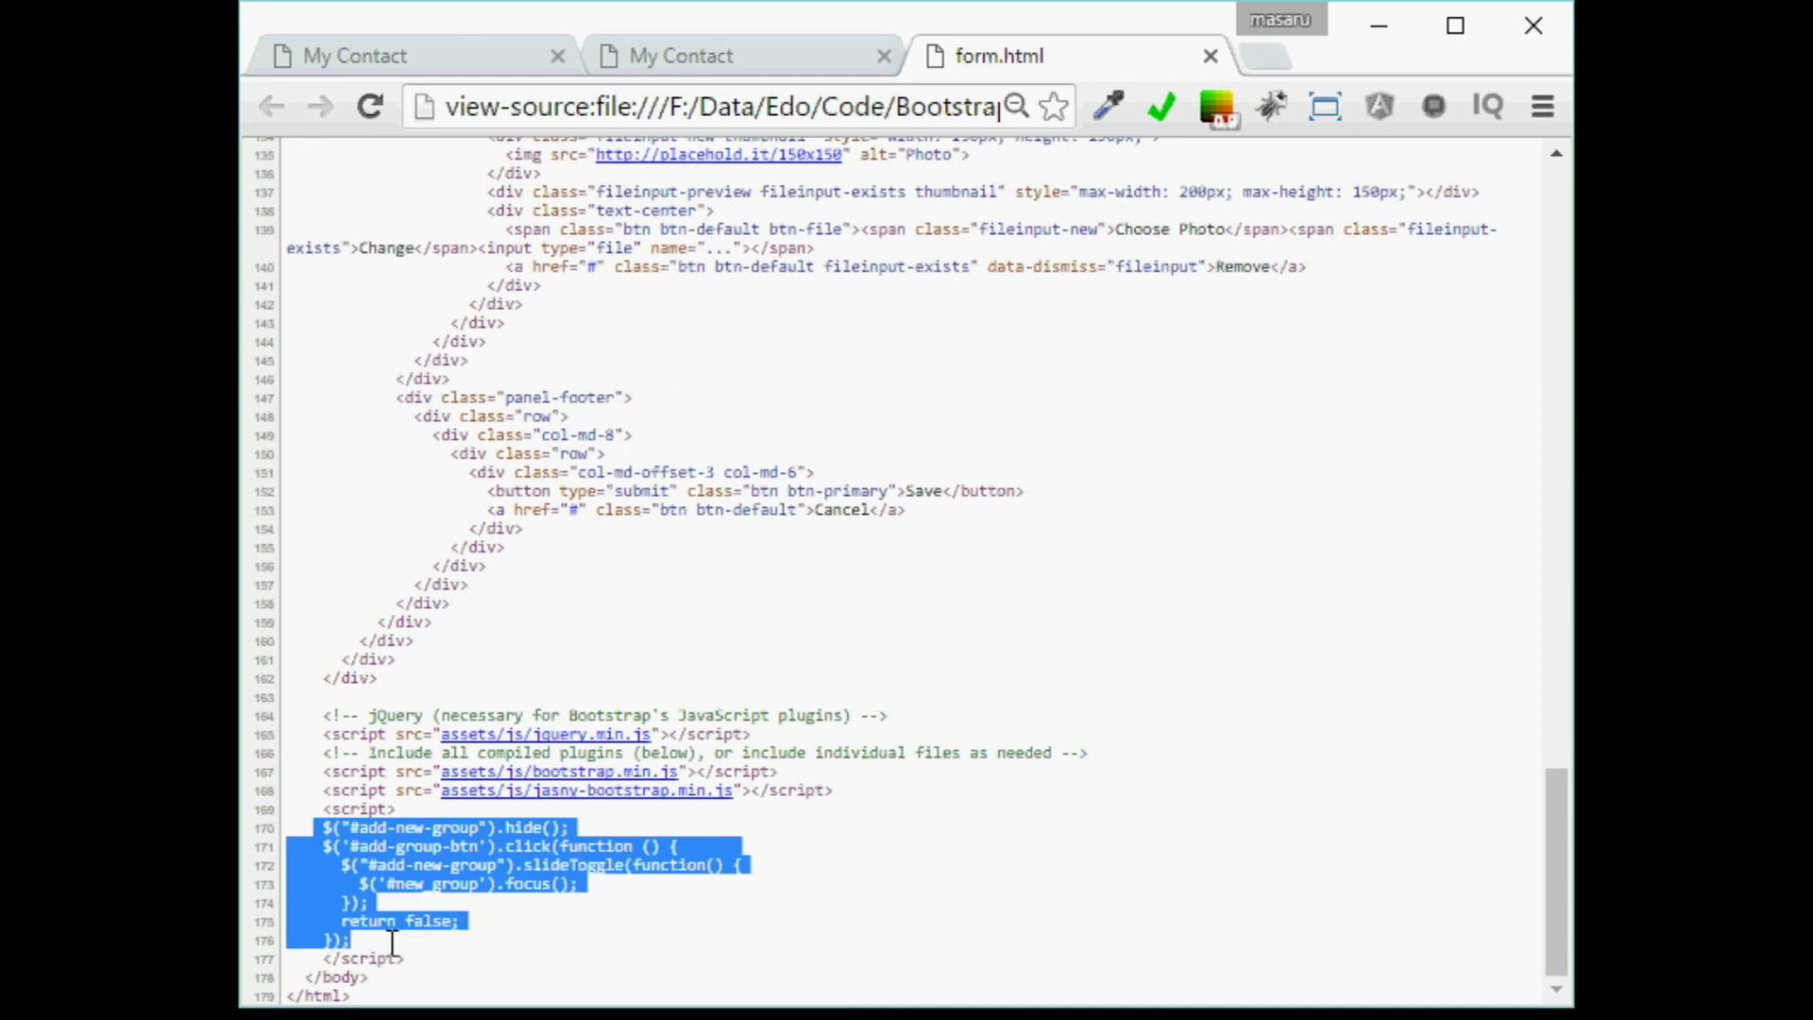
drag(323, 806, 467, 959)
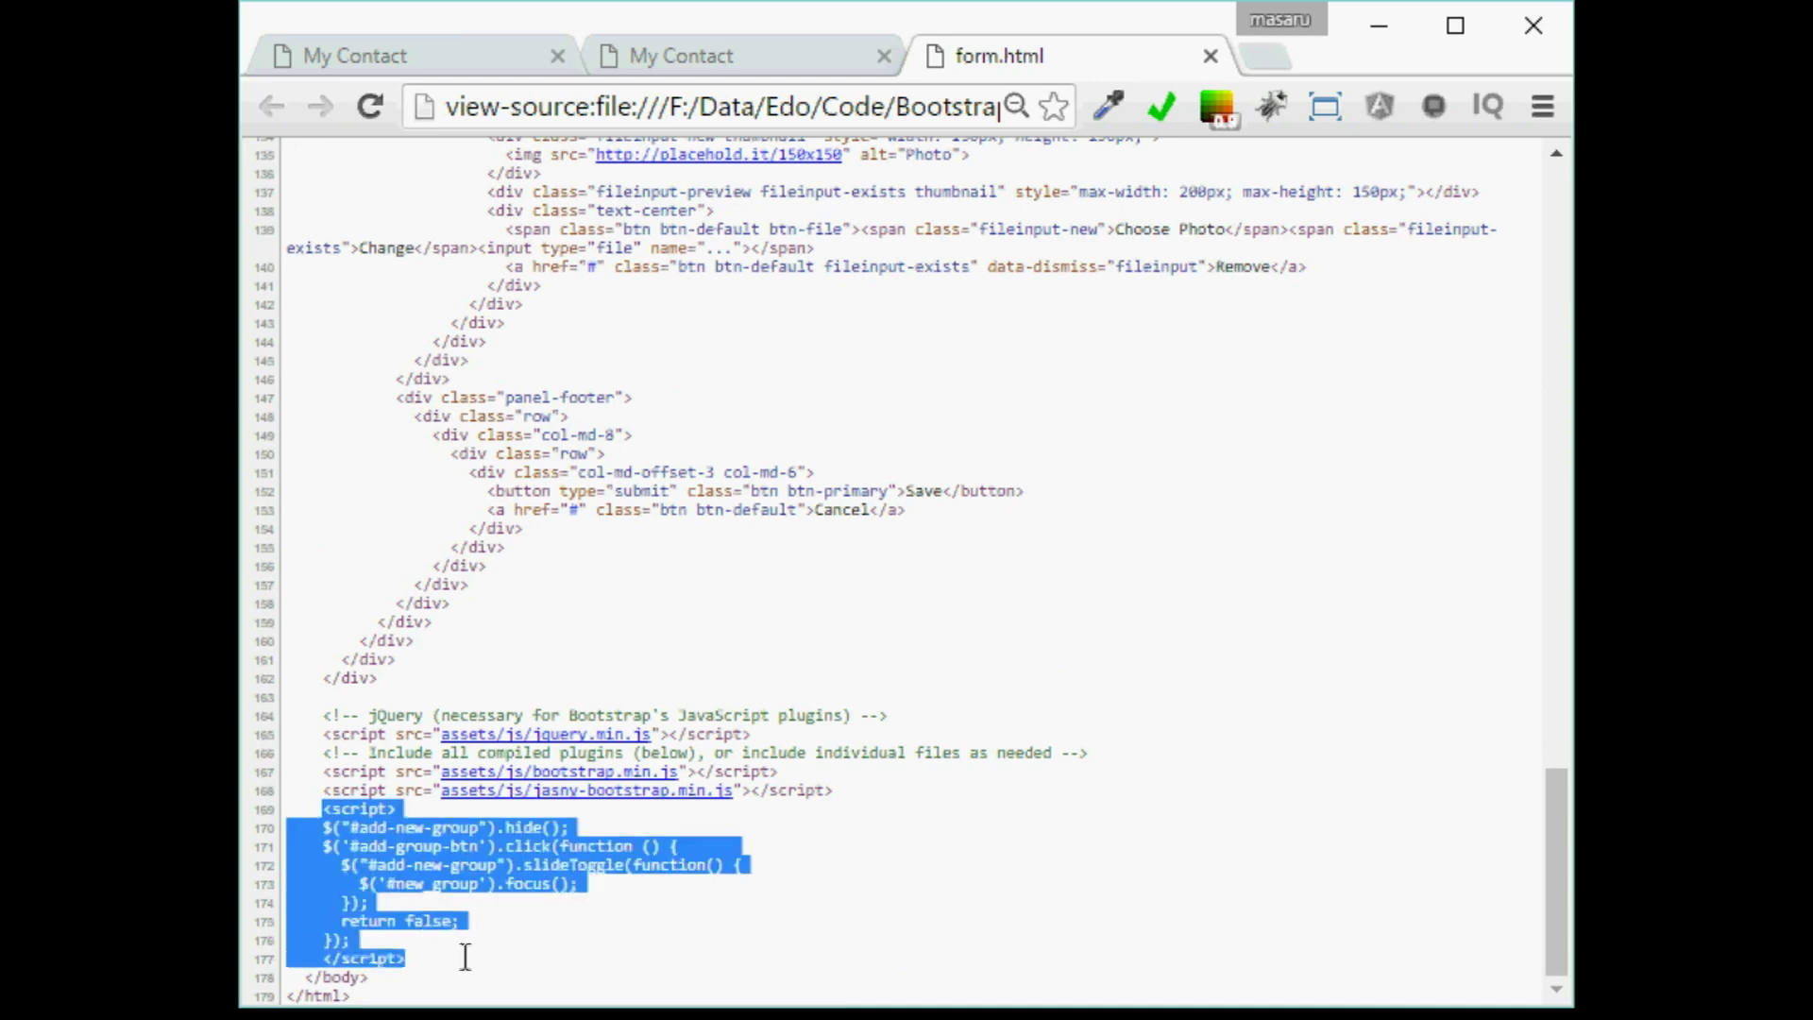
right_click(468, 893)
click(567, 876)
click(1219, 709)
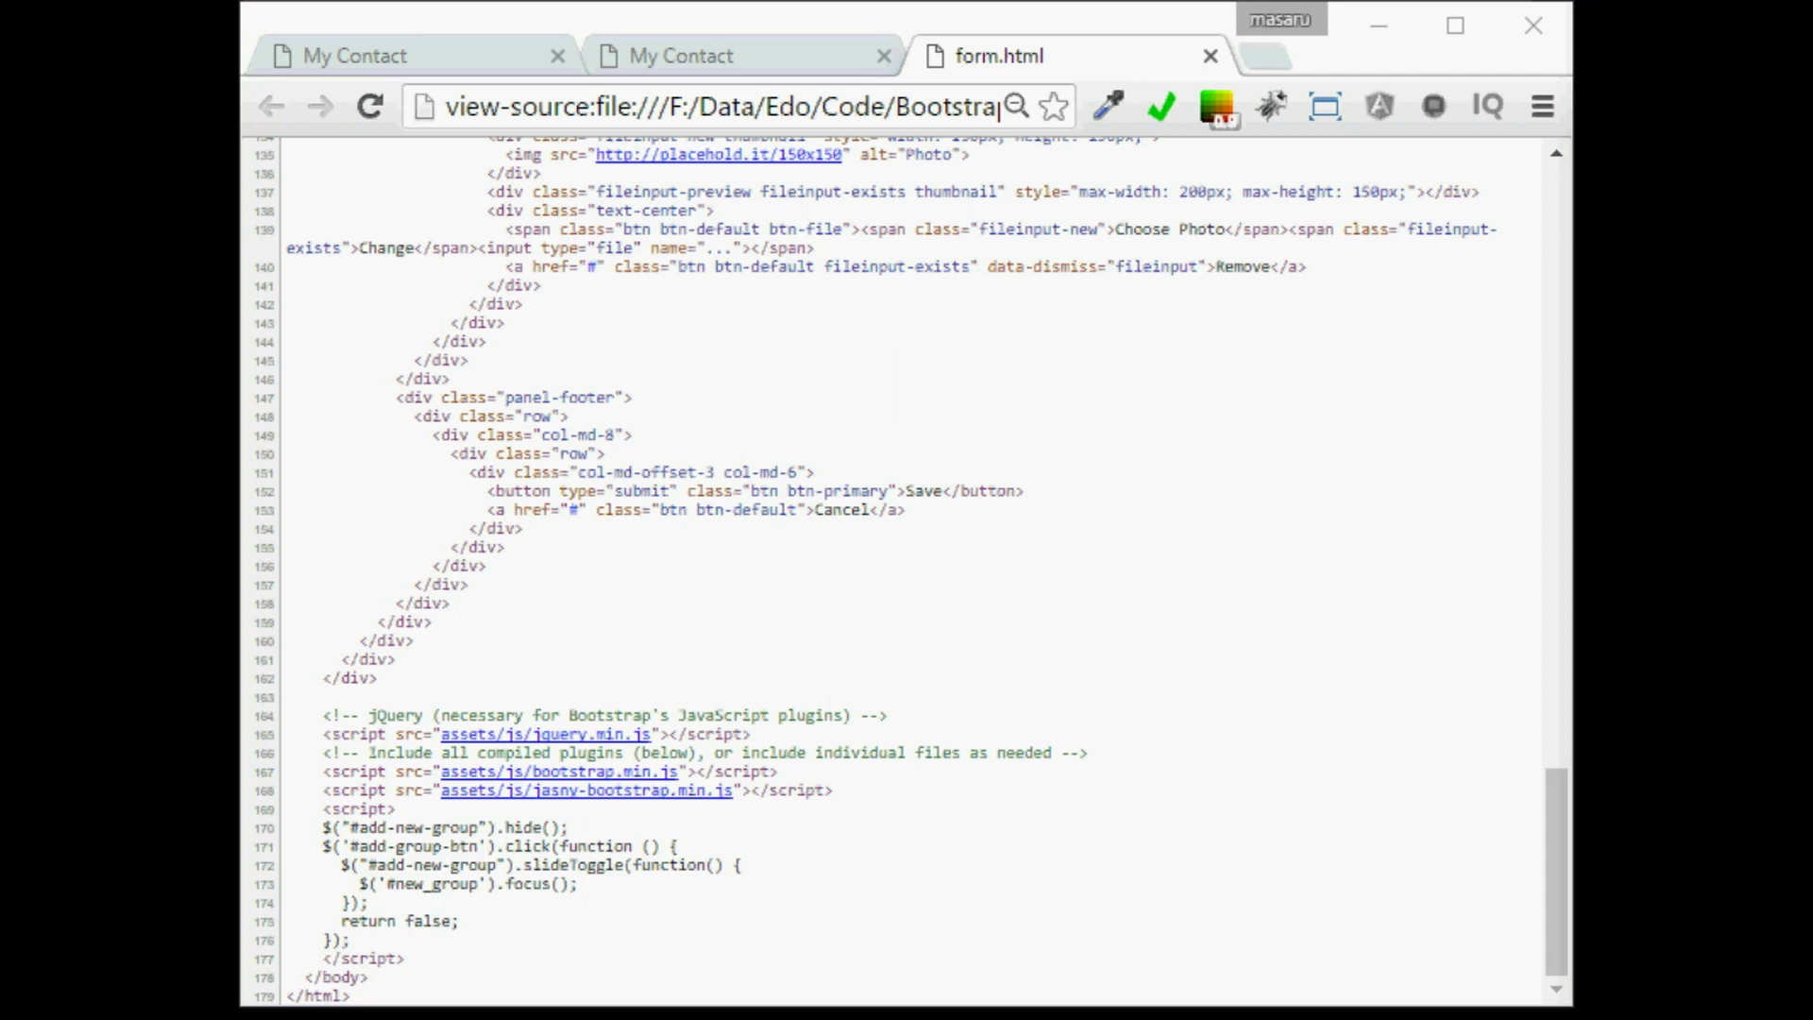
key(alt+Tab)
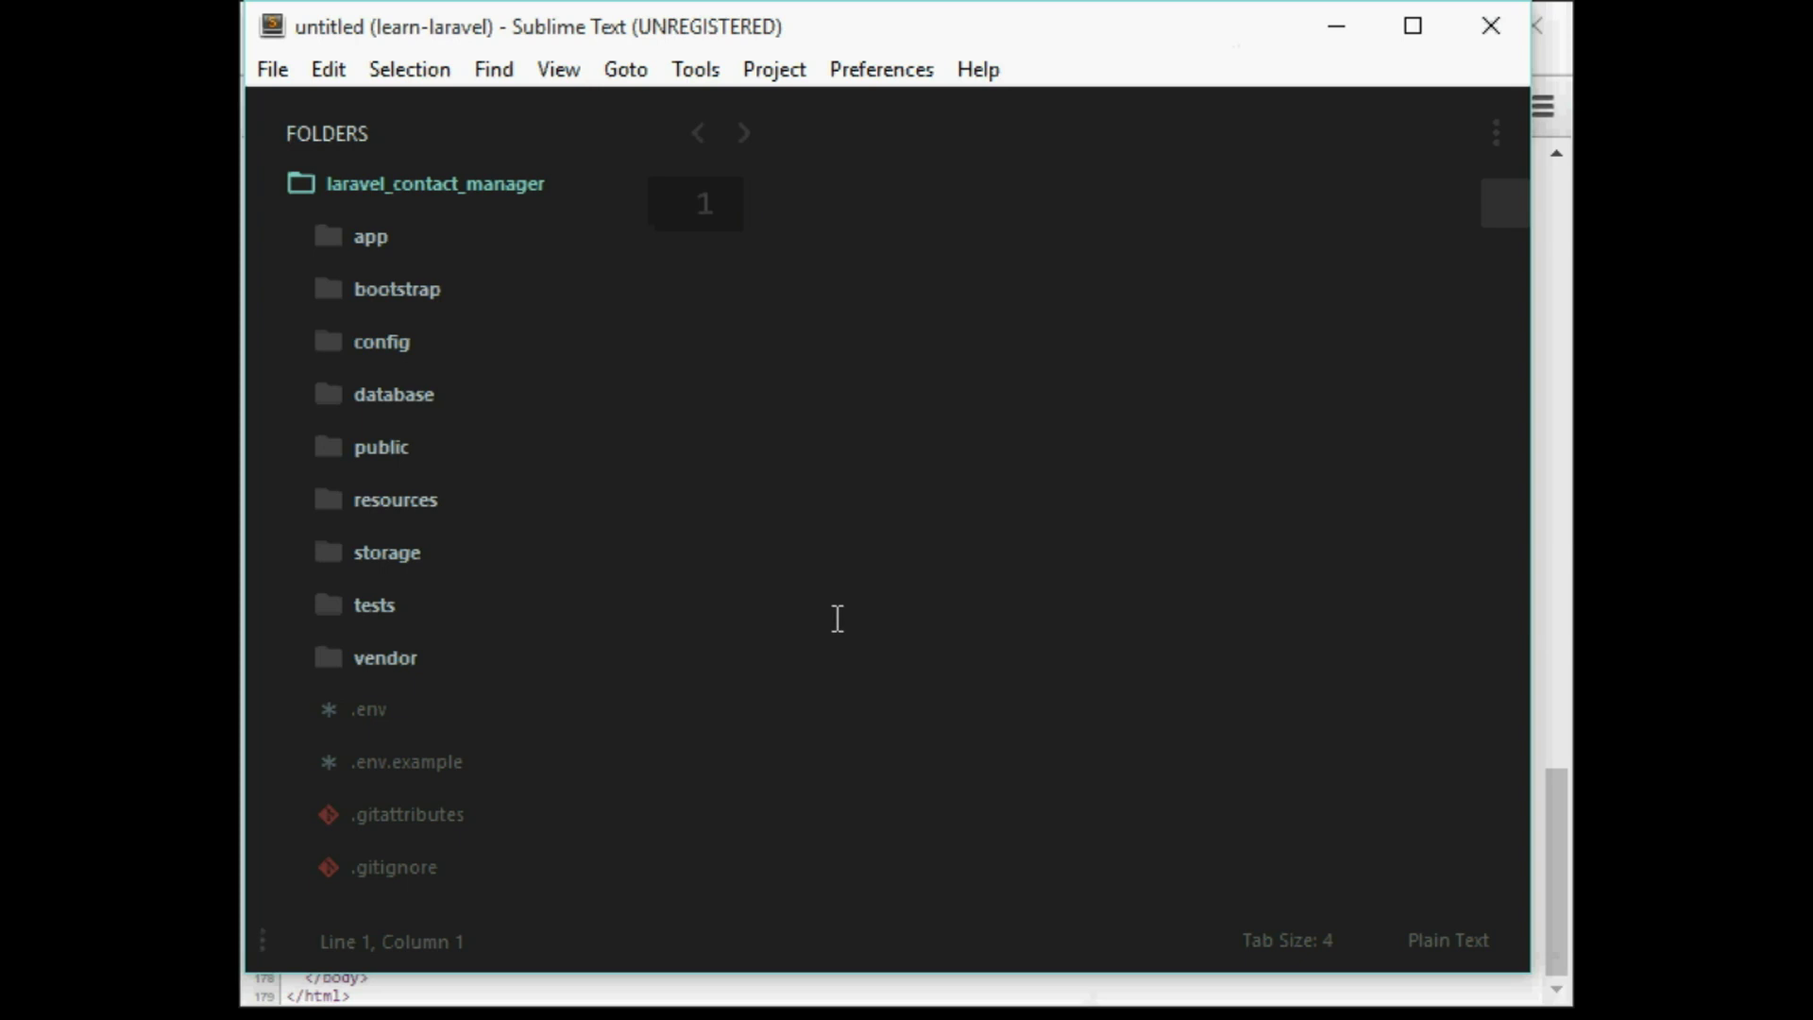
key(ctrl+p)
text(form.blad)
key(Return)
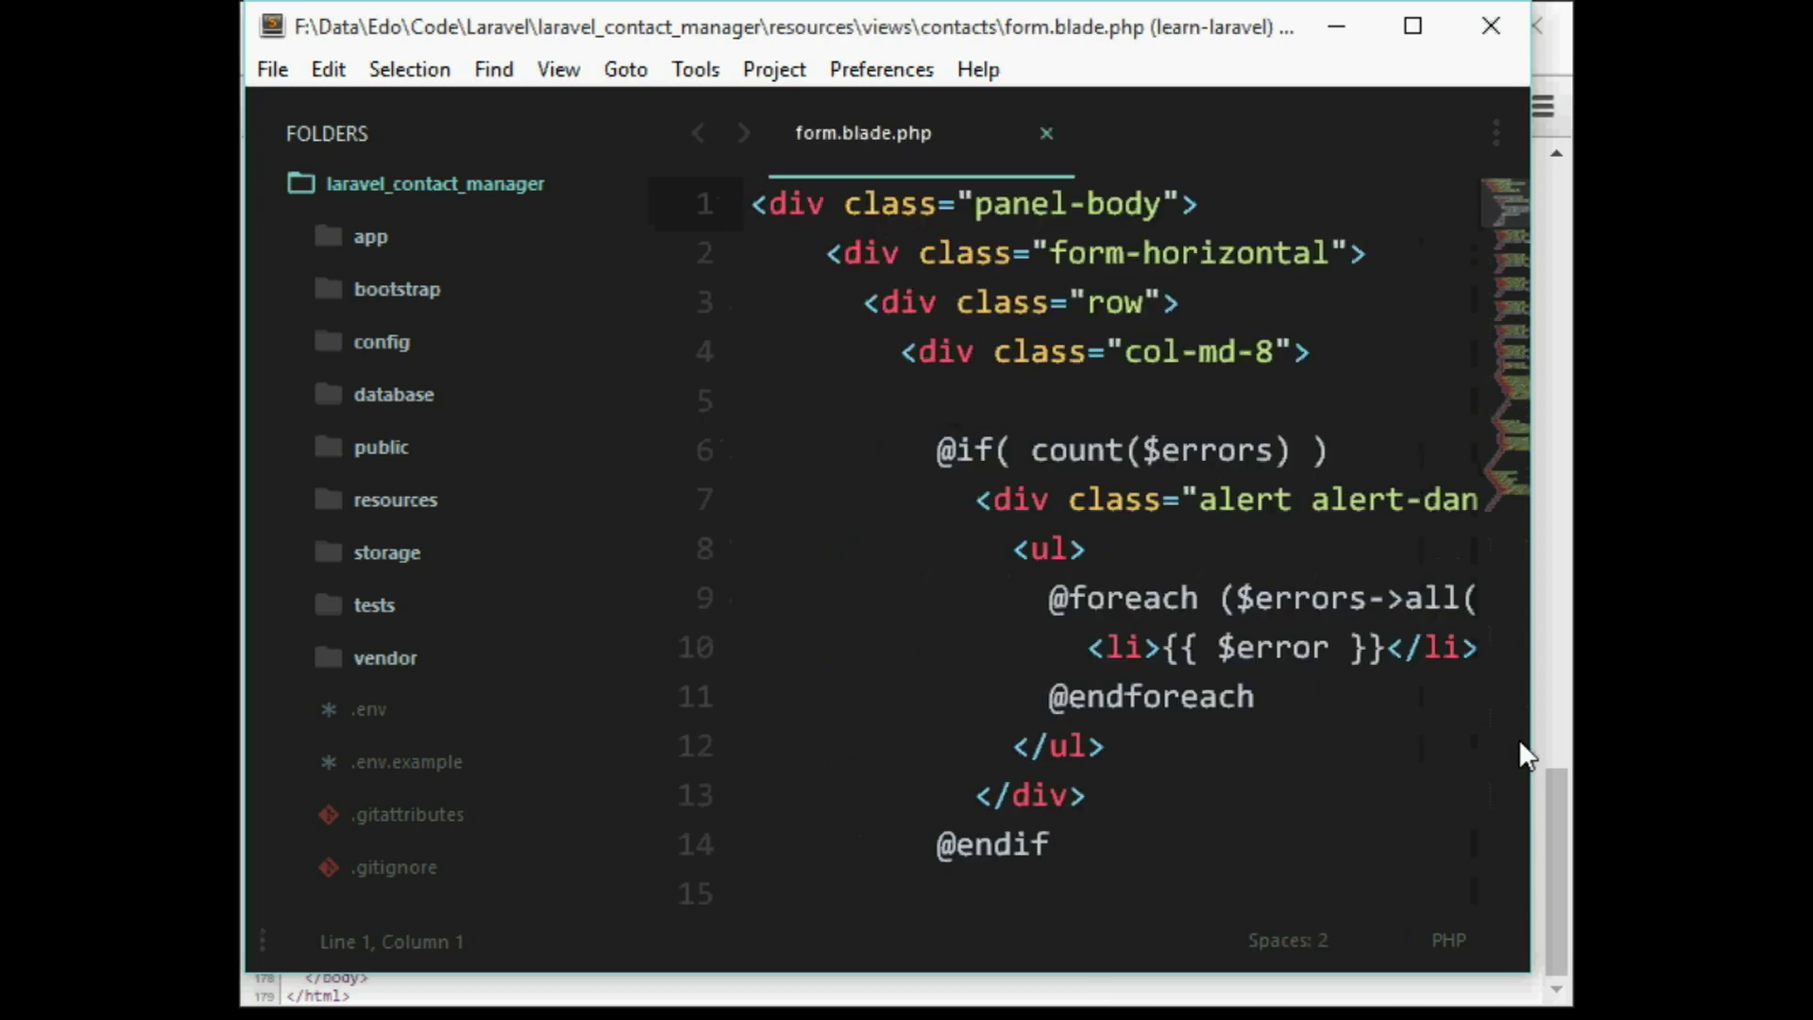
scroll(1247, 681, down, 8)
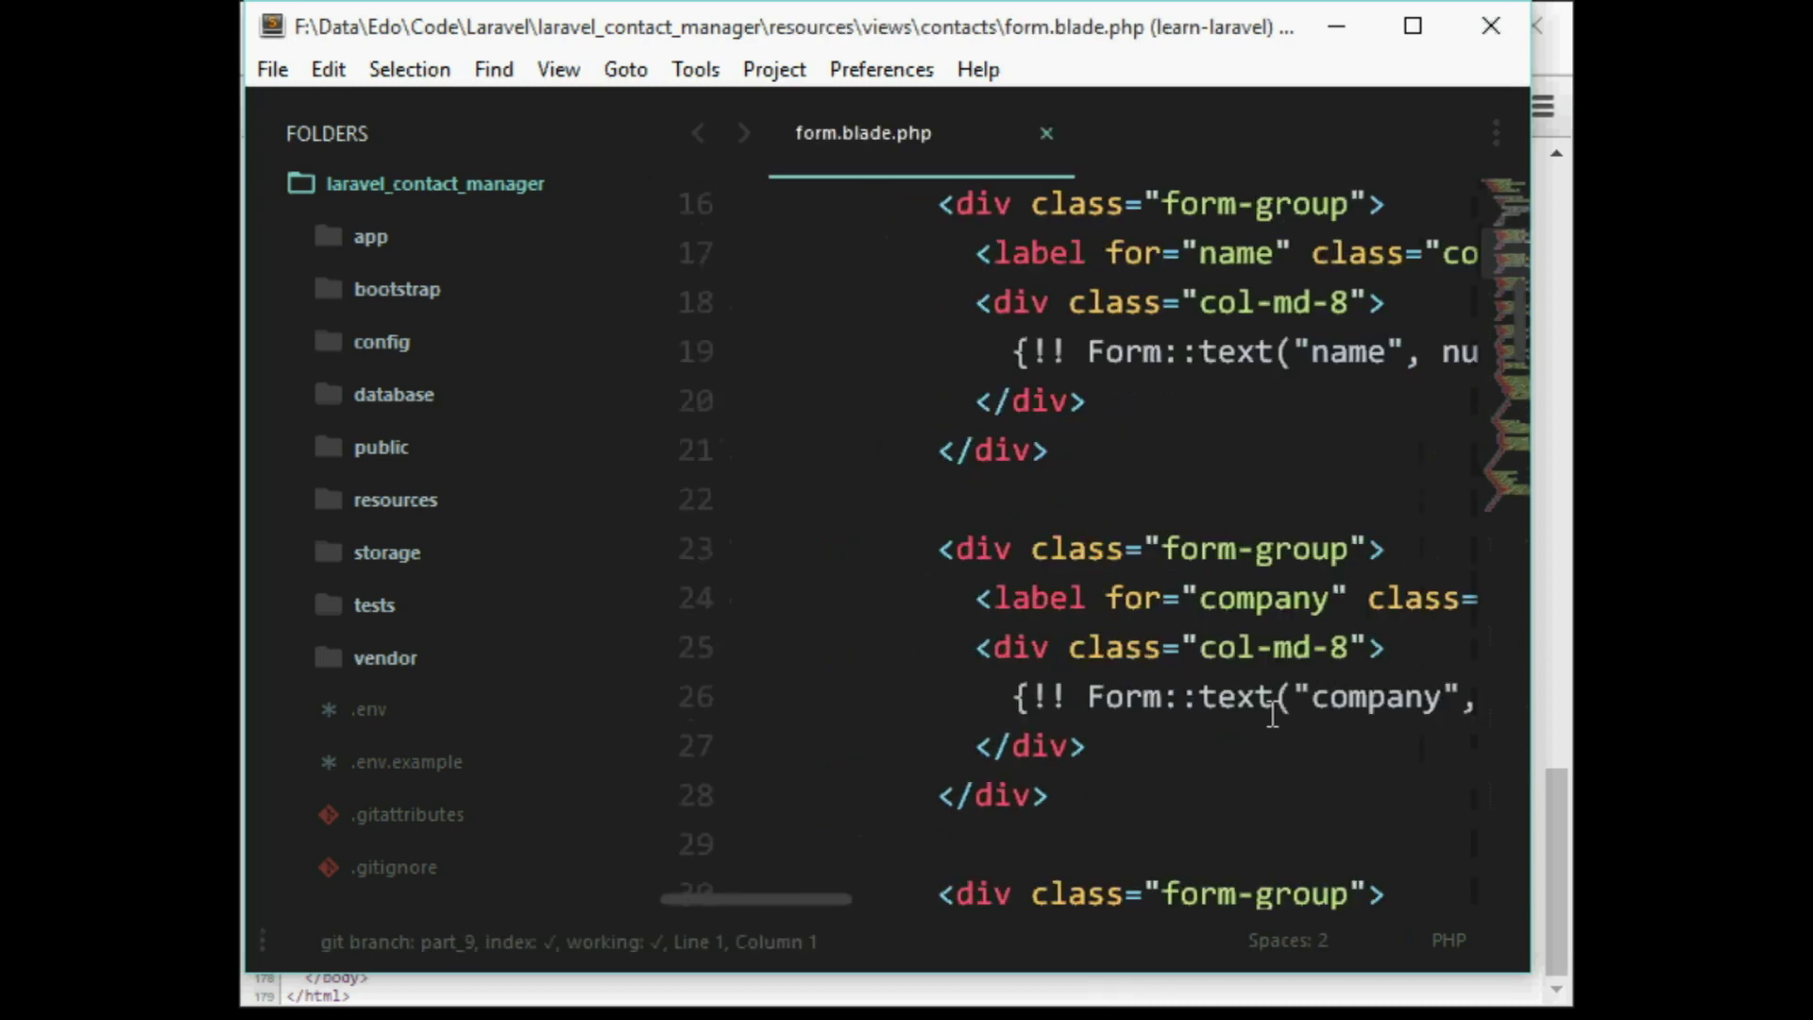
scroll(1261, 695, down, 10)
scroll(1269, 708, down, 10)
scroll(1270, 716, down, 8)
scroll(1262, 701, up, 3)
click(1171, 729)
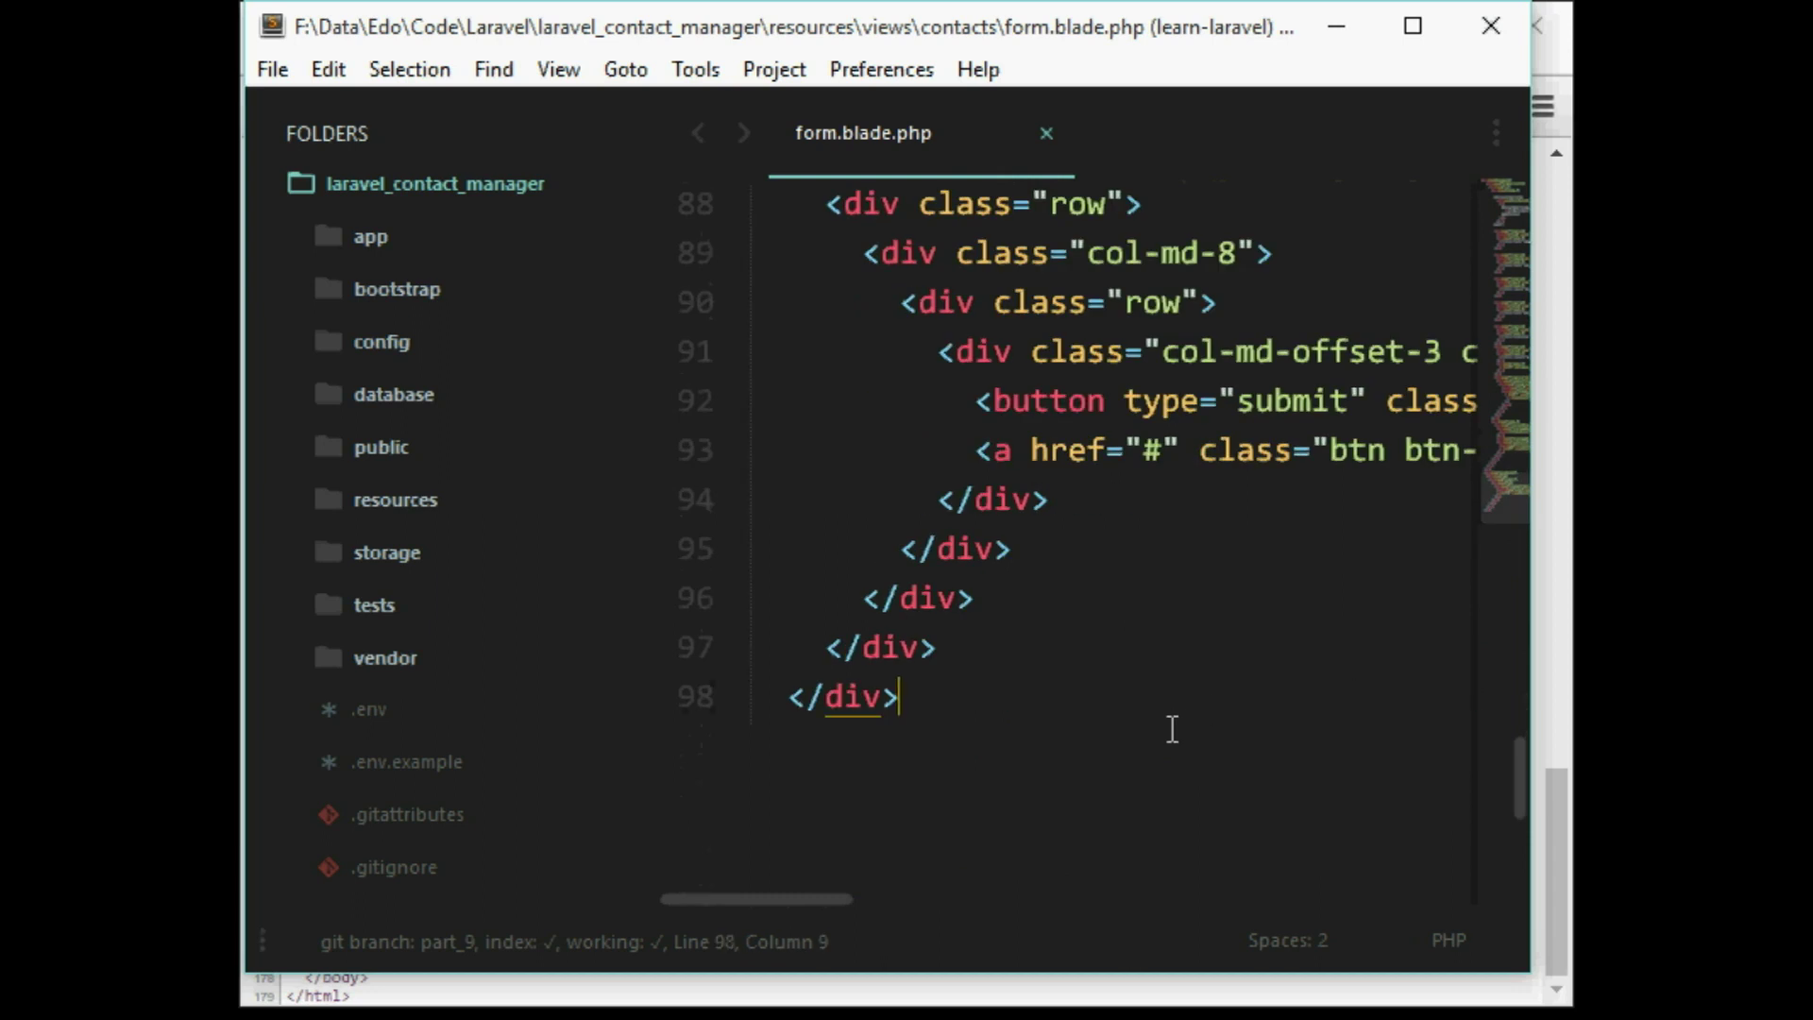
key(Return)
key(Return)
text(@section()
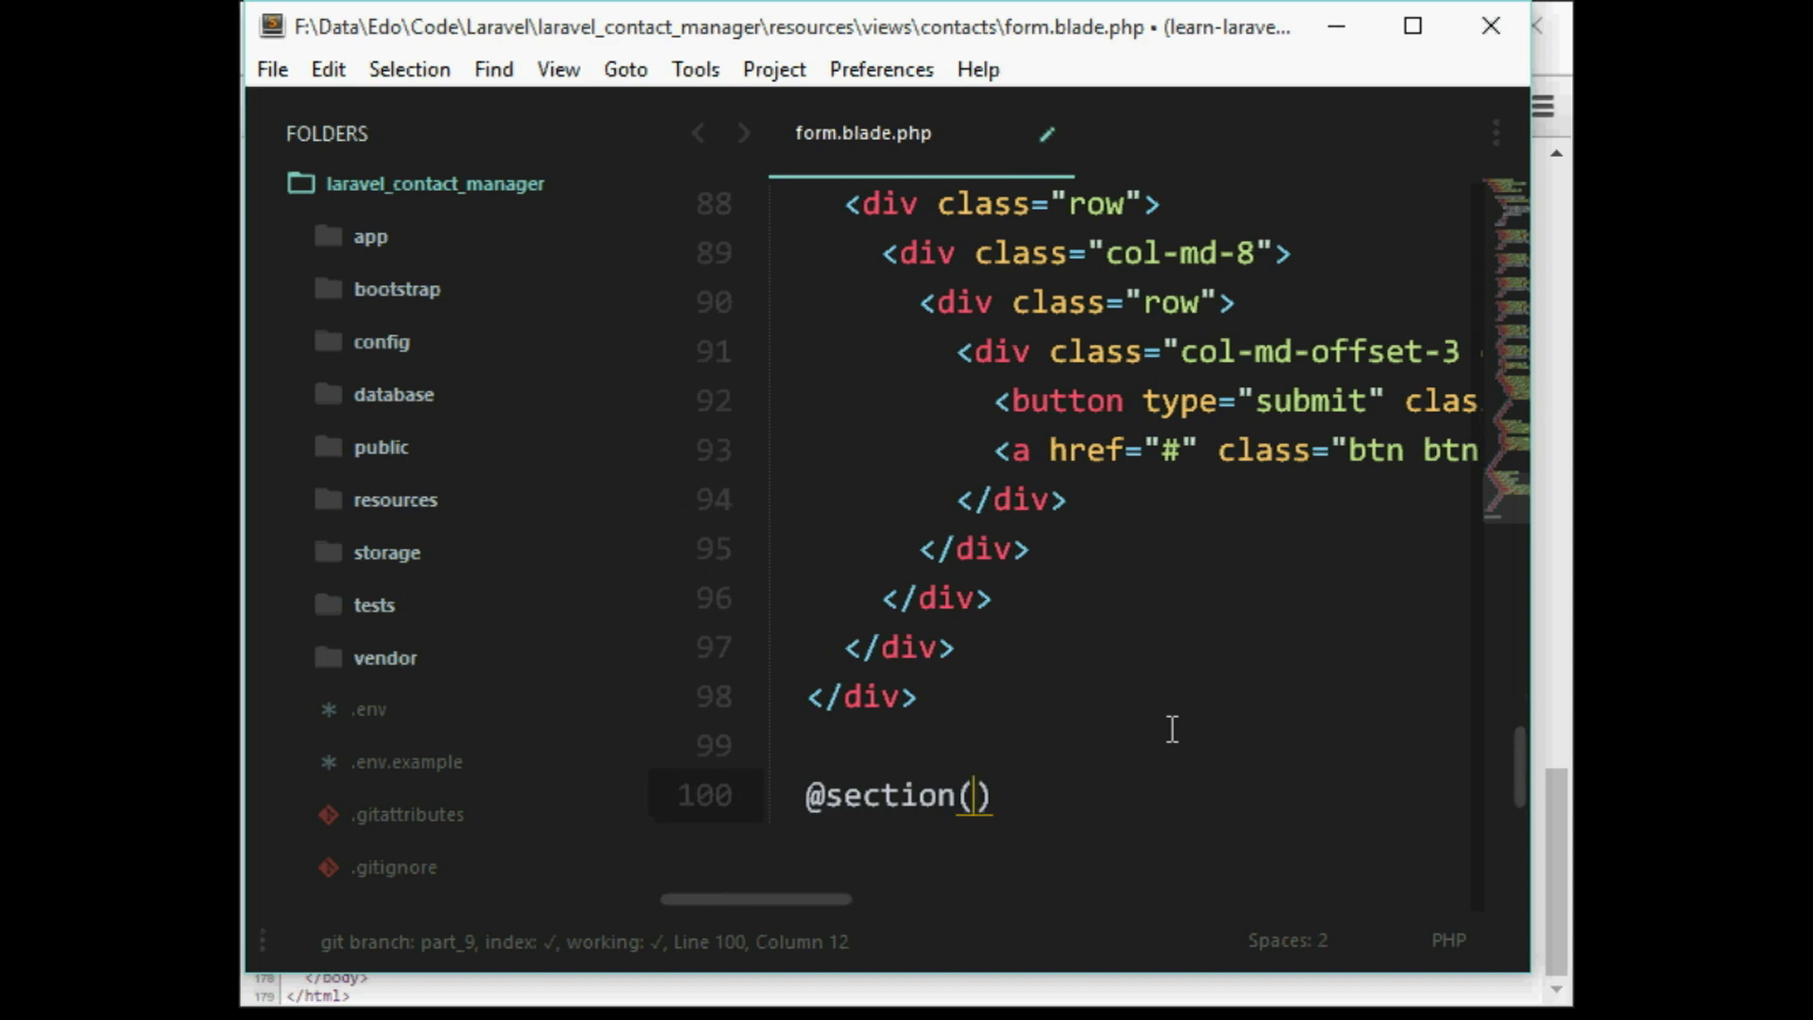
text('form-script)
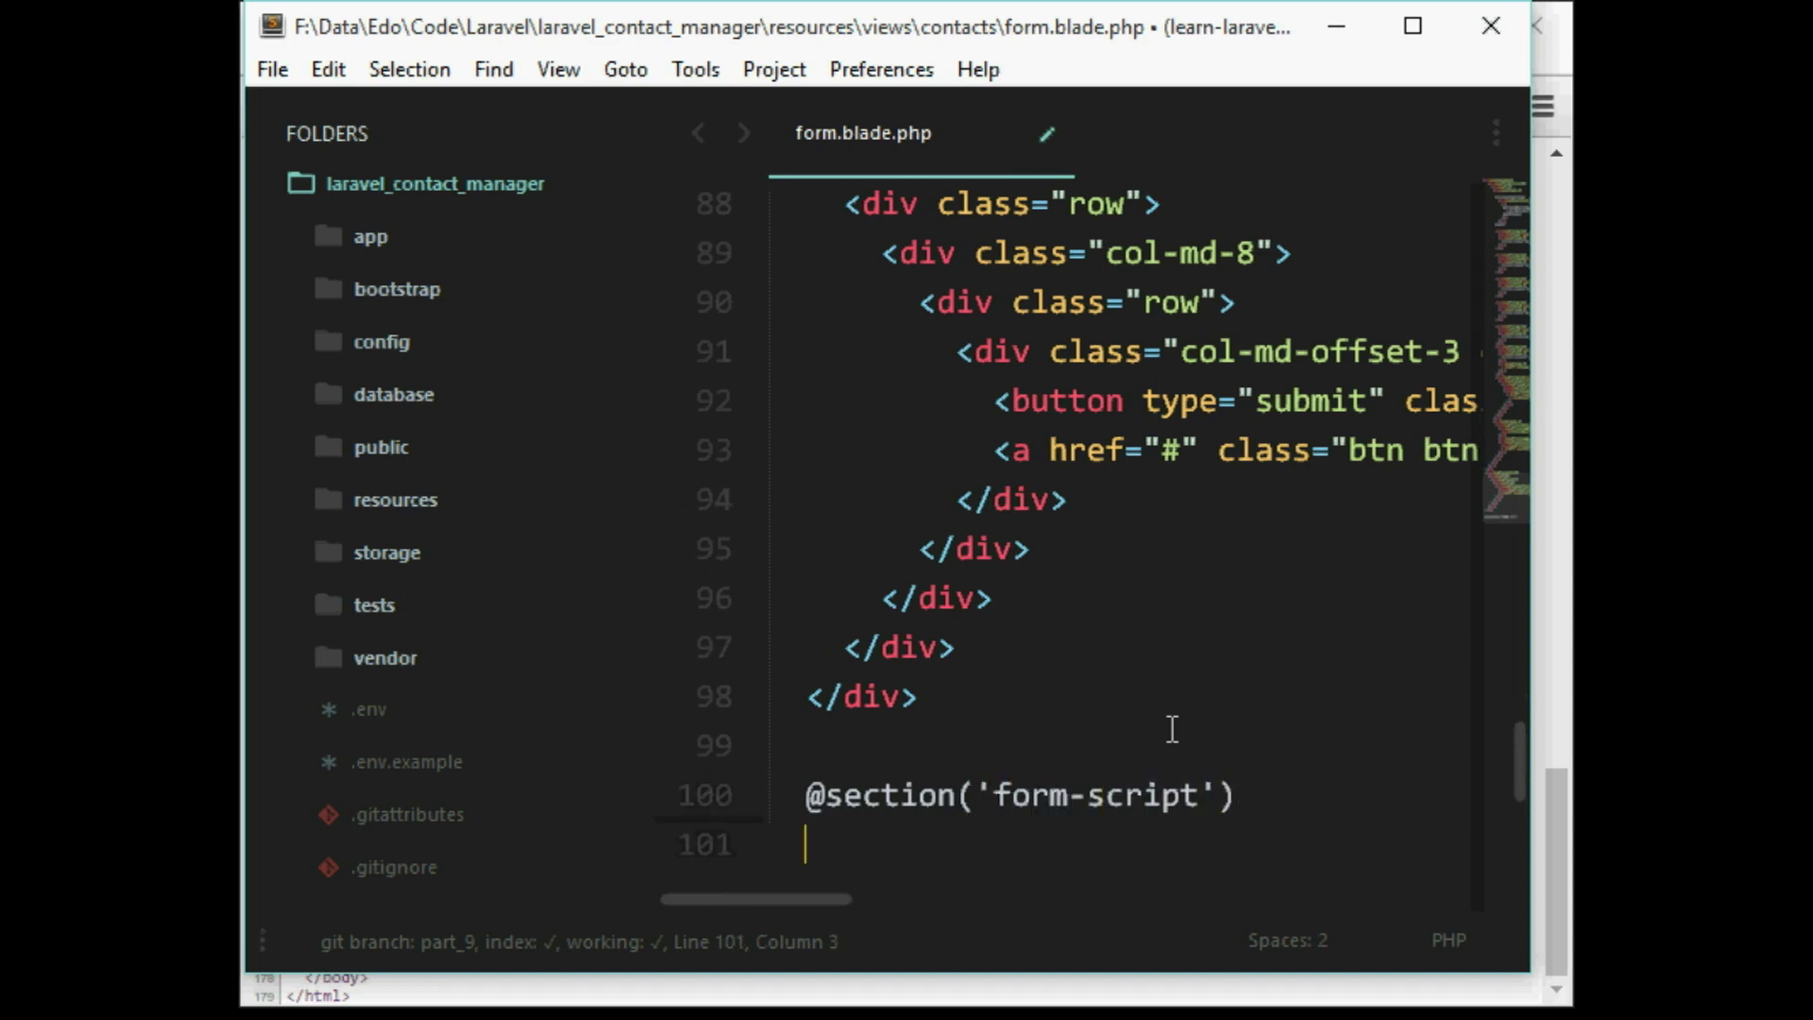
key(Return)
key(Return)
text(@endsection)
scroll(1172, 729, down, 3)
key(Up)
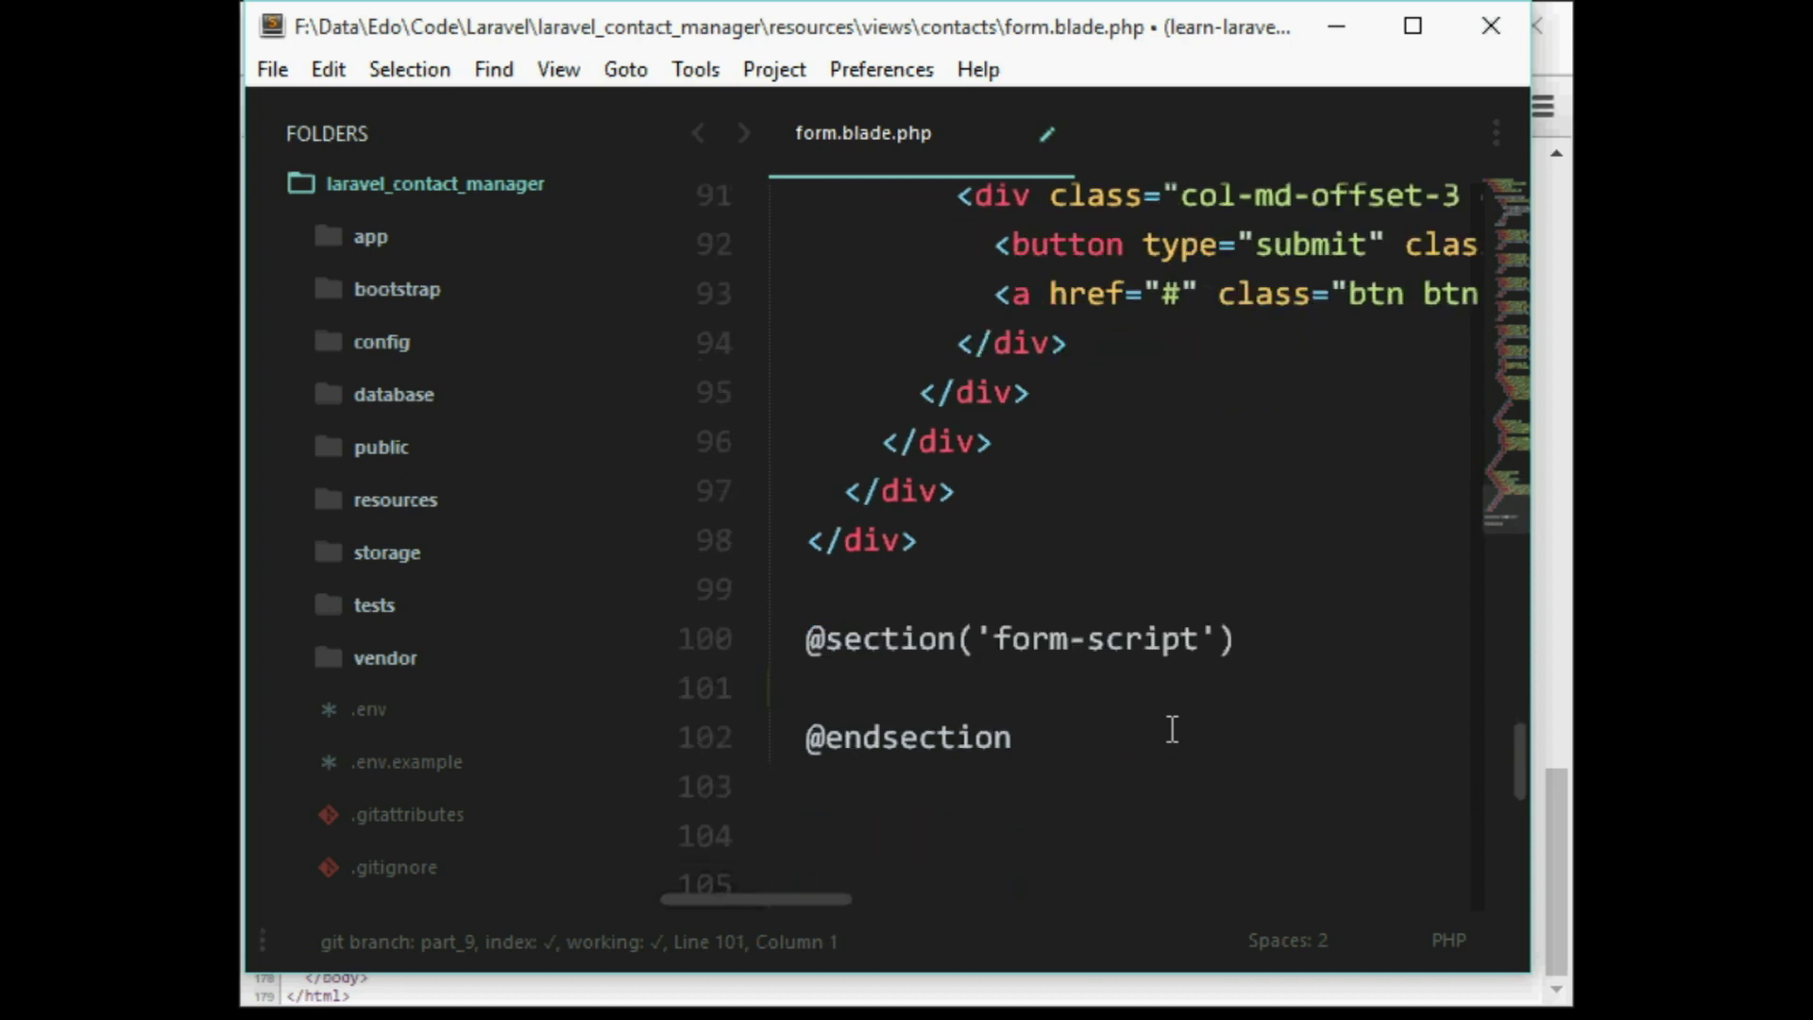
key(Tab)
key(Return)
Paste the toggle script into the section, indent its inner lines, and save
key(Up)
key(ctrl+v)
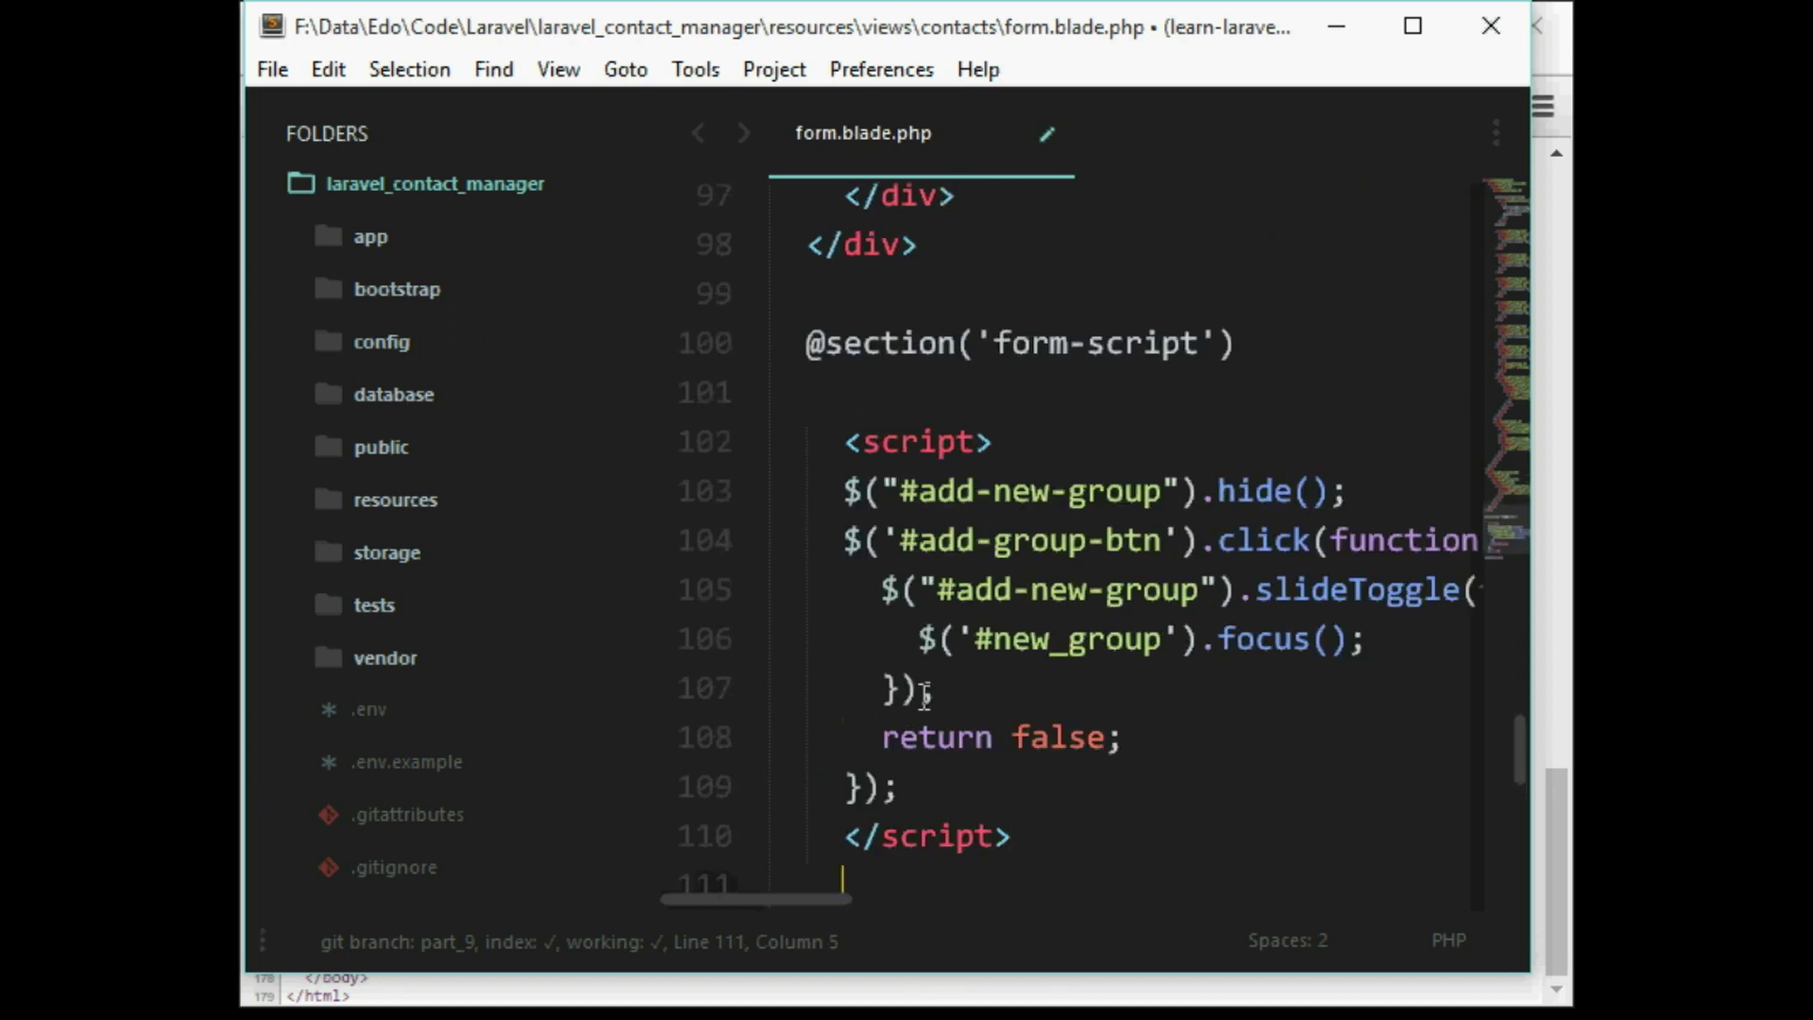
drag(908, 787, 851, 491)
key(Tab)
click(1070, 454)
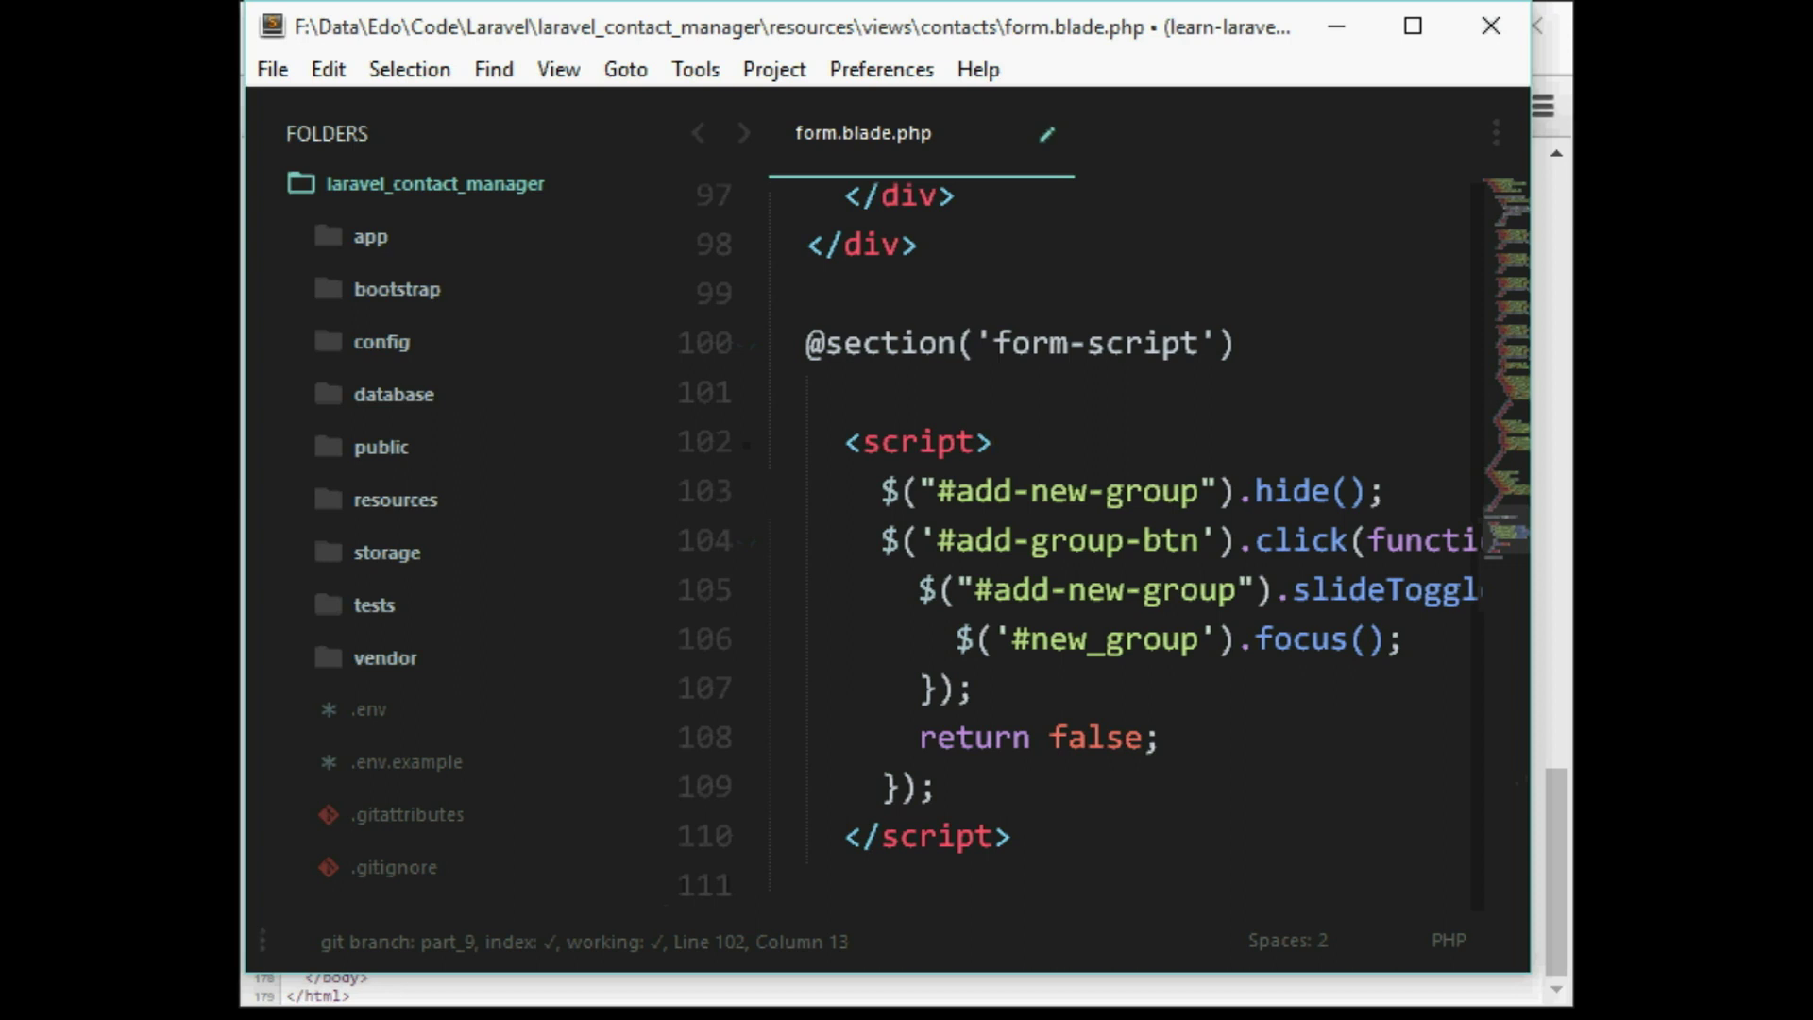
click(961, 595)
key(ctrl+s)
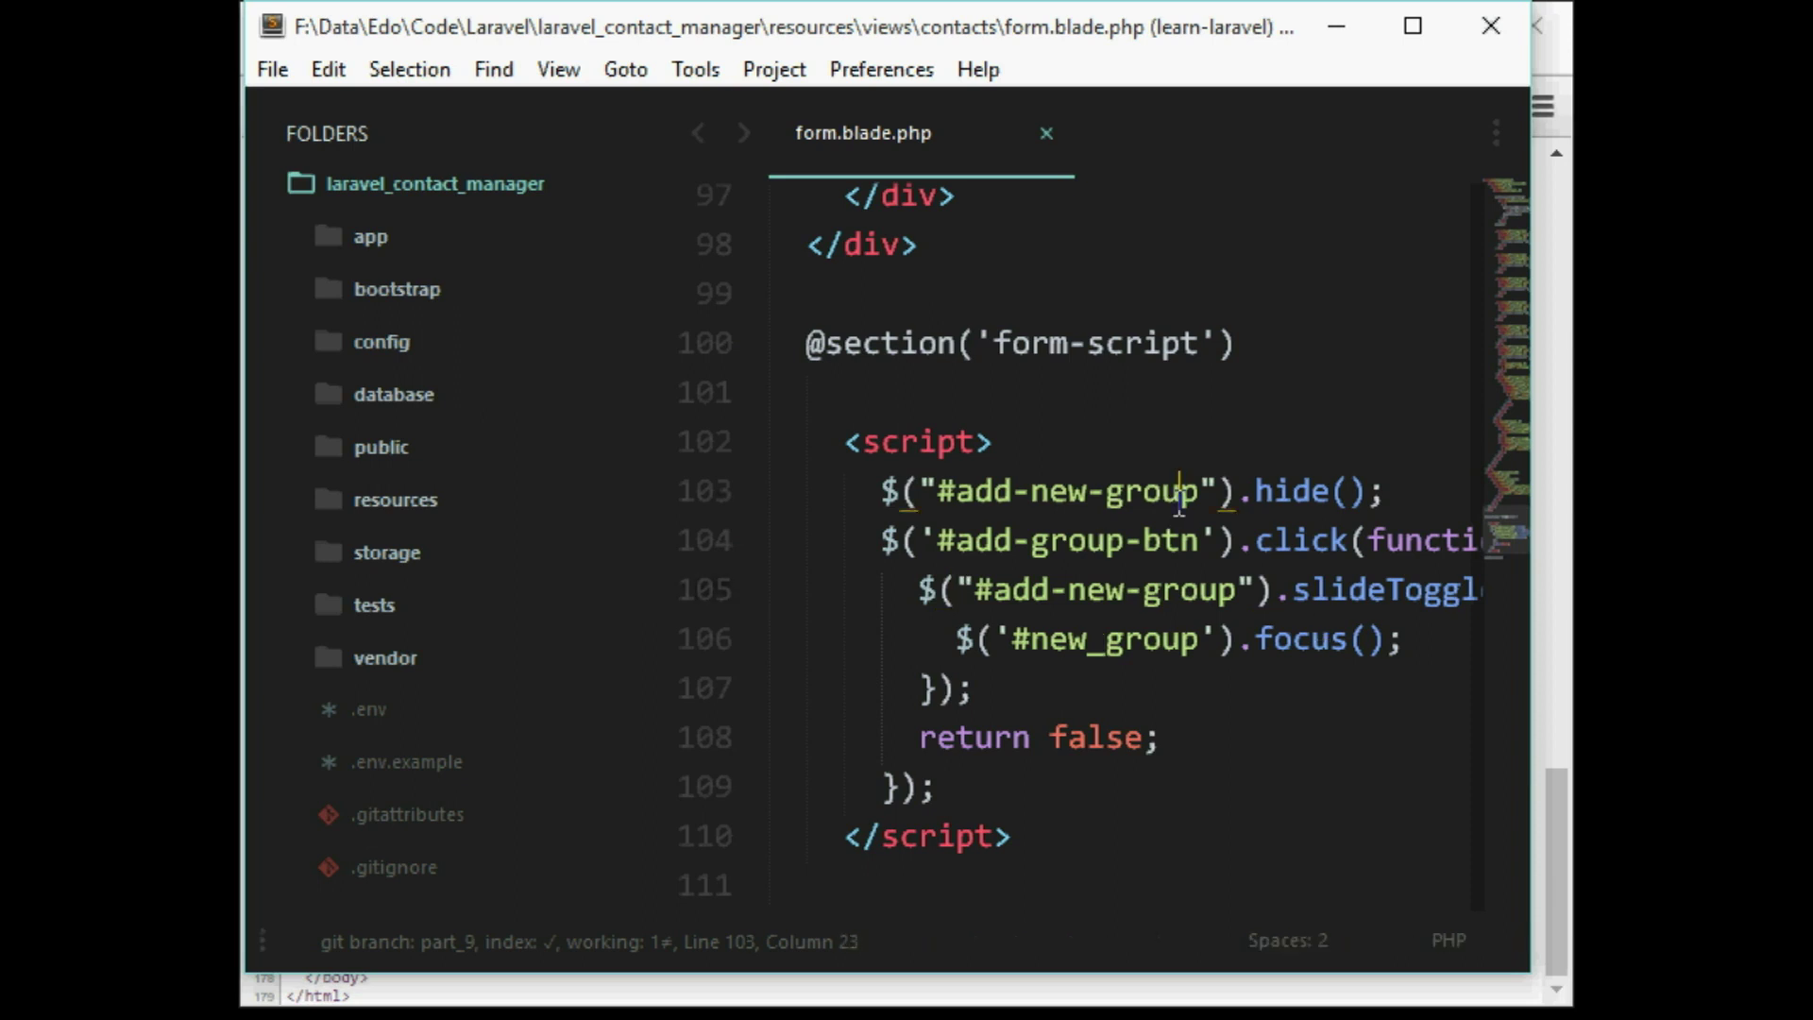
key(ctrl+p)
text(main.bl)
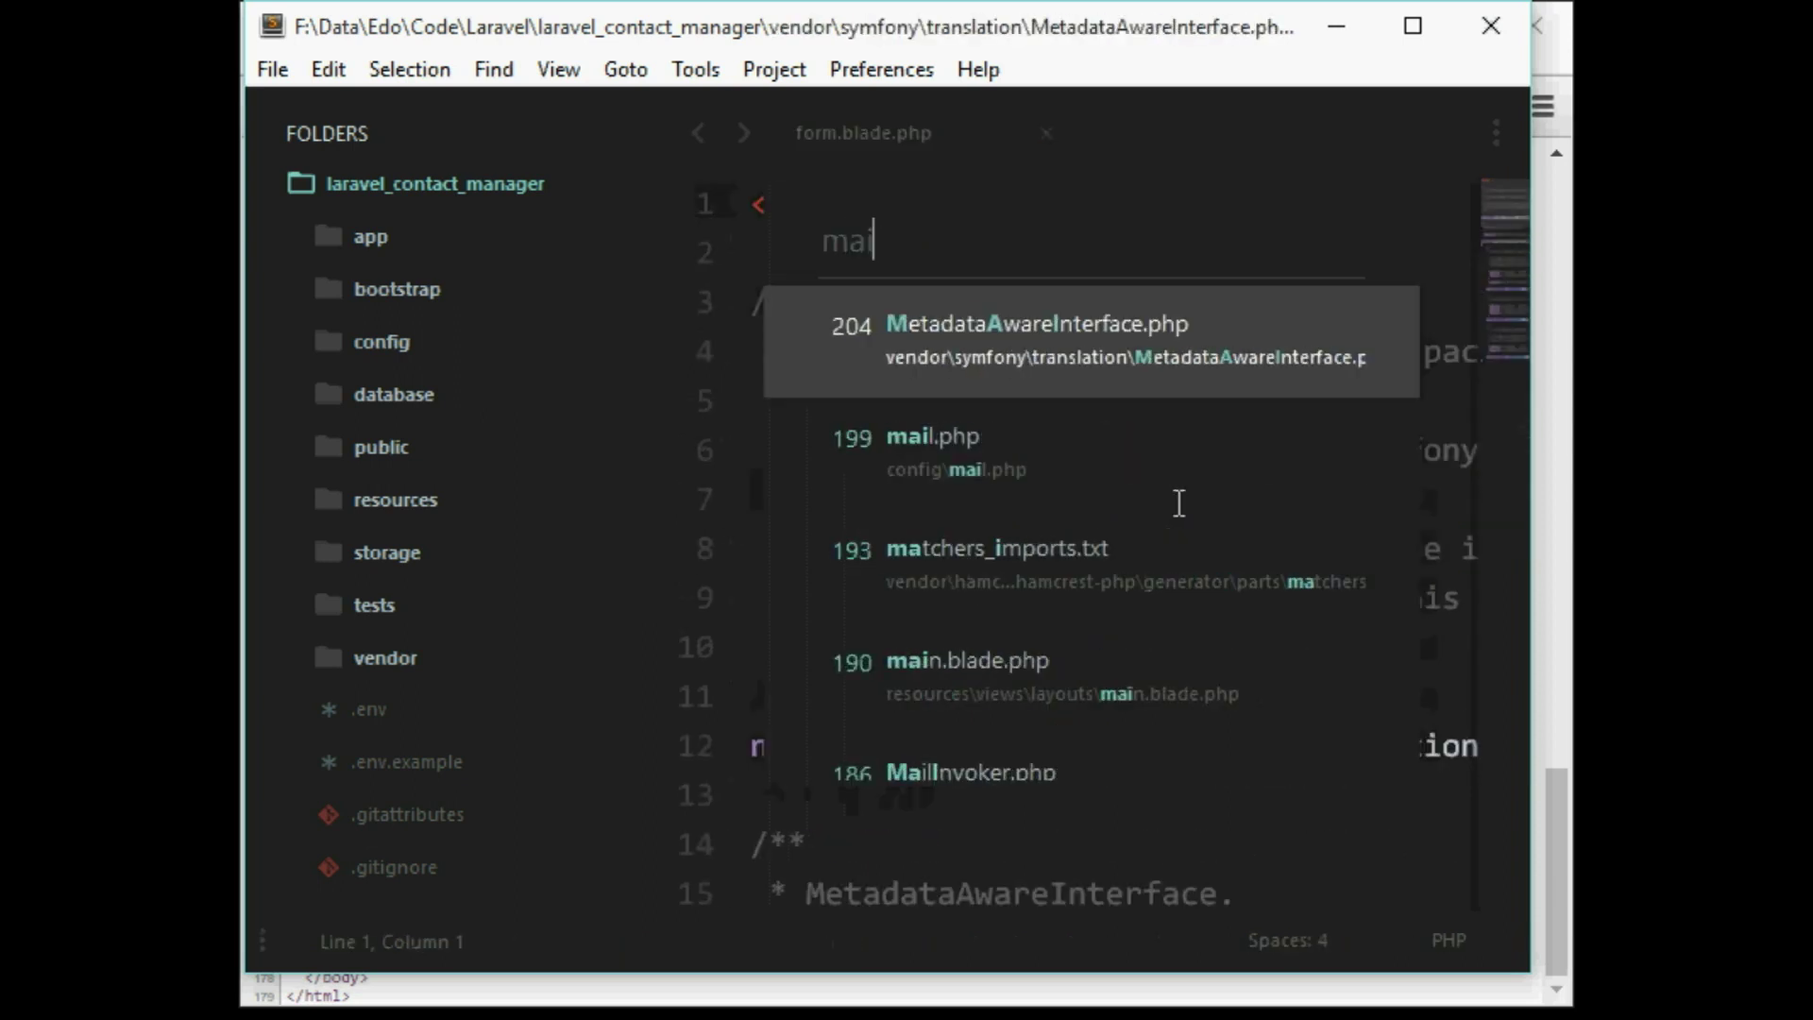
key(Return)
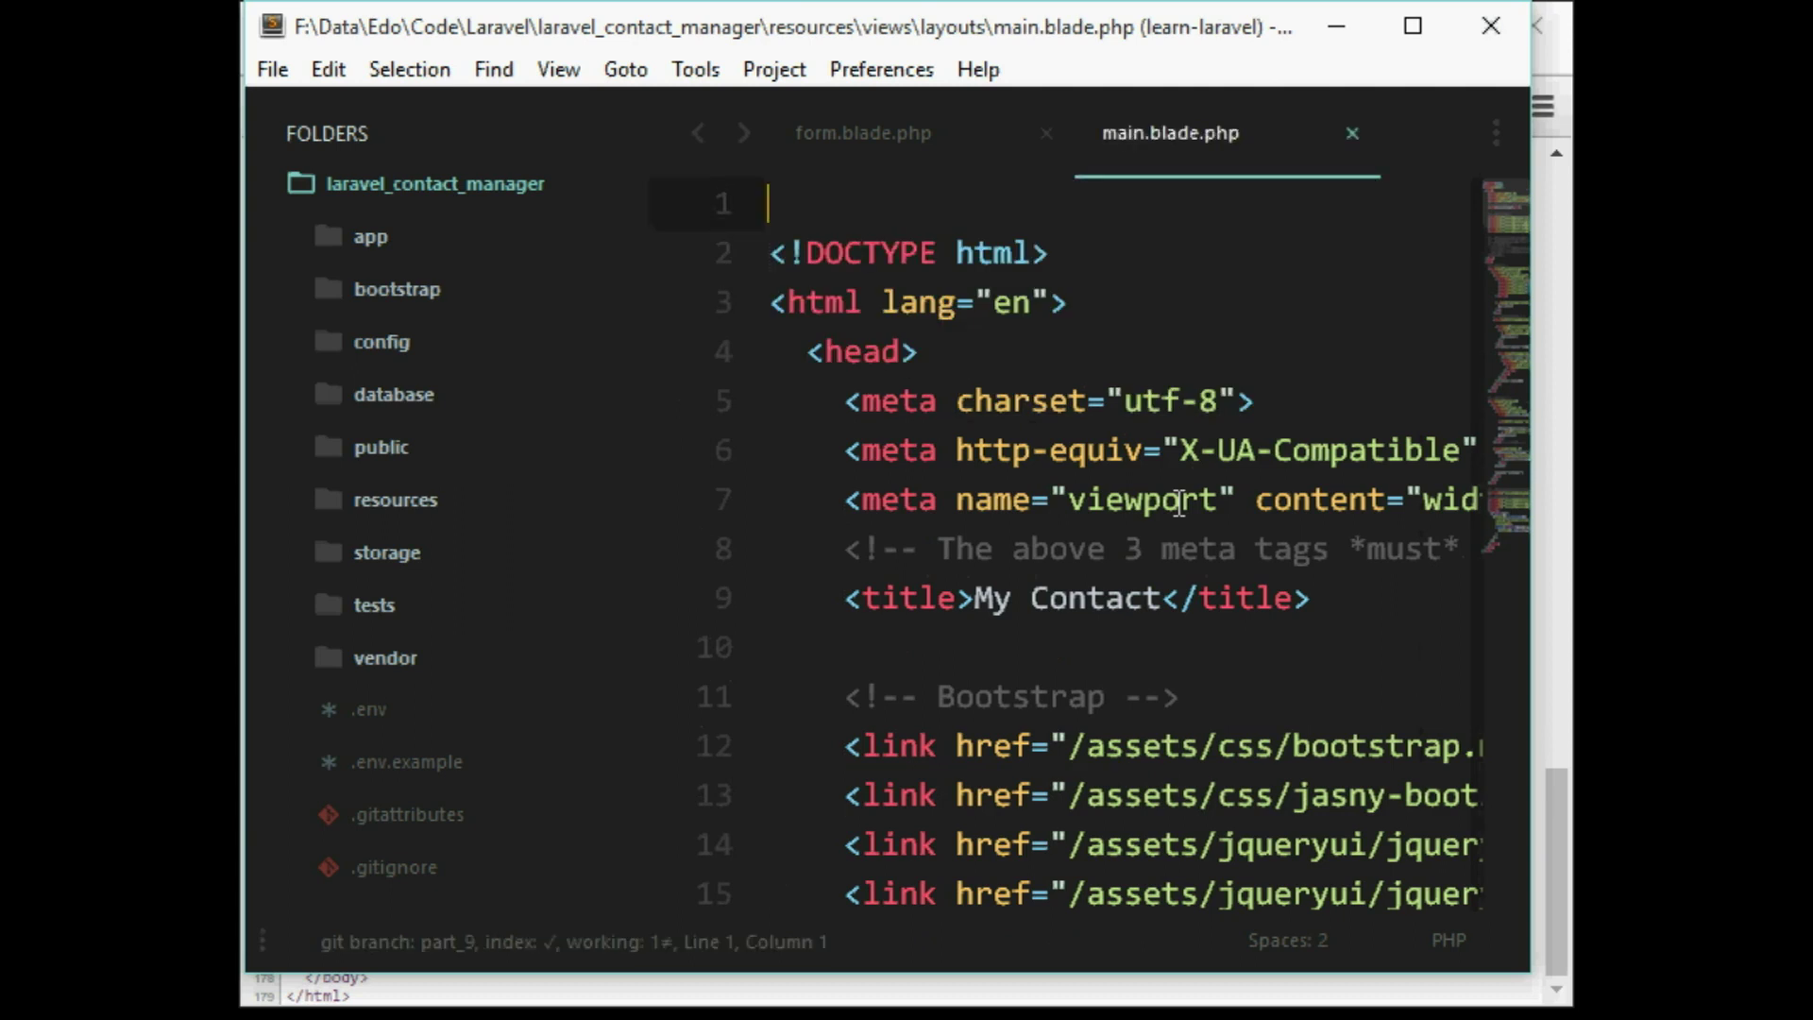
scroll(1177, 504, down, 3)
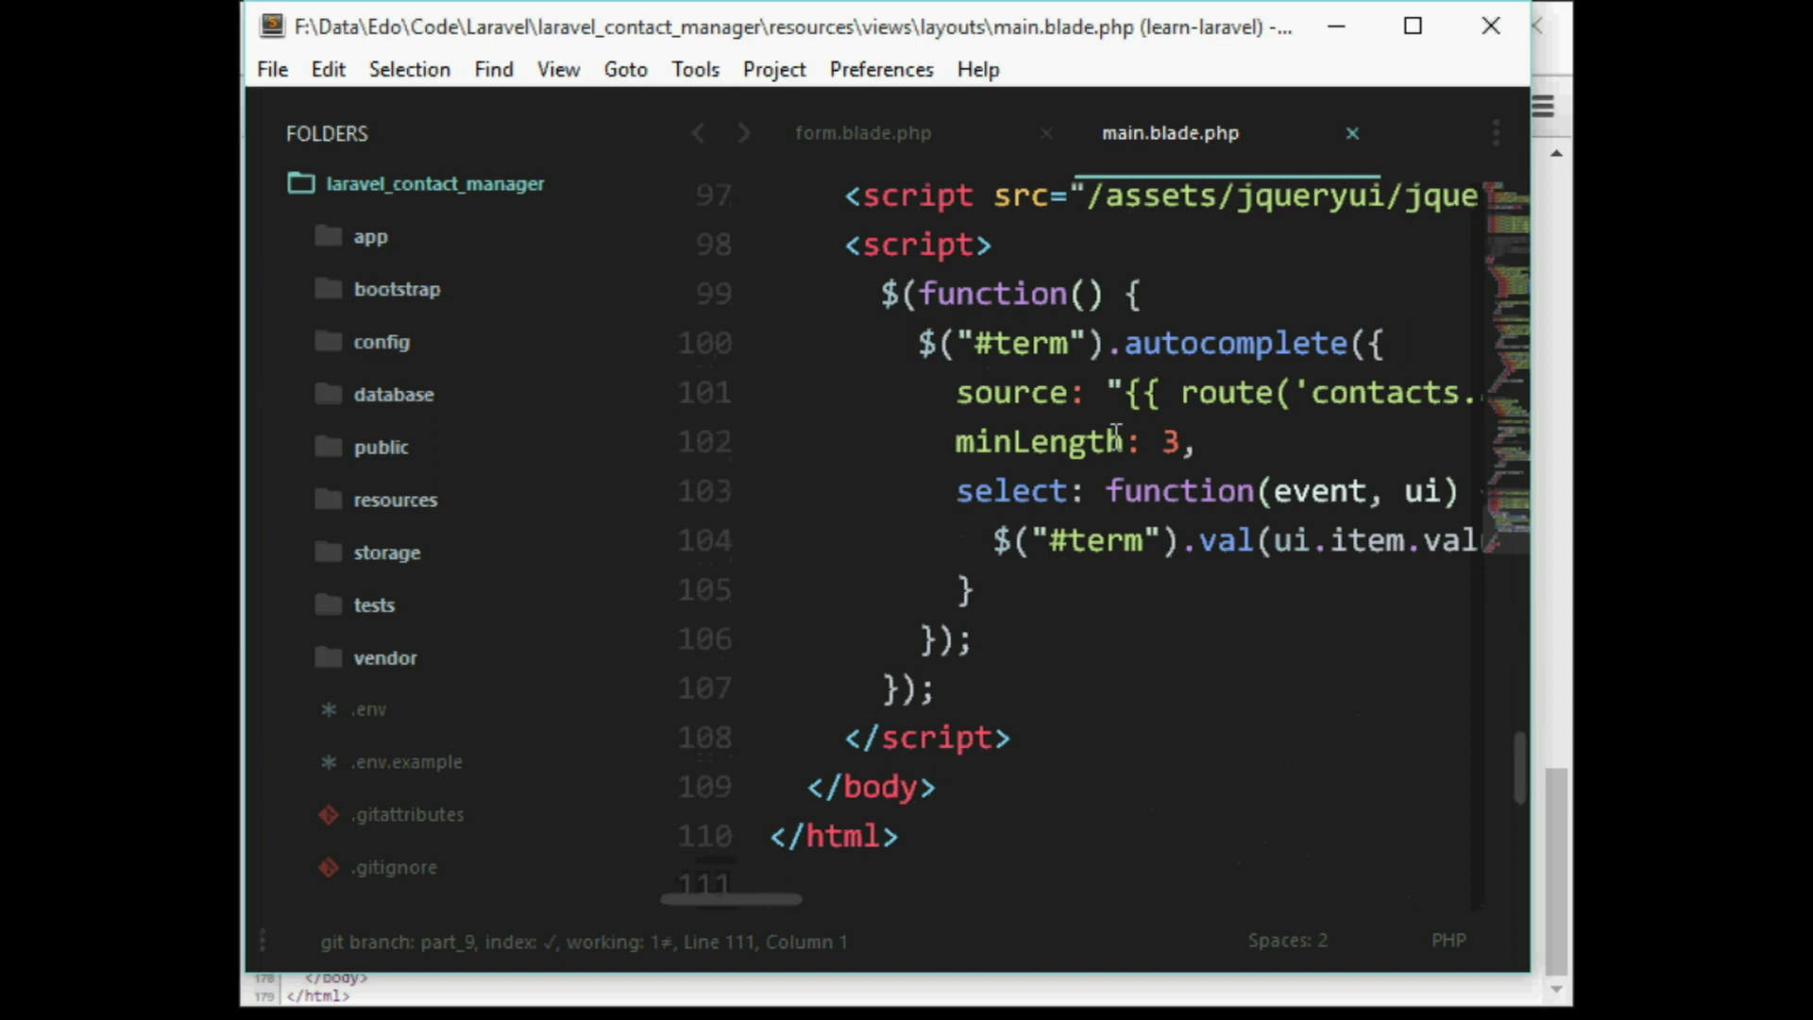
click(1076, 727)
key(Return)
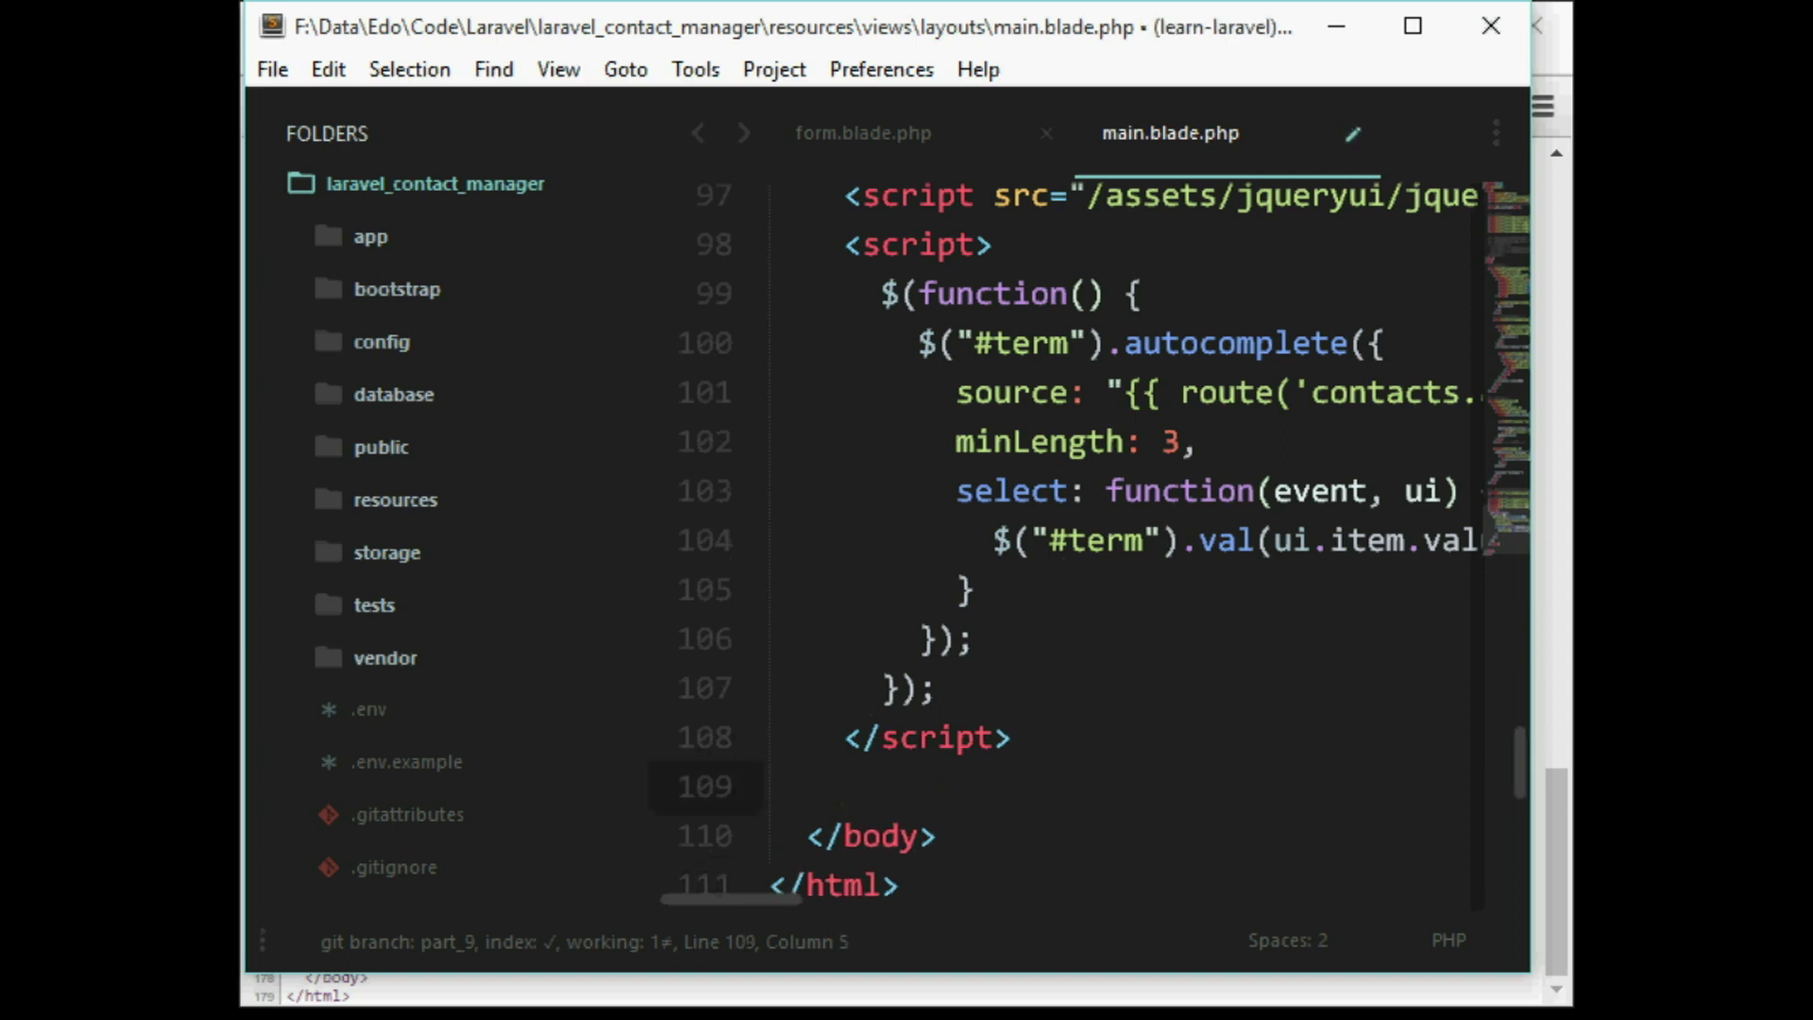
text(@yield('form-script)
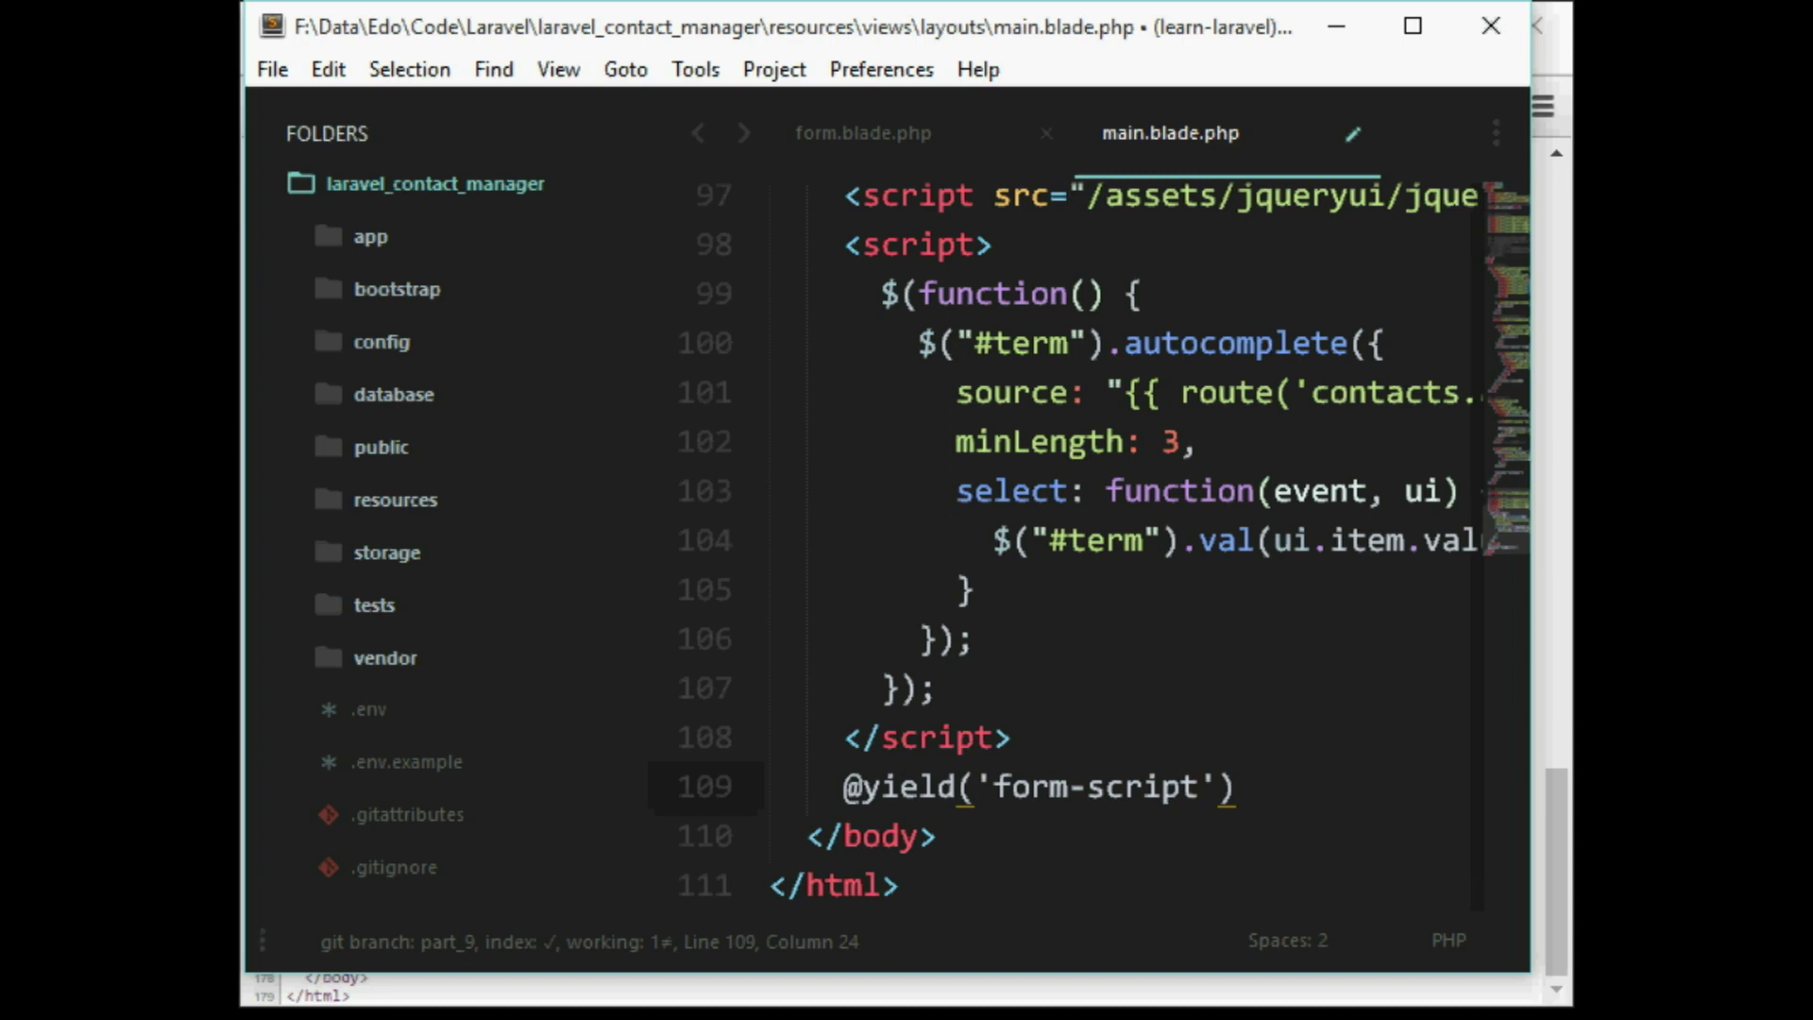
click(1056, 695)
key(ctrl+s)
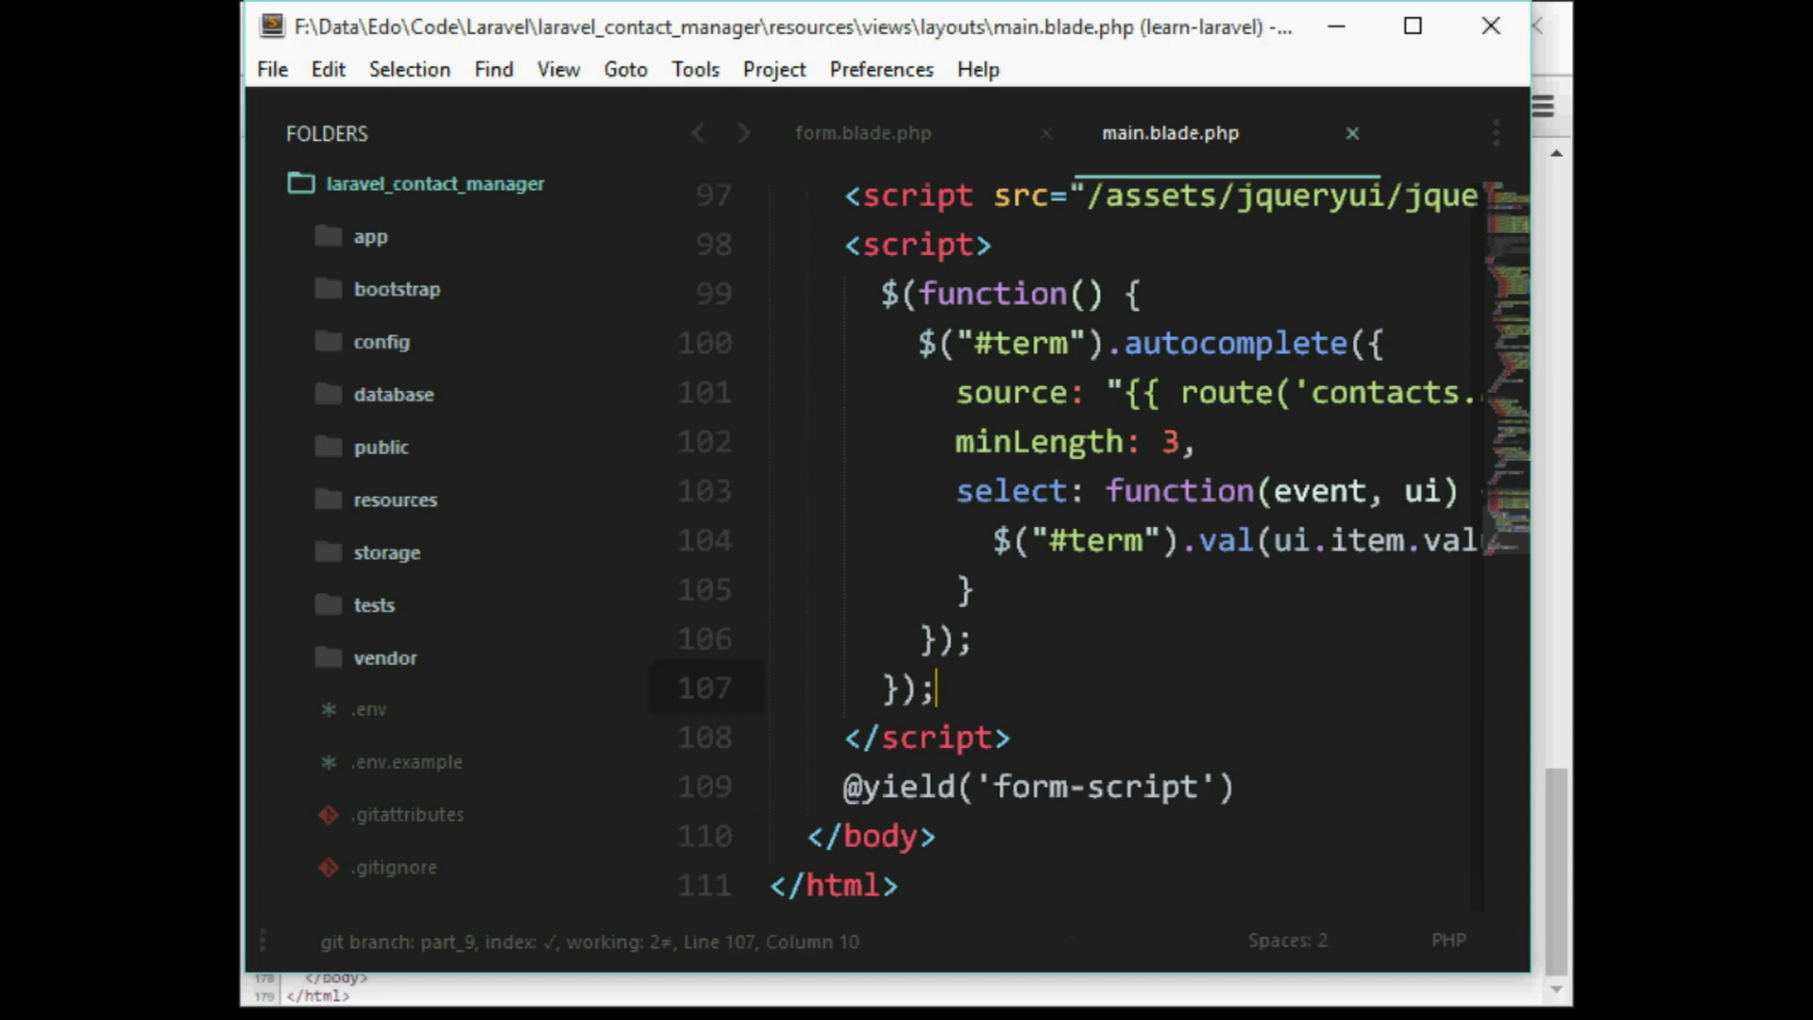
key(alt+Tab)
Reload the app's Add Contact form, toggle the new-group field on, off, then on, and check the Group options
click(355, 56)
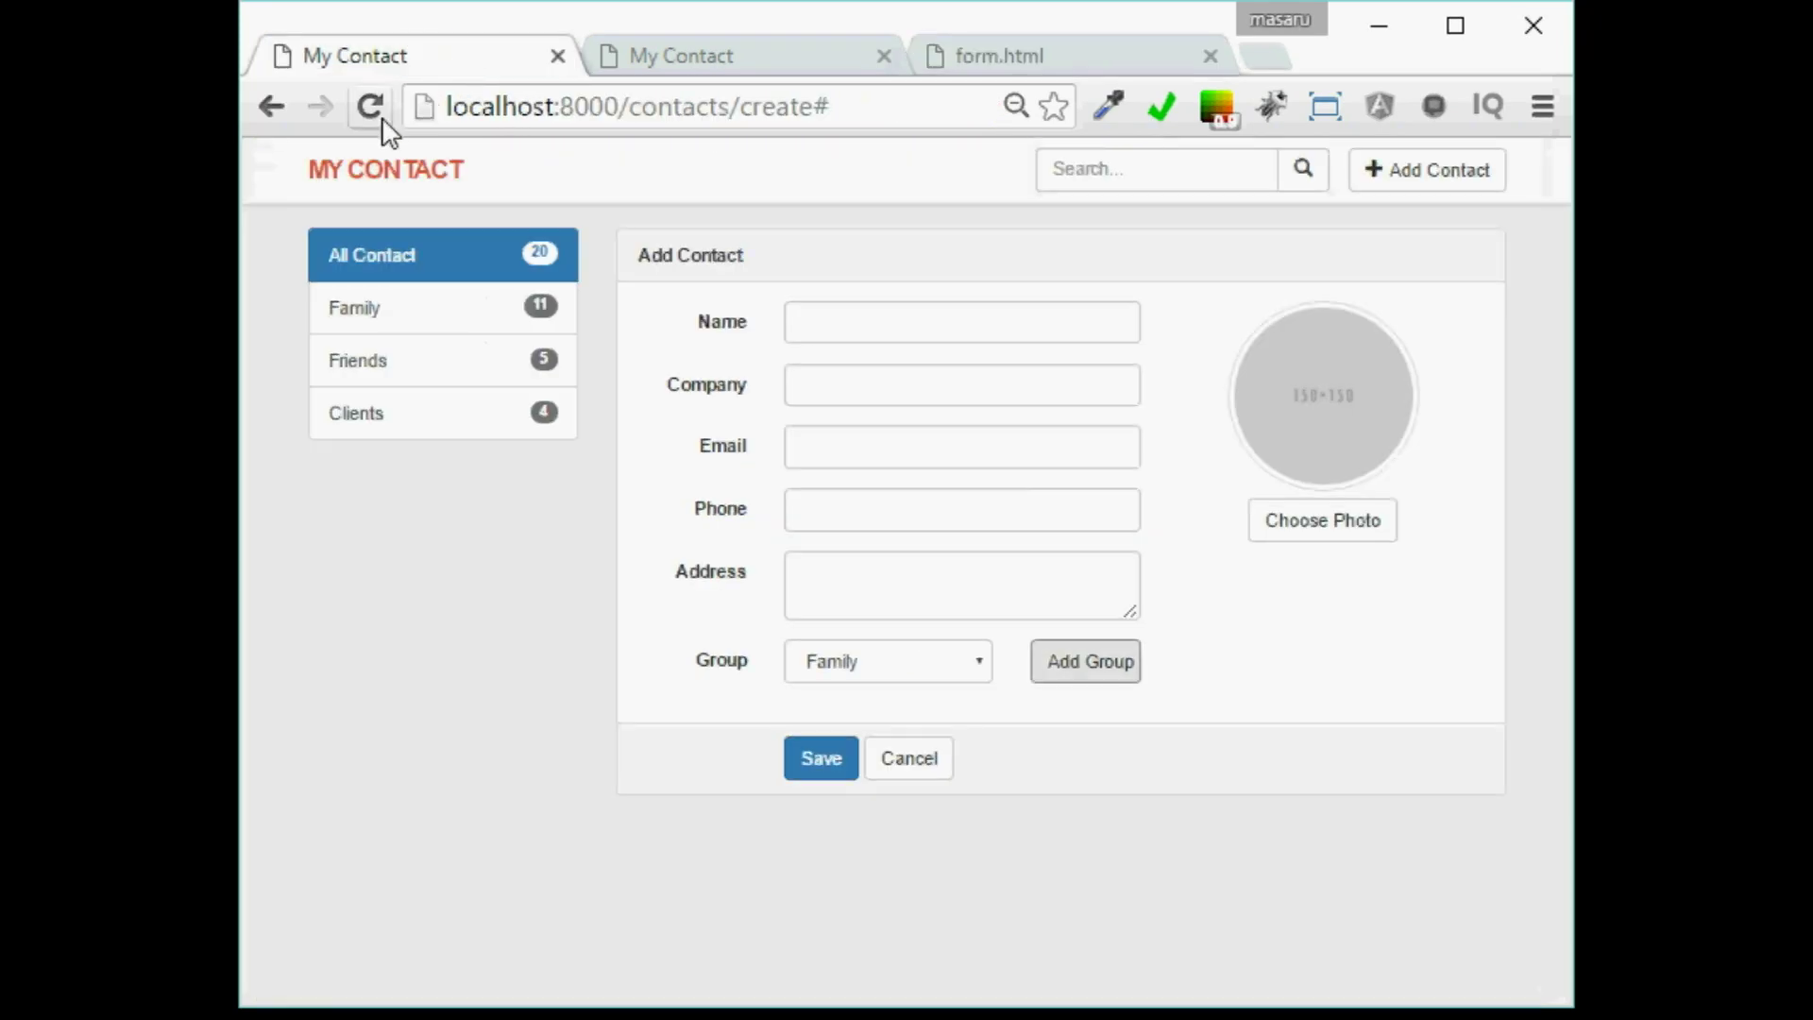
click(371, 106)
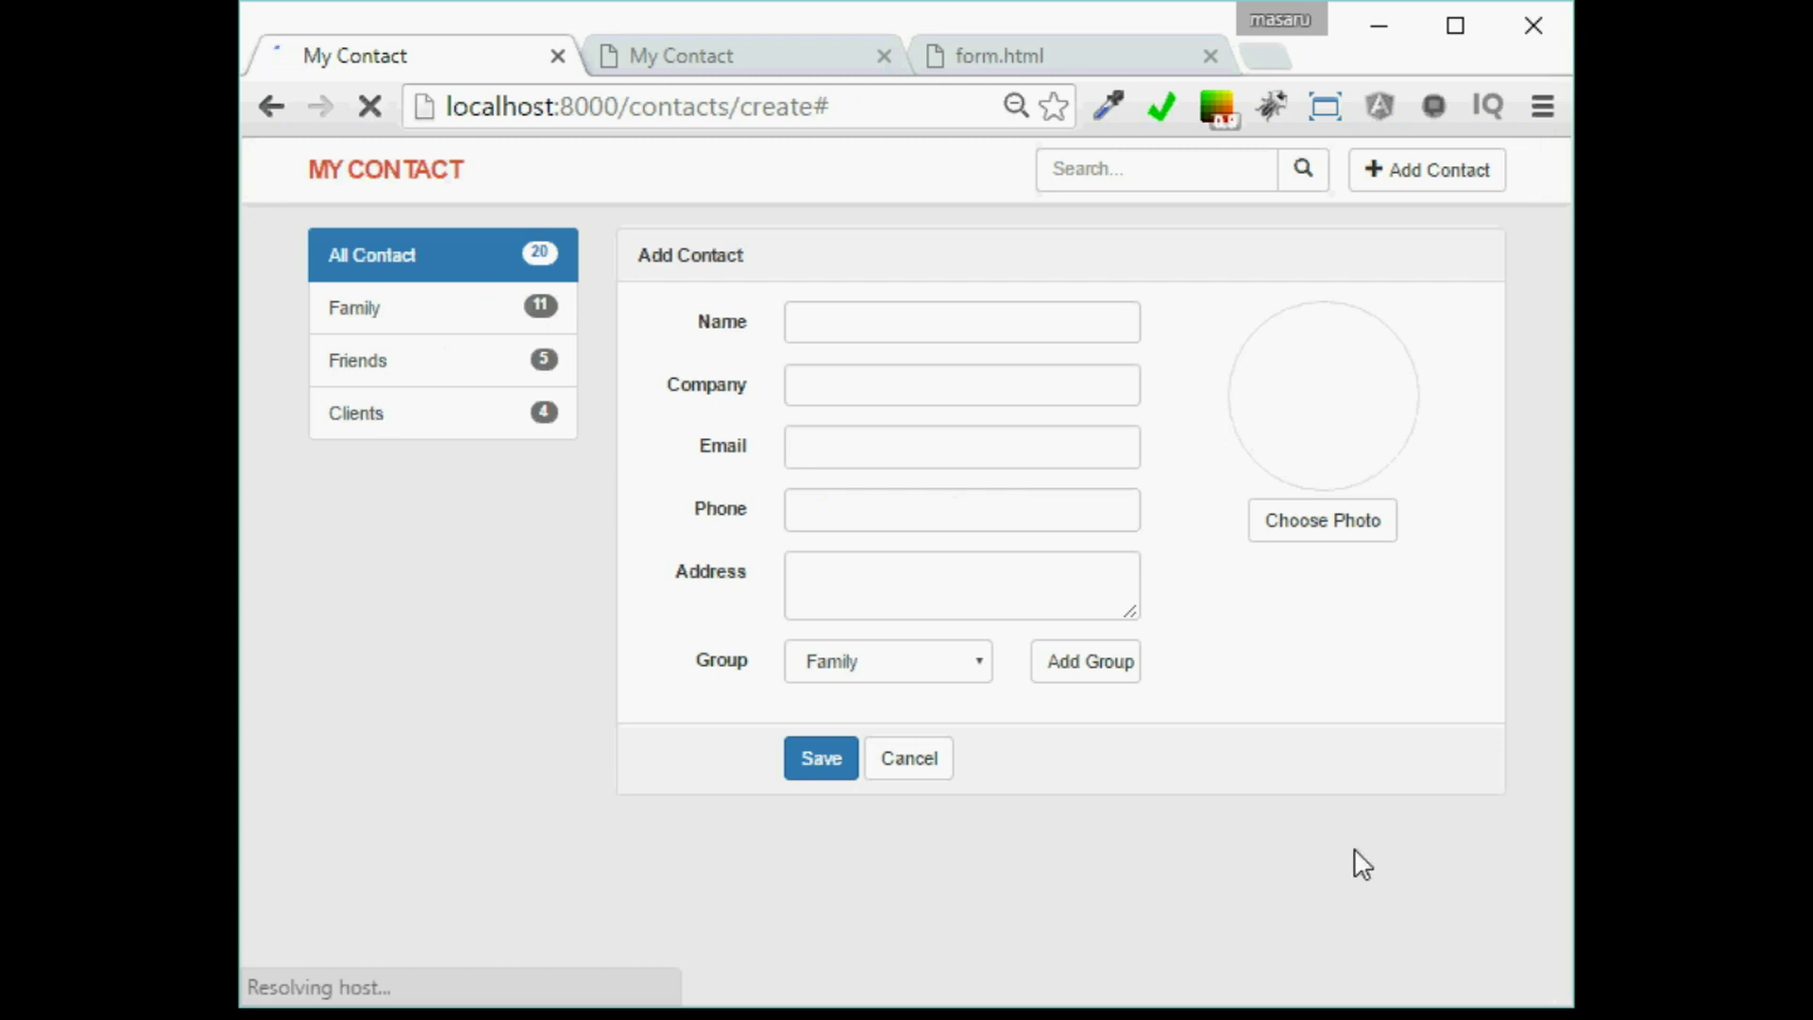
click(1098, 666)
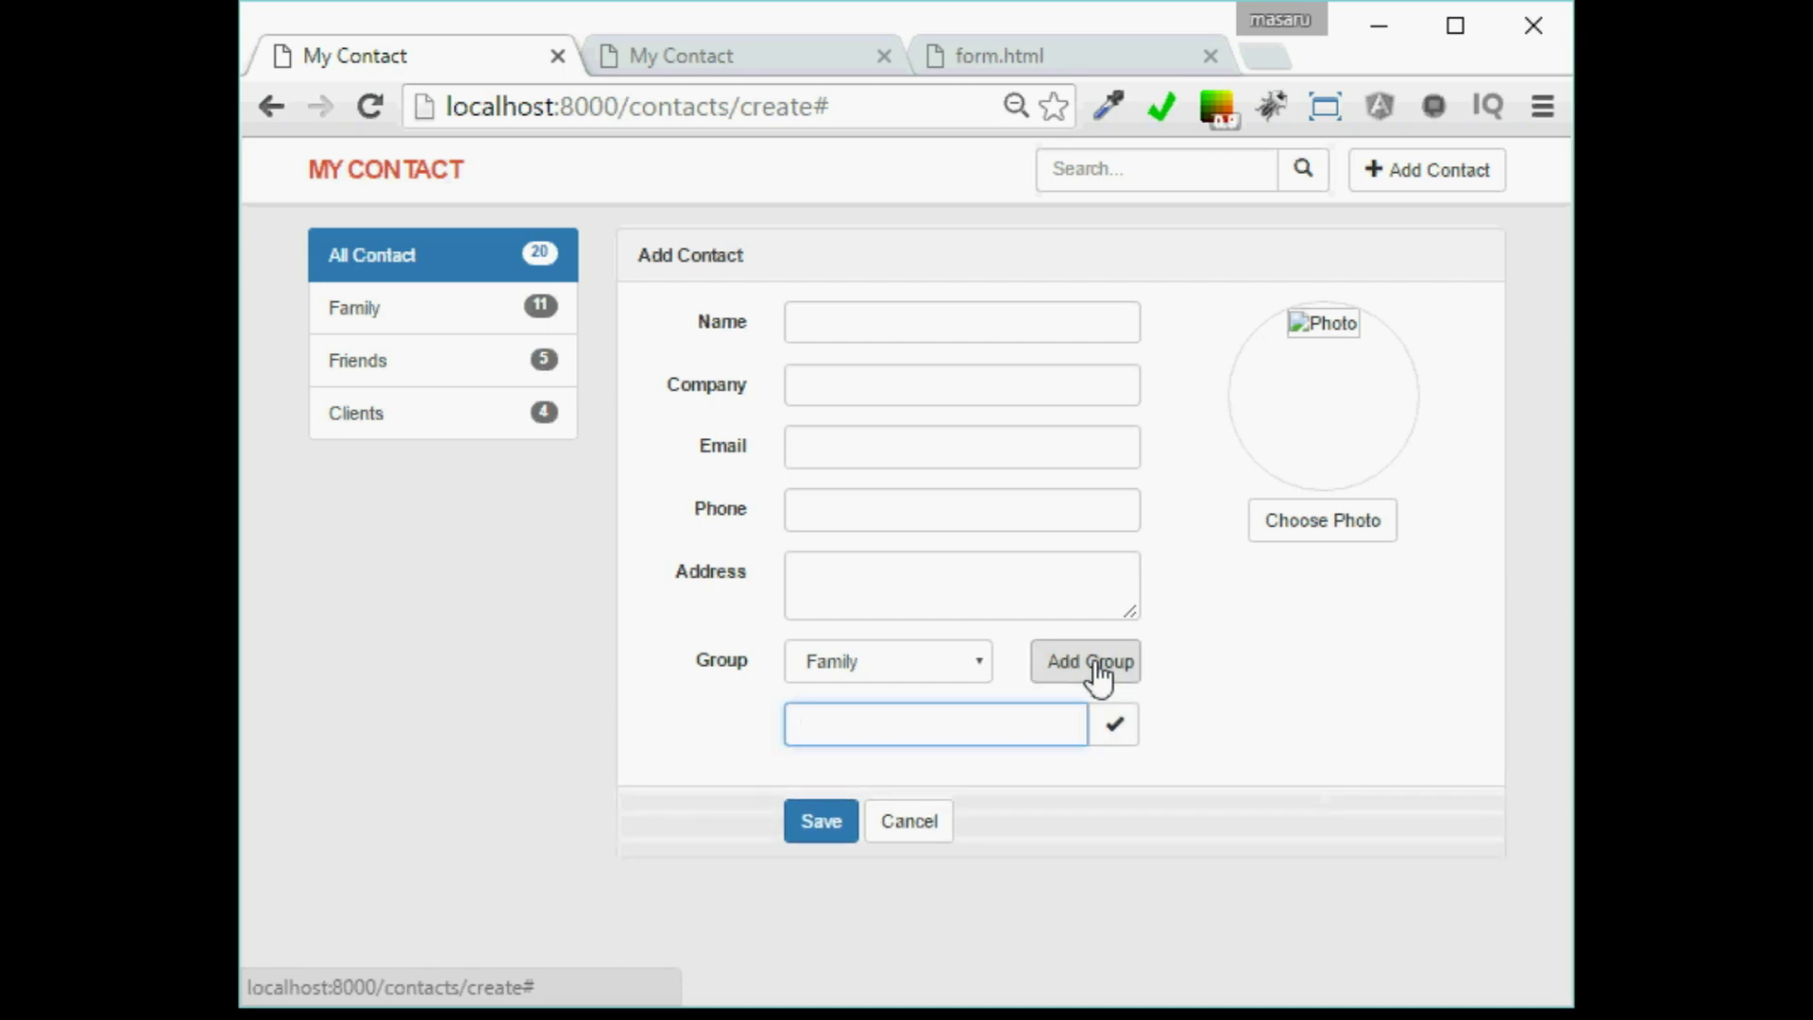
click(1099, 666)
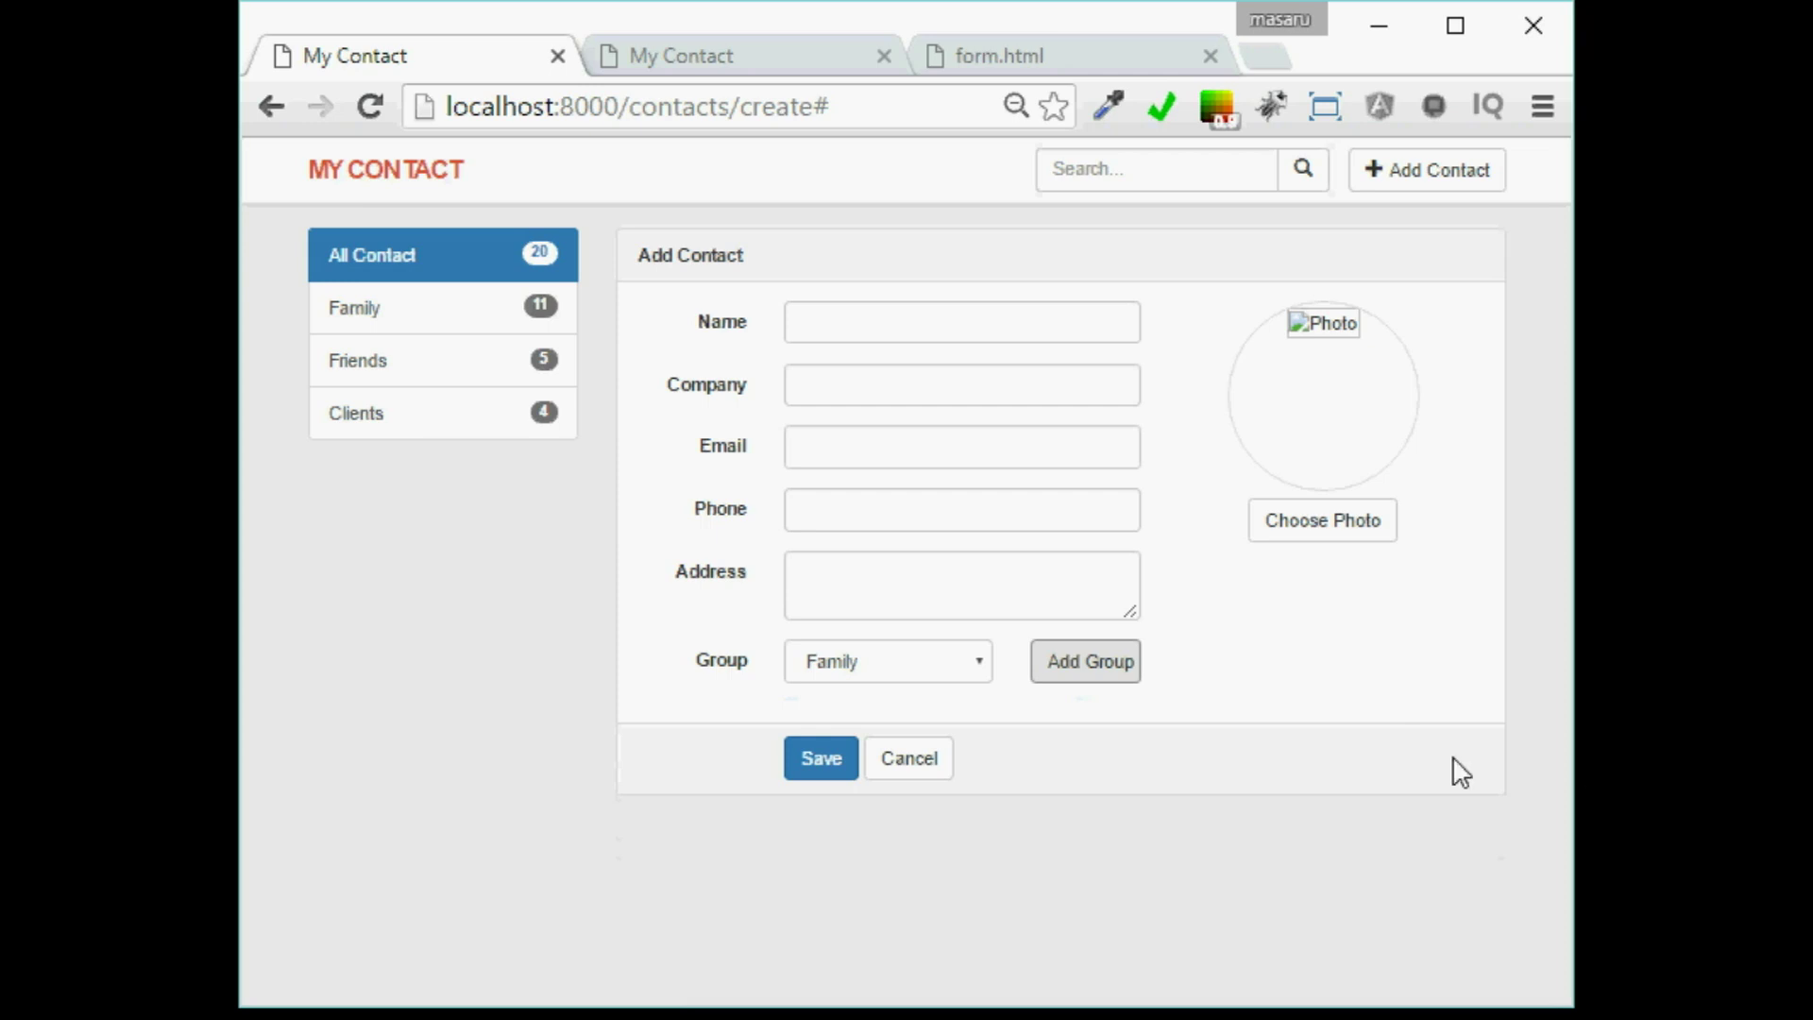
click(1084, 666)
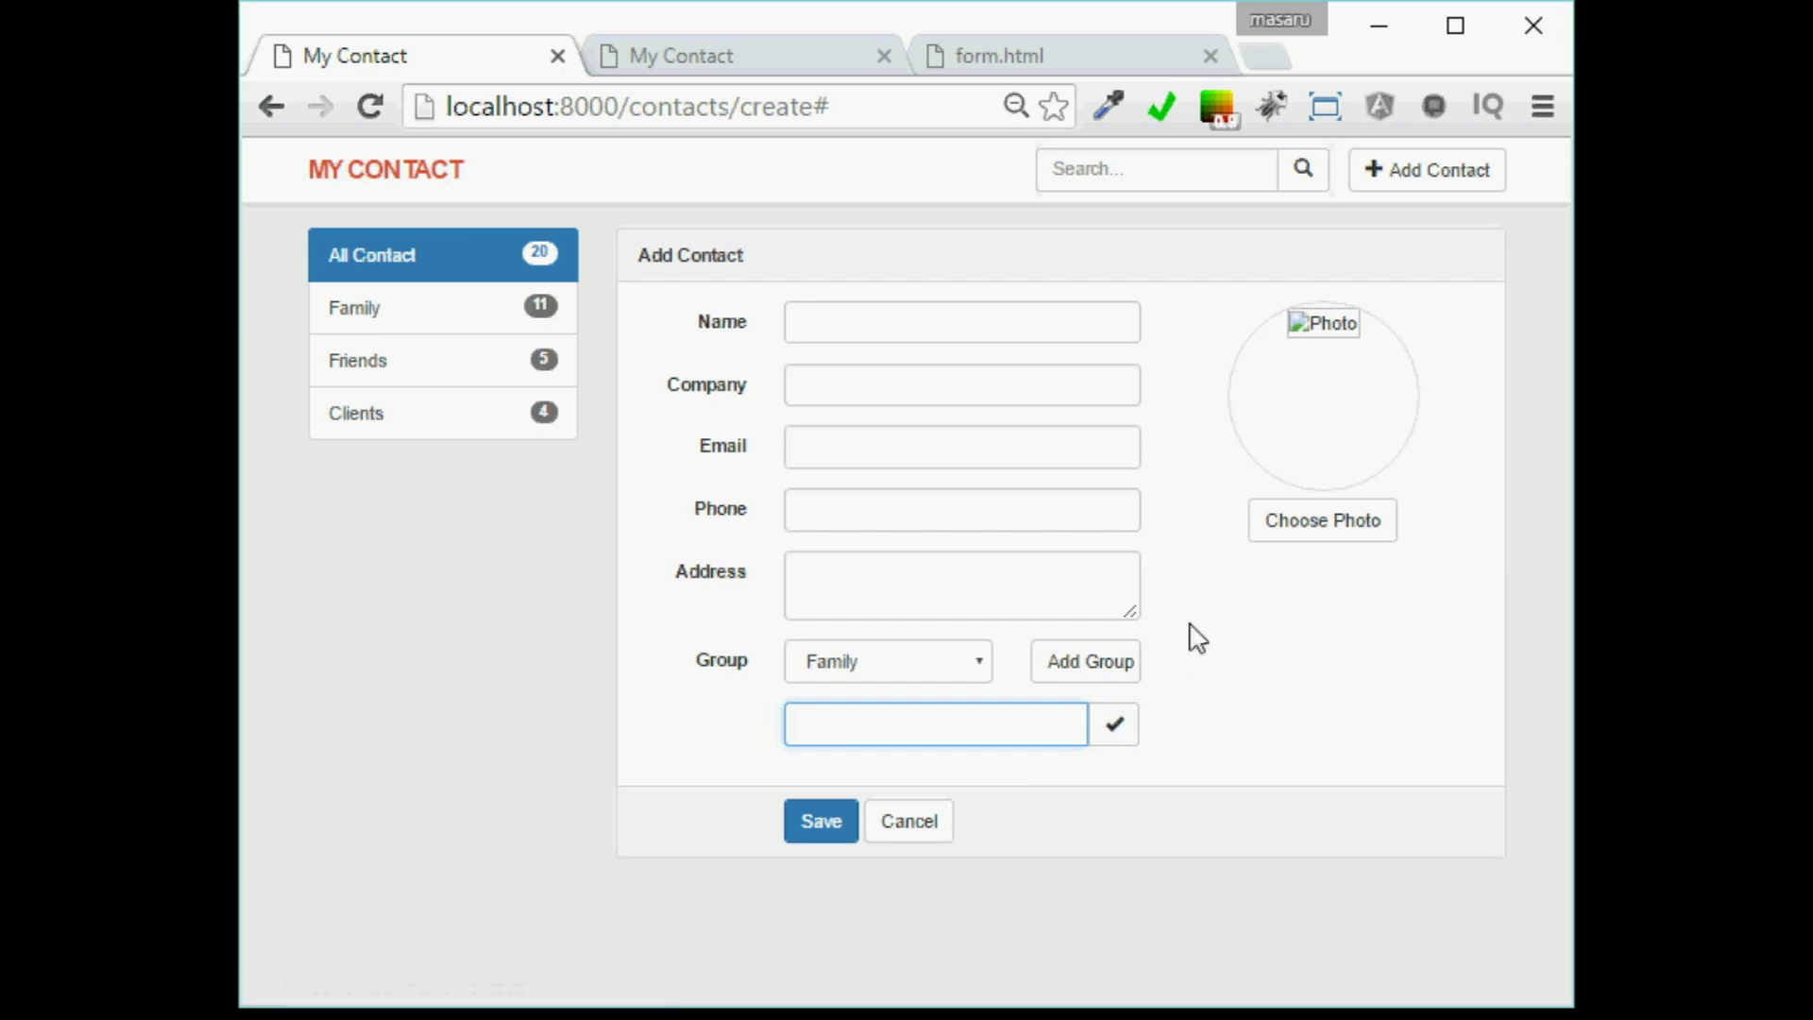
click(961, 665)
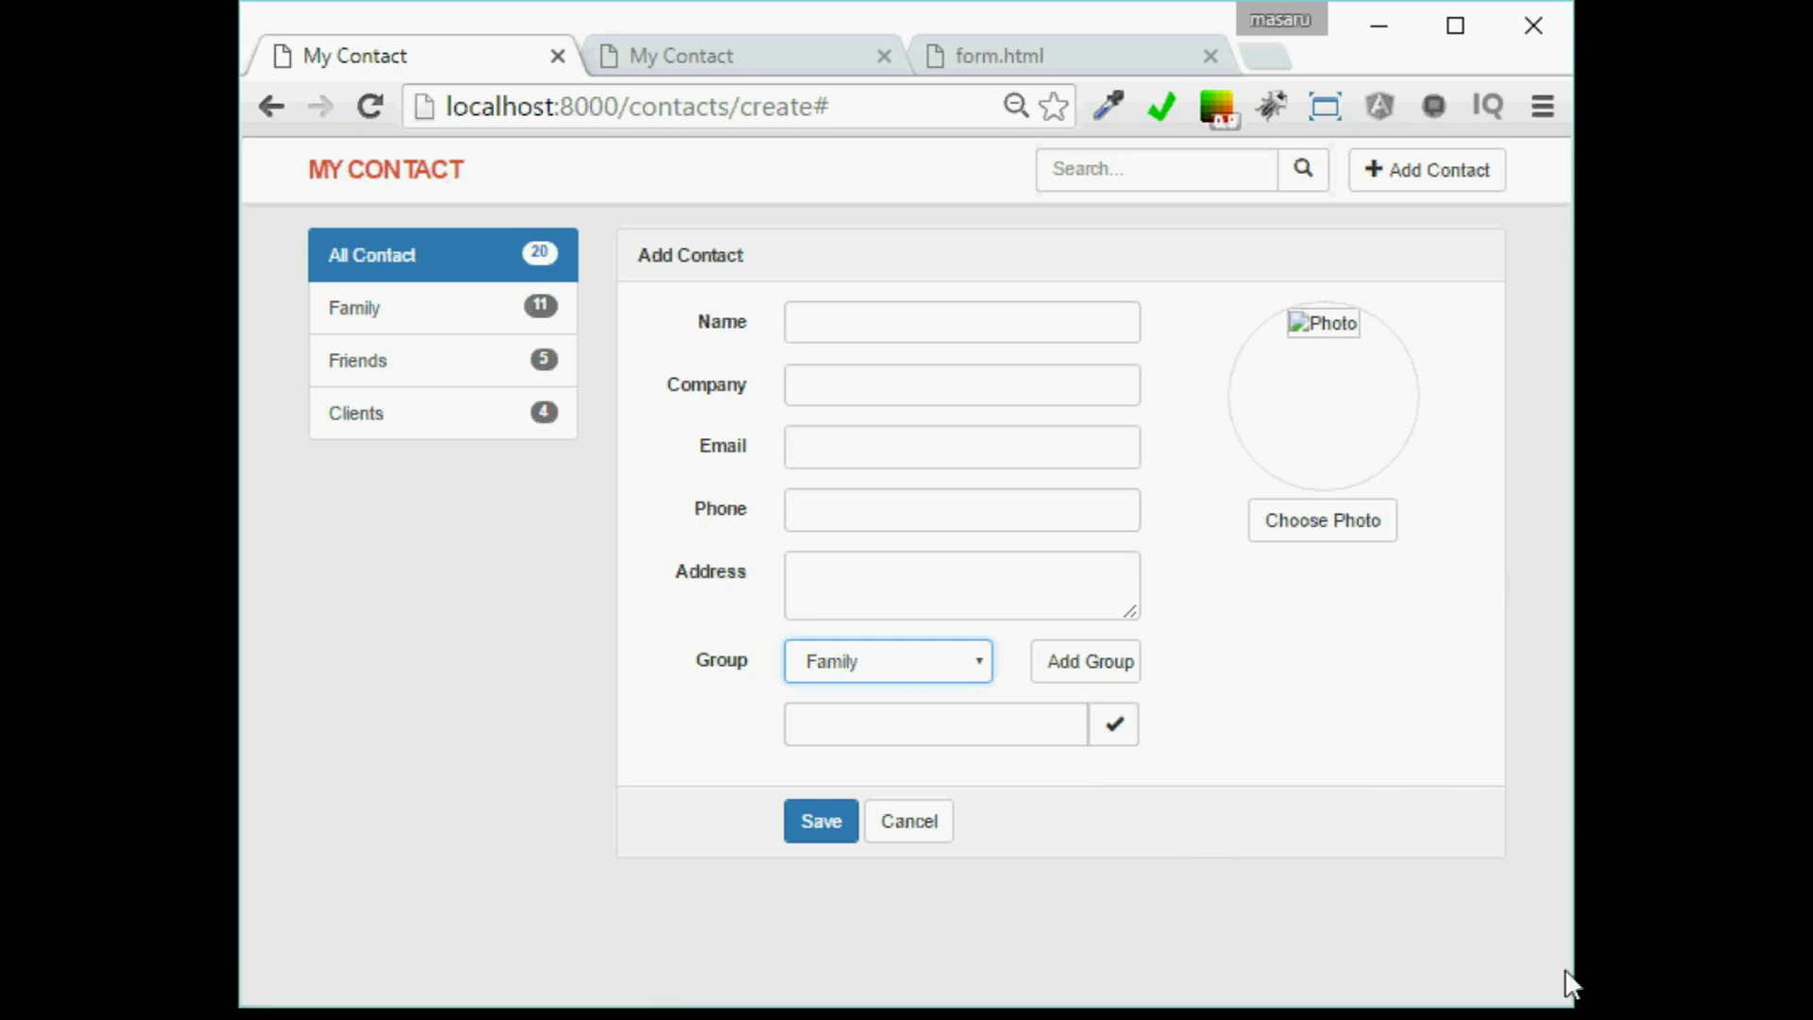
Add id="add-new-btn" to the checkmark link in form.blade.php
key(alt+Tab)
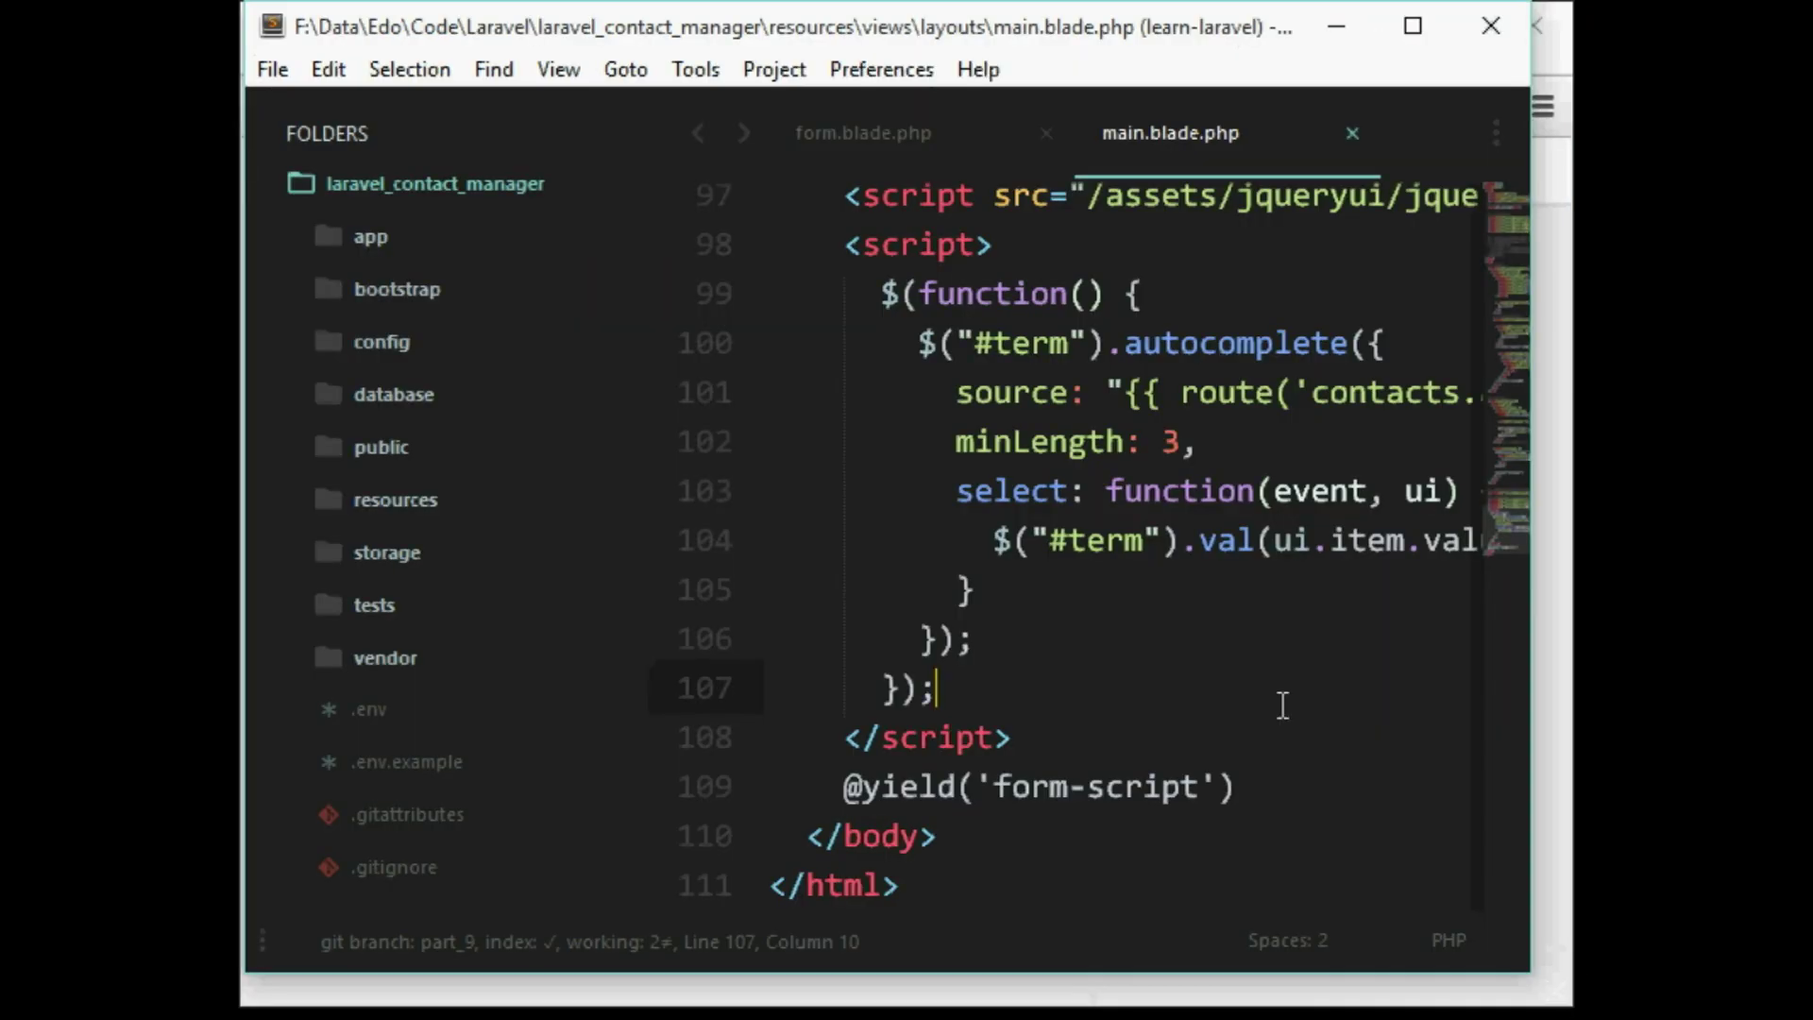
click(906, 132)
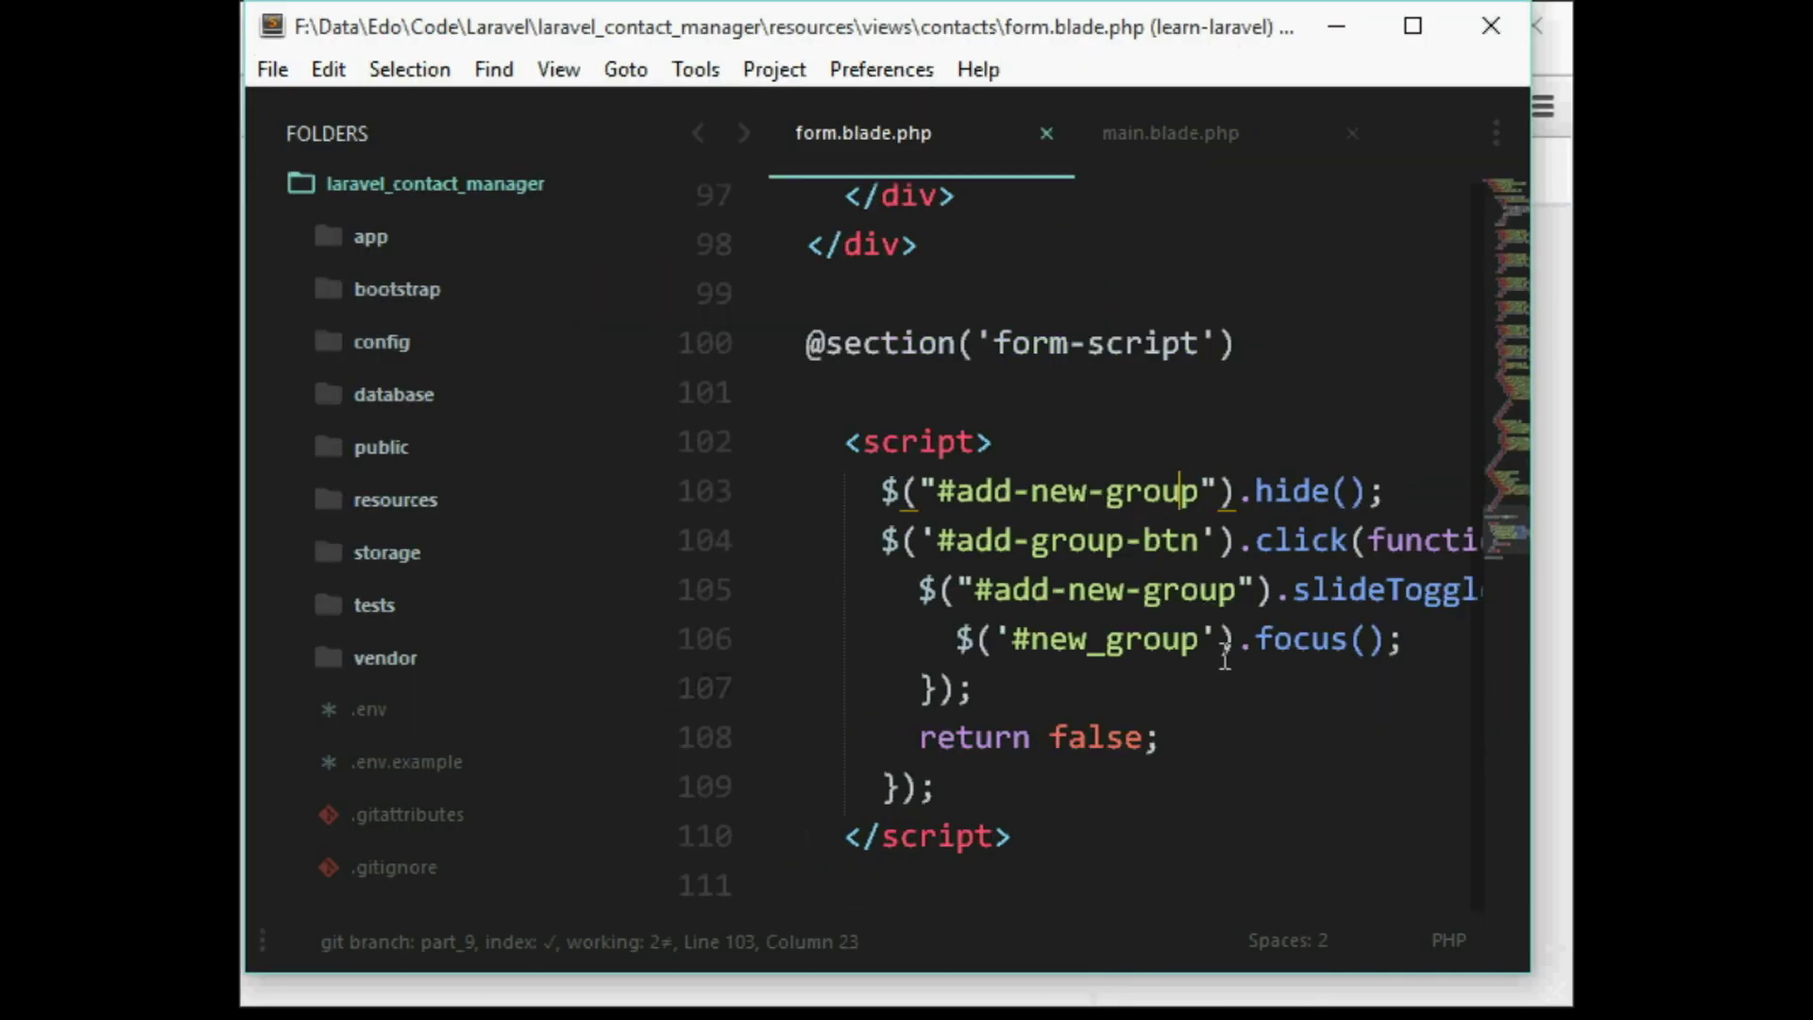
scroll(1226, 659, down, 1)
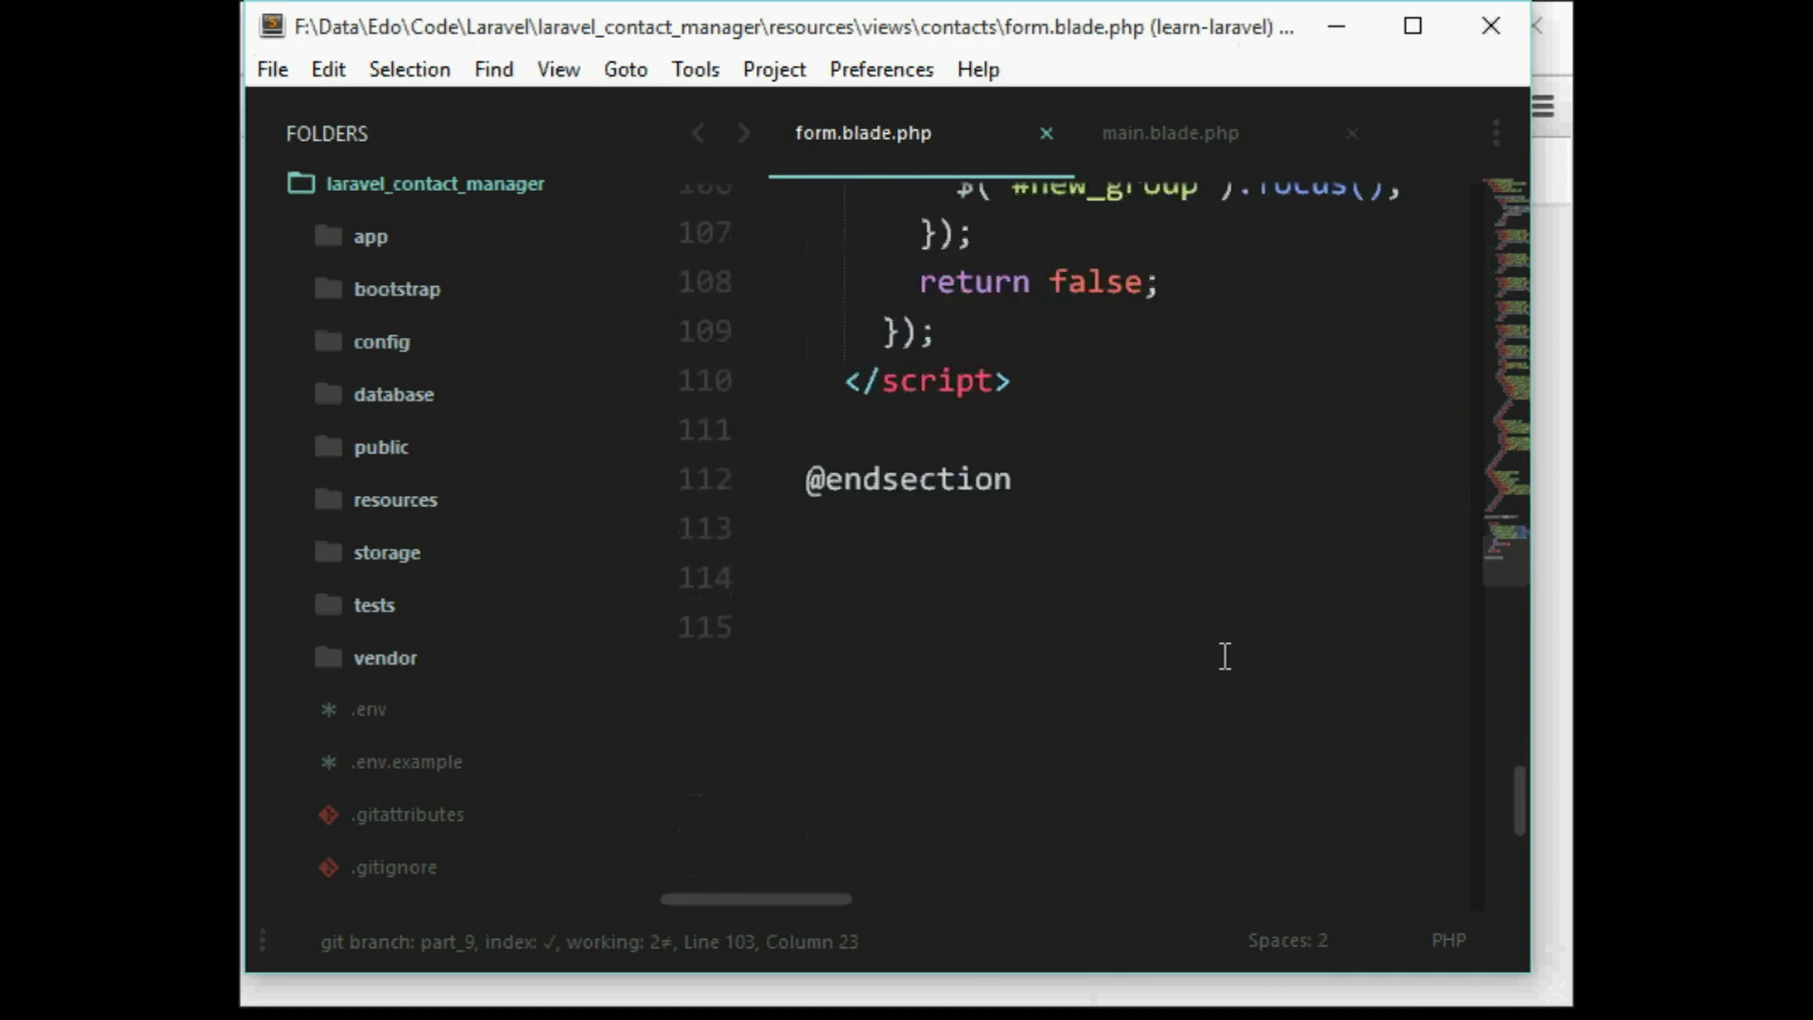
scroll(1224, 656, up, 4)
scroll(1224, 656, up, 4)
key(ctrl+k)
key(ctrl+b)
scroll(1227, 648, up, 6)
scroll(1227, 648, down, 2)
scroll(1228, 647, up, 3)
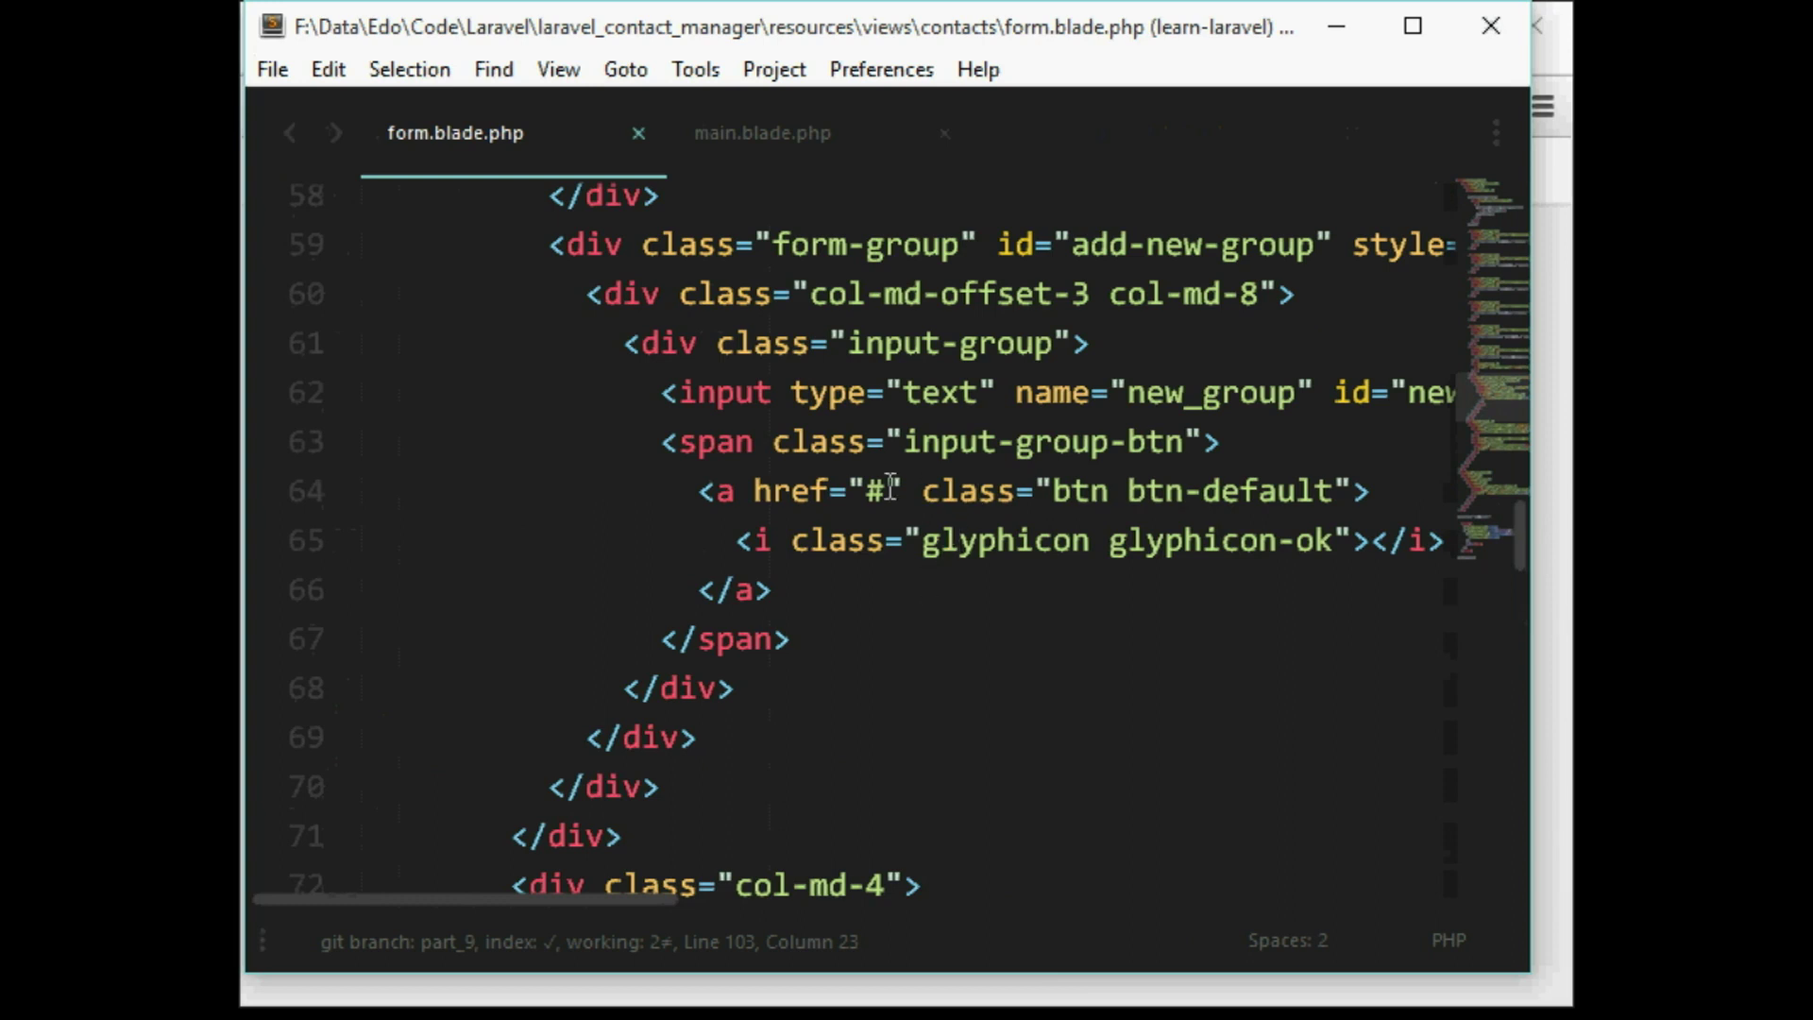
click(908, 488)
text(id=")
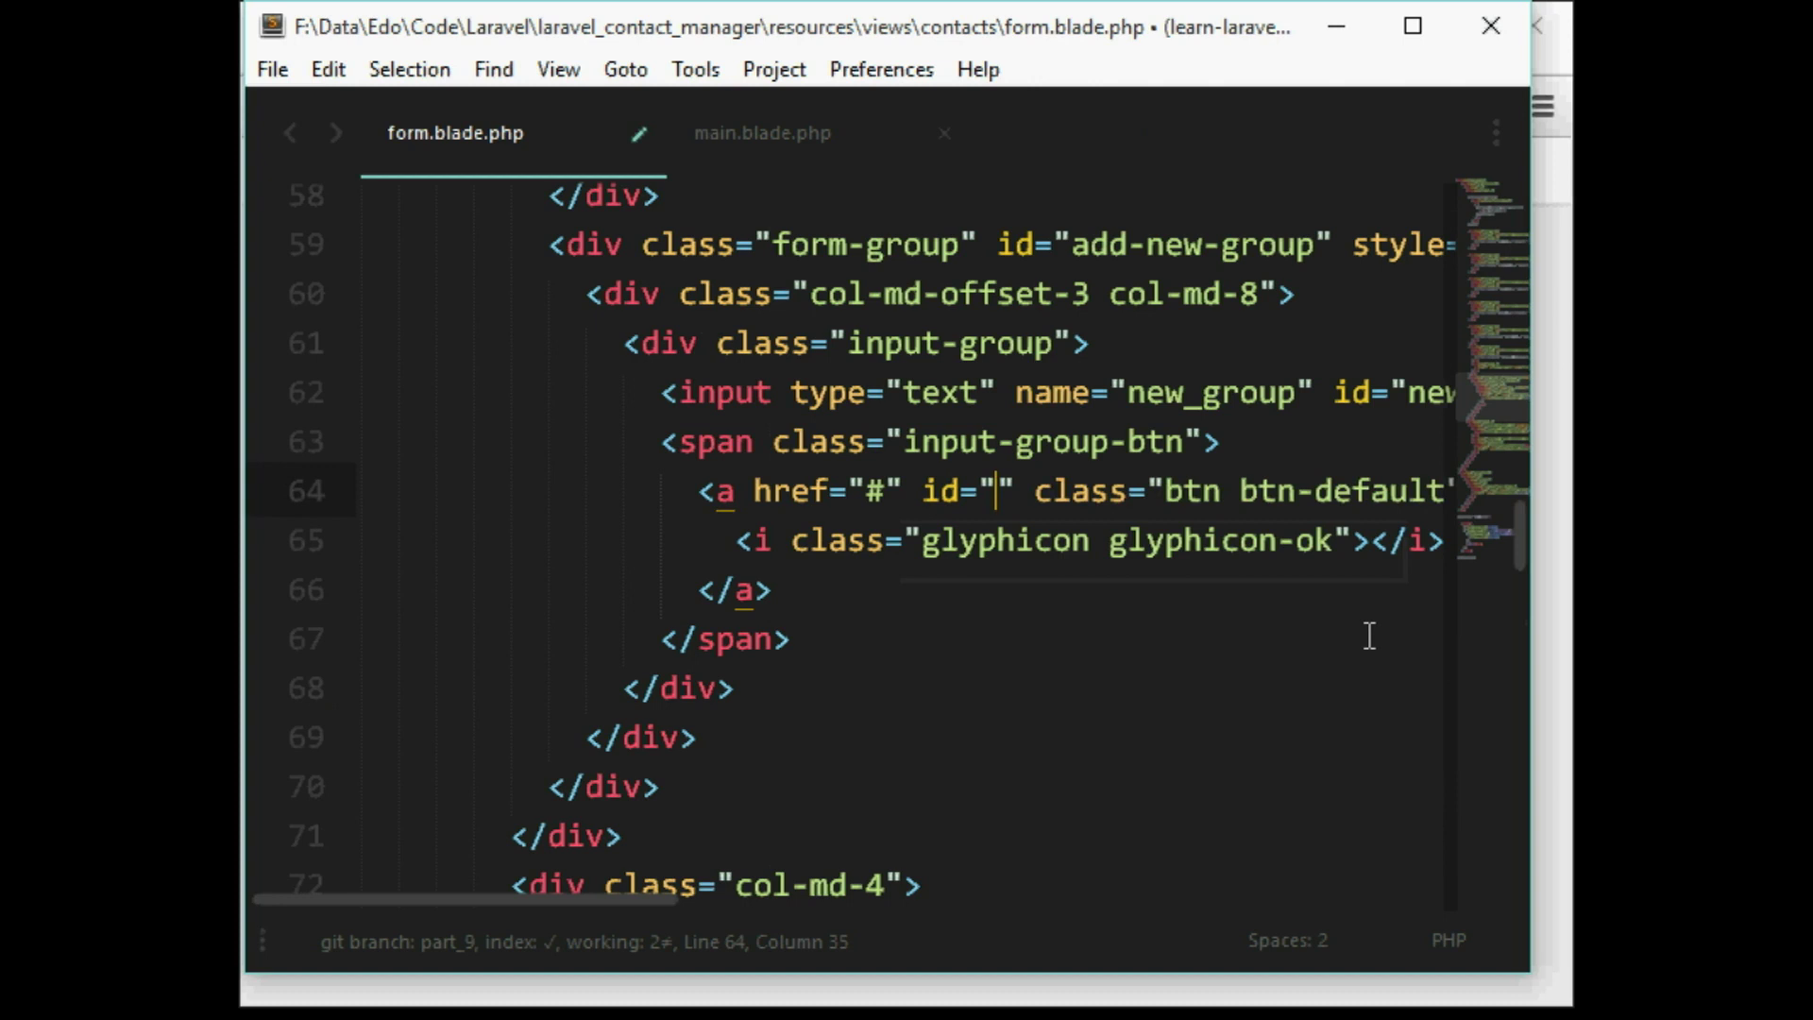
text(add-new-btn)
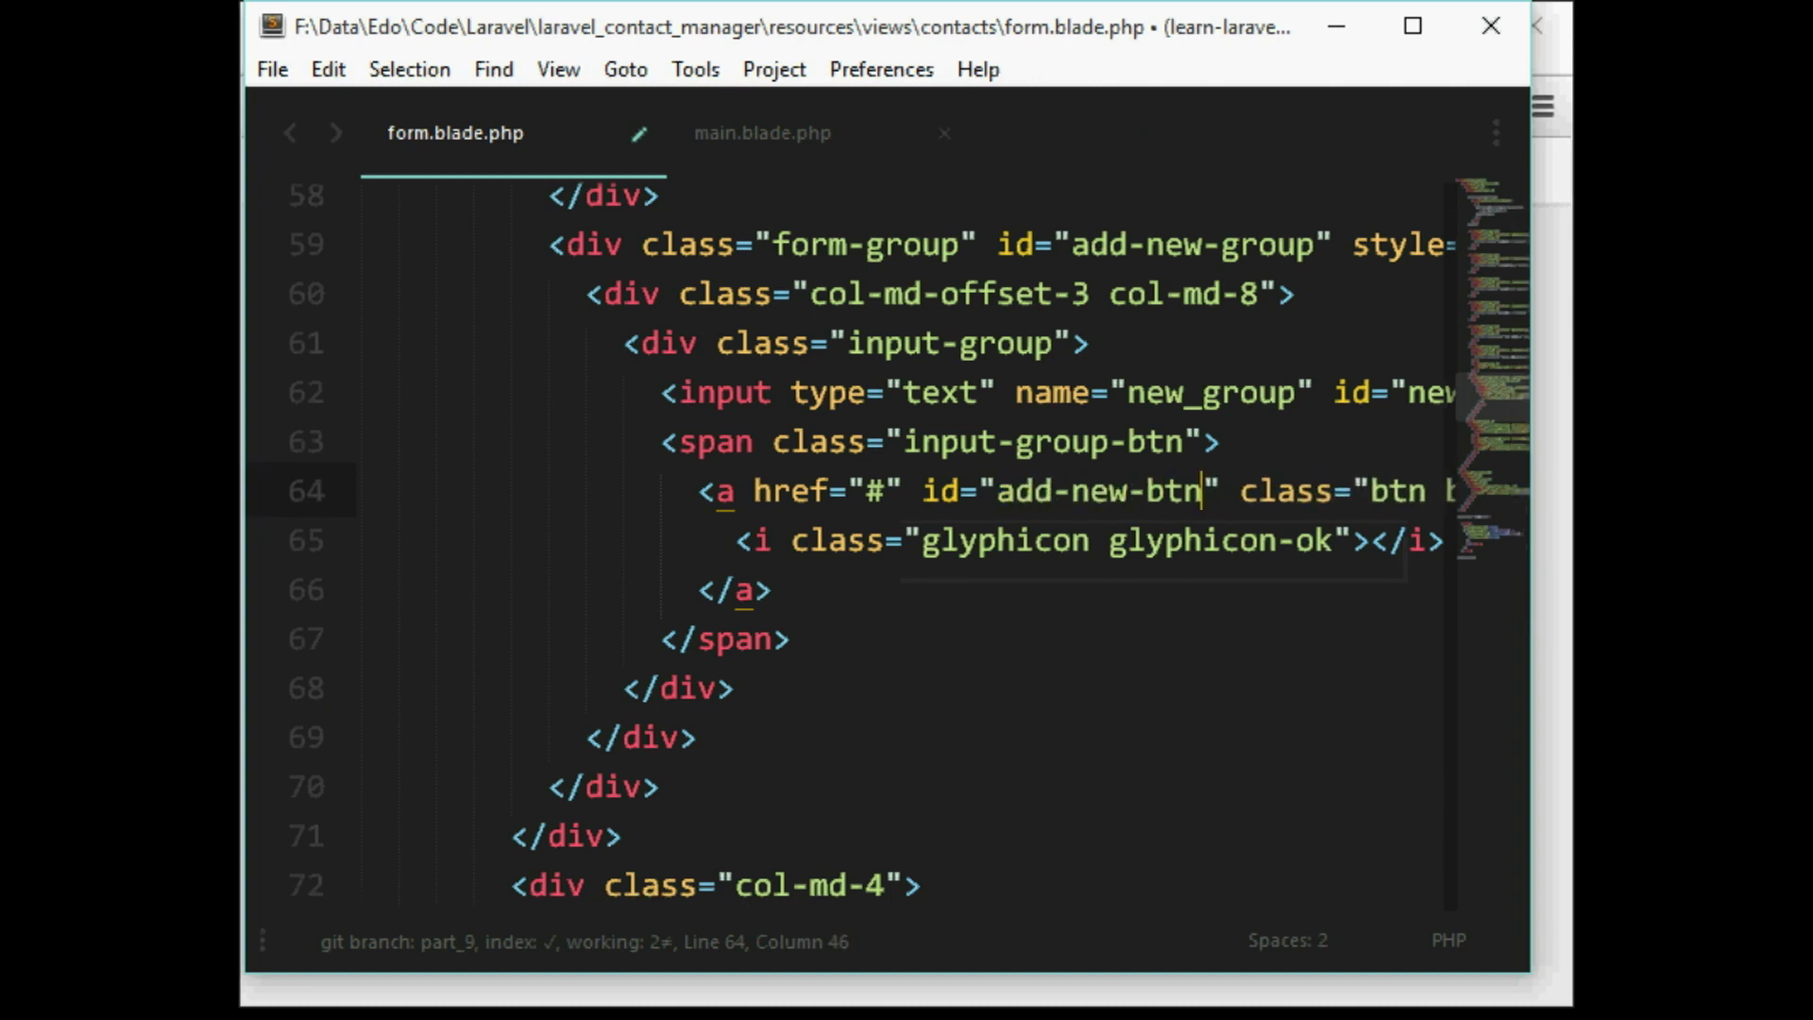
scroll(1222, 694, down, 5)
scroll(1222, 692, down, 5)
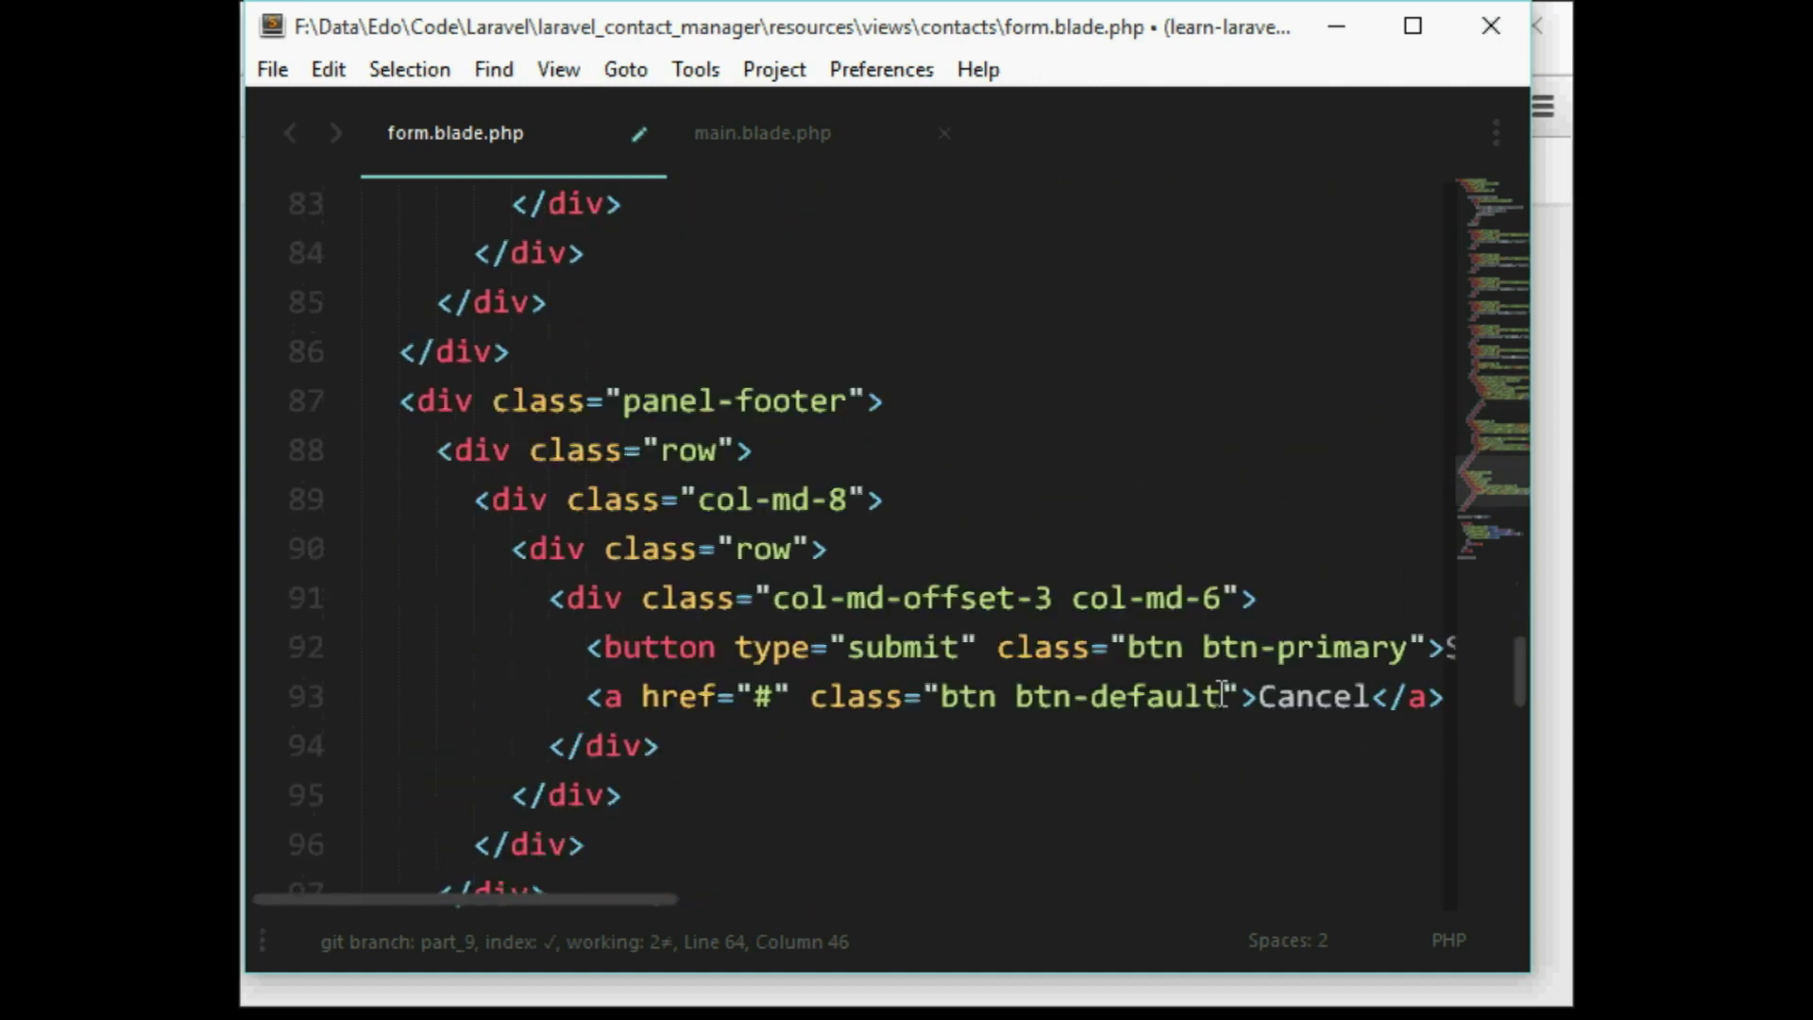
scroll(1221, 693, down, 3)
scroll(1221, 693, down, 4)
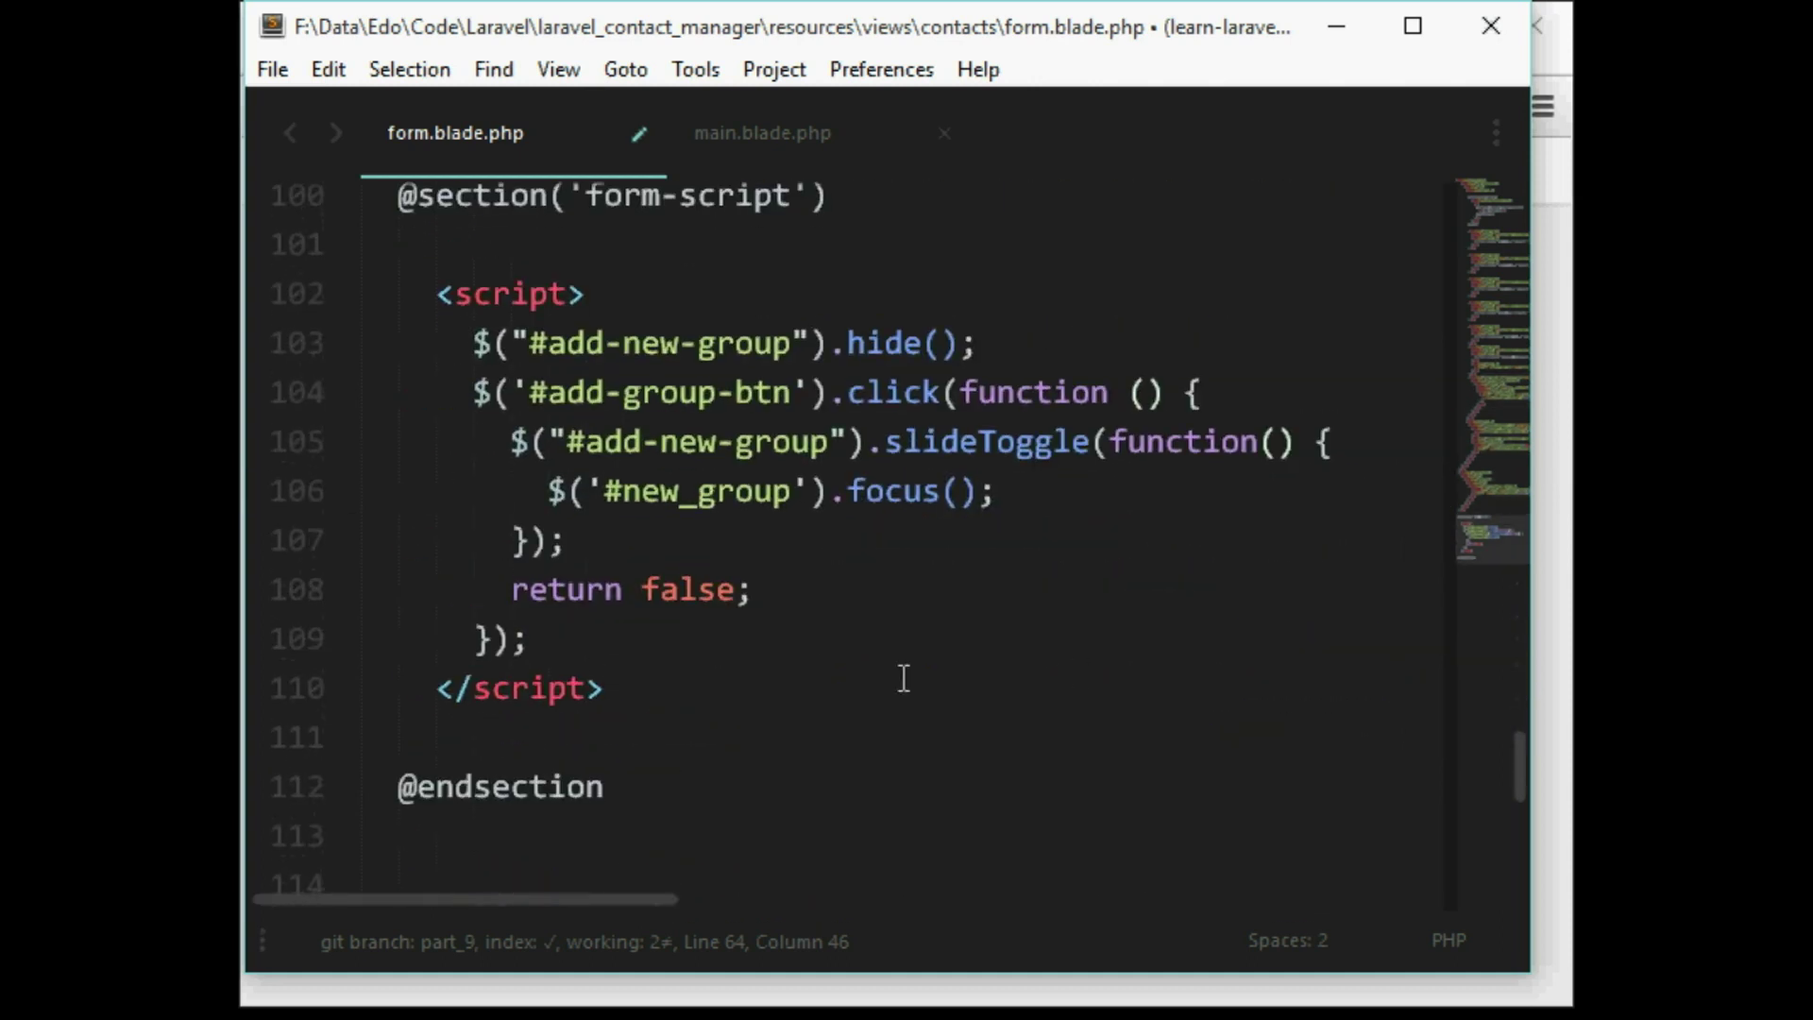
Add an #add-new-btn click handler whose $.ajax call sets url, method and data
click(805, 640)
key(Return)
key(Return)
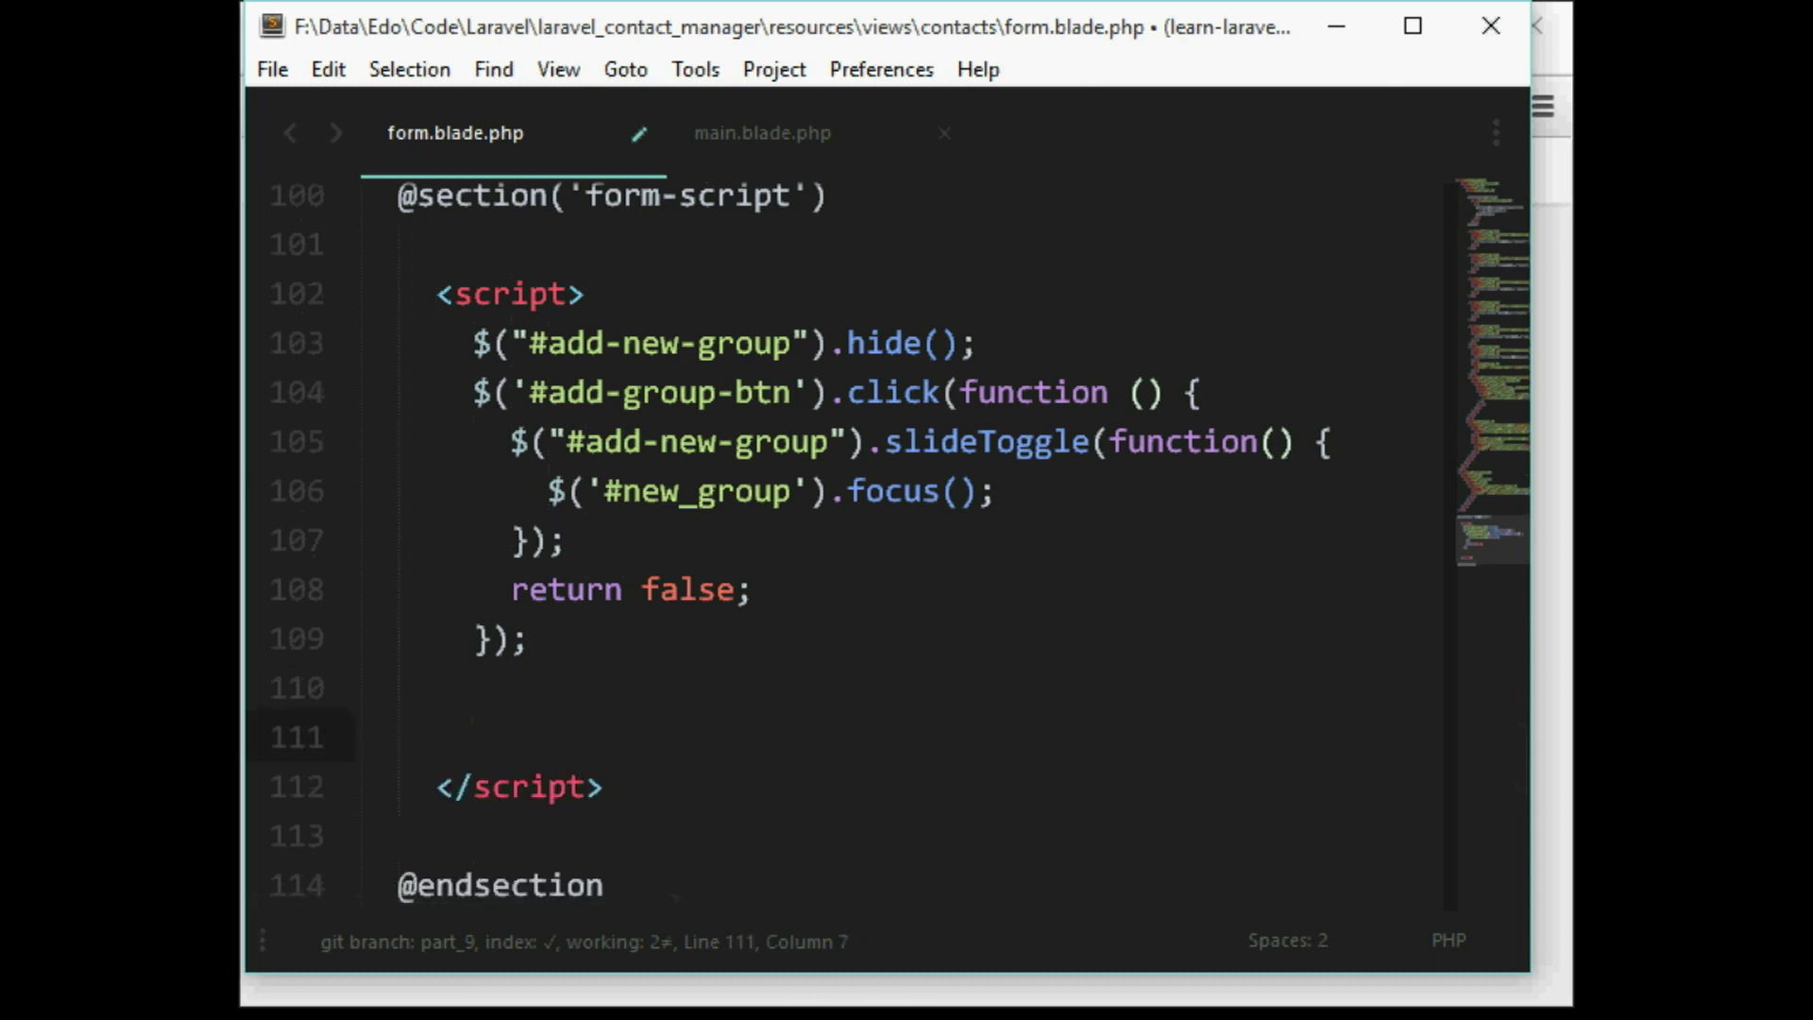
text($('#add-new-btn)
key(End)
text(.click(function() {)
key(Return)
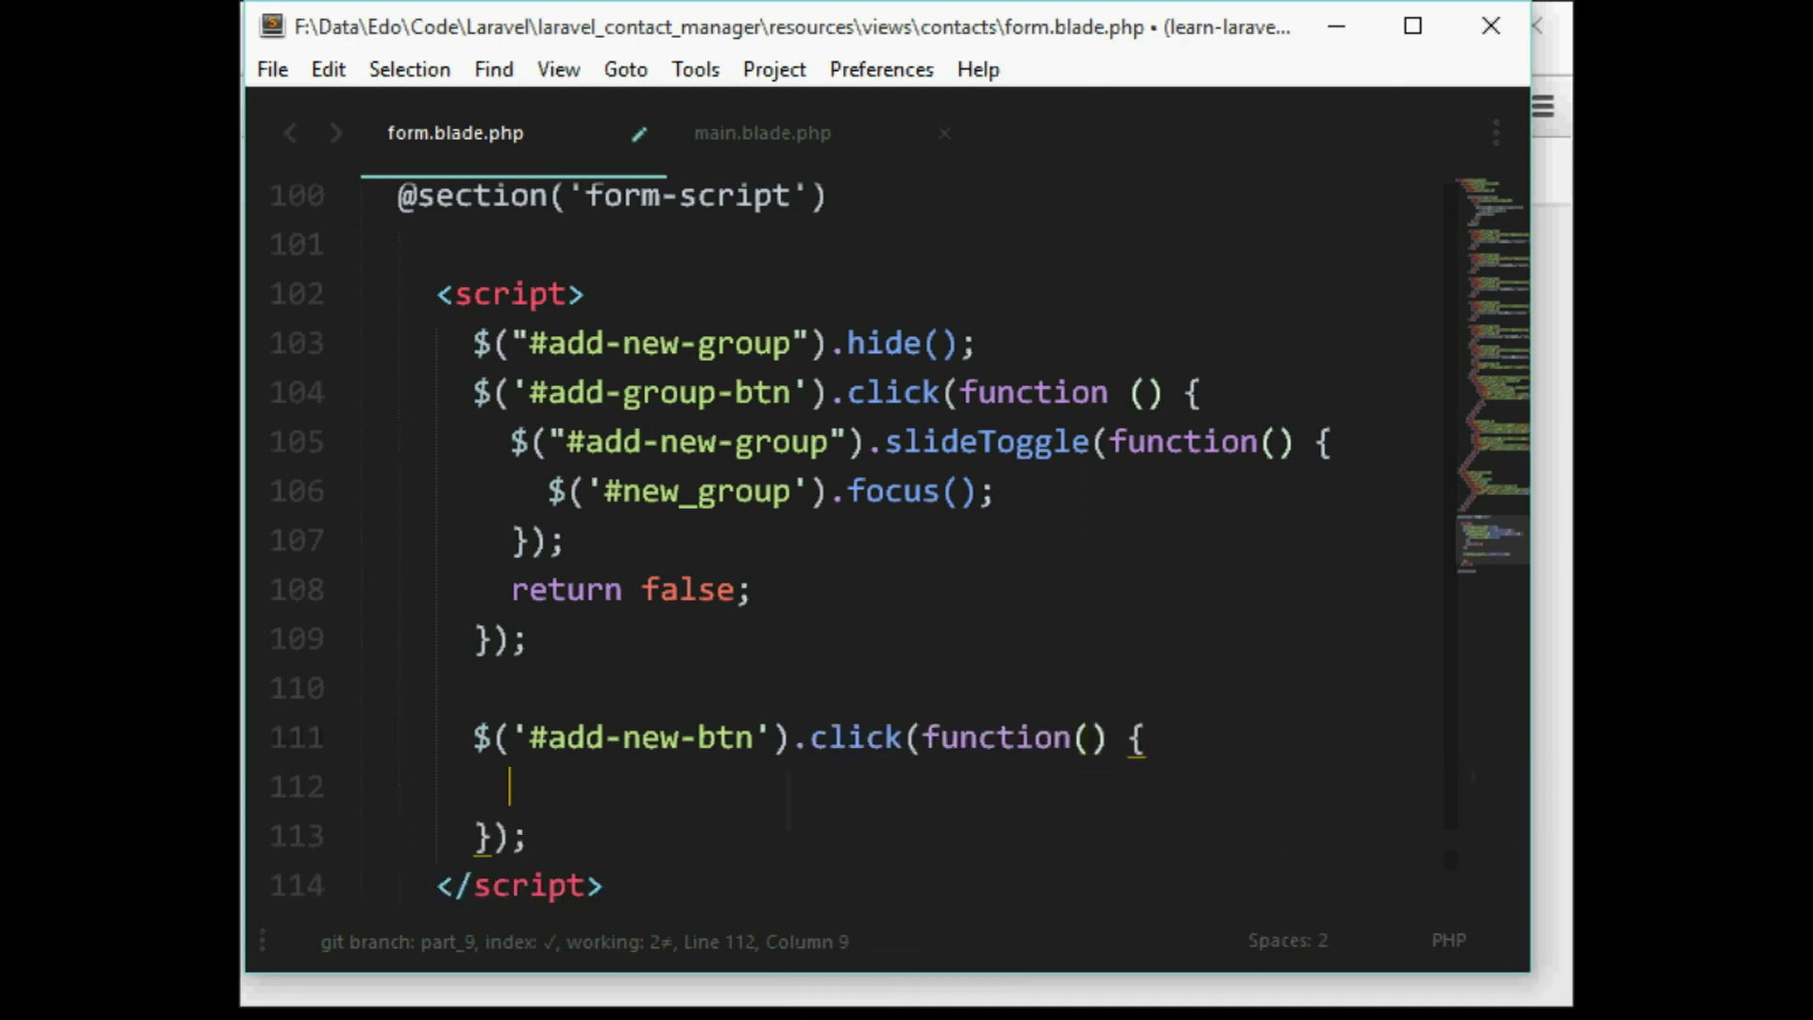
text($.ajax({)
key(Return)
text(url: "{{ route('groups.)
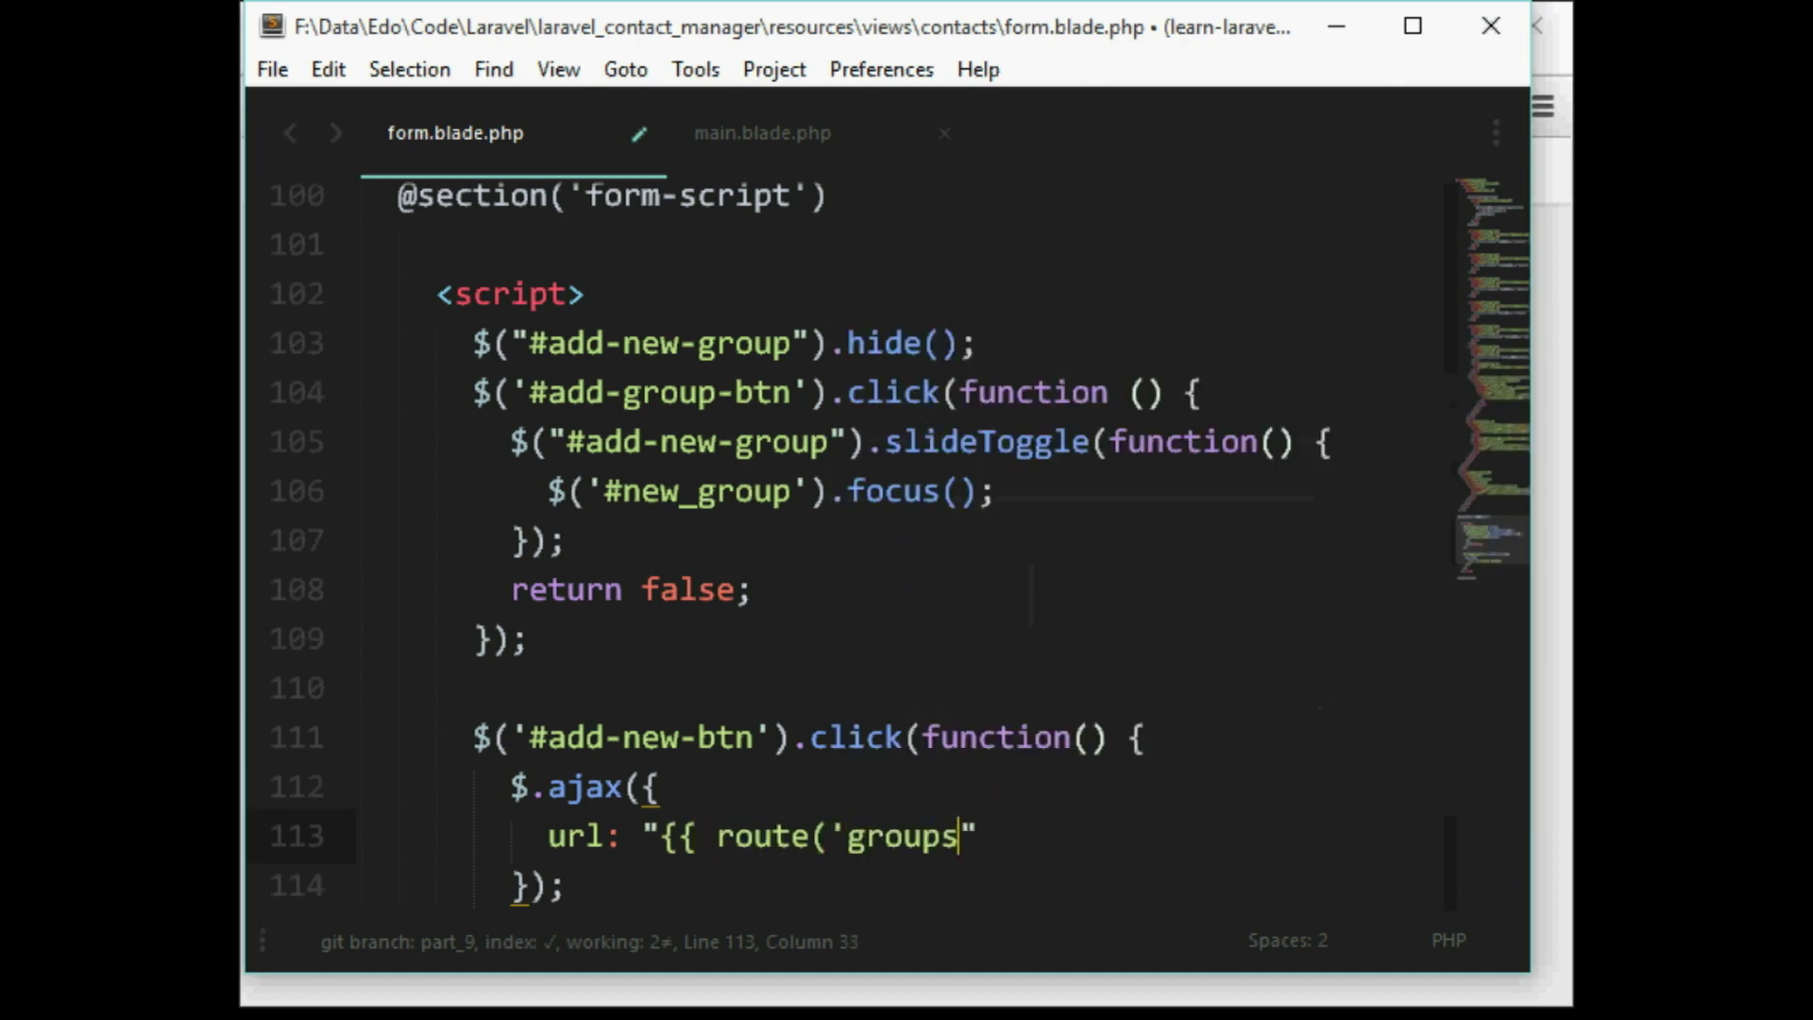
text(store') }})
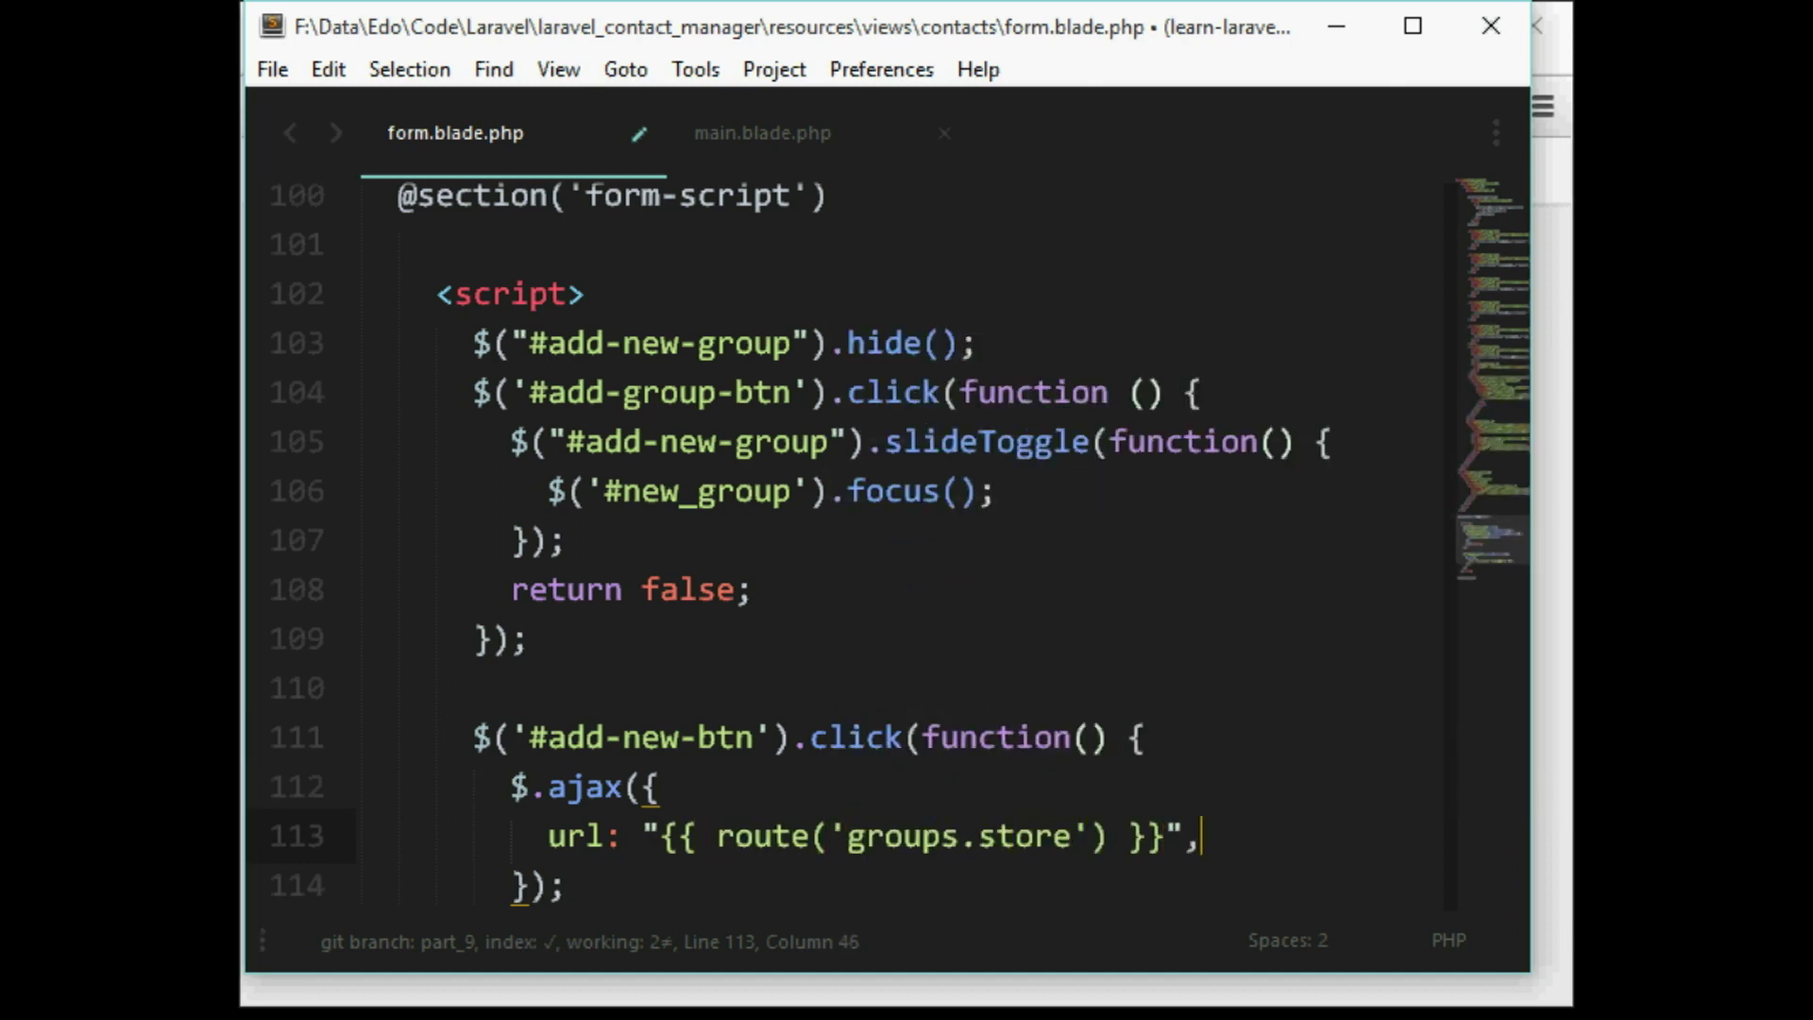
key(Return)
text(ethod: 'post',)
key(Return)
text(data: {)
key(Return)
text(name: $("#new_group").val())
Give the AJAX call success and error callbacks that console.log the responses, and save
key(Down)
text(,)
key(Return)
text(suceess: function(response)
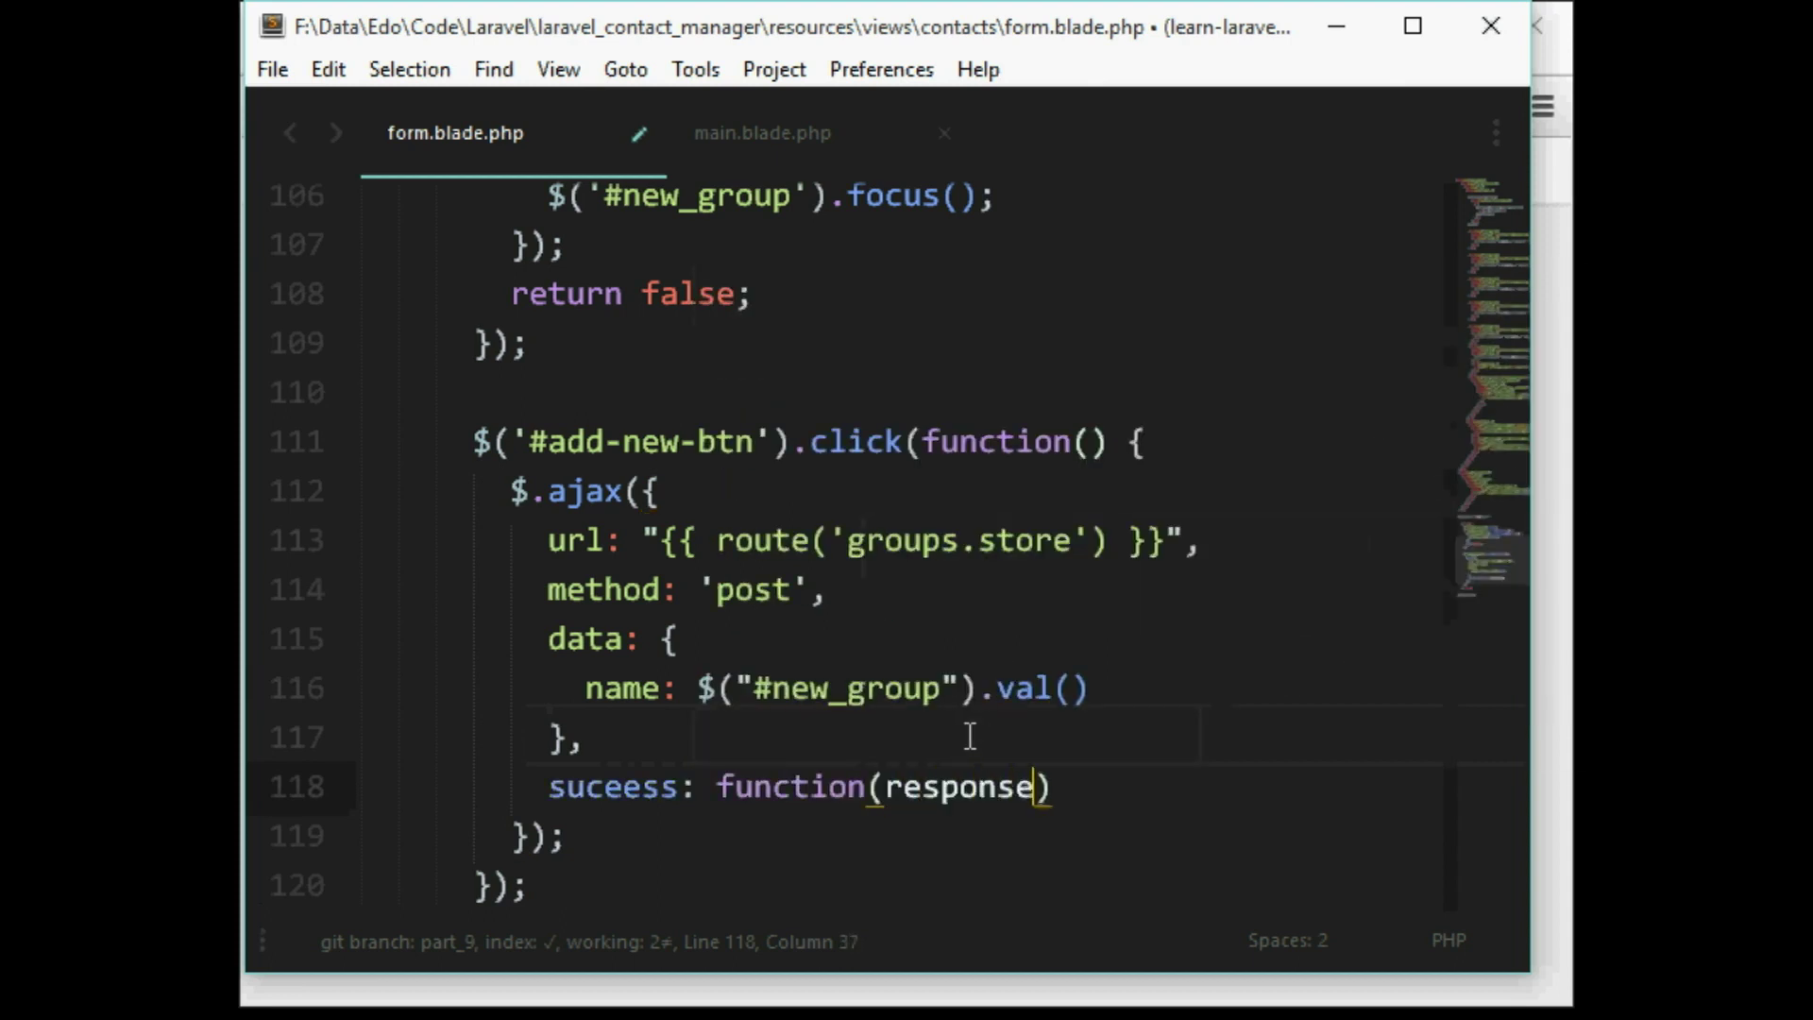
text() {)
key(Return)
text(console.log(re)
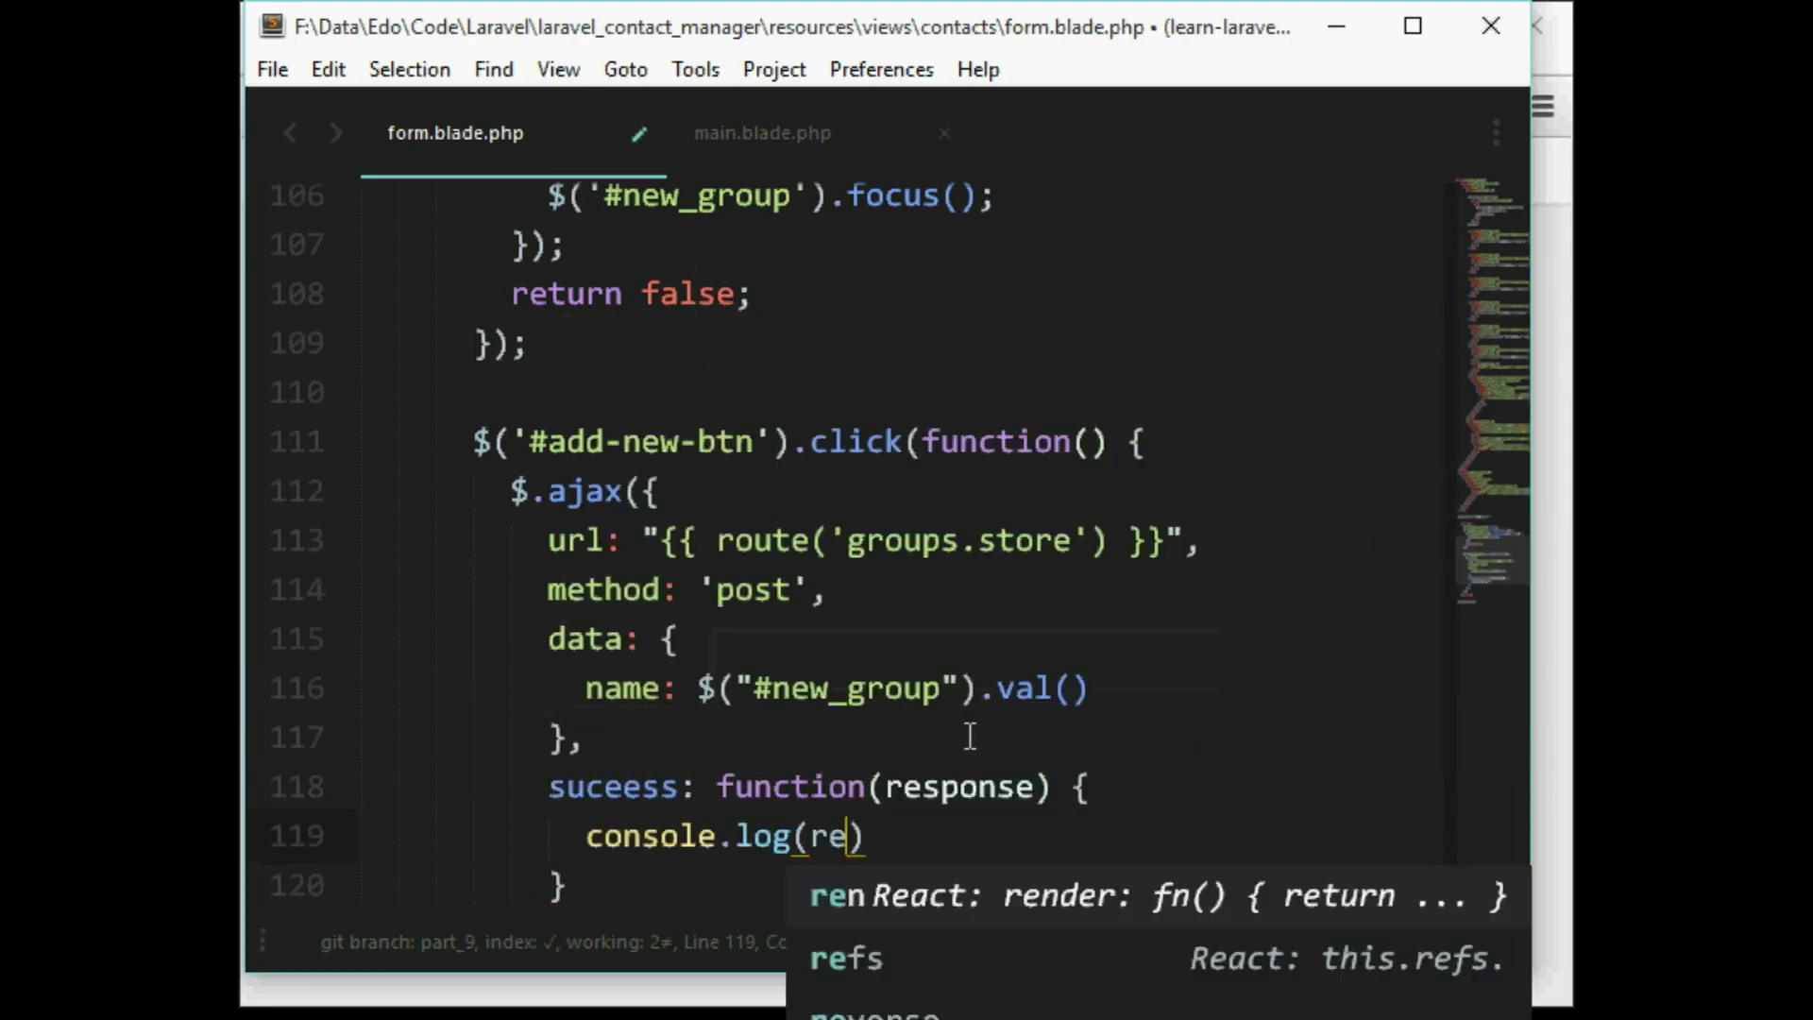
text(sponse);)
key(Down)
key(Return)
key(Up)
text(,)
key(Down)
text(error: function(xhr)
key(End)
text({)
key(Return)
text(console.l)
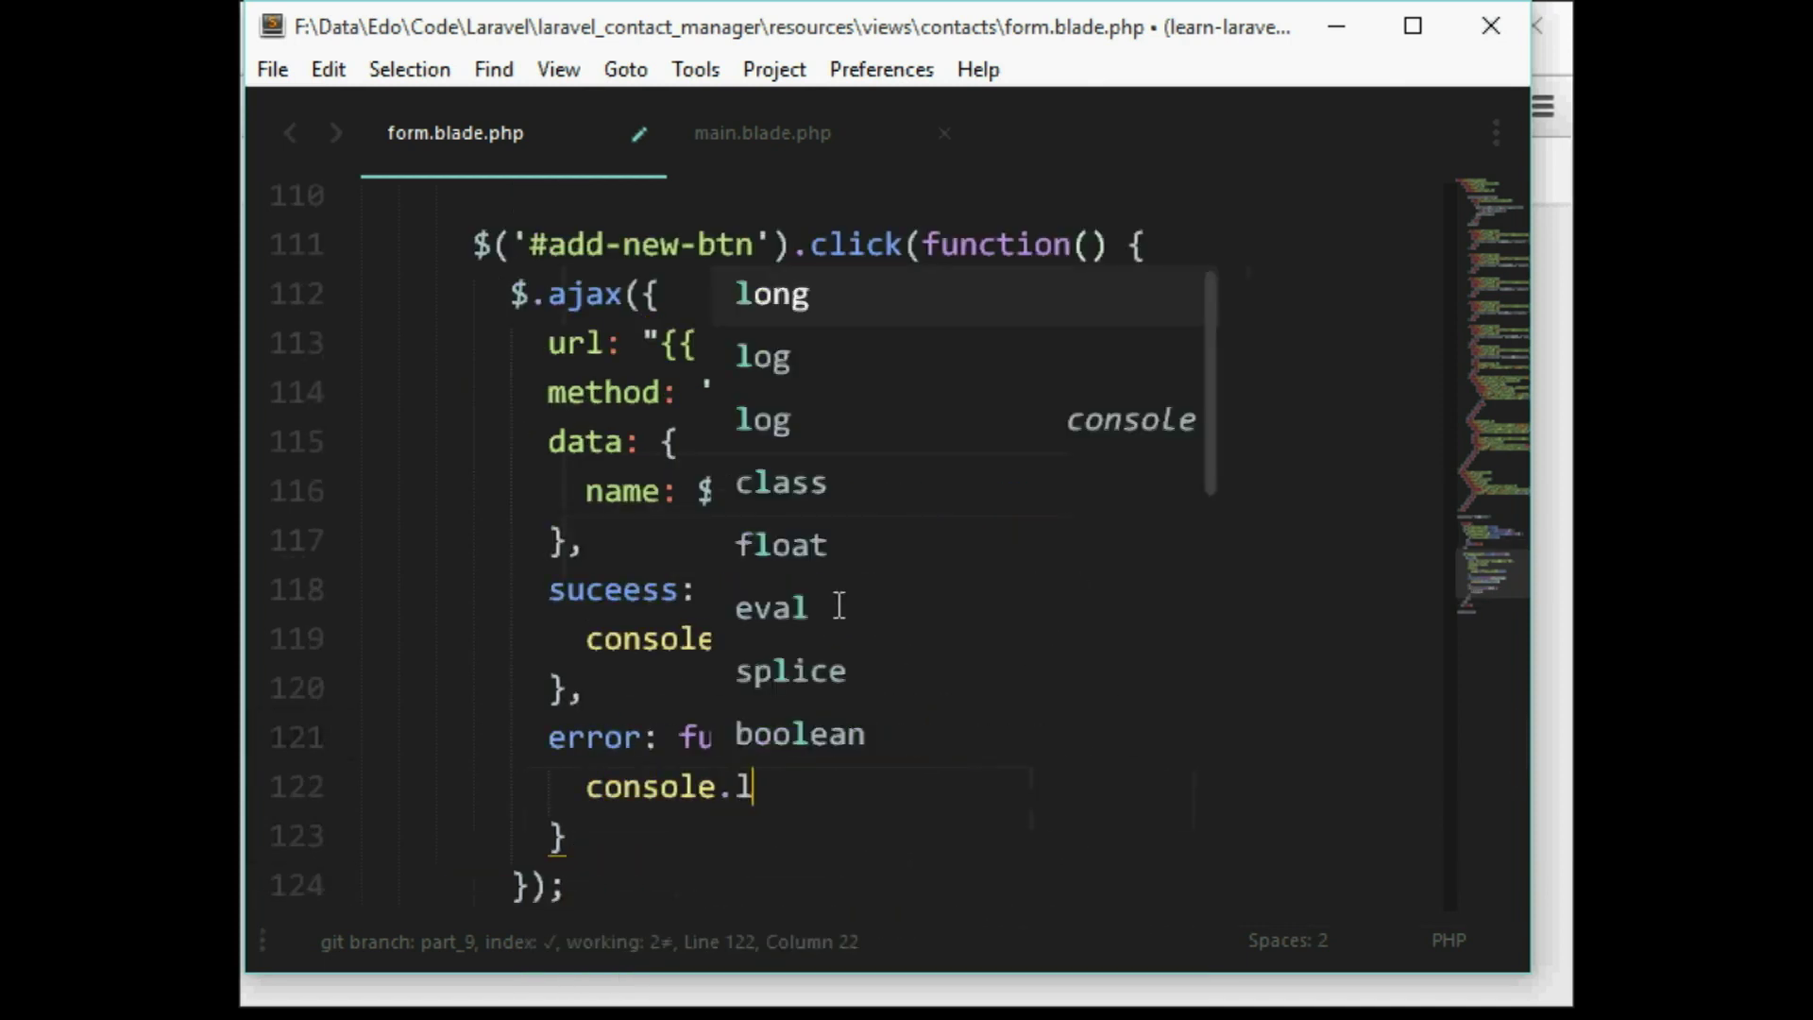
text(og(xhr)
key(End)
text(;)
key(ctrl+s)
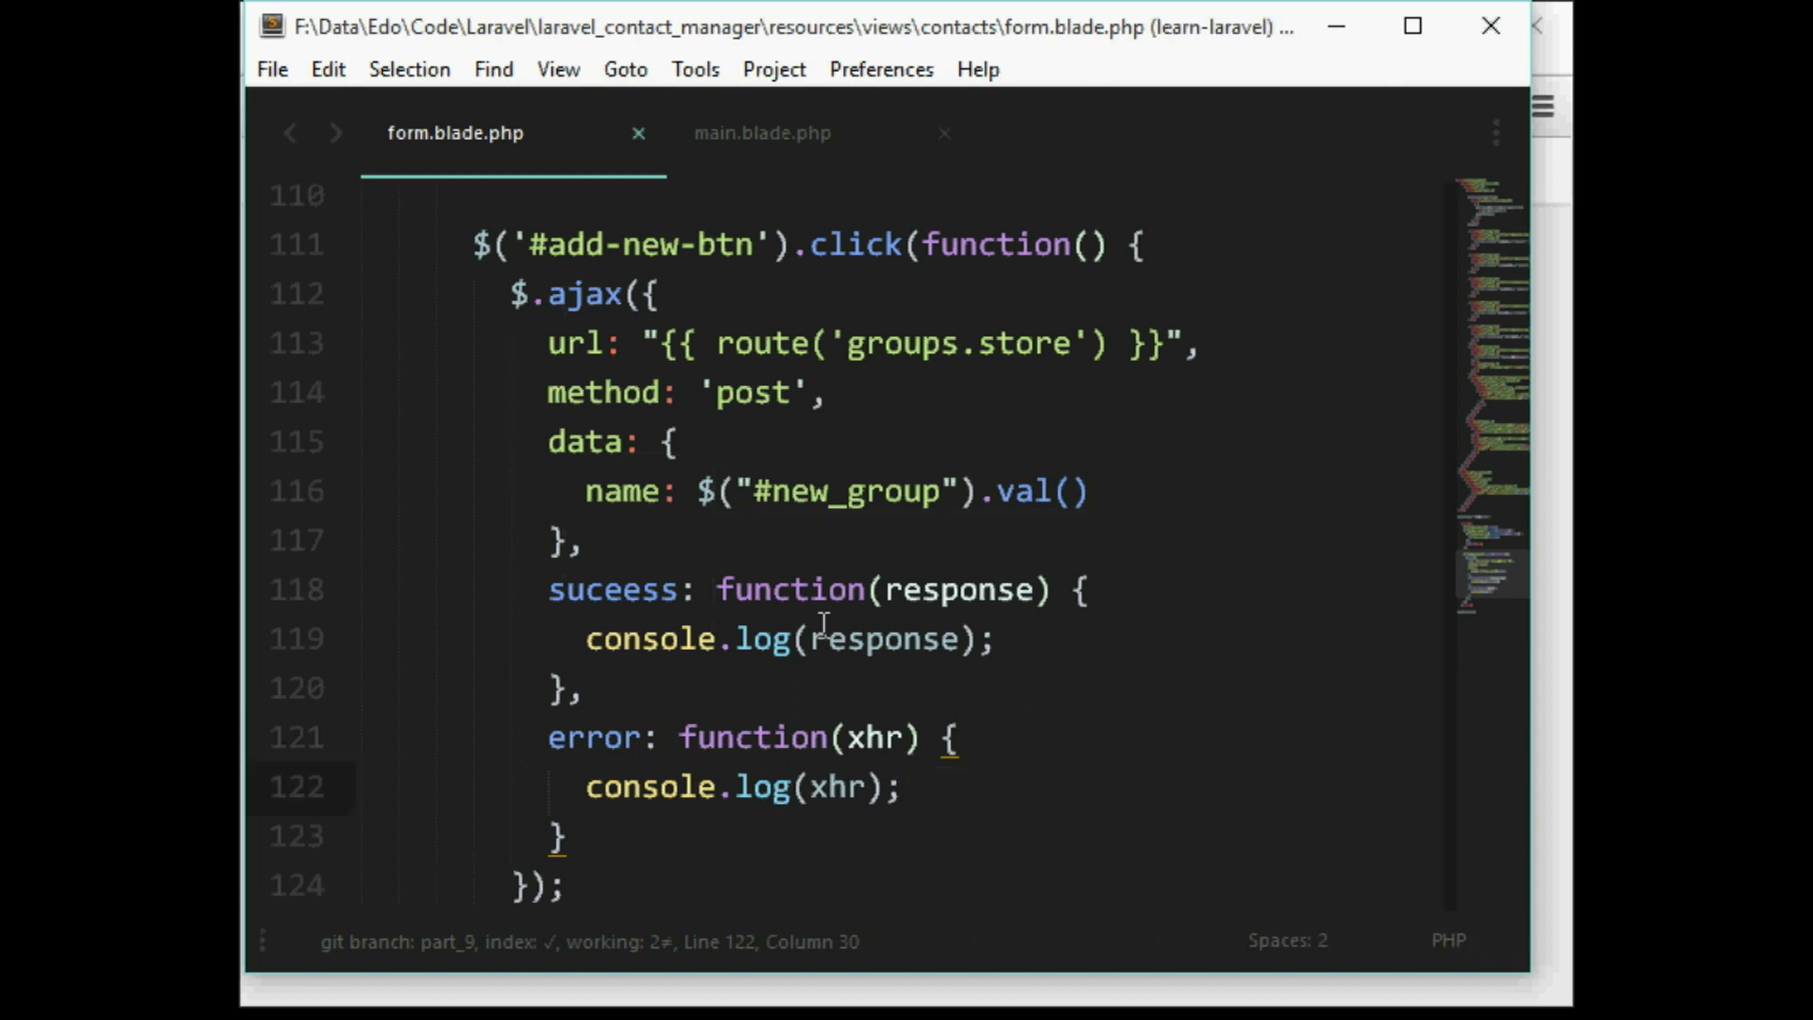
key(ctrl+p)
text(app\)
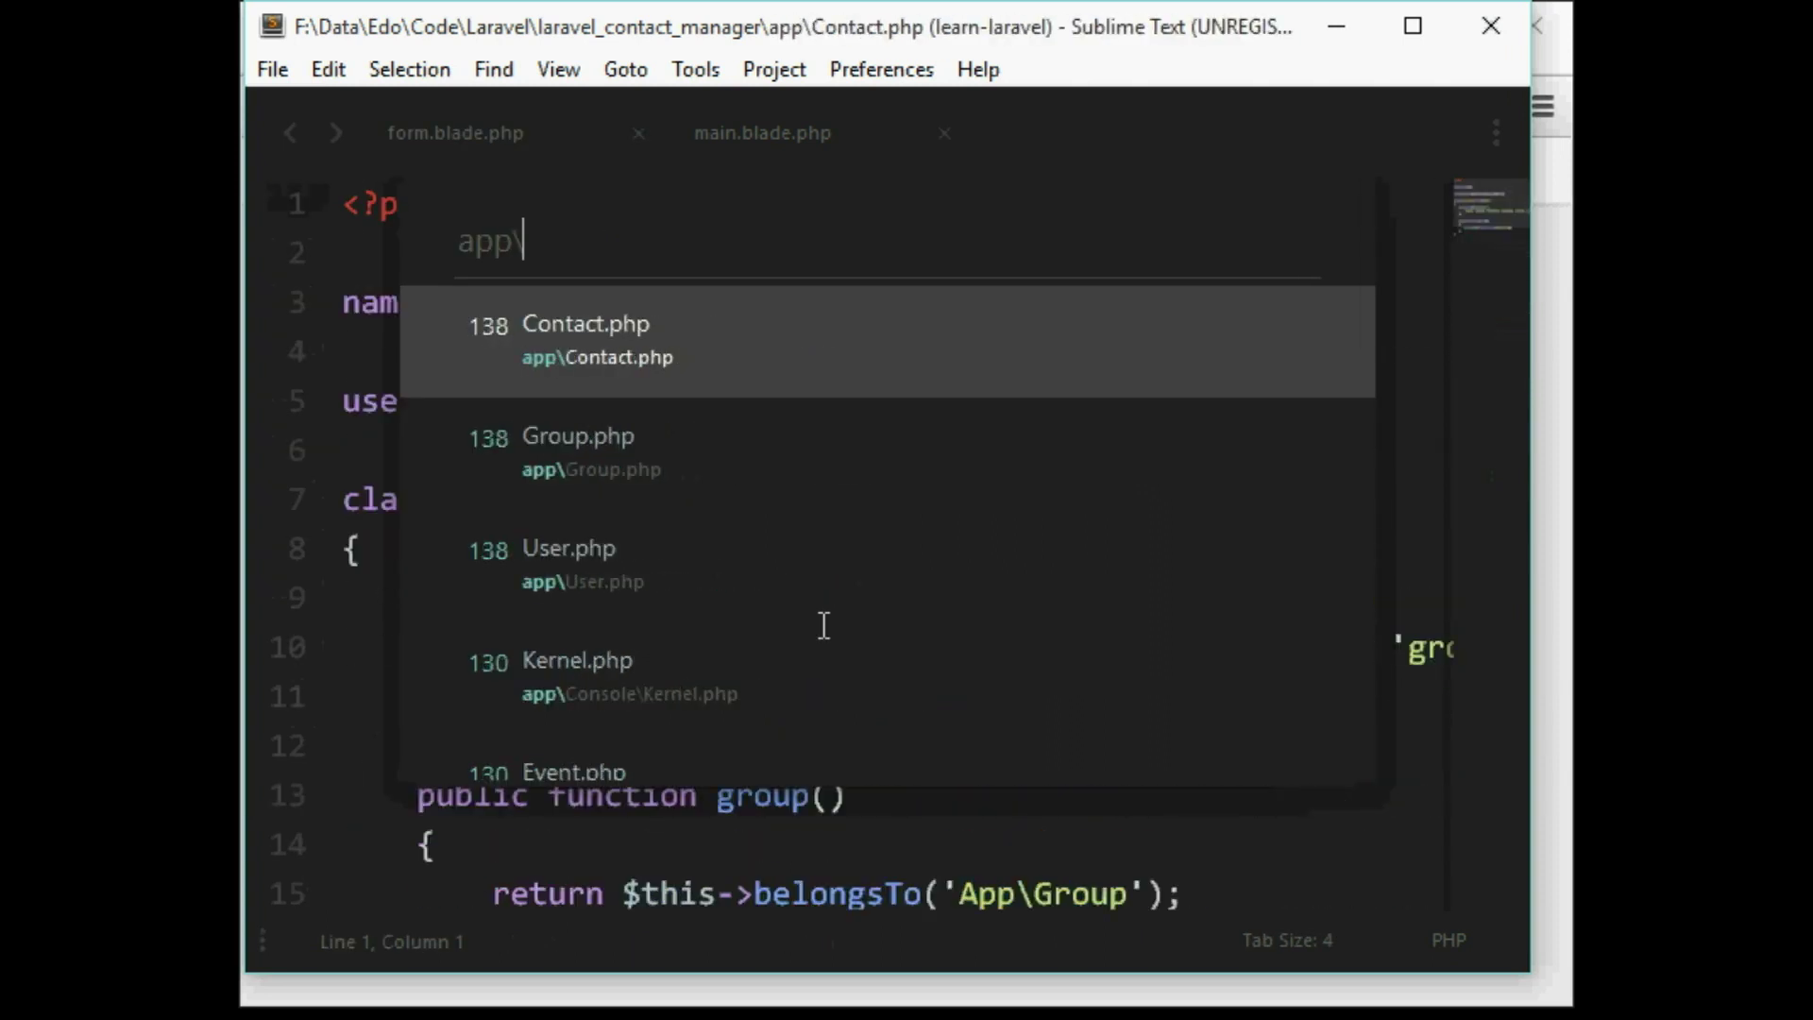
text(Http\rout)
Start a Route::post('groups/store') entry after the contacts resource route in routes.php
key(Return)
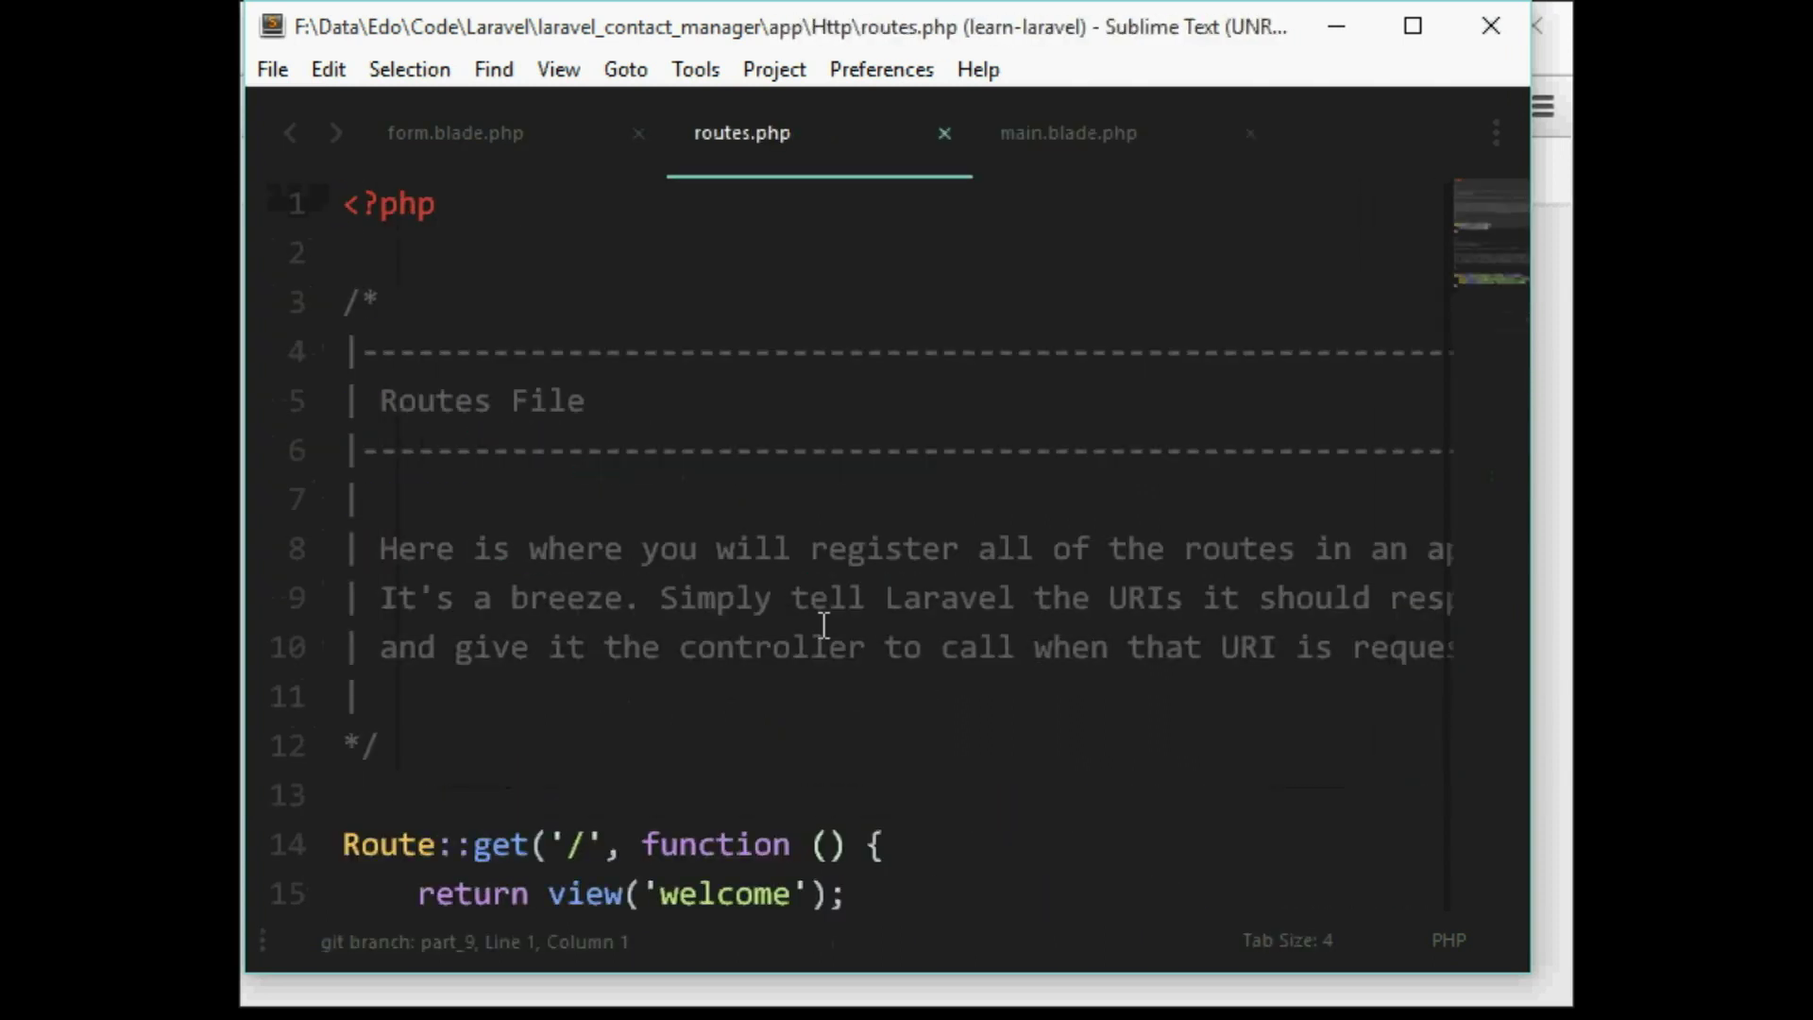
scroll(766, 708, down, 3)
scroll(766, 709, down, 5)
scroll(765, 710, down, 5)
scroll(766, 708, down, 2)
click(1381, 499)
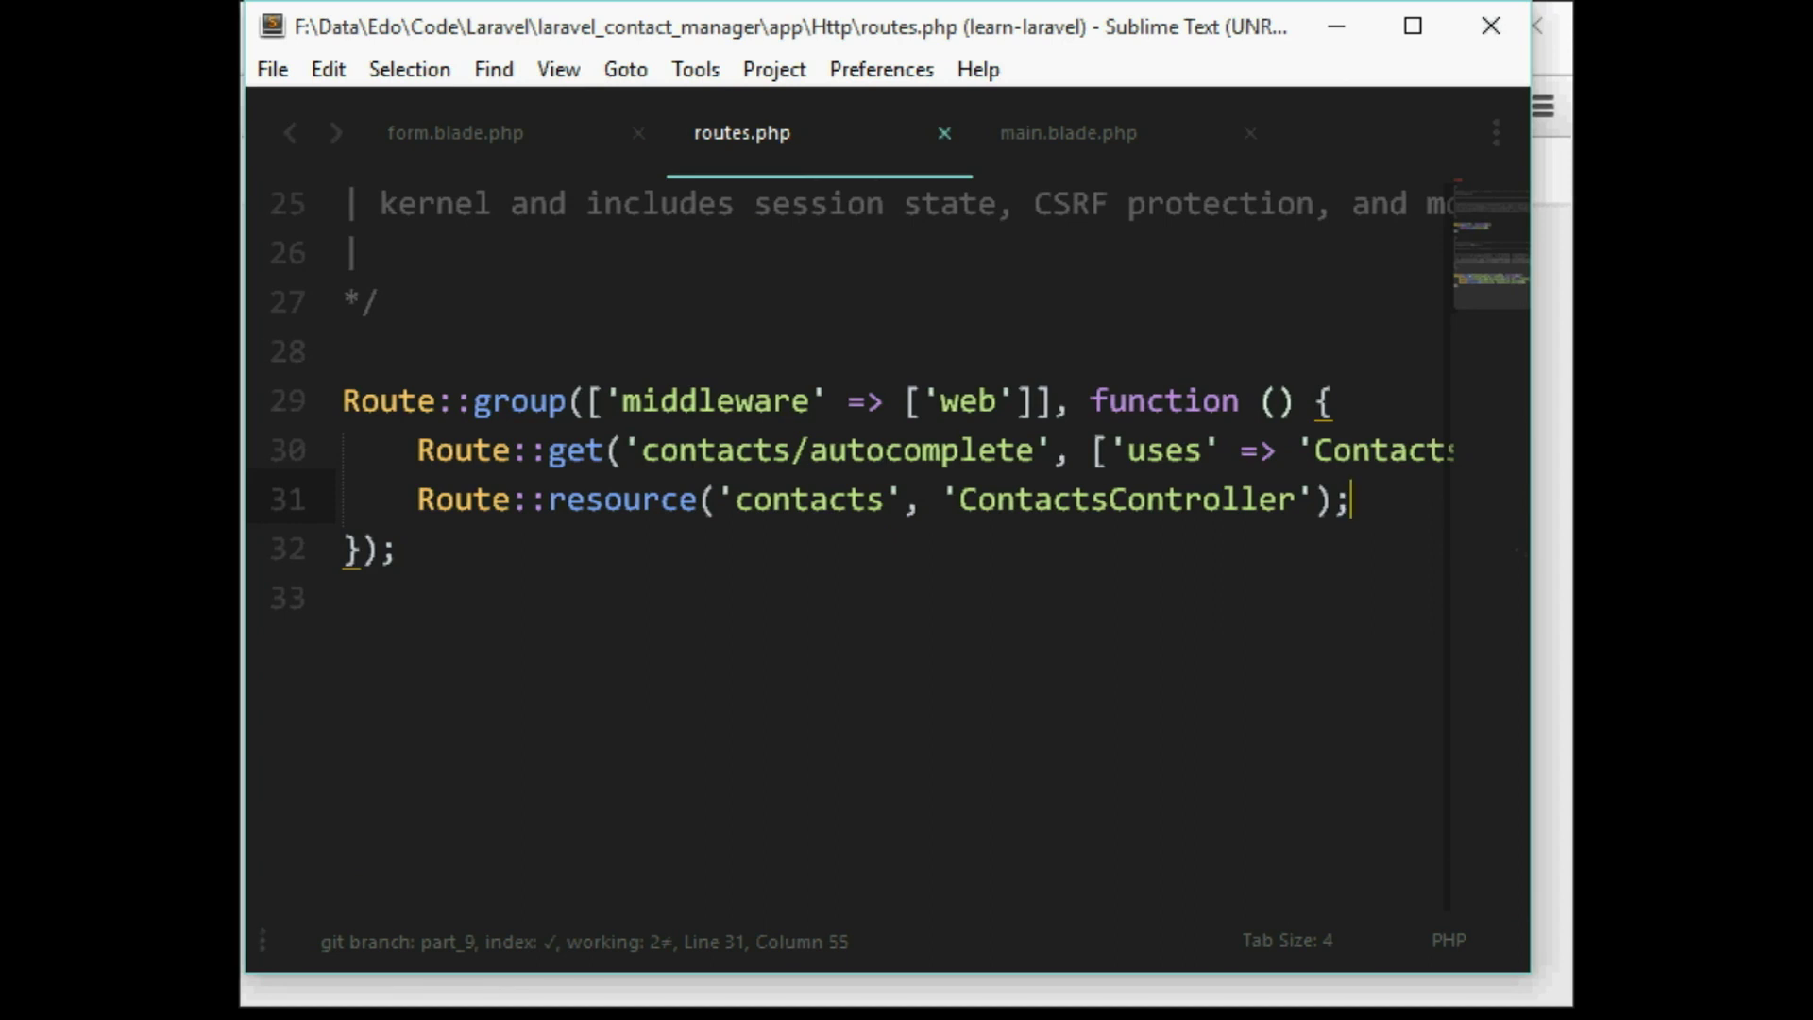
key(Return)
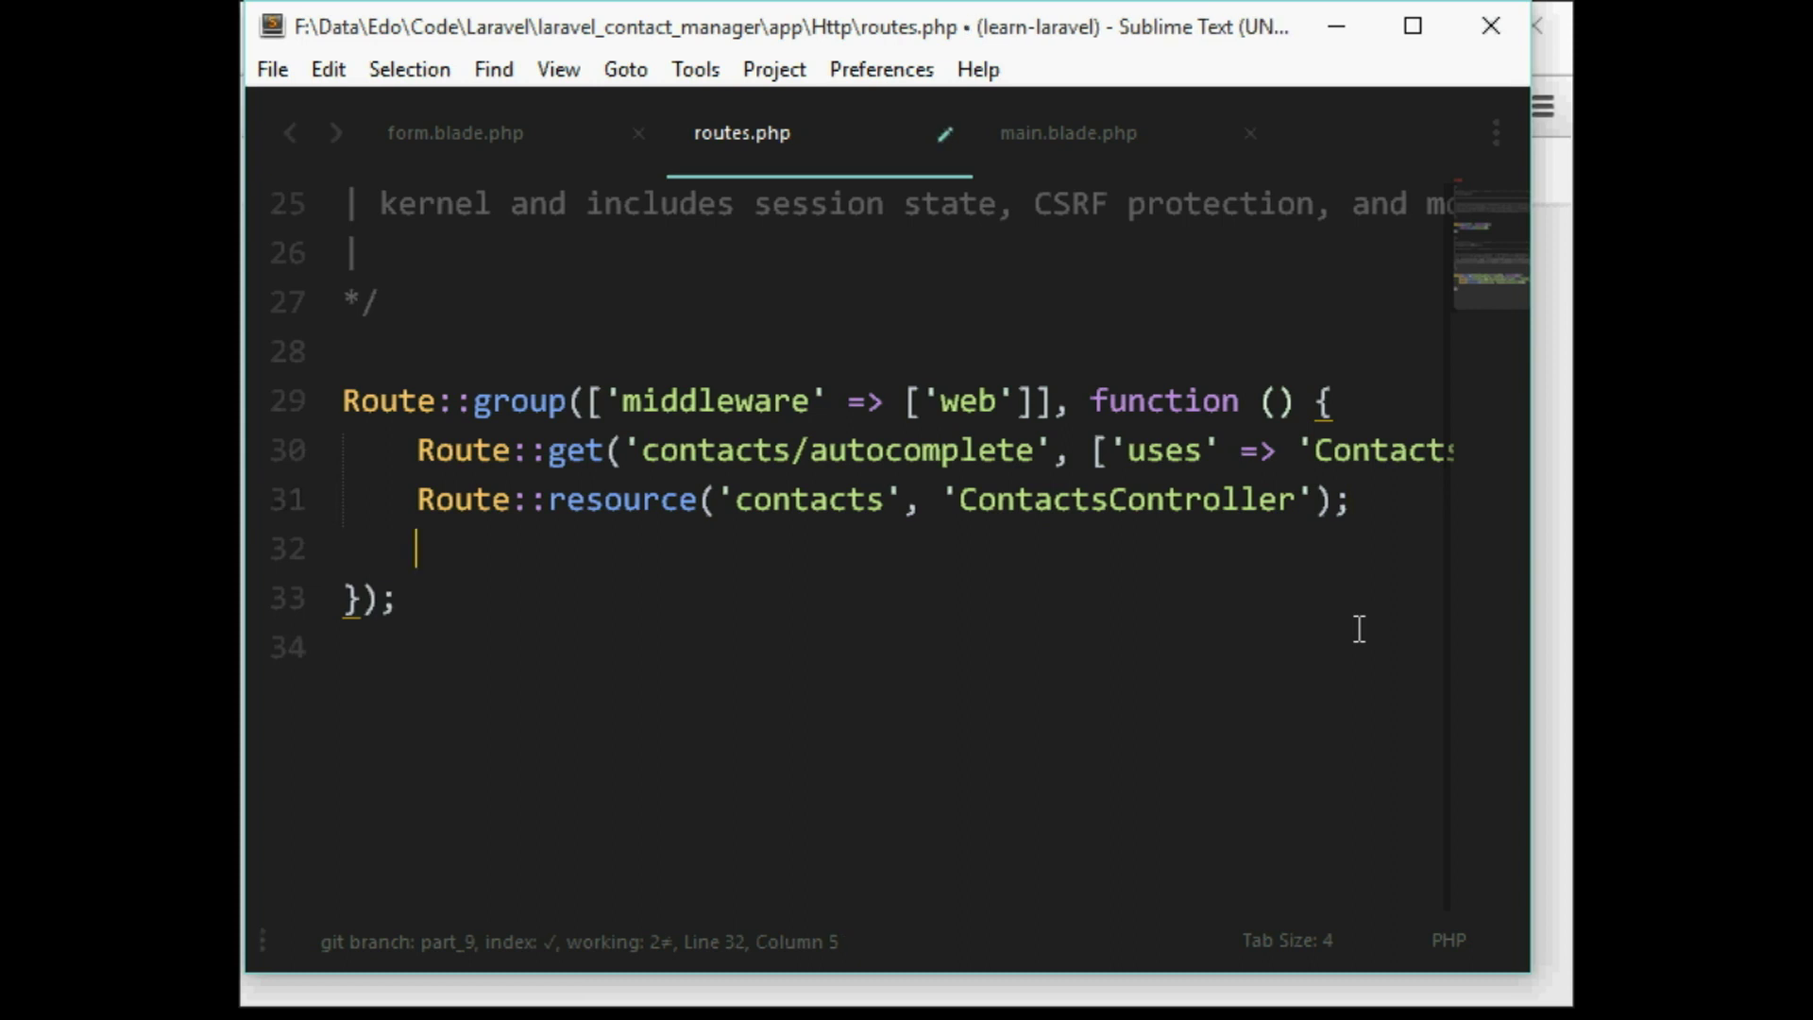
text(Route::post('groups/store)
key(Right)
text(, [)
key(Return)
key(Return)
key(BackSpace)
Fill its options with 'uses' => 'GroupsController@store' and 'as' => 'groups.store', then save
key(Right)
text(;)
key(Up)
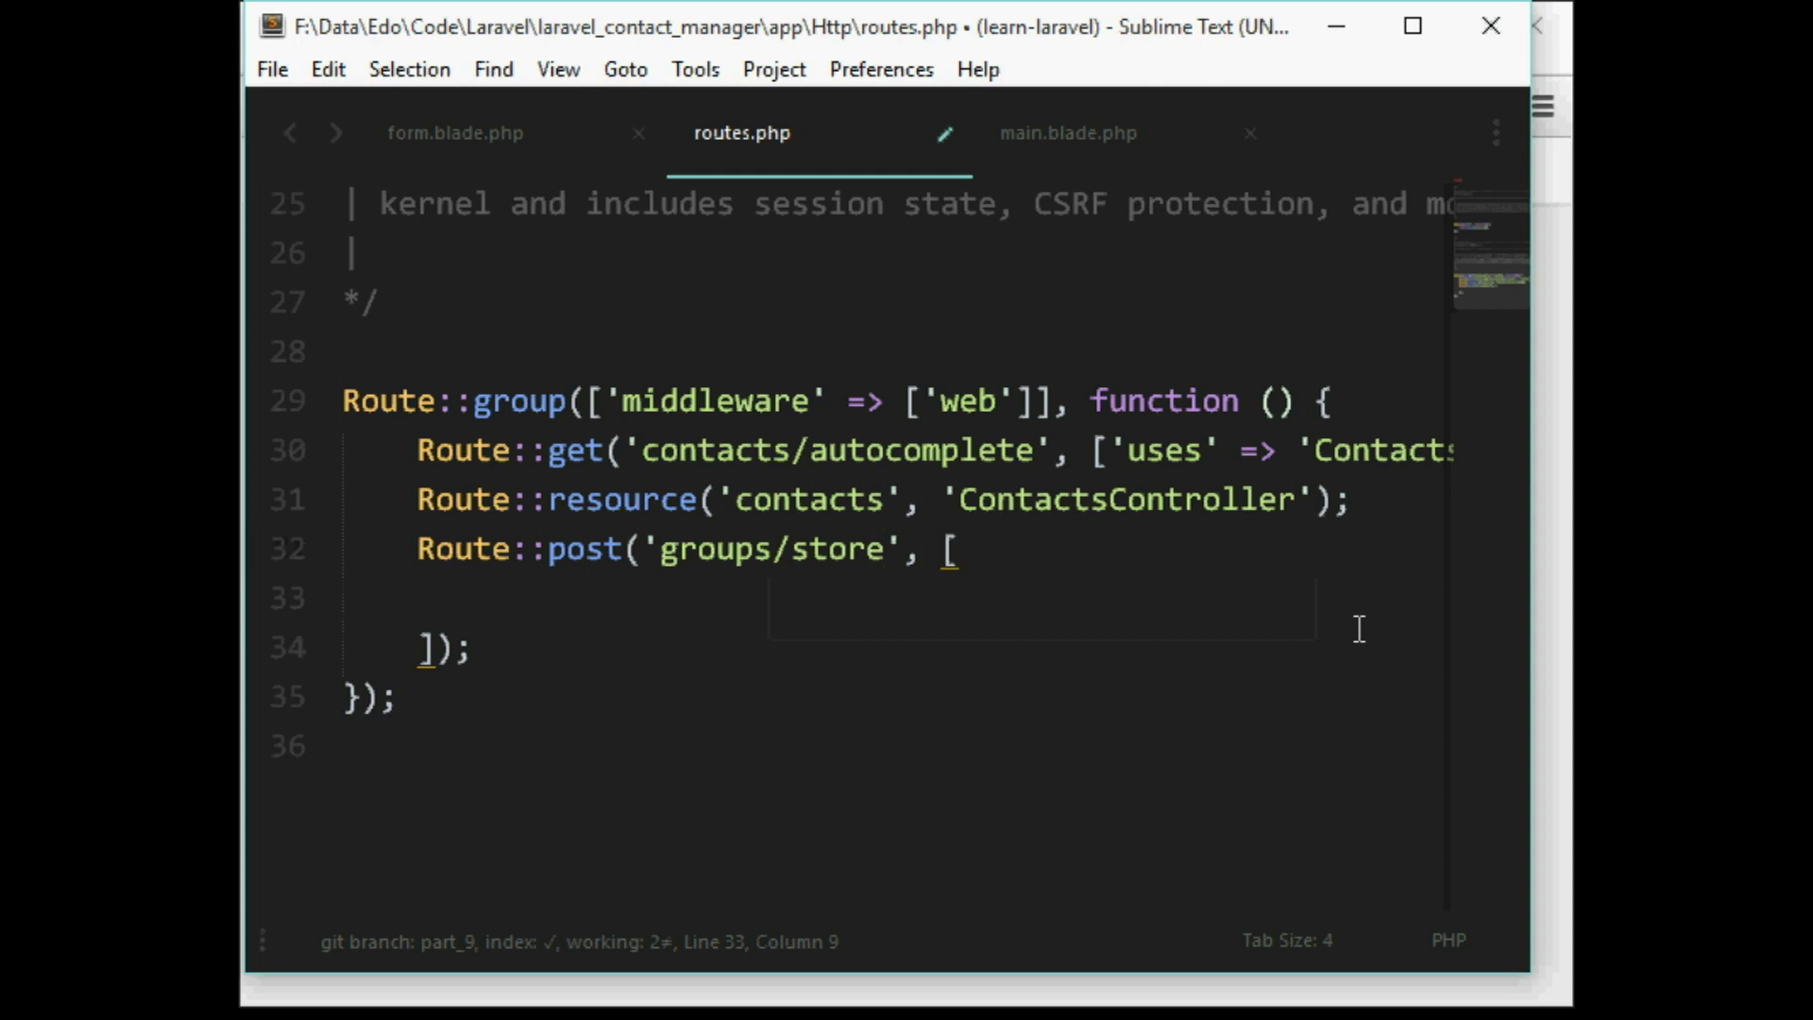
text('uses' => )
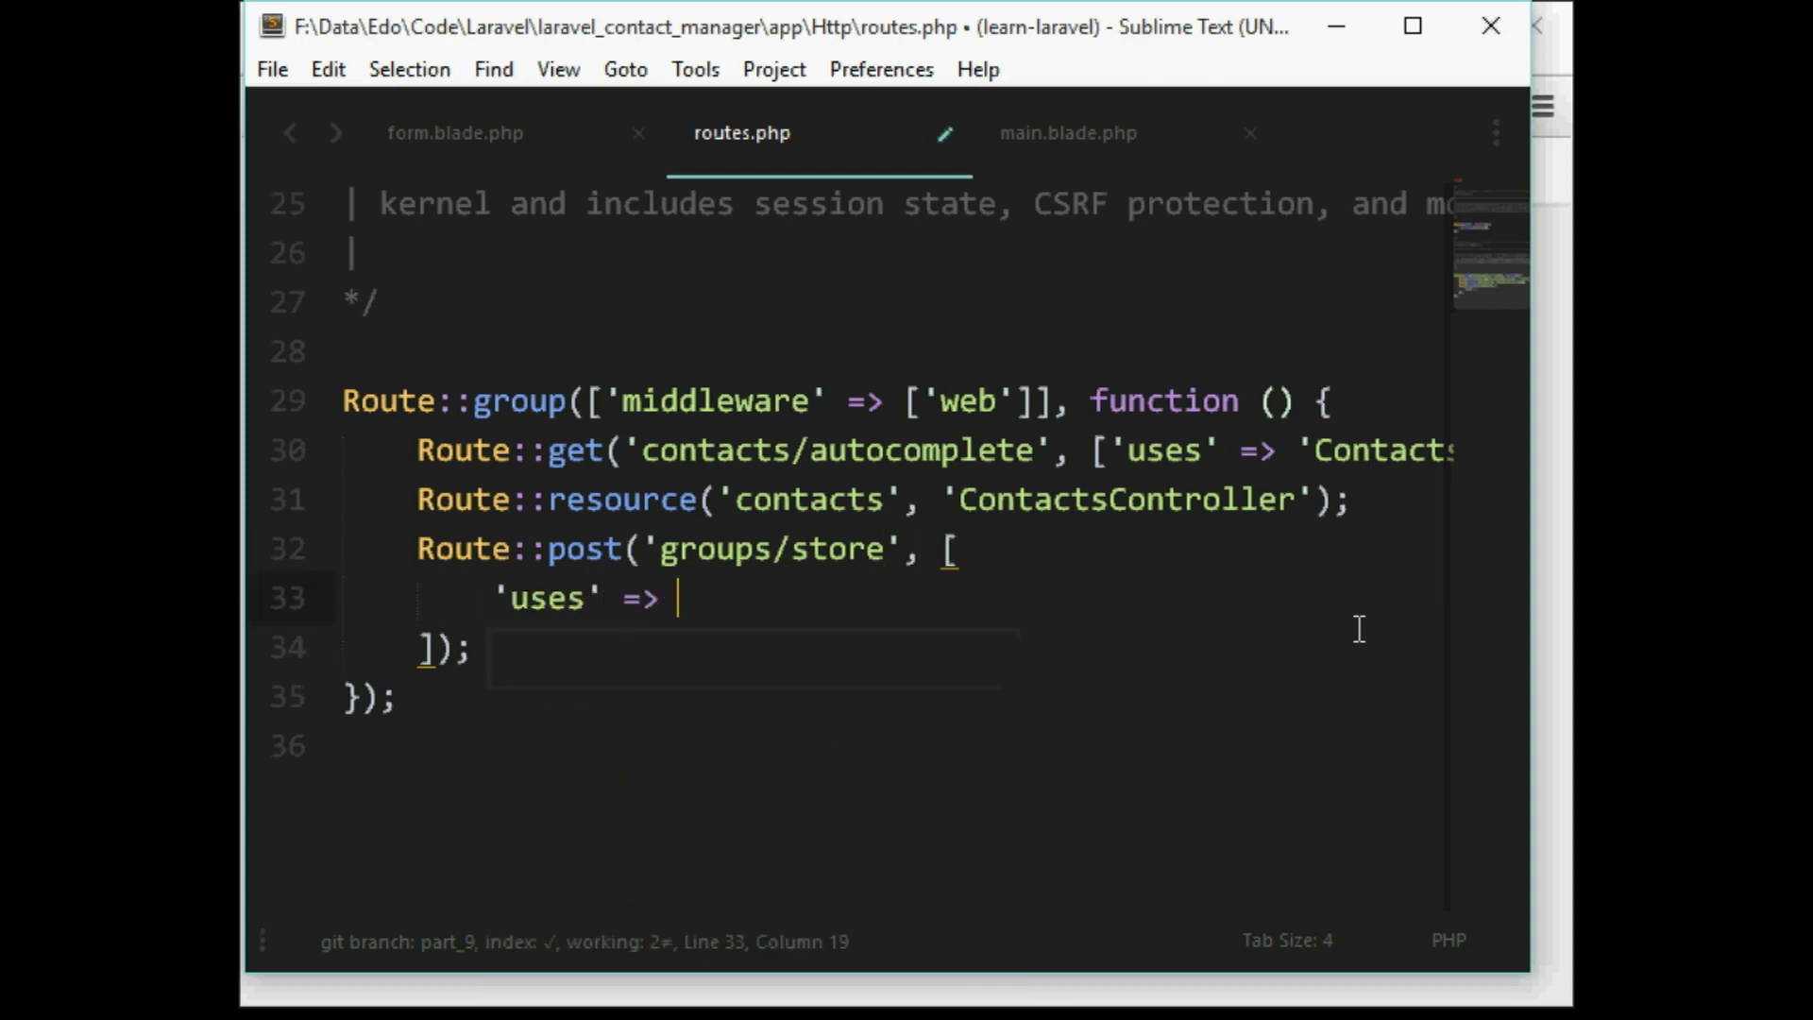
text('GroupsController@sto)
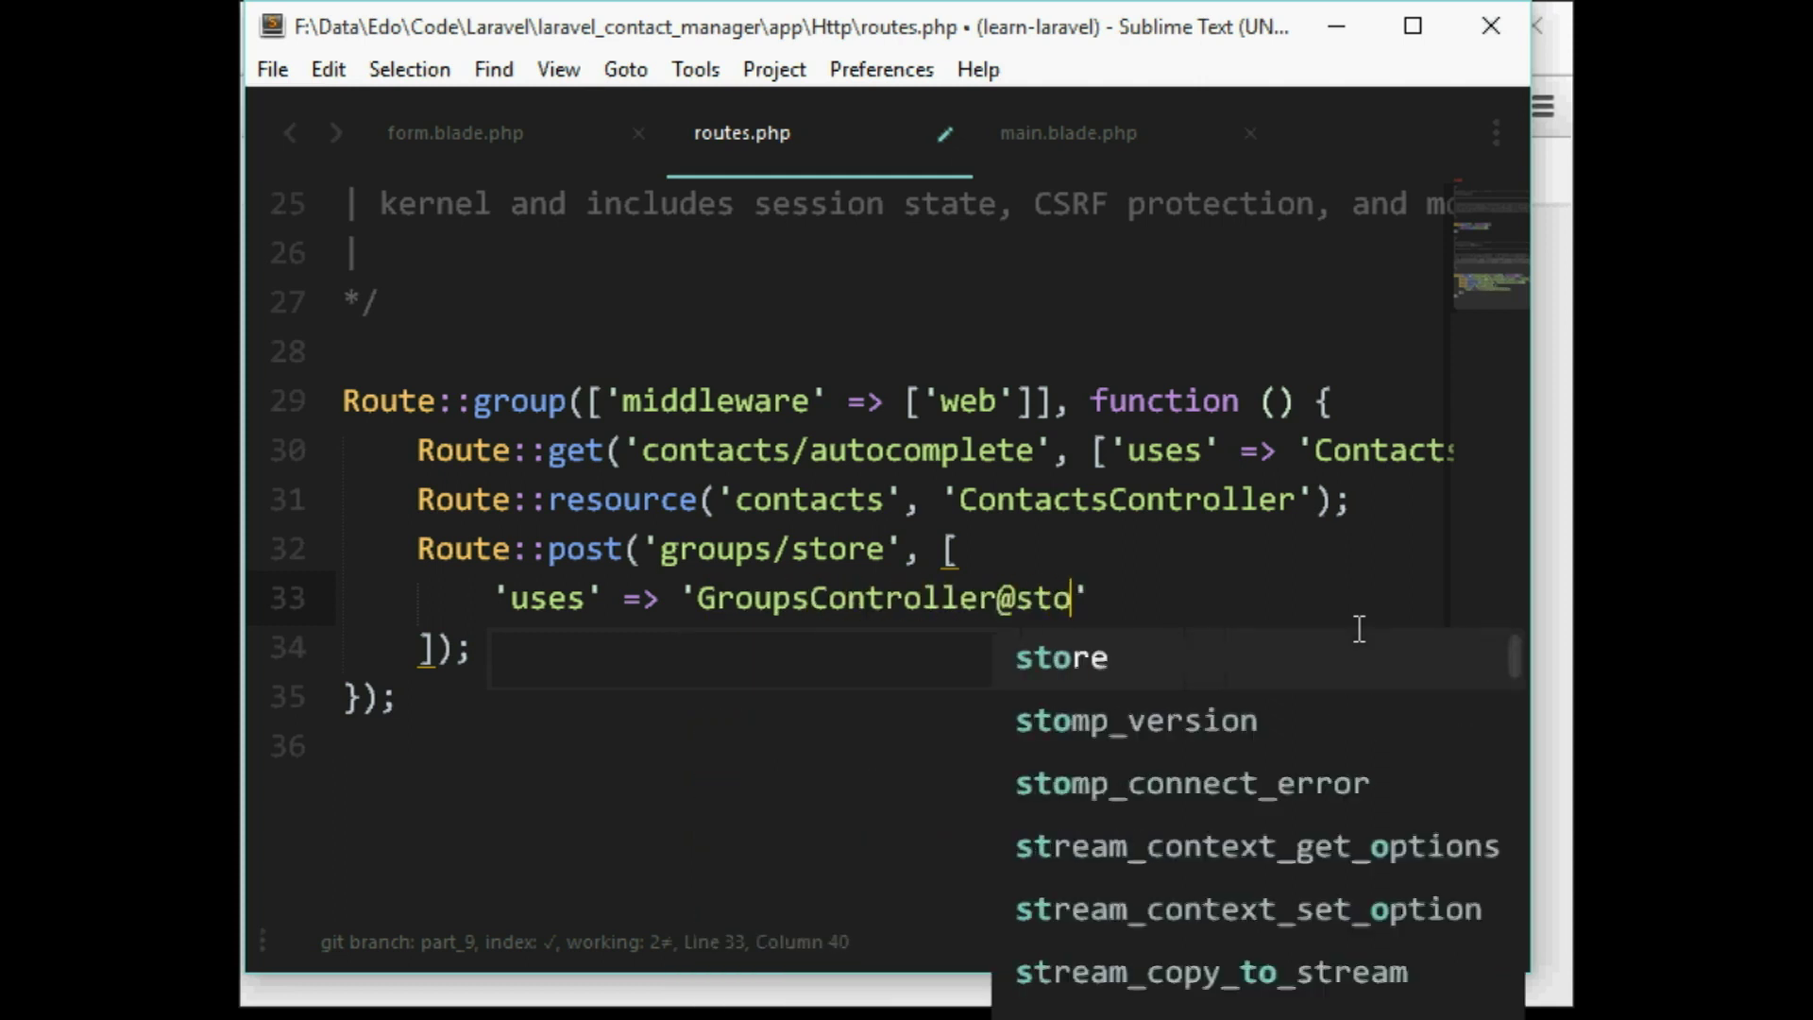
text(re)
key(Right)
text(,)
key(Return)
text('as' => 'groups.store')
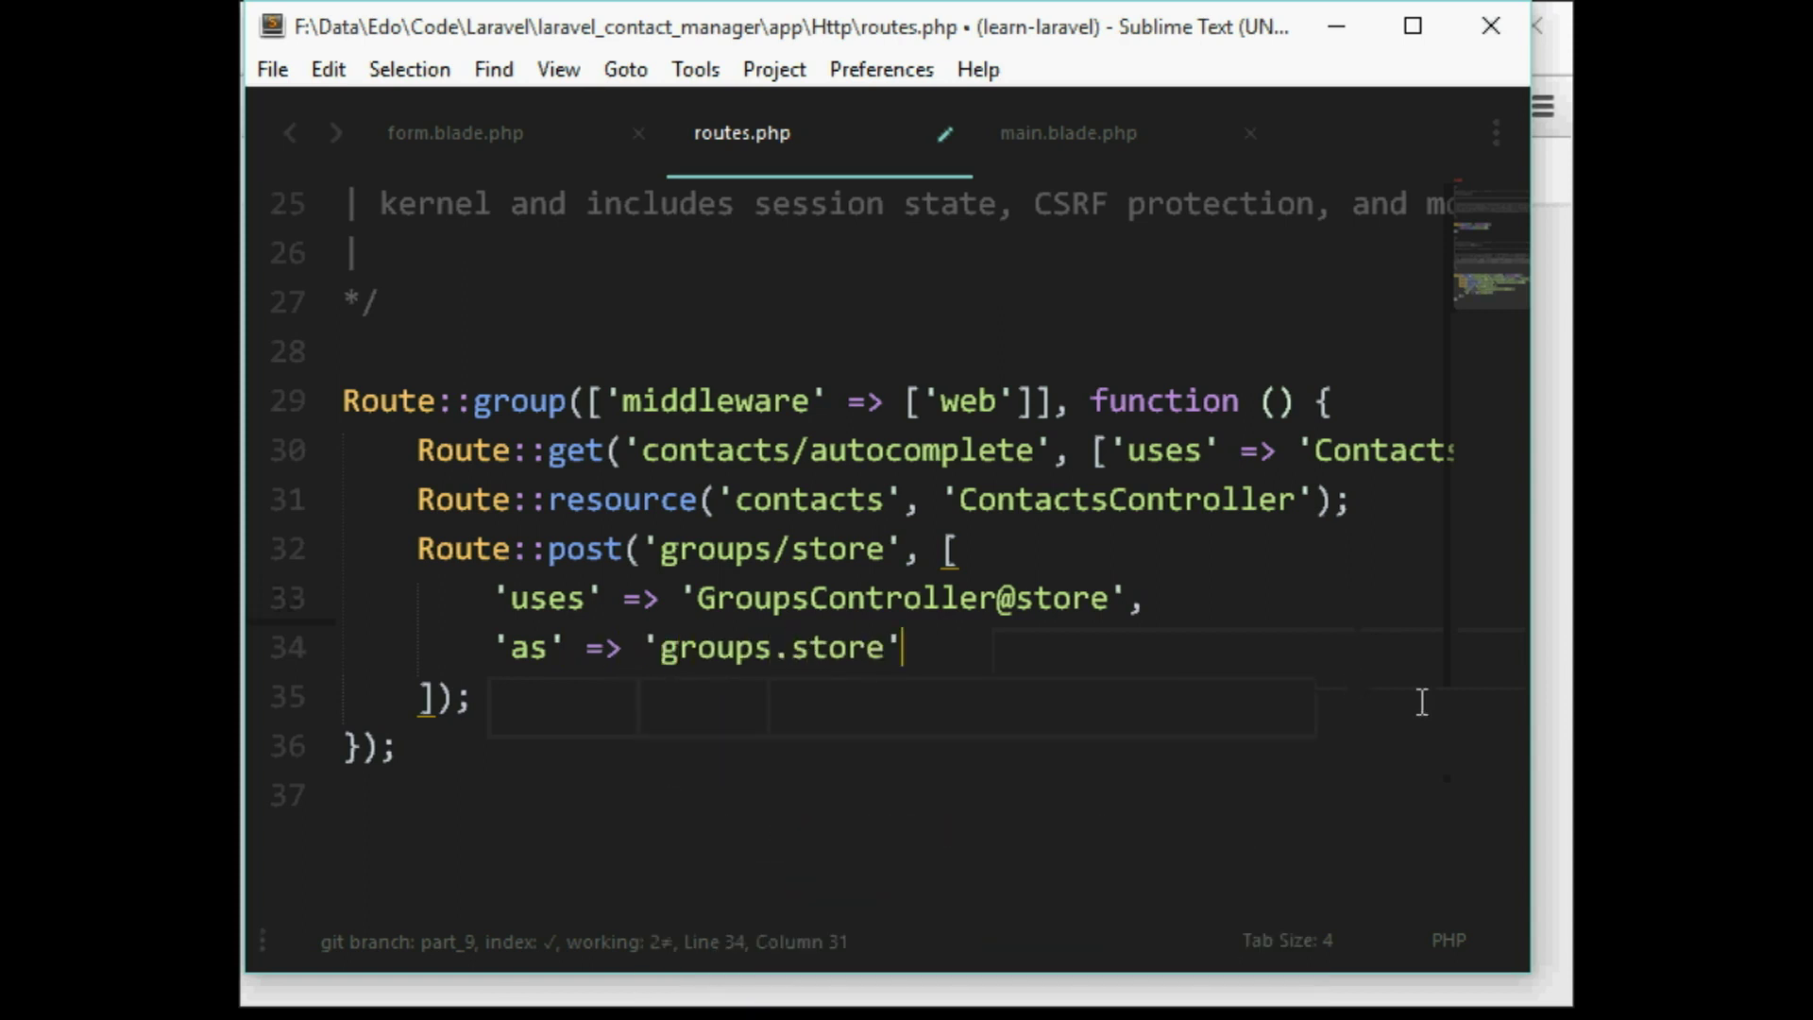
click(671, 655)
click(1124, 692)
key(ctrl+s)
key(ctrl+s)
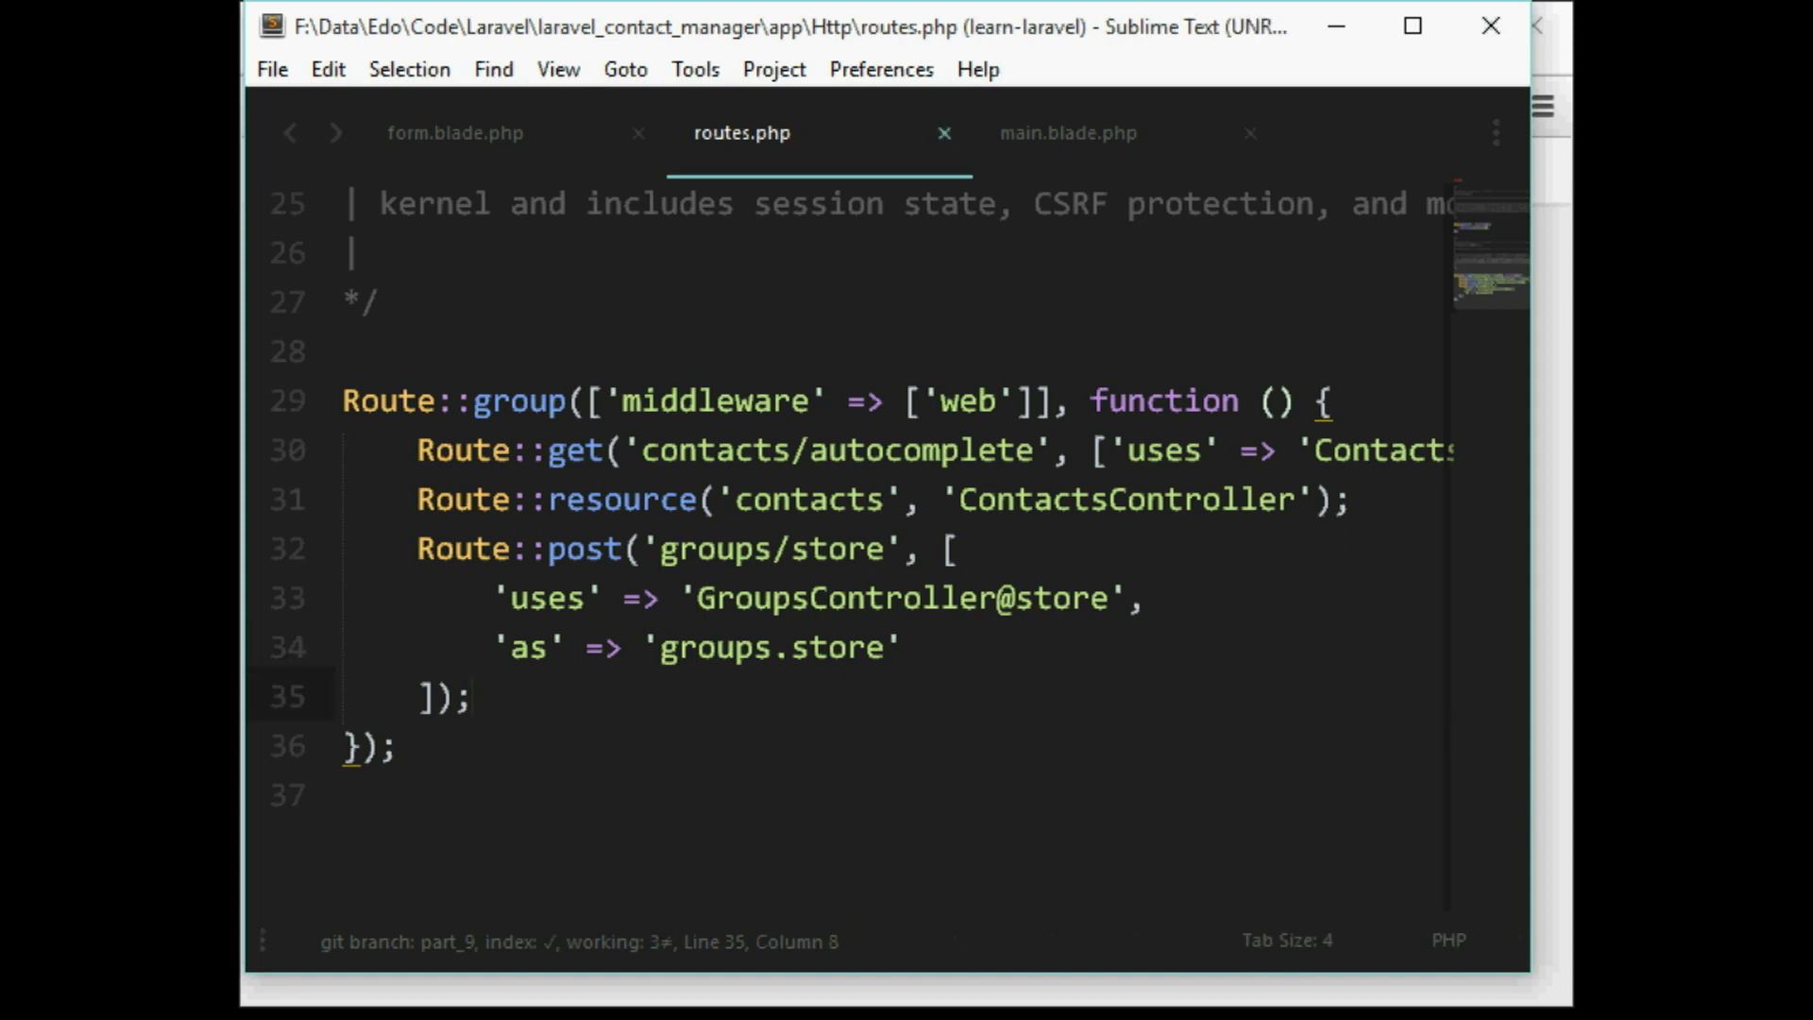
Stop artisan serve, run cls and php artisan make:controller GroupsController, then restart the server
click(1403, 1012)
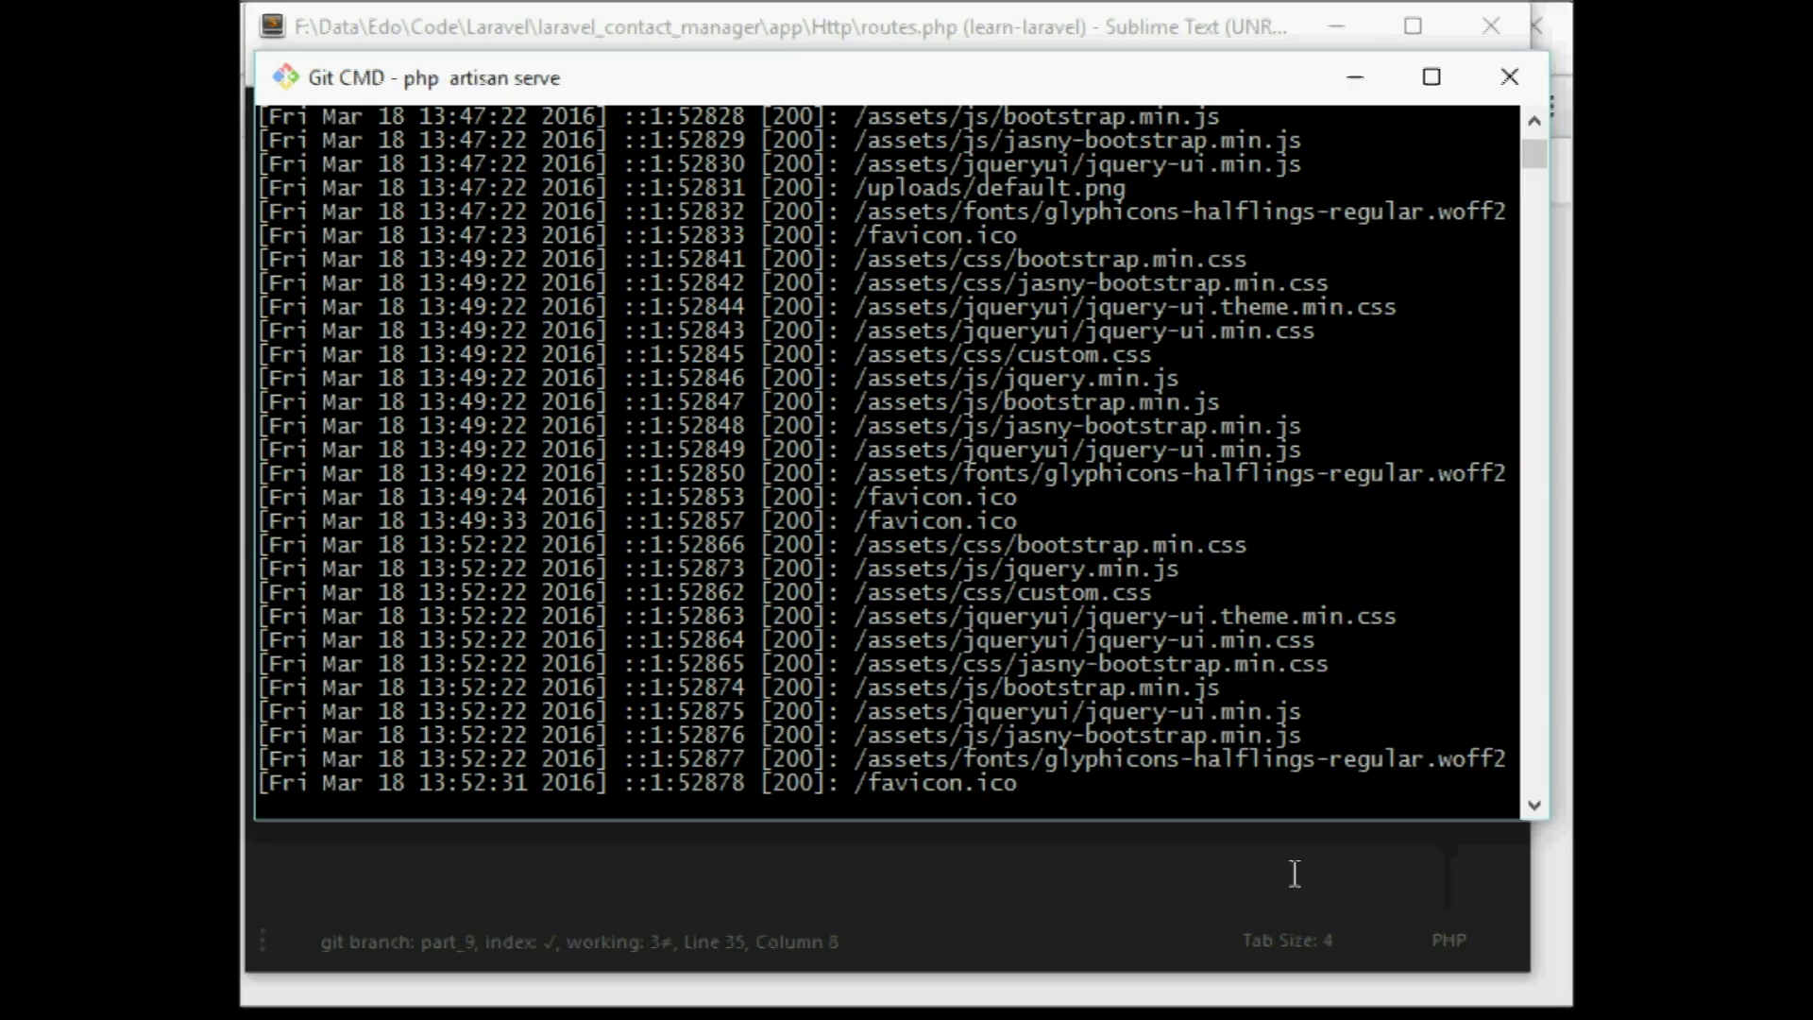
key(ctrl+c)
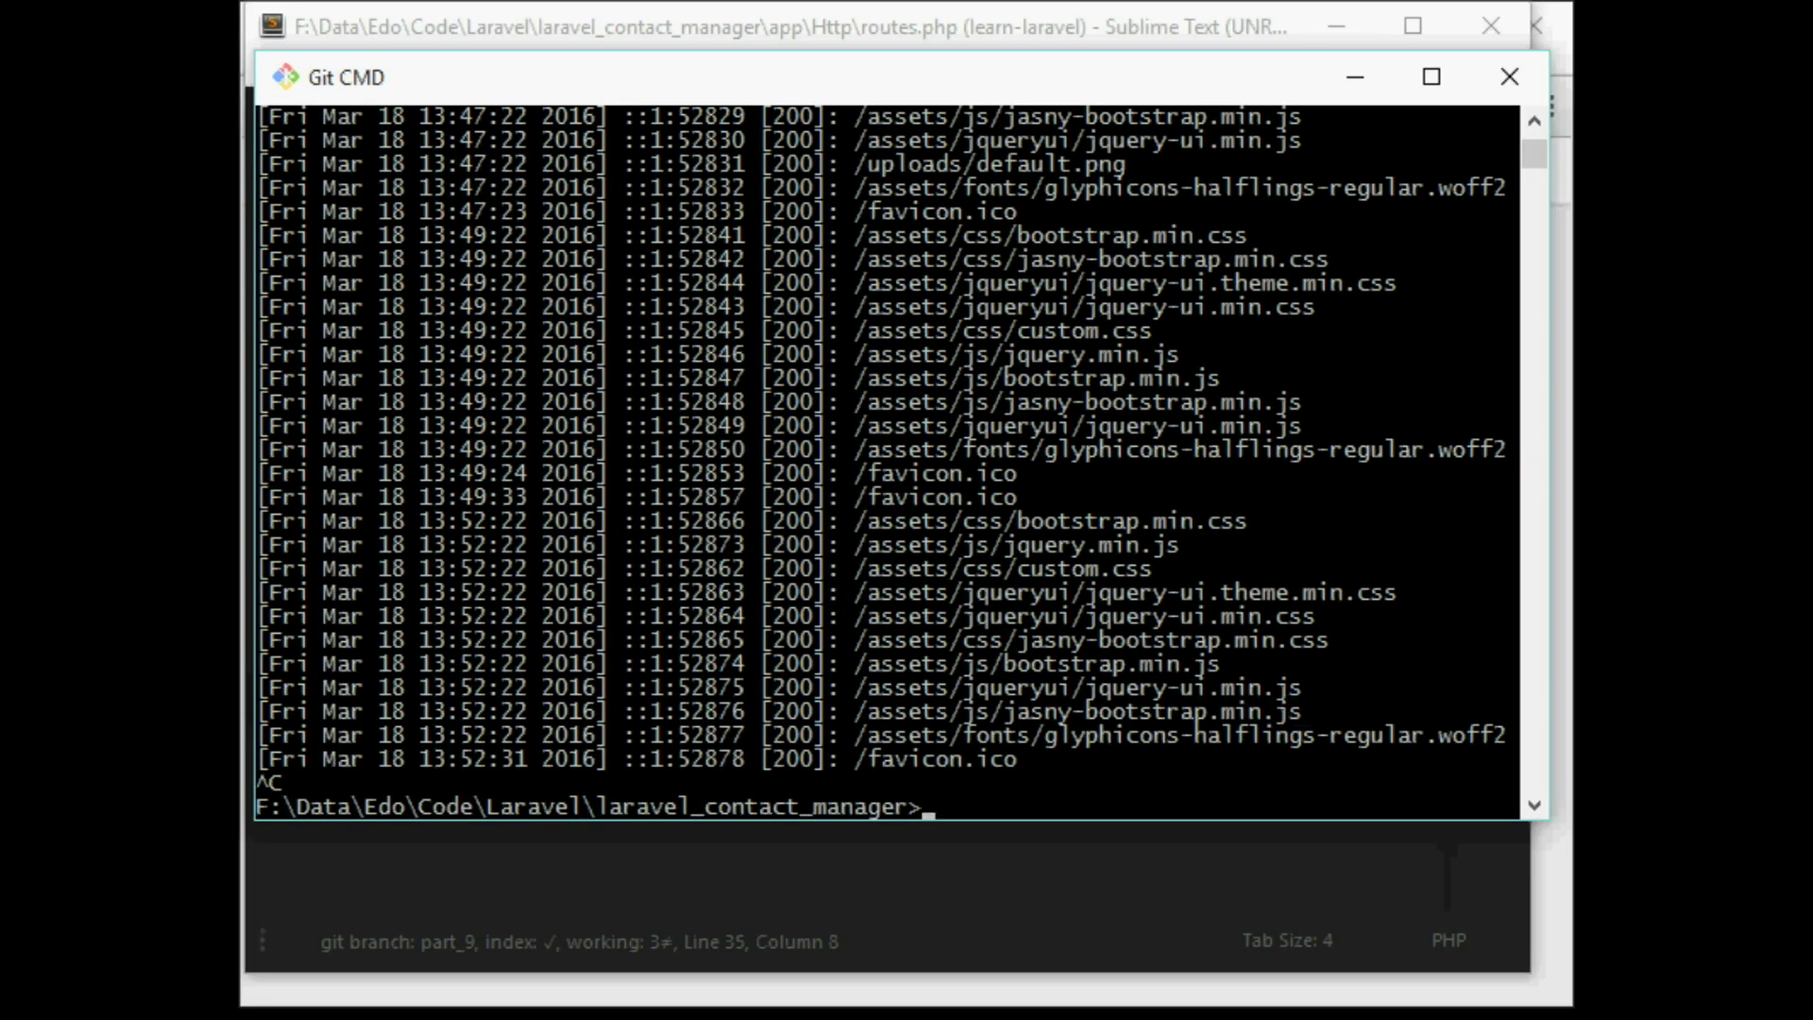
text(cls)
key(Return)
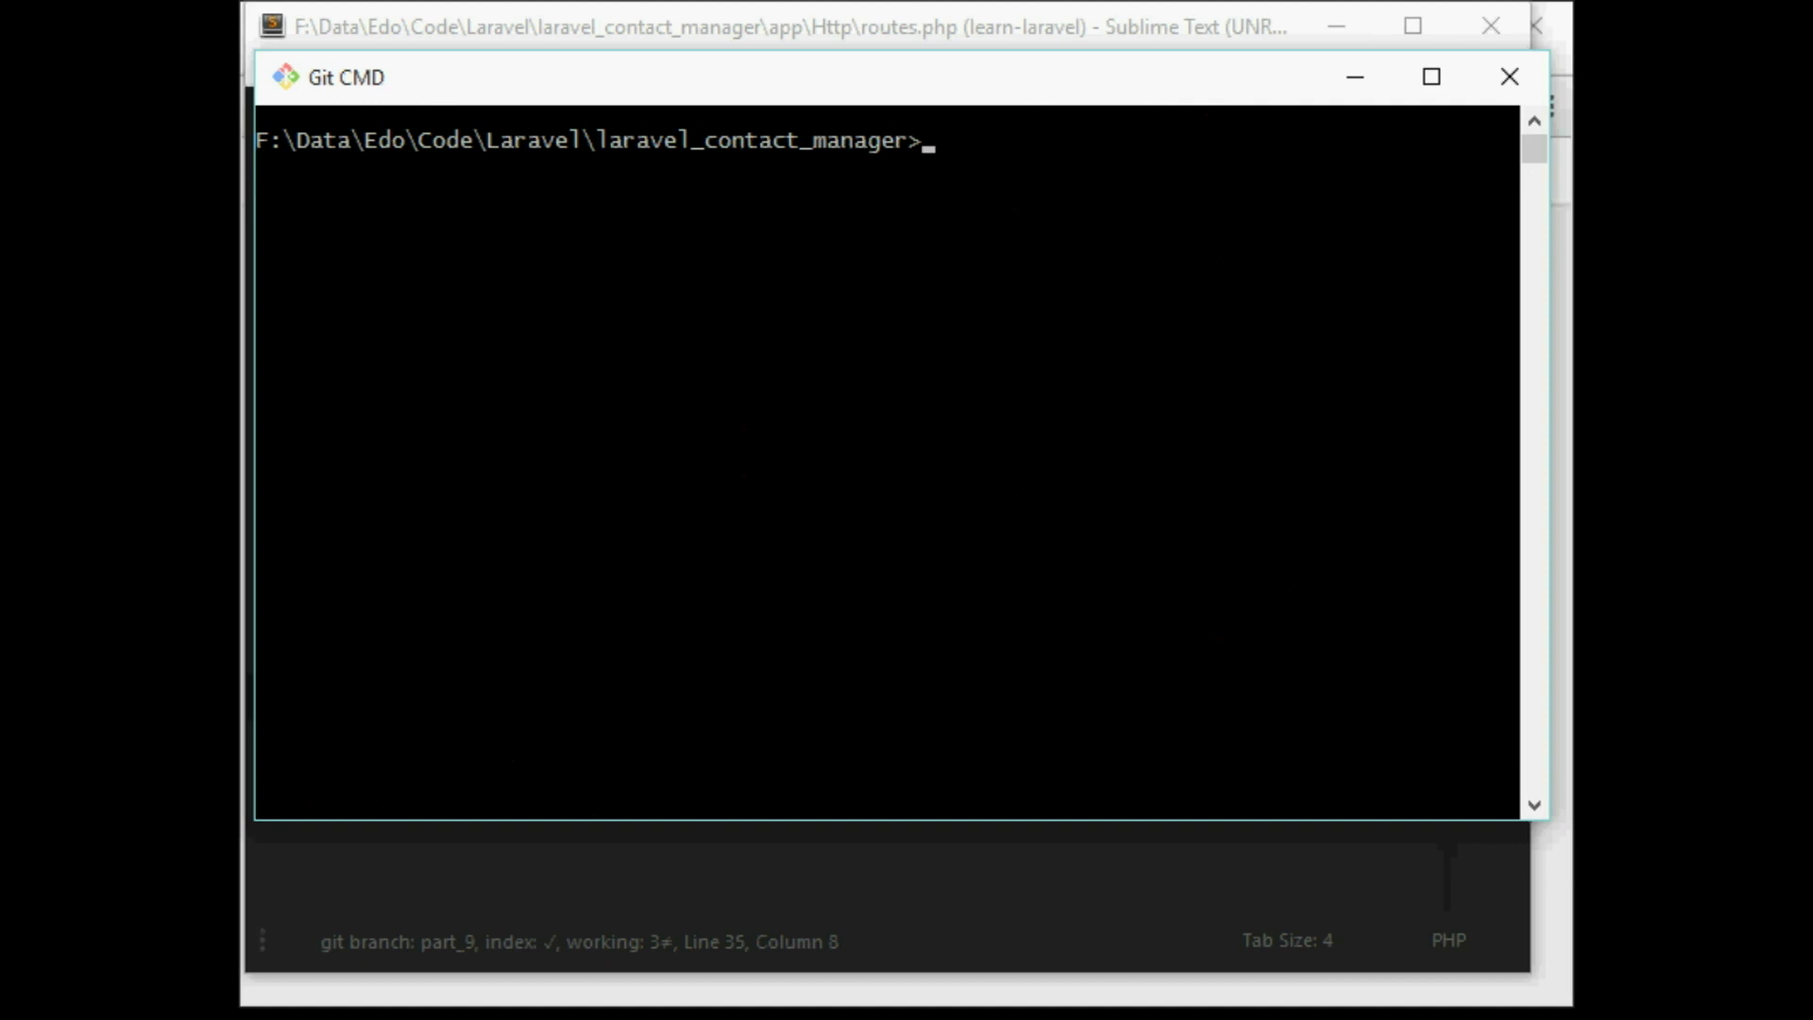
text(php artisan make:controller GroupsController)
key(Return)
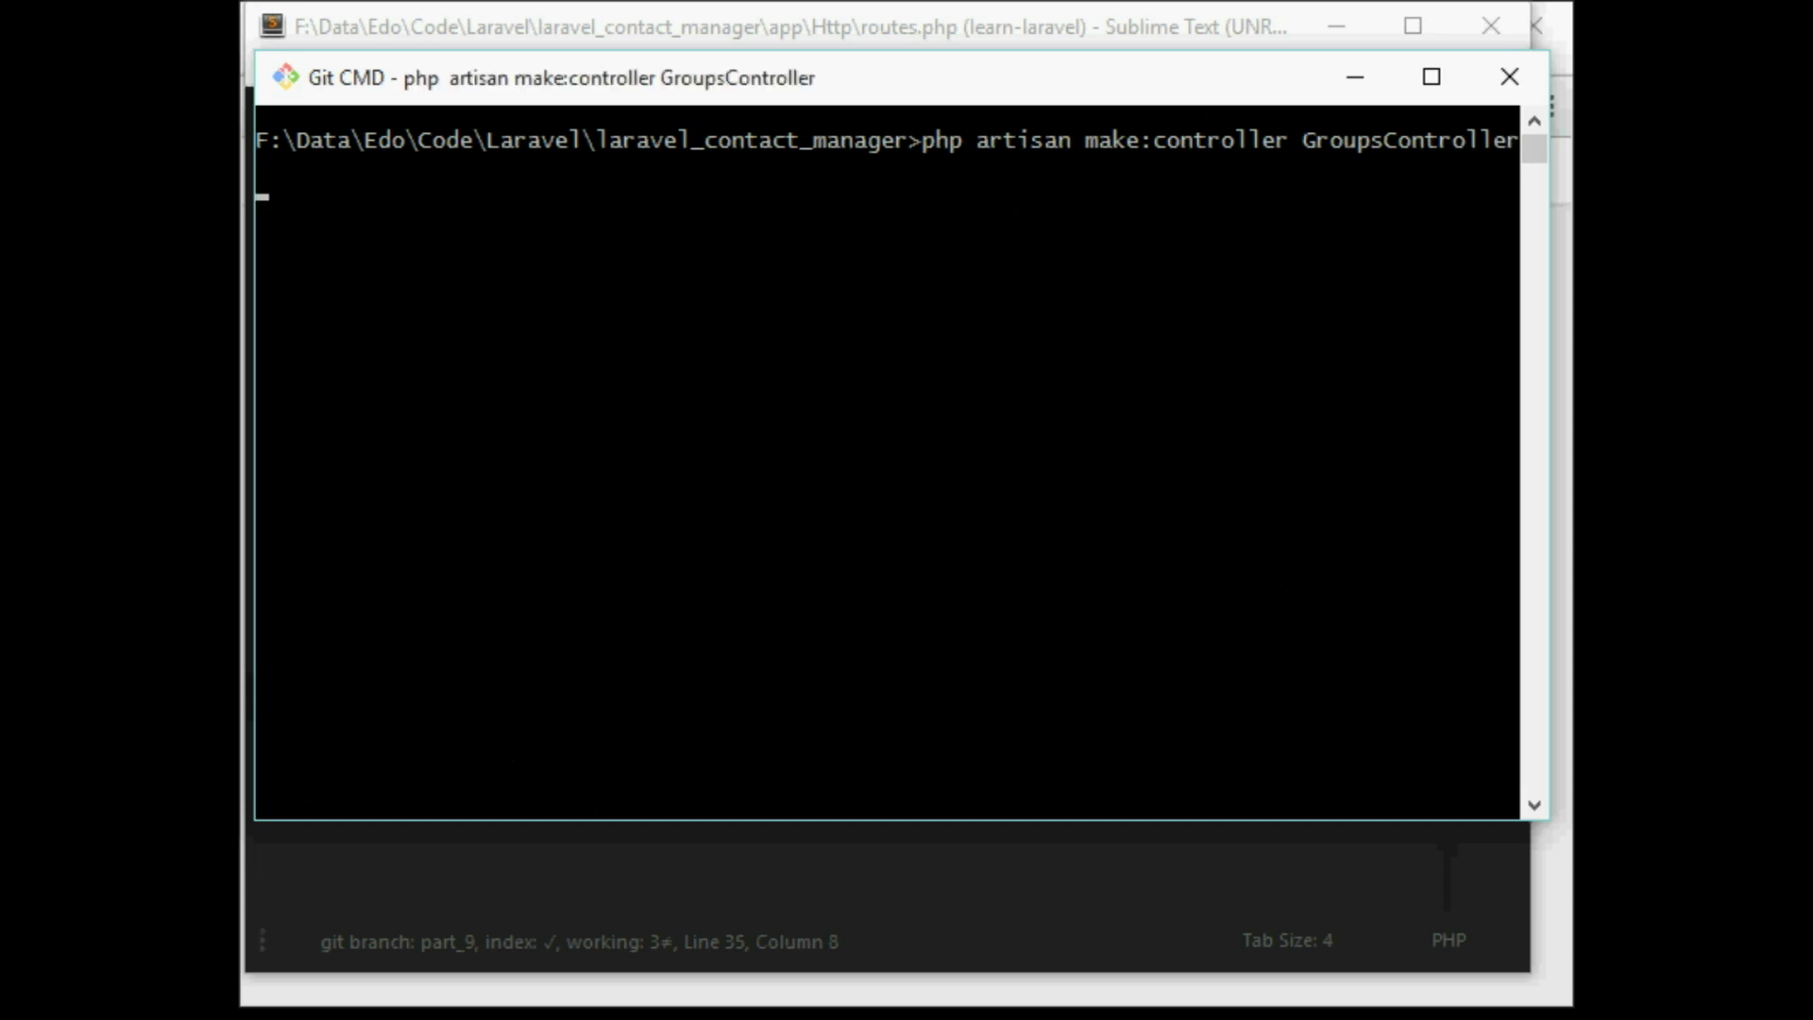
key(Up)
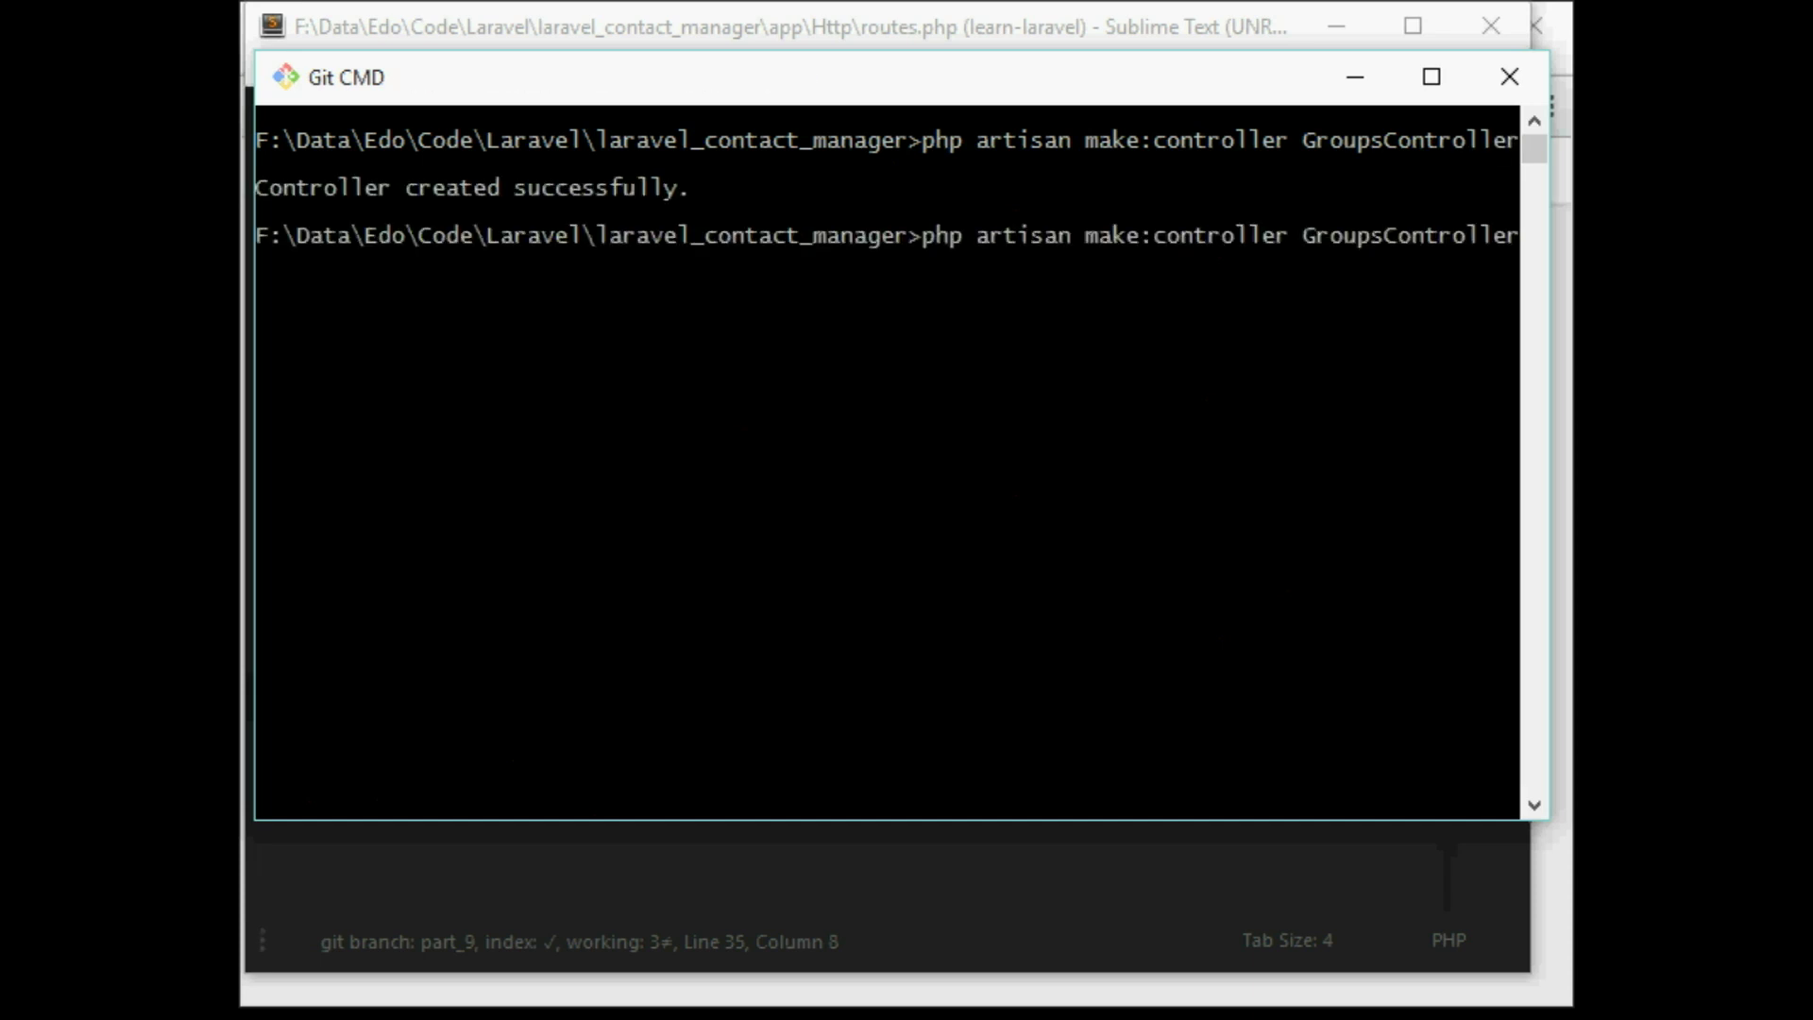
key(Up)
key(Return)
Replace GroupsController.php's placeholder comment with store(Request $request) echoing "1", and save
click(1308, 892)
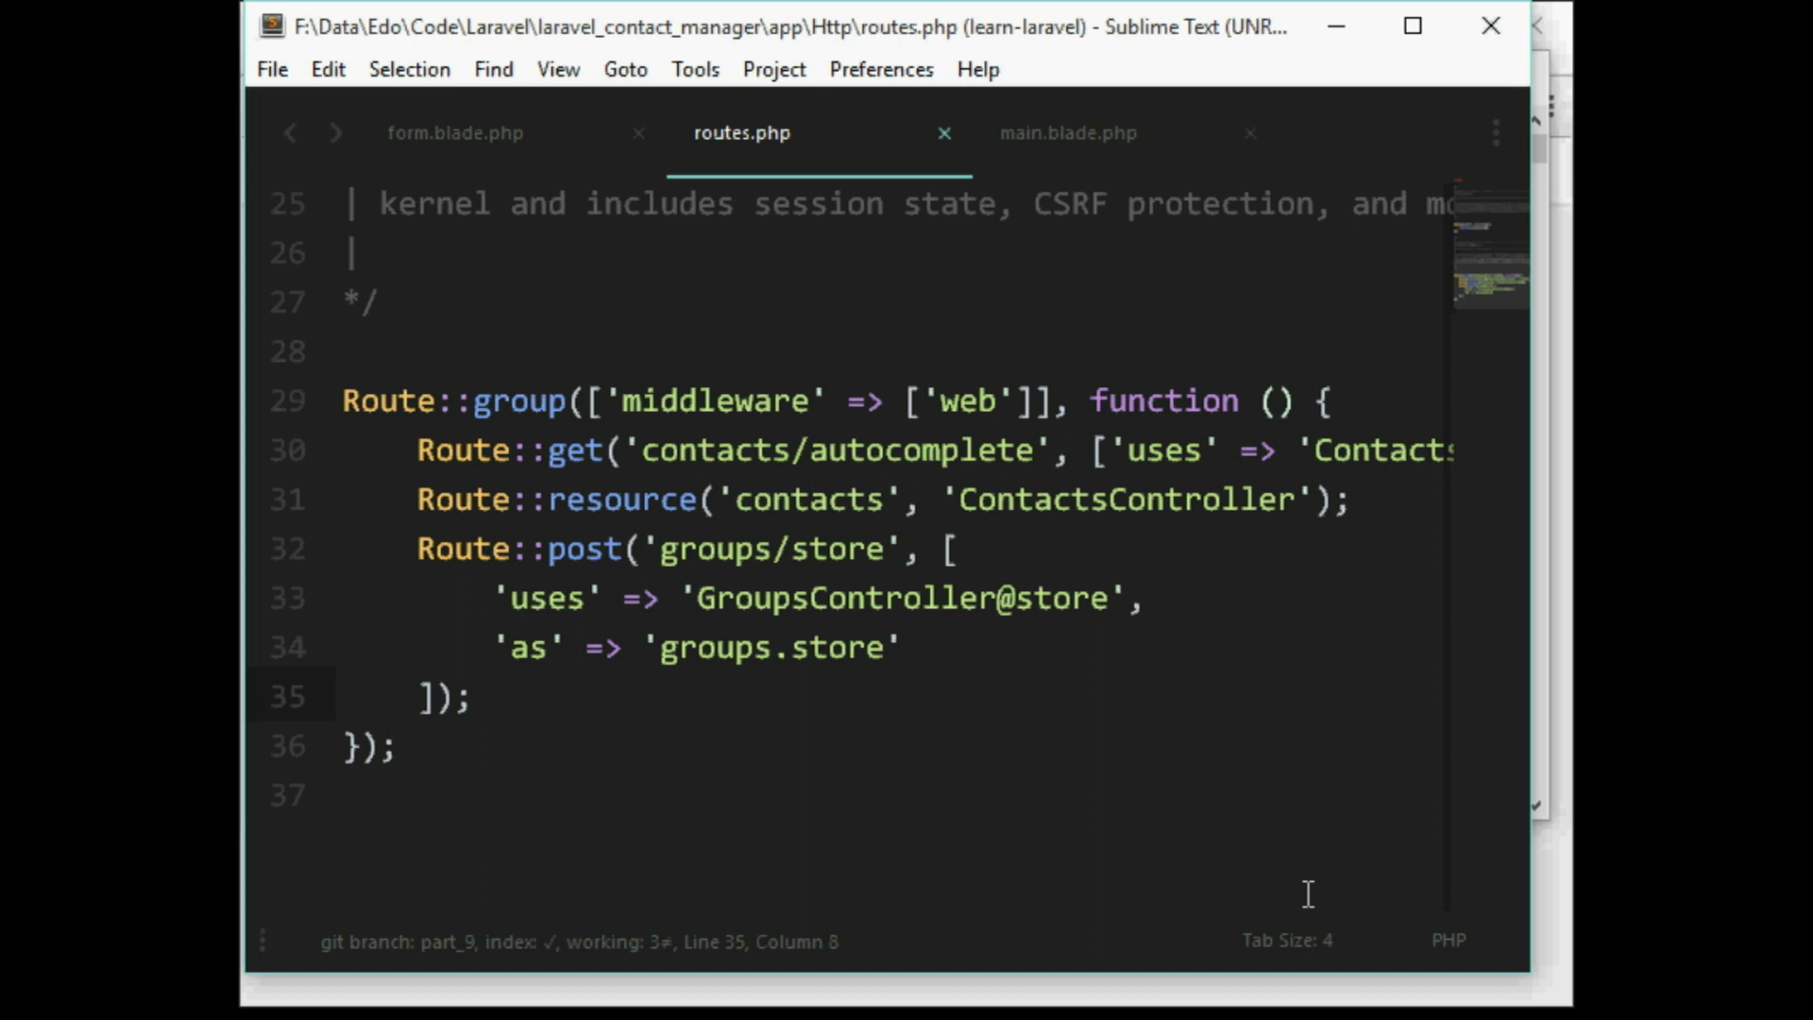
click(1284, 705)
key(ctrl+p)
text(groups)
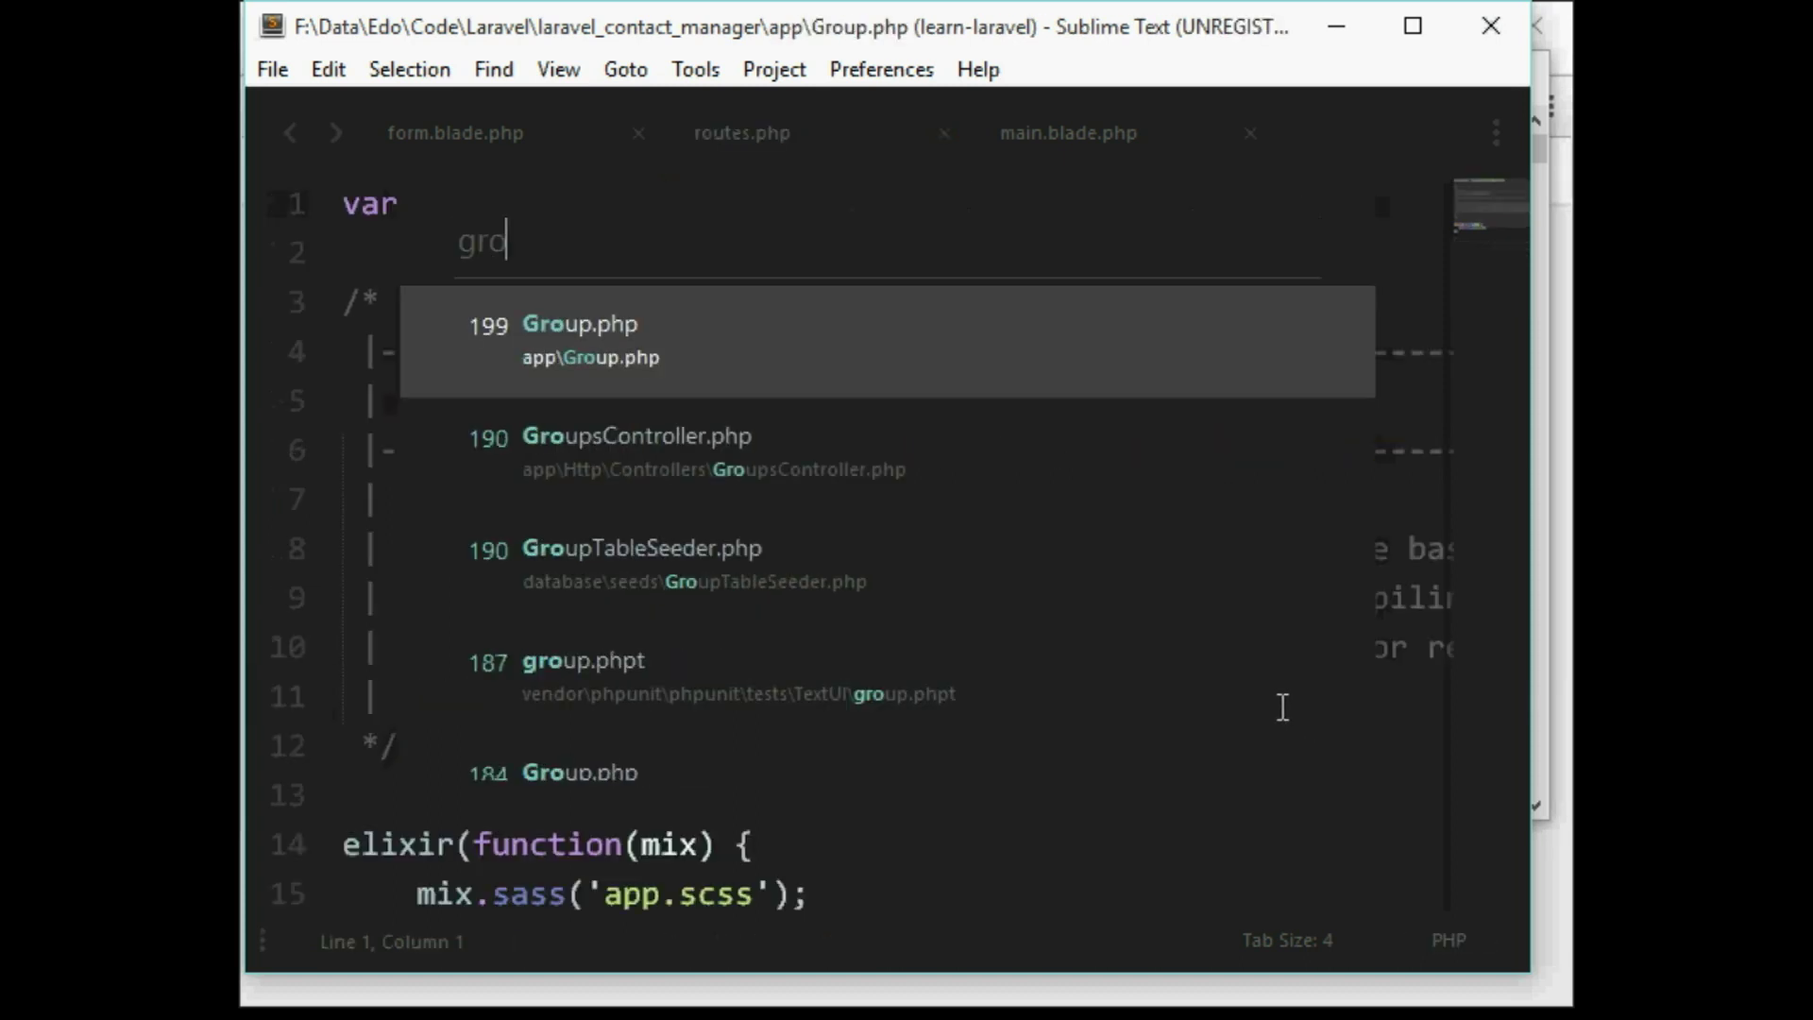
key(Return)
click(978, 702)
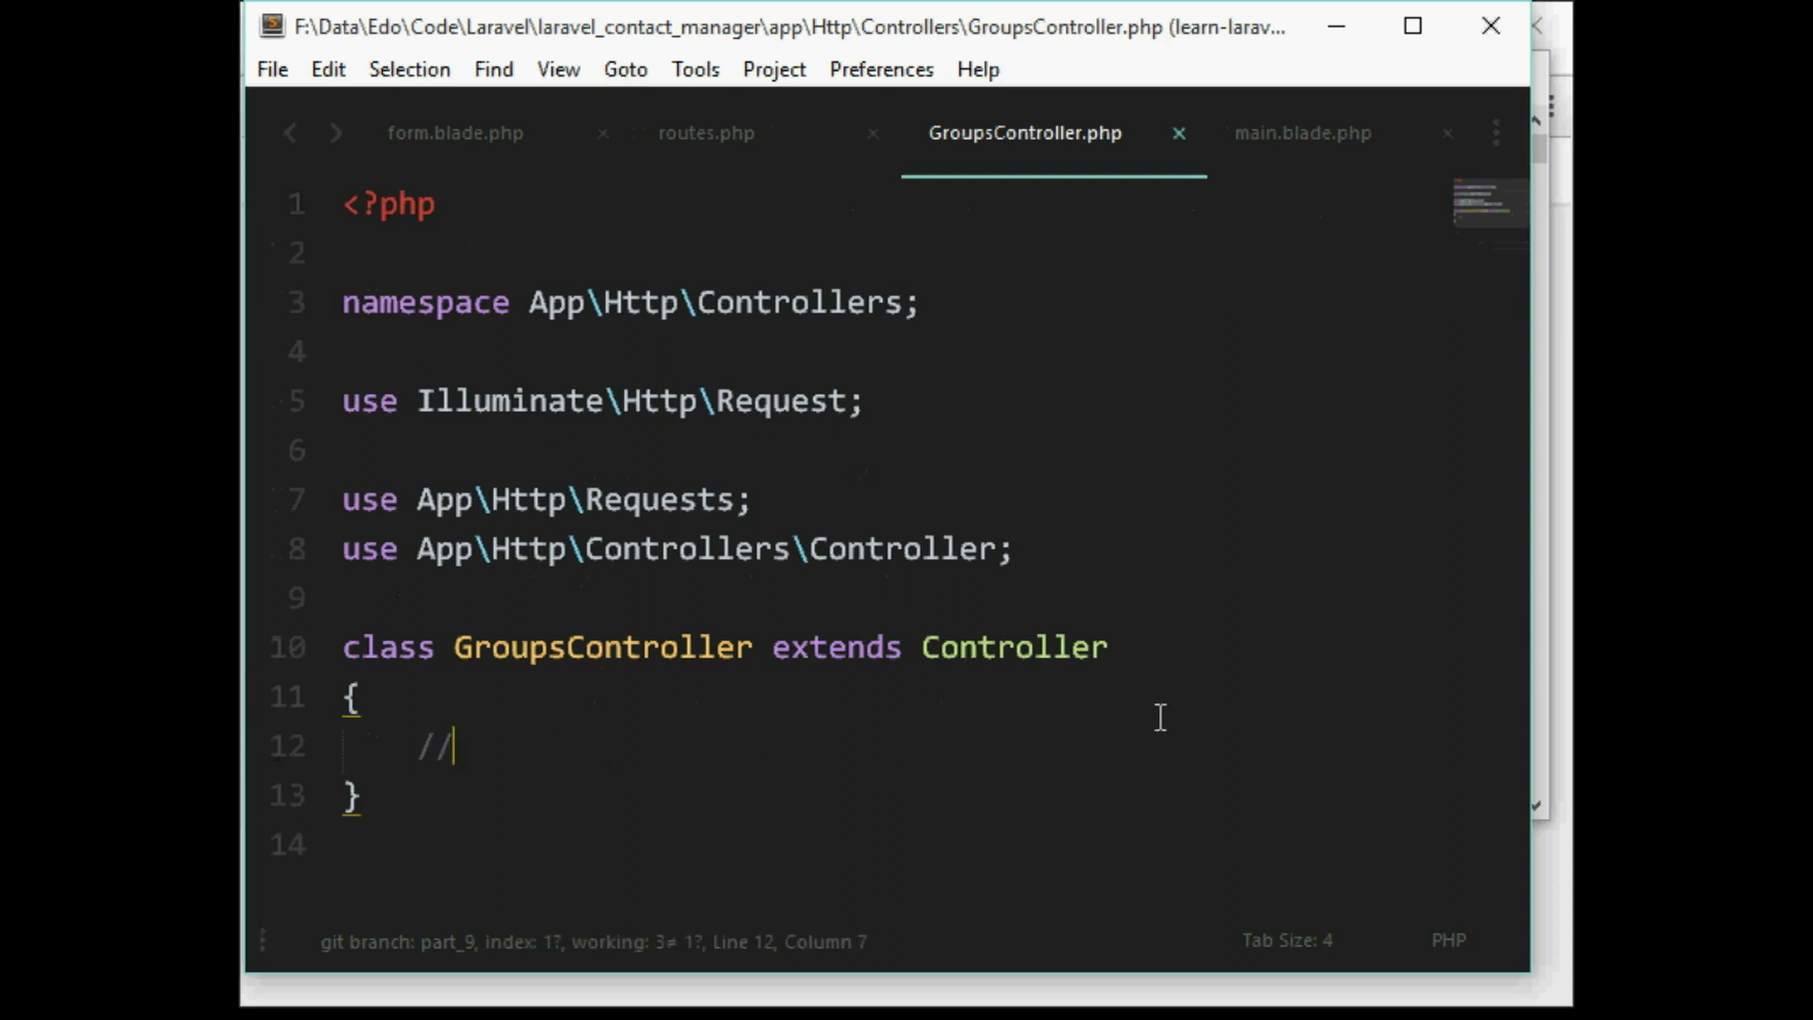
key(BackSpace)
key(BackSpace)
text(fun)
key(Tab)
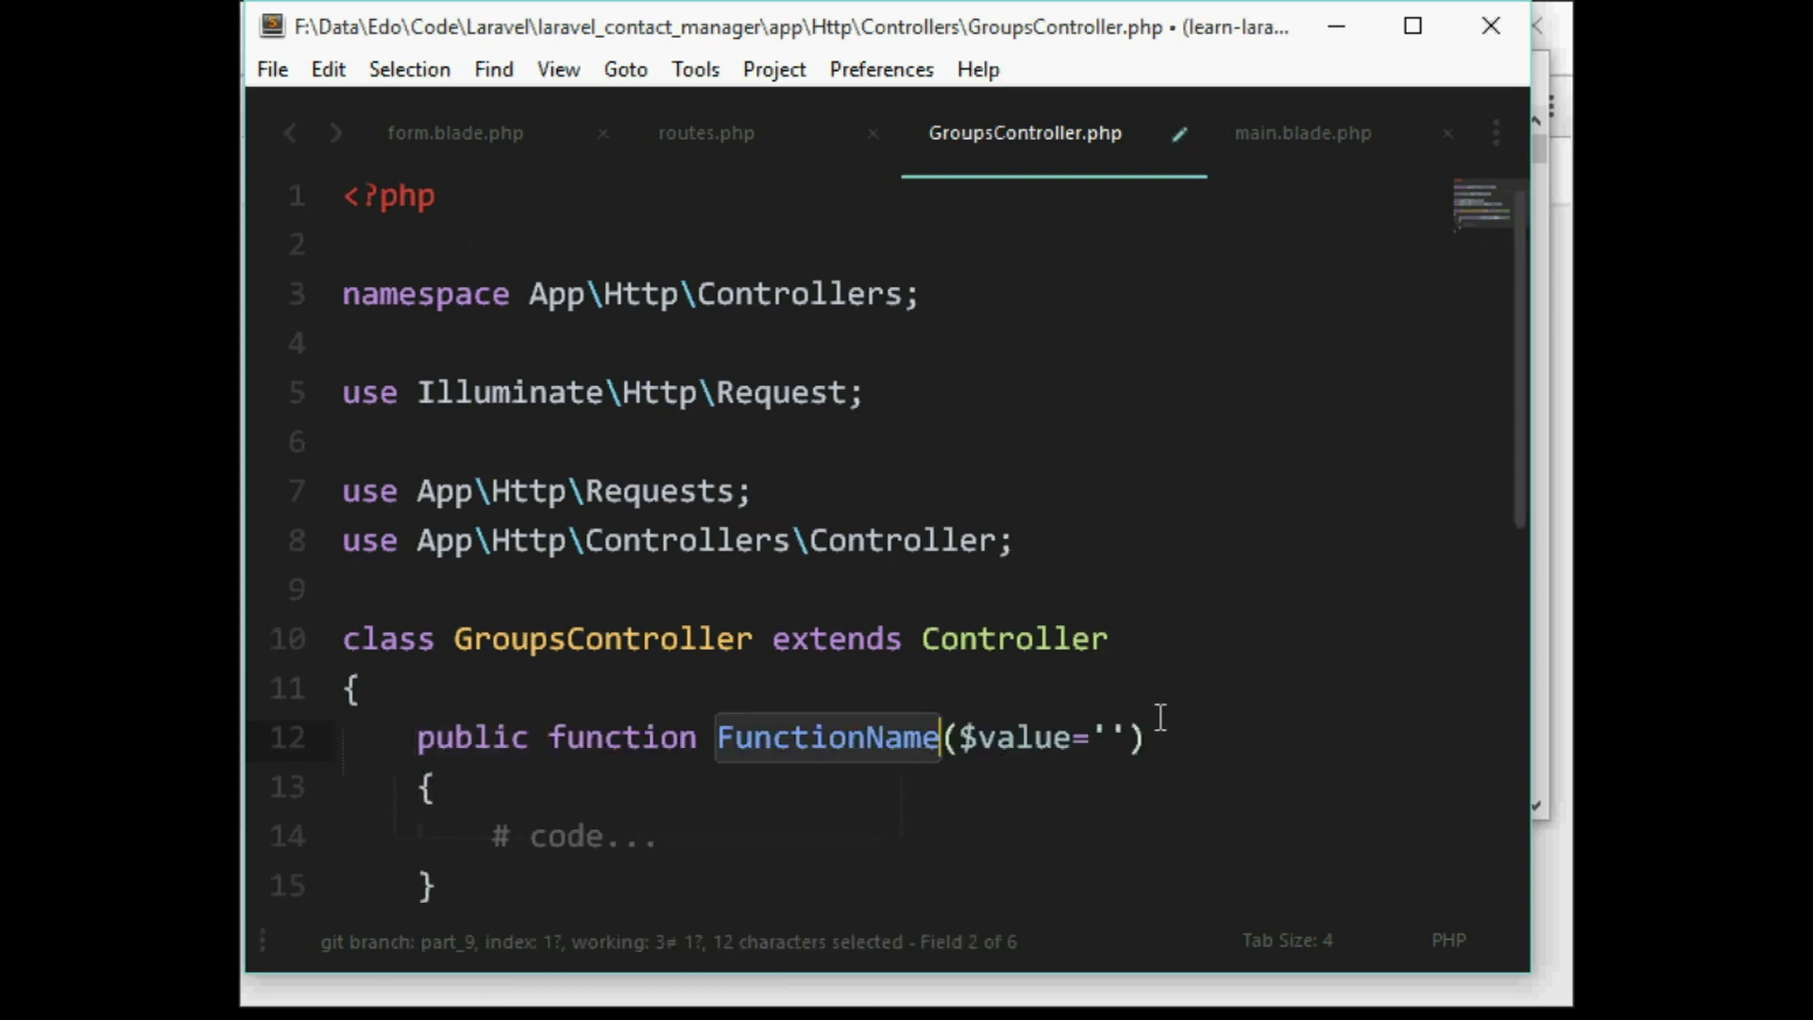
text(store)
key(Tab)
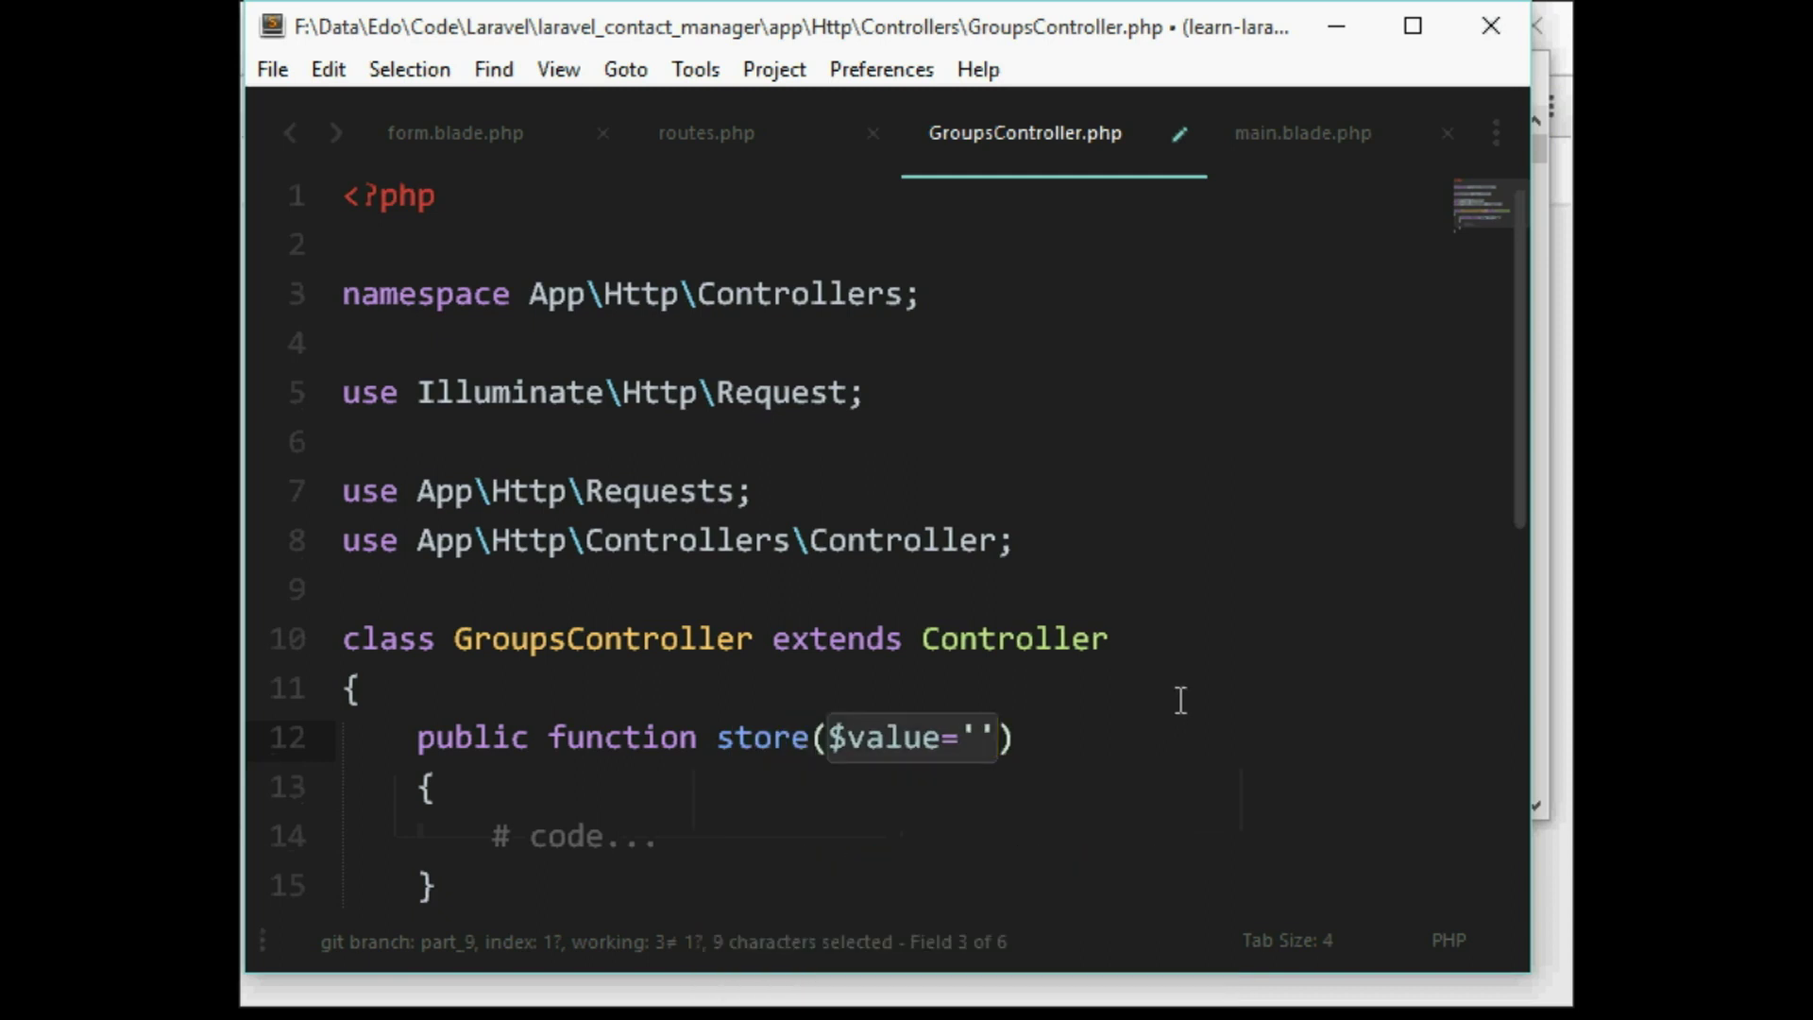
text(Request $request)
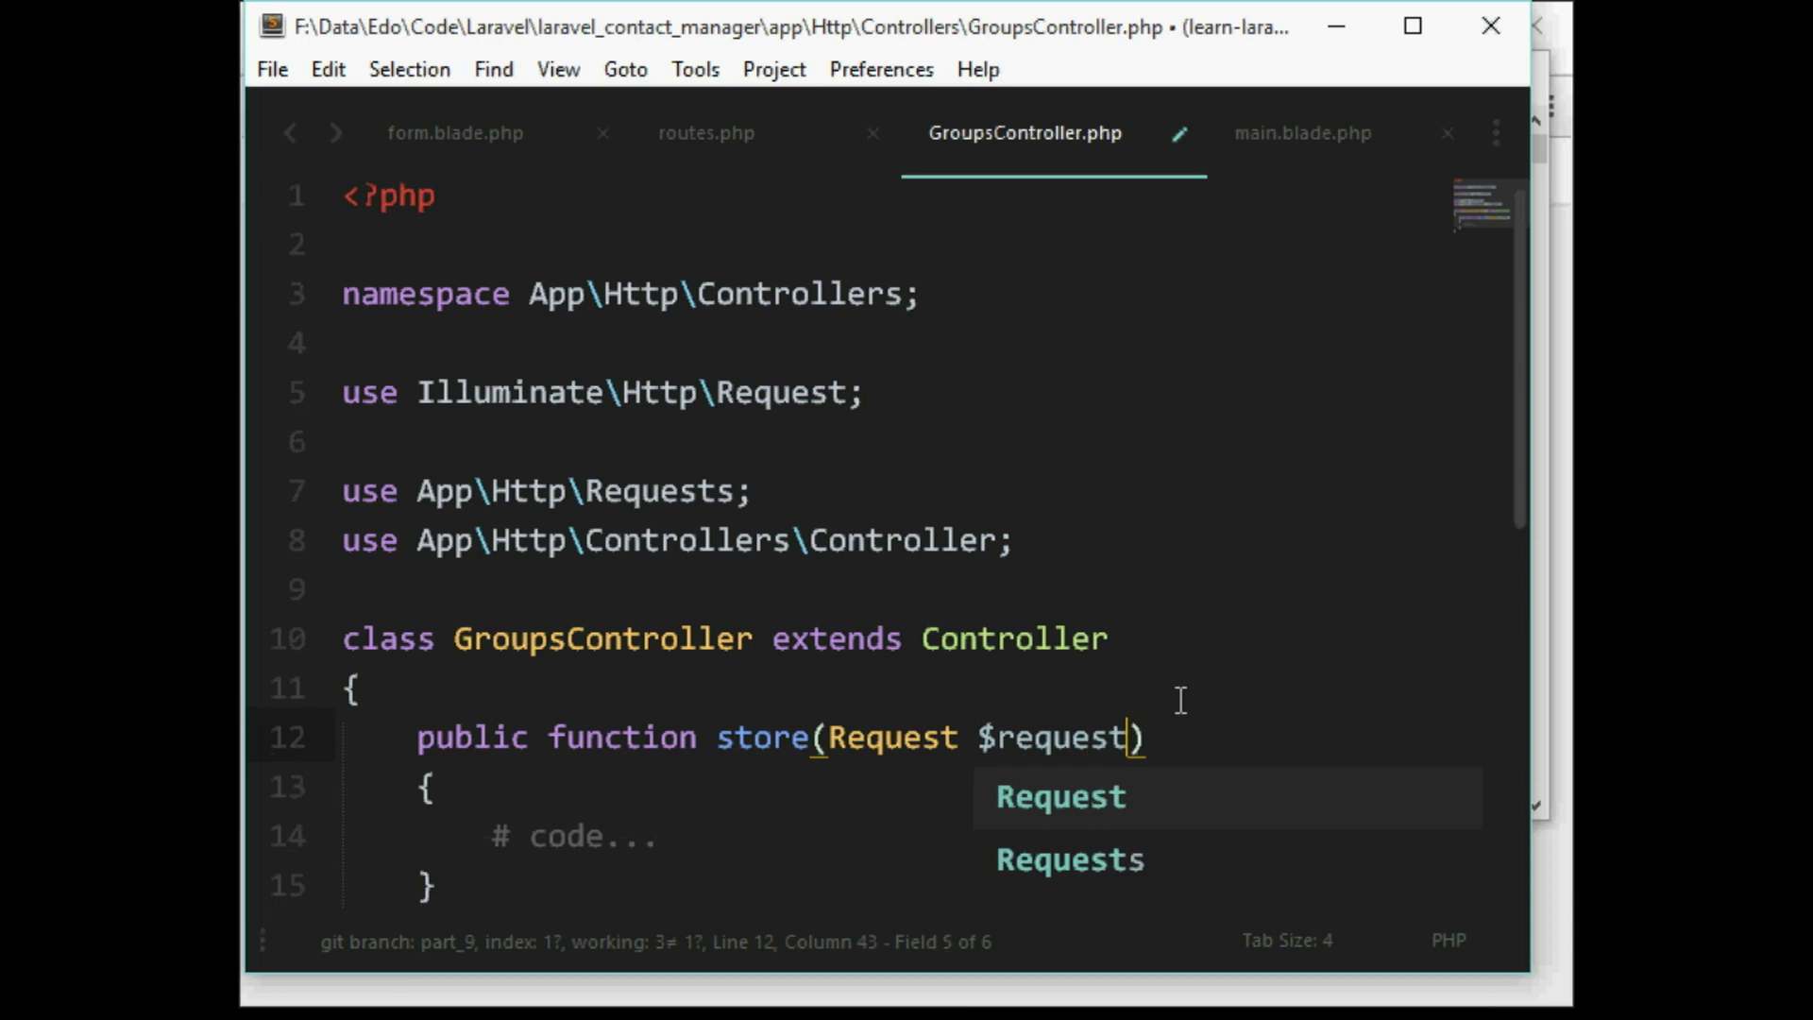
key(Tab)
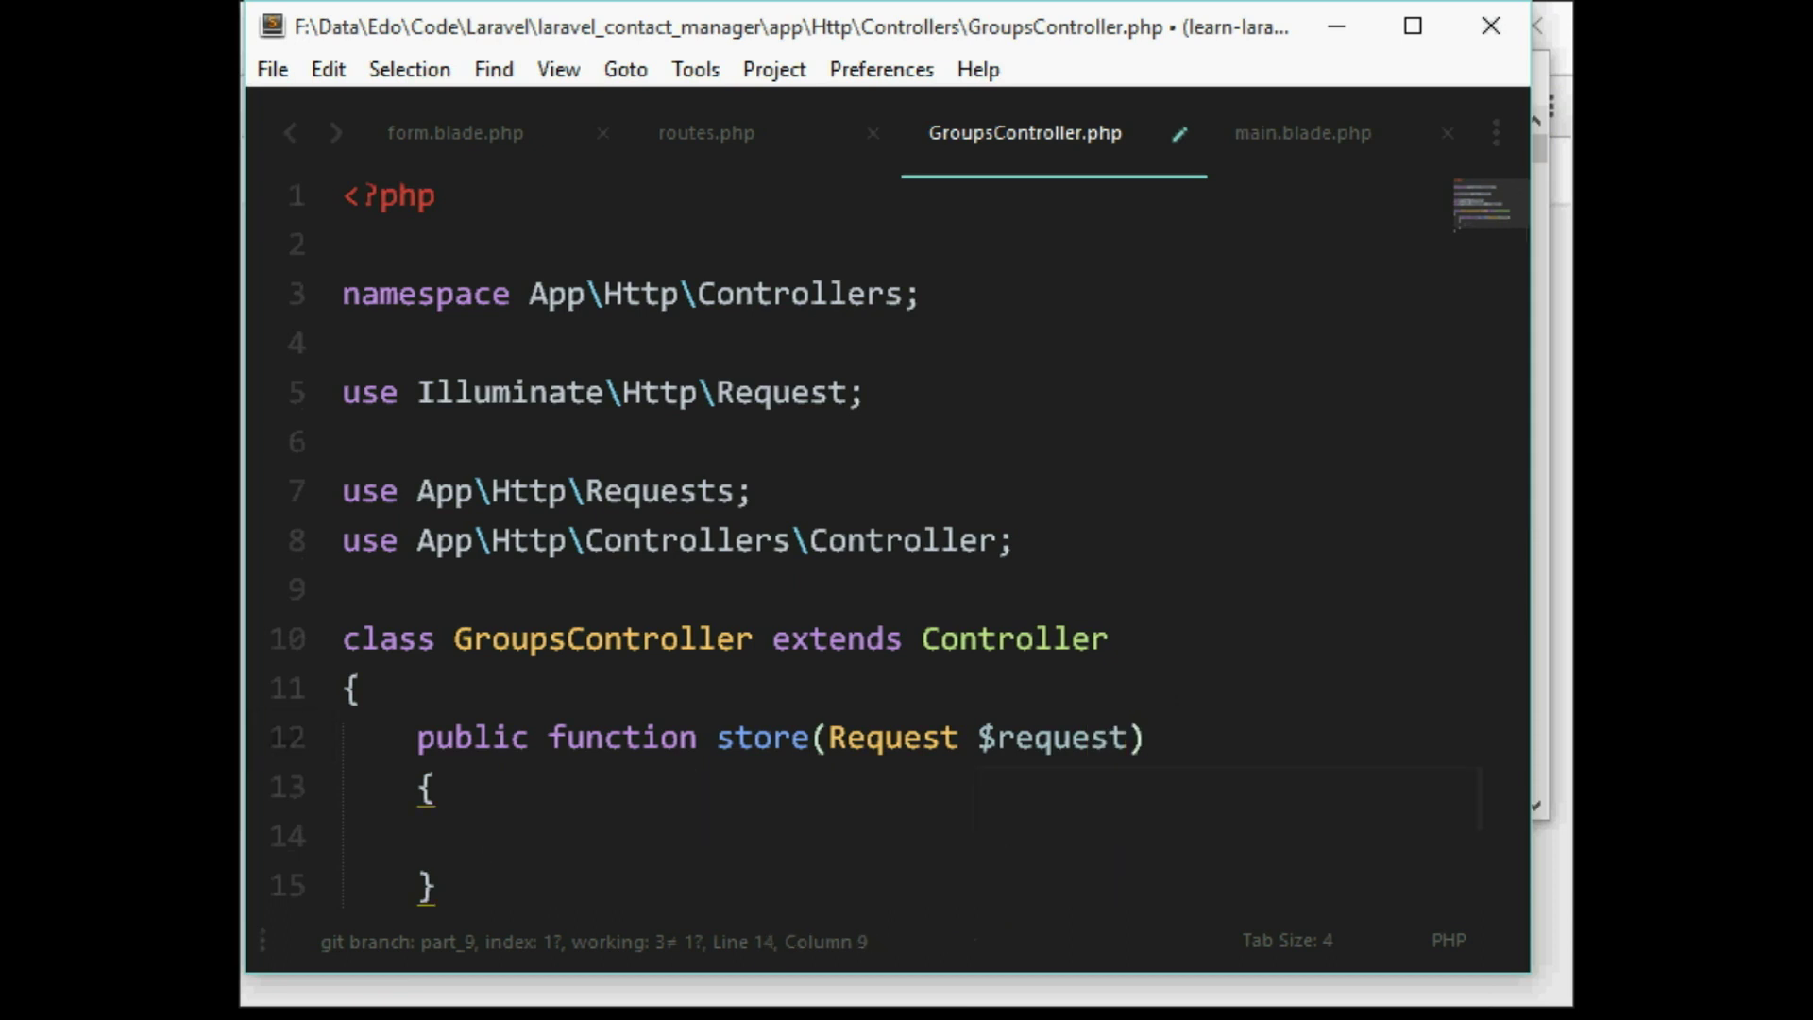
text(echo "1";)
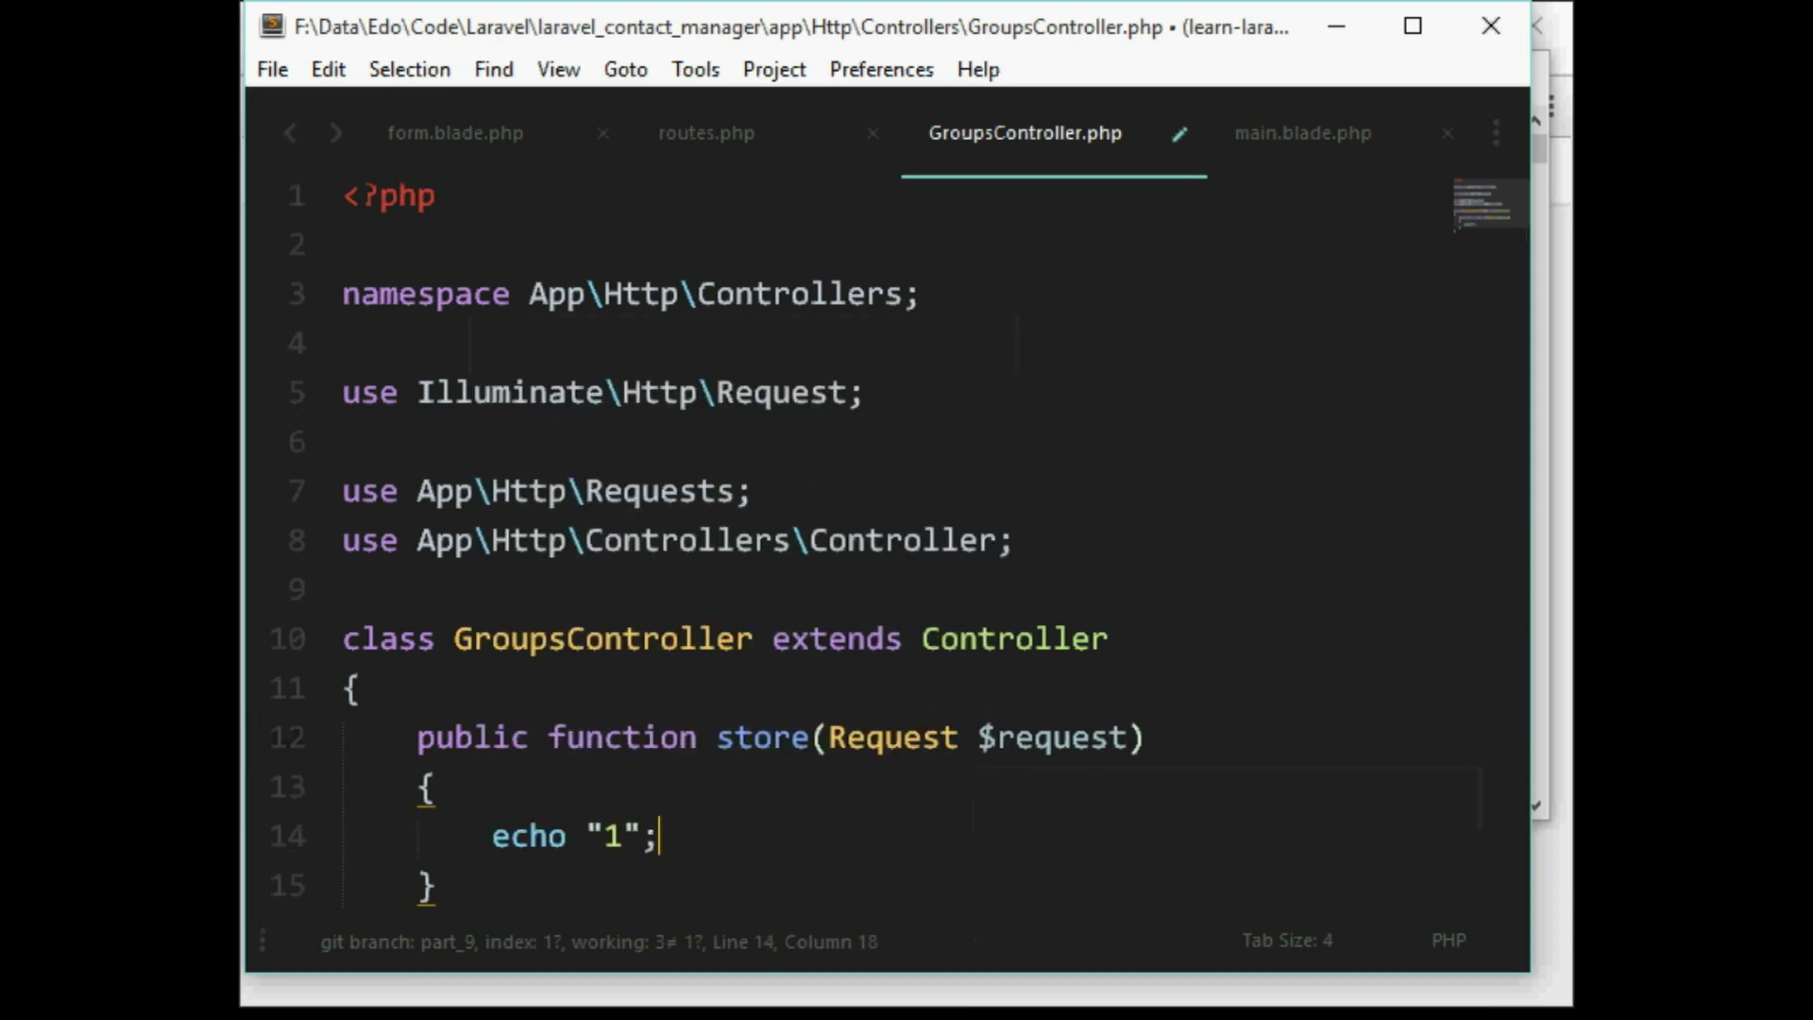
key(ctrl+s)
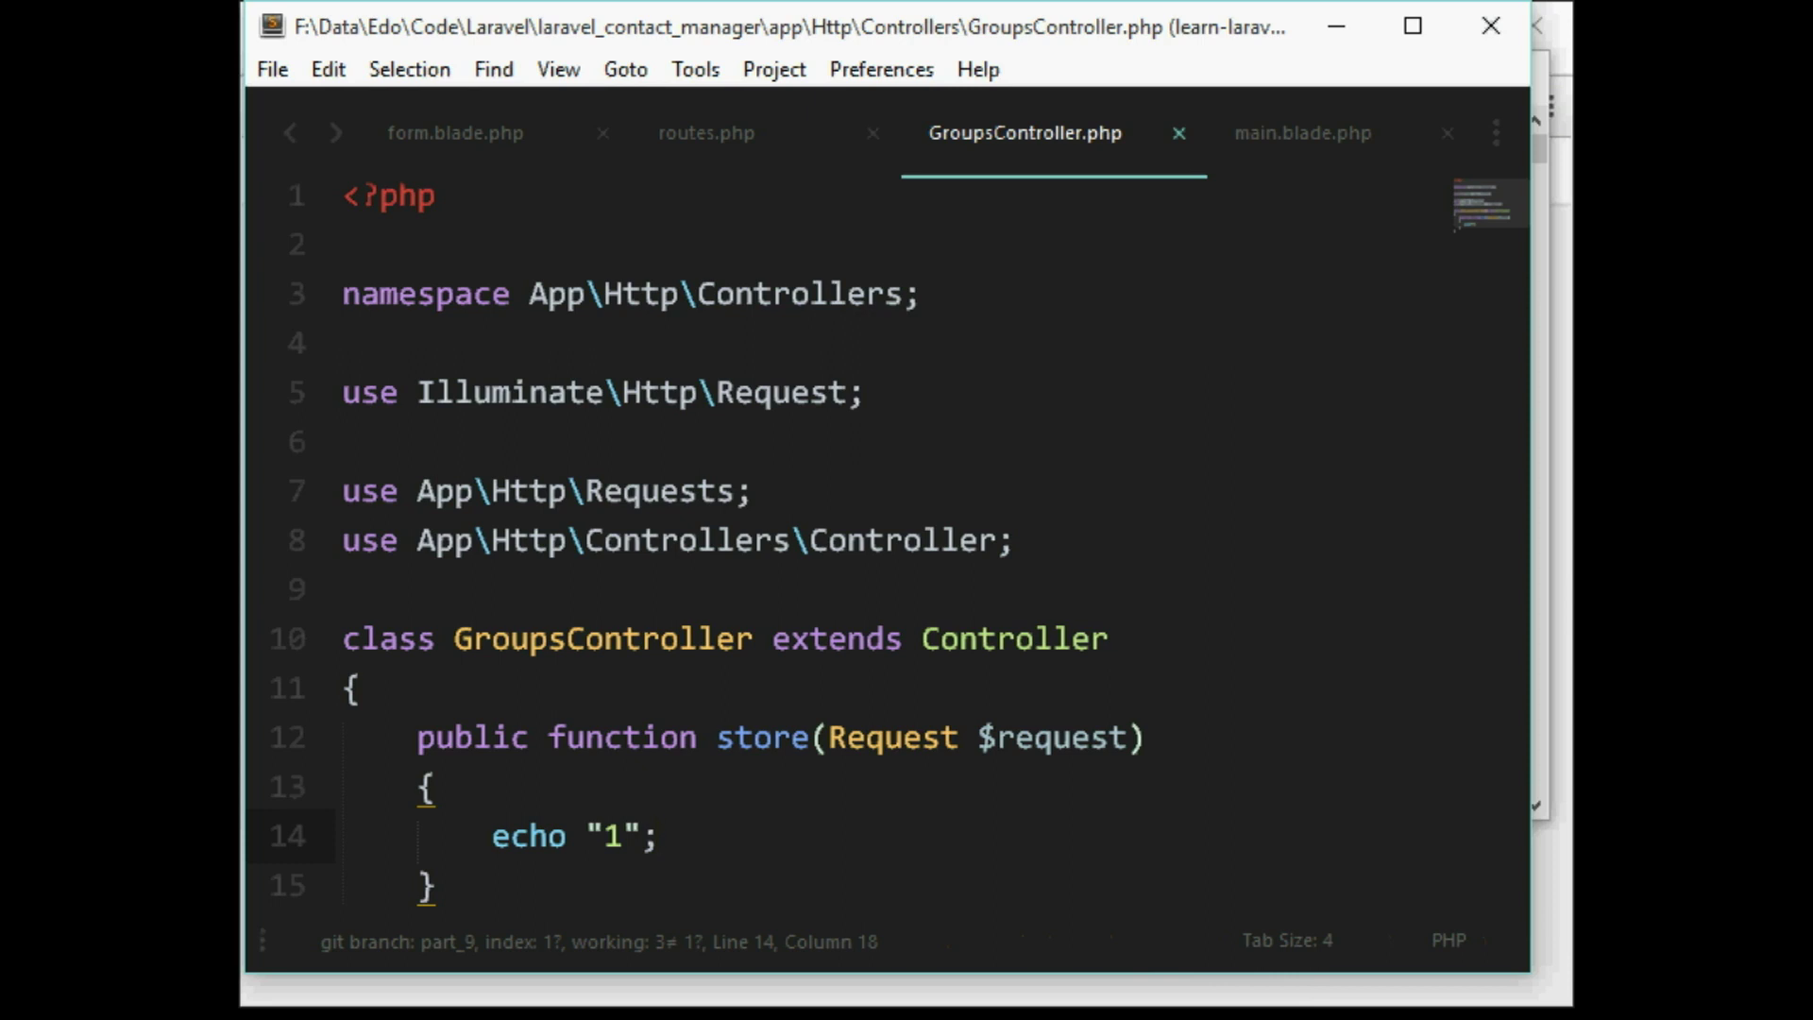
Reload the Add Contact page and submit the new group name 'test'
click(1176, 1012)
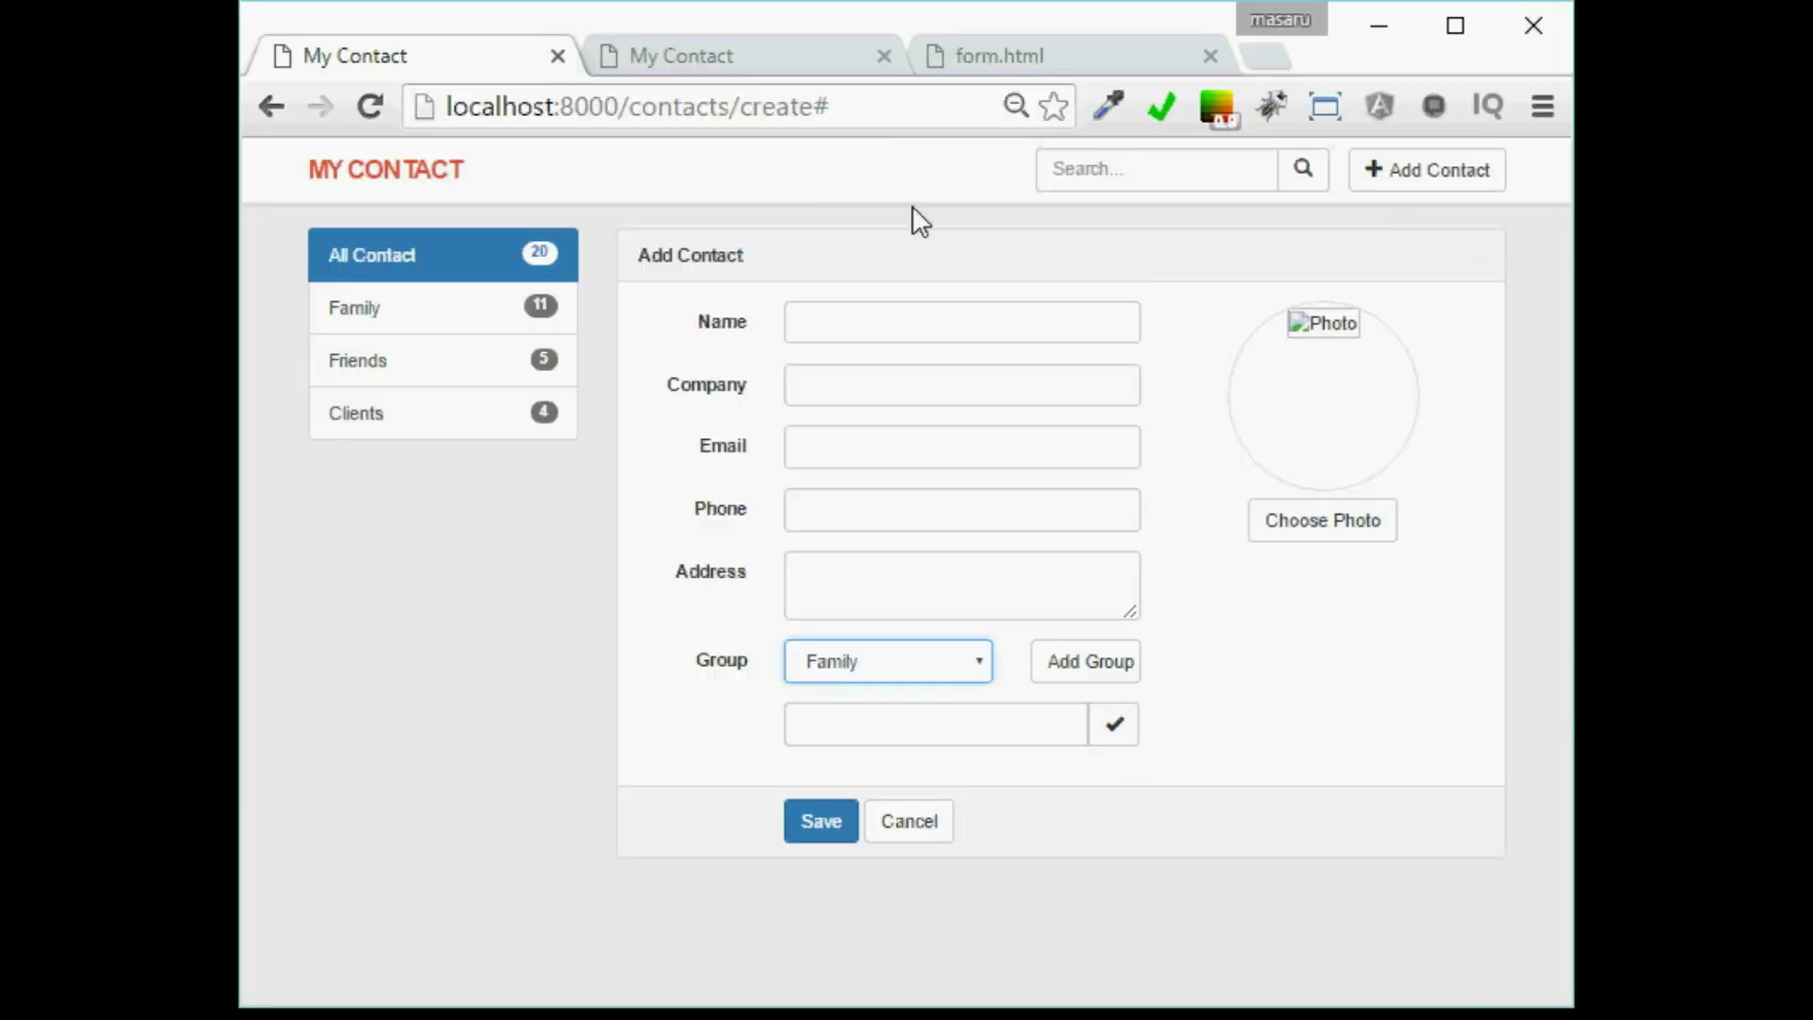
click(372, 107)
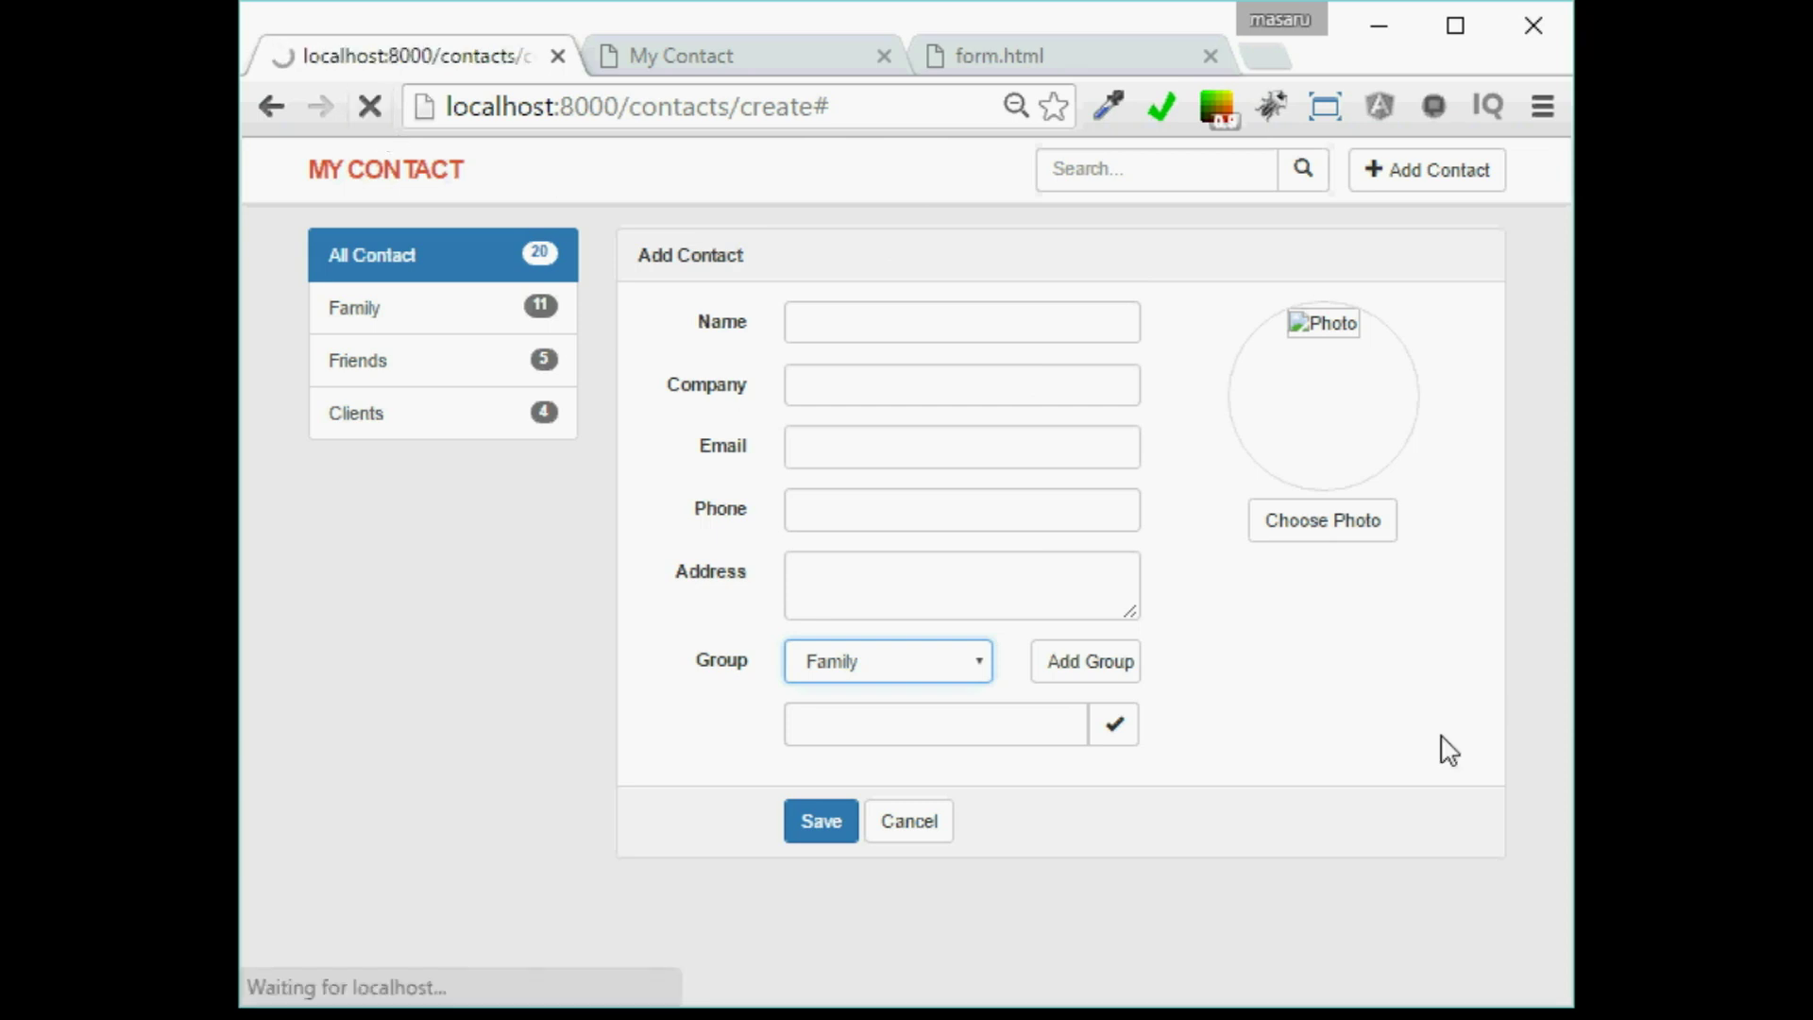
click(1081, 728)
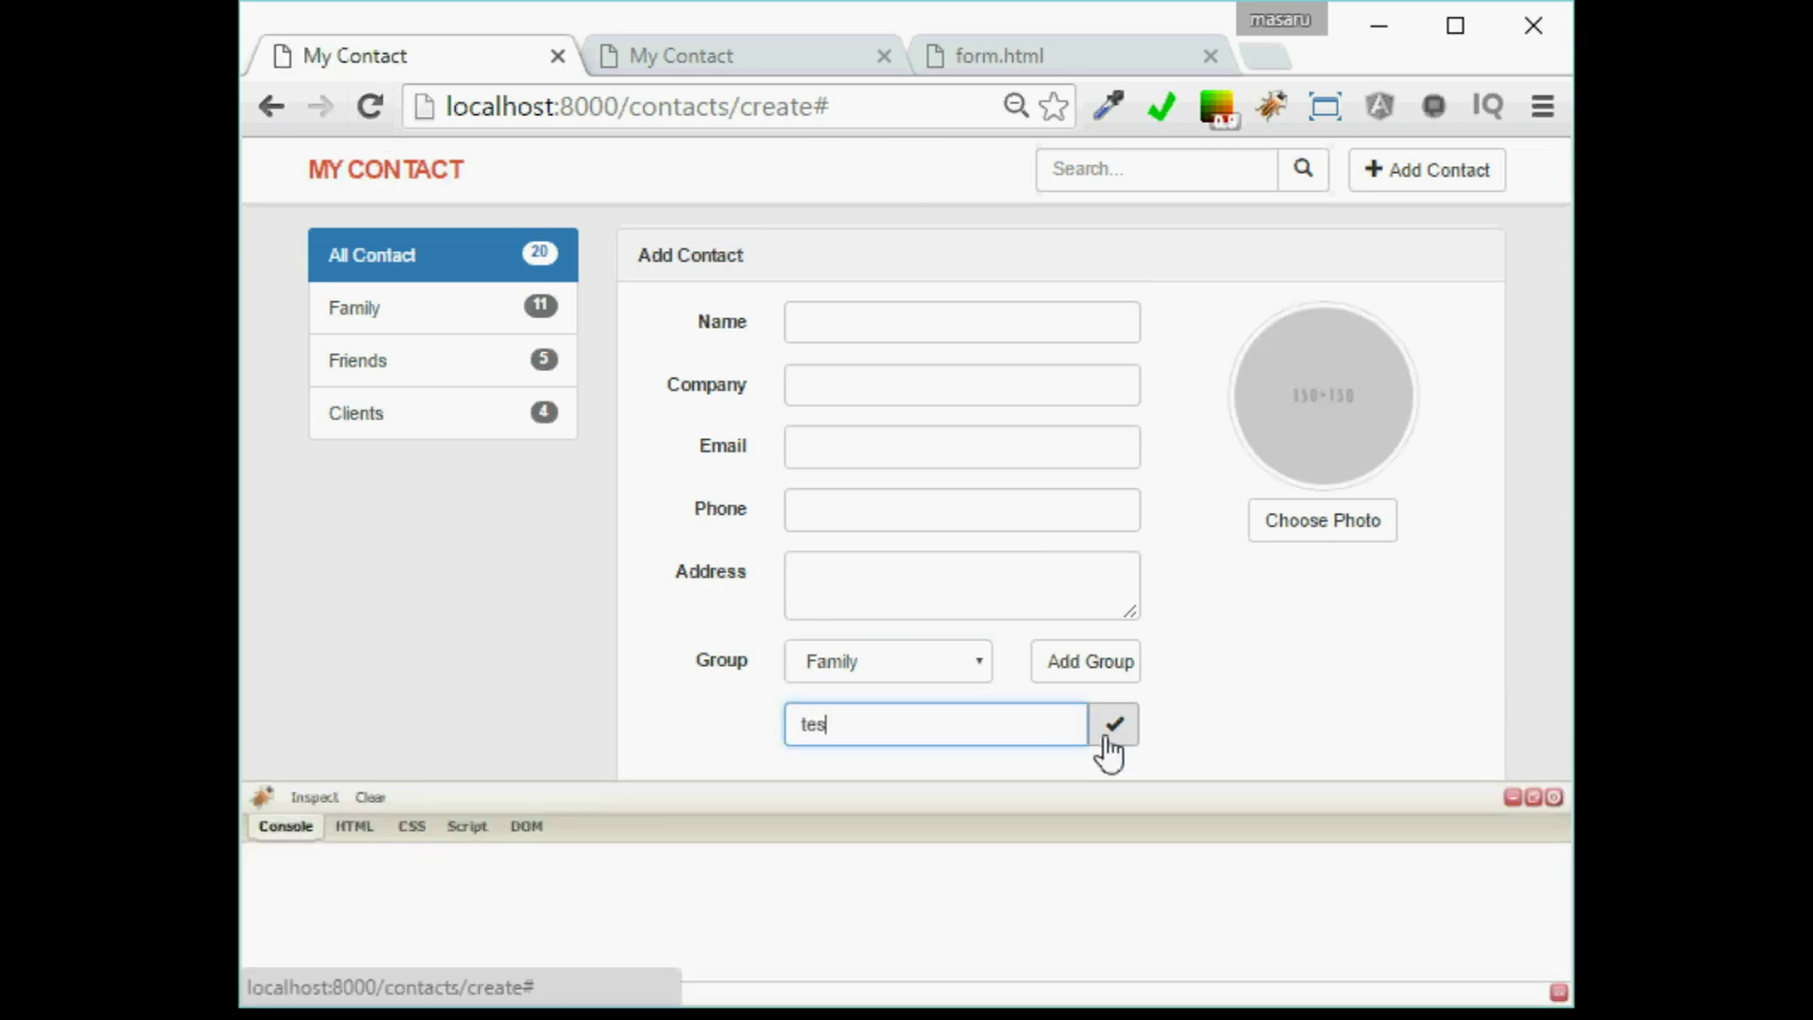
click(1114, 728)
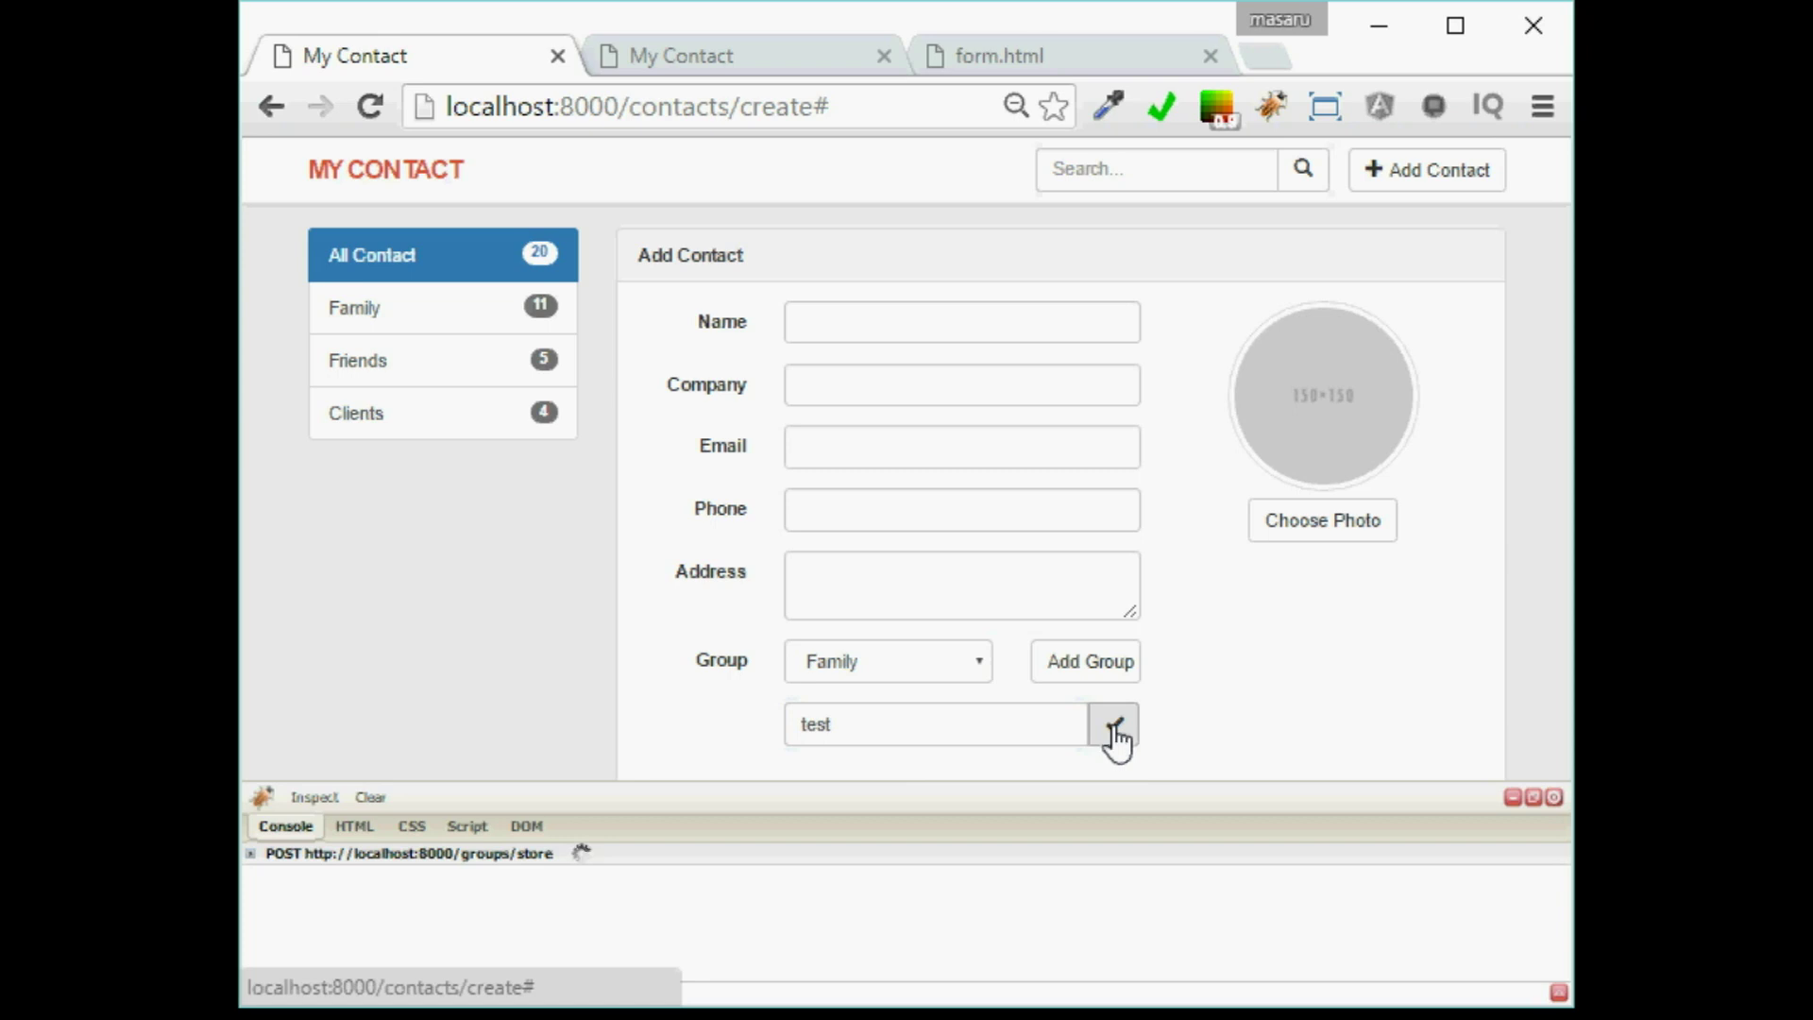
Inspect the failed POST's posted parameters and 500 error response in Firebug
click(253, 855)
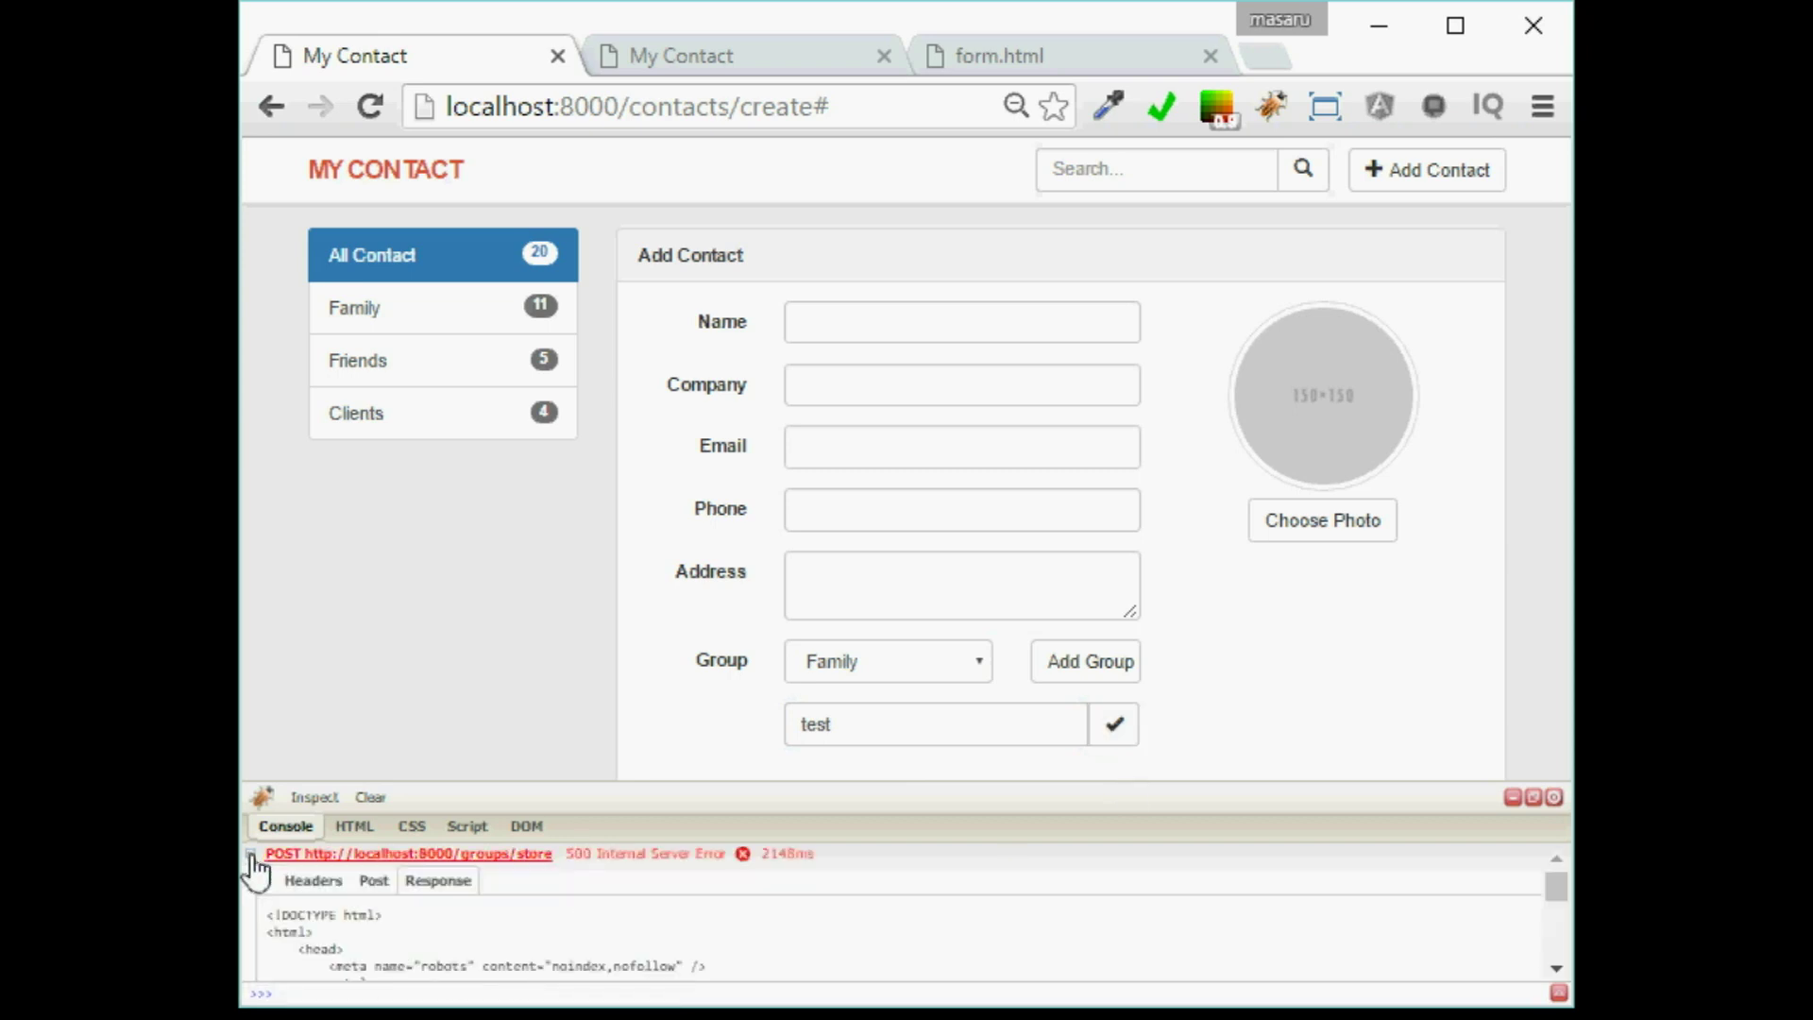
click(375, 883)
click(439, 882)
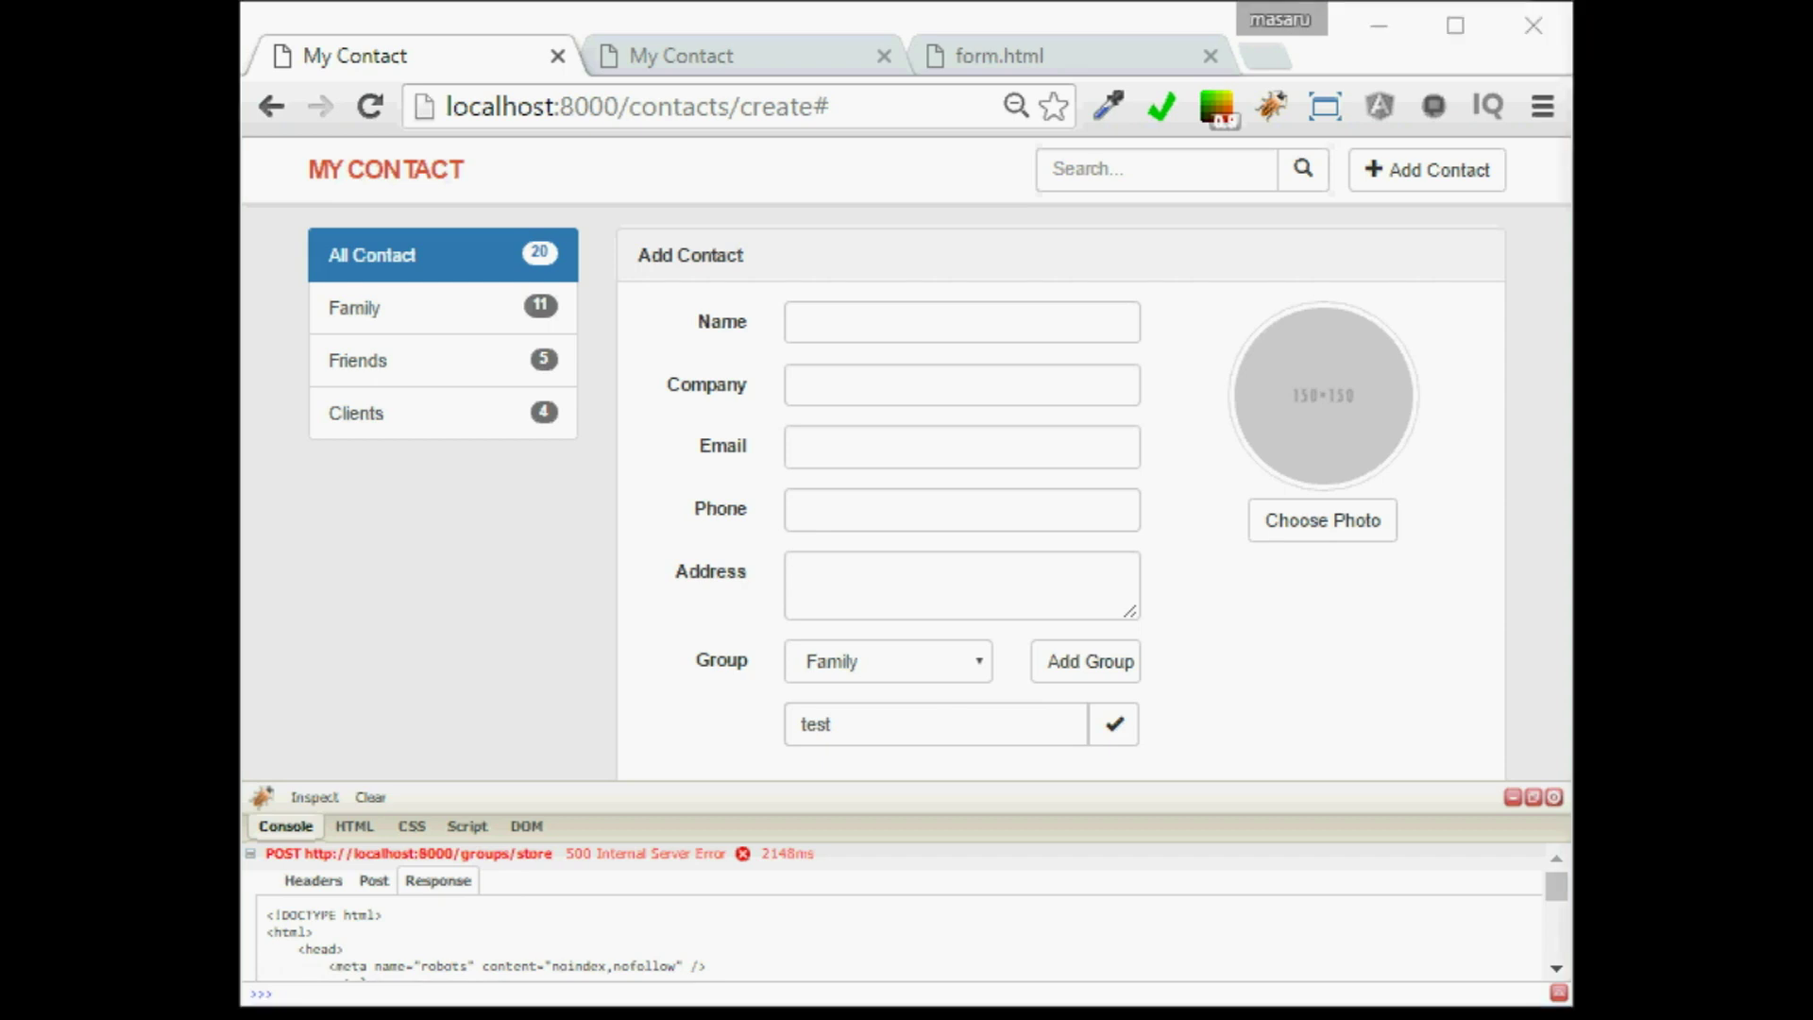
scroll(868, 935, down, 5)
scroll(808, 932, up, 5)
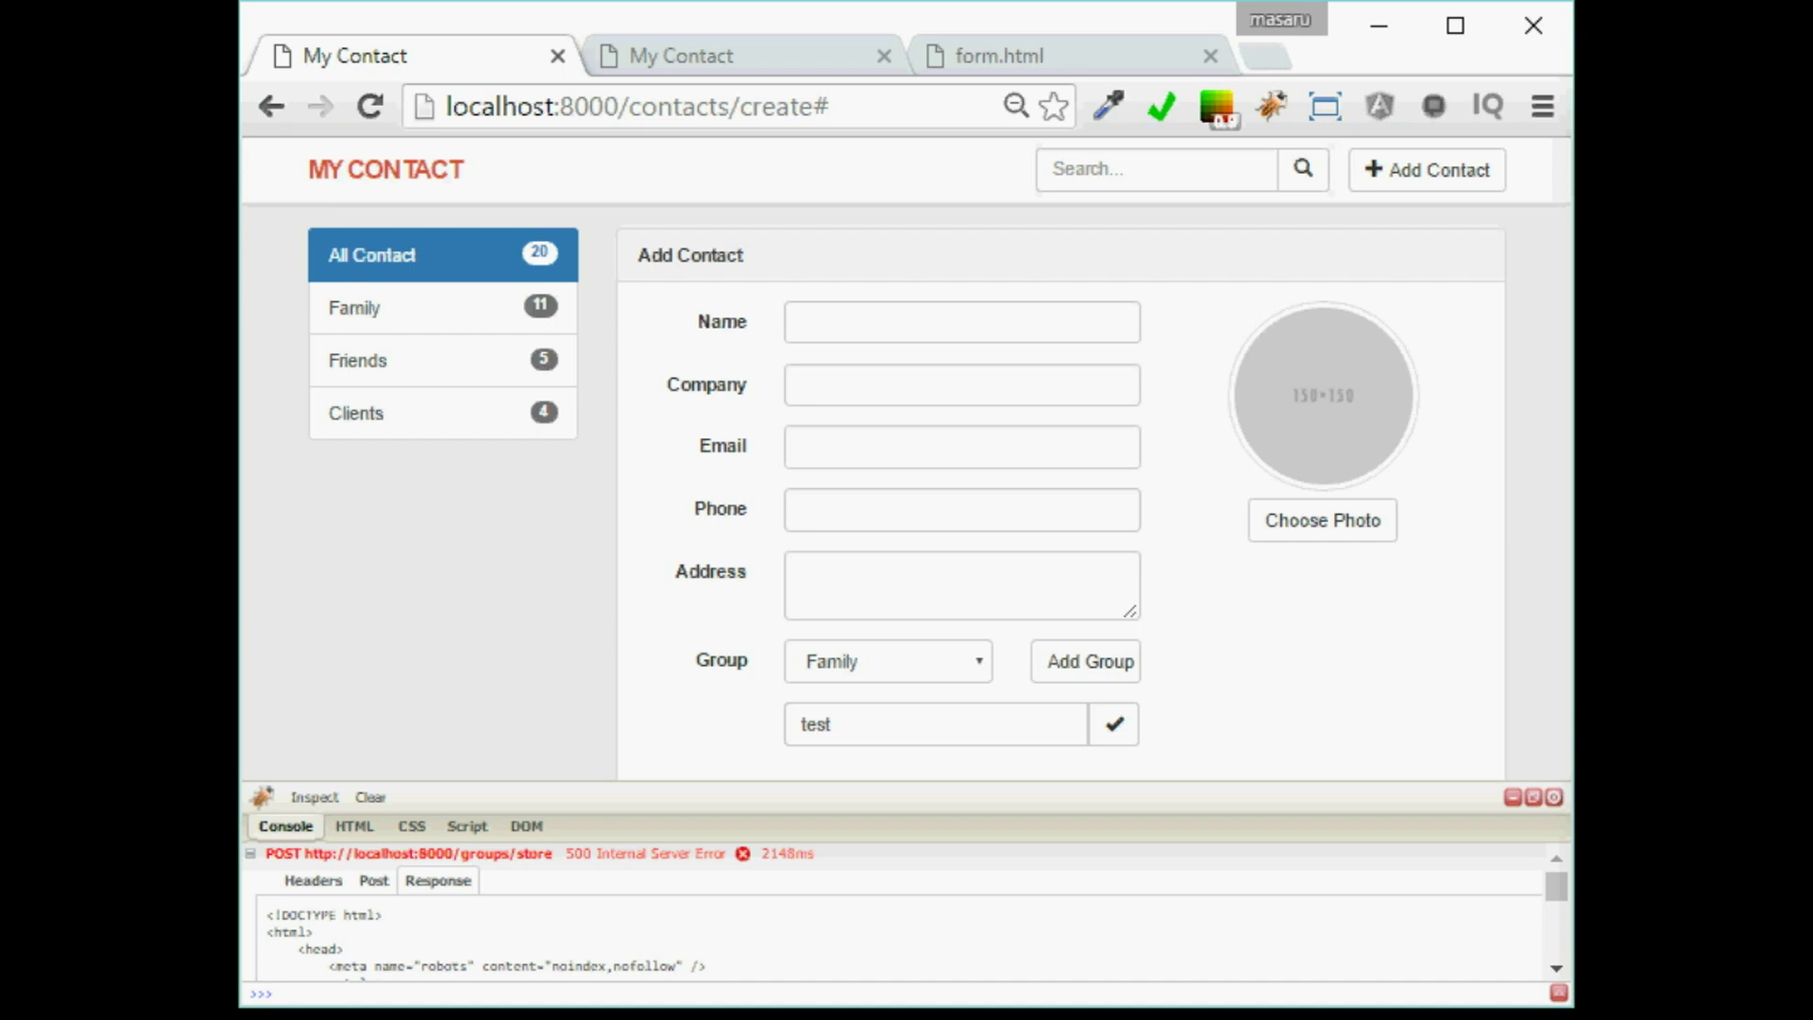
Start a new line for a _token entry in form.blade.php's AJAX data
key(alt+Tab)
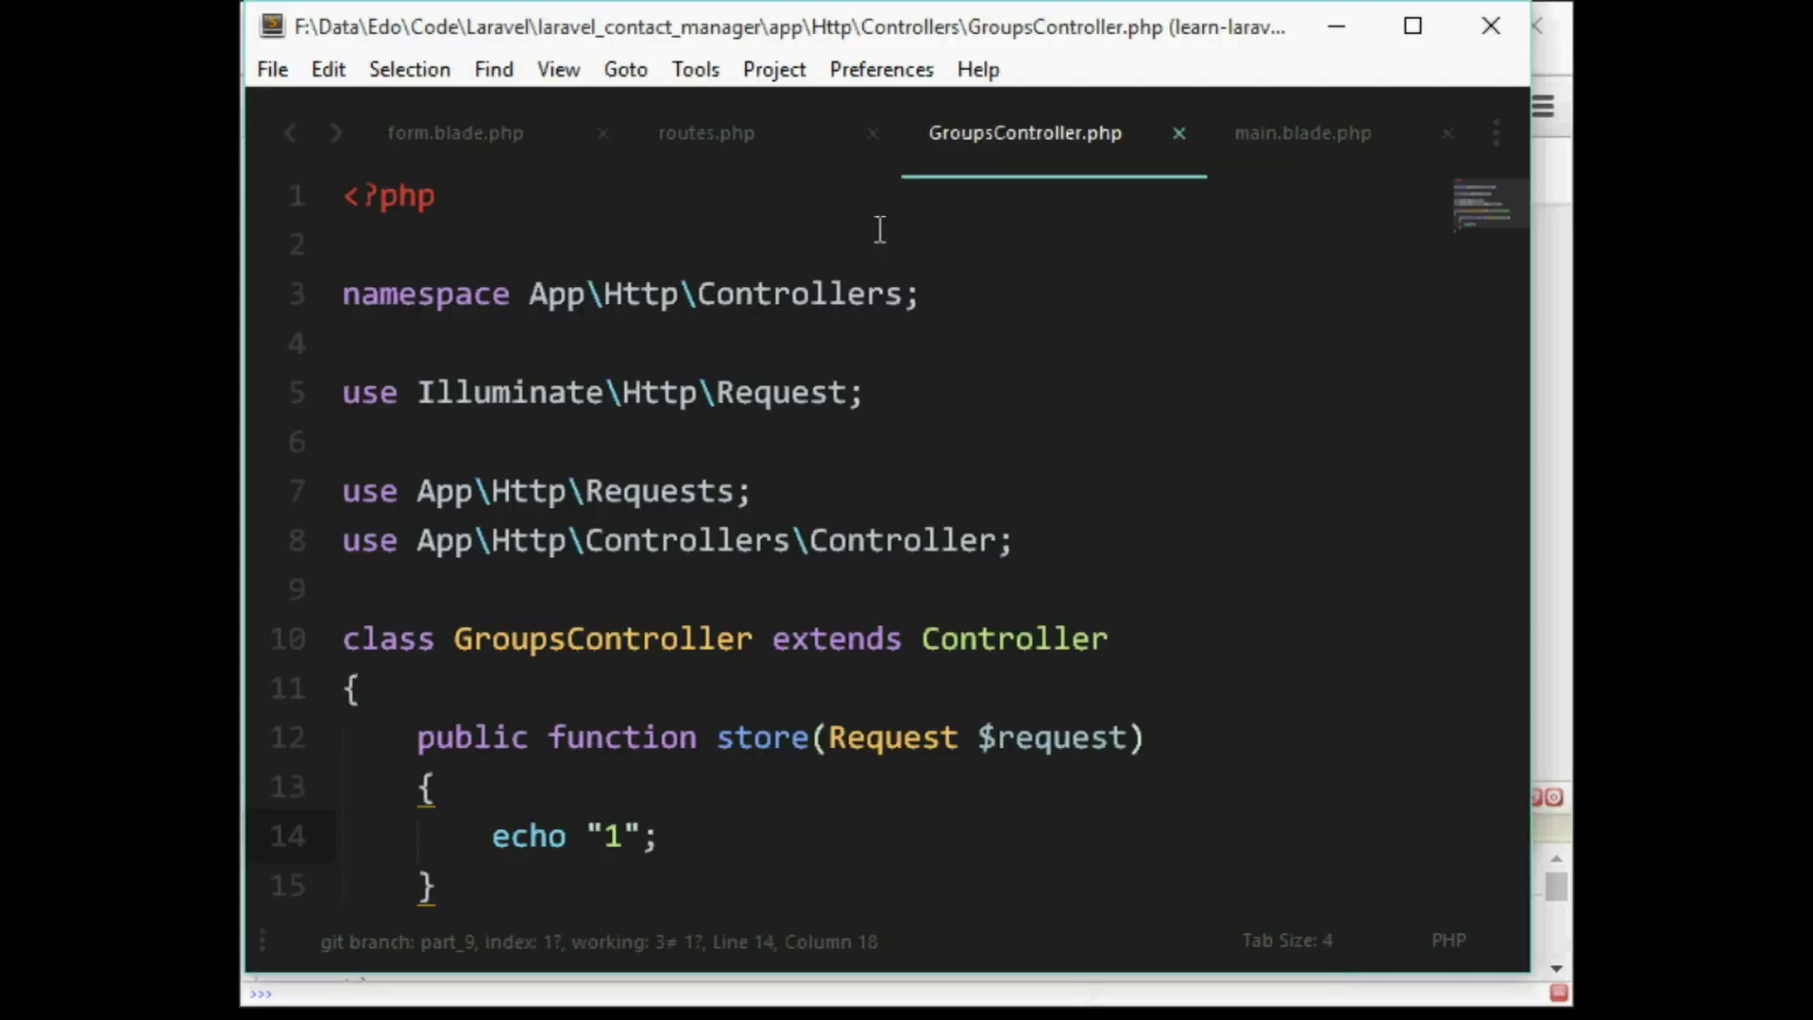
click(419, 134)
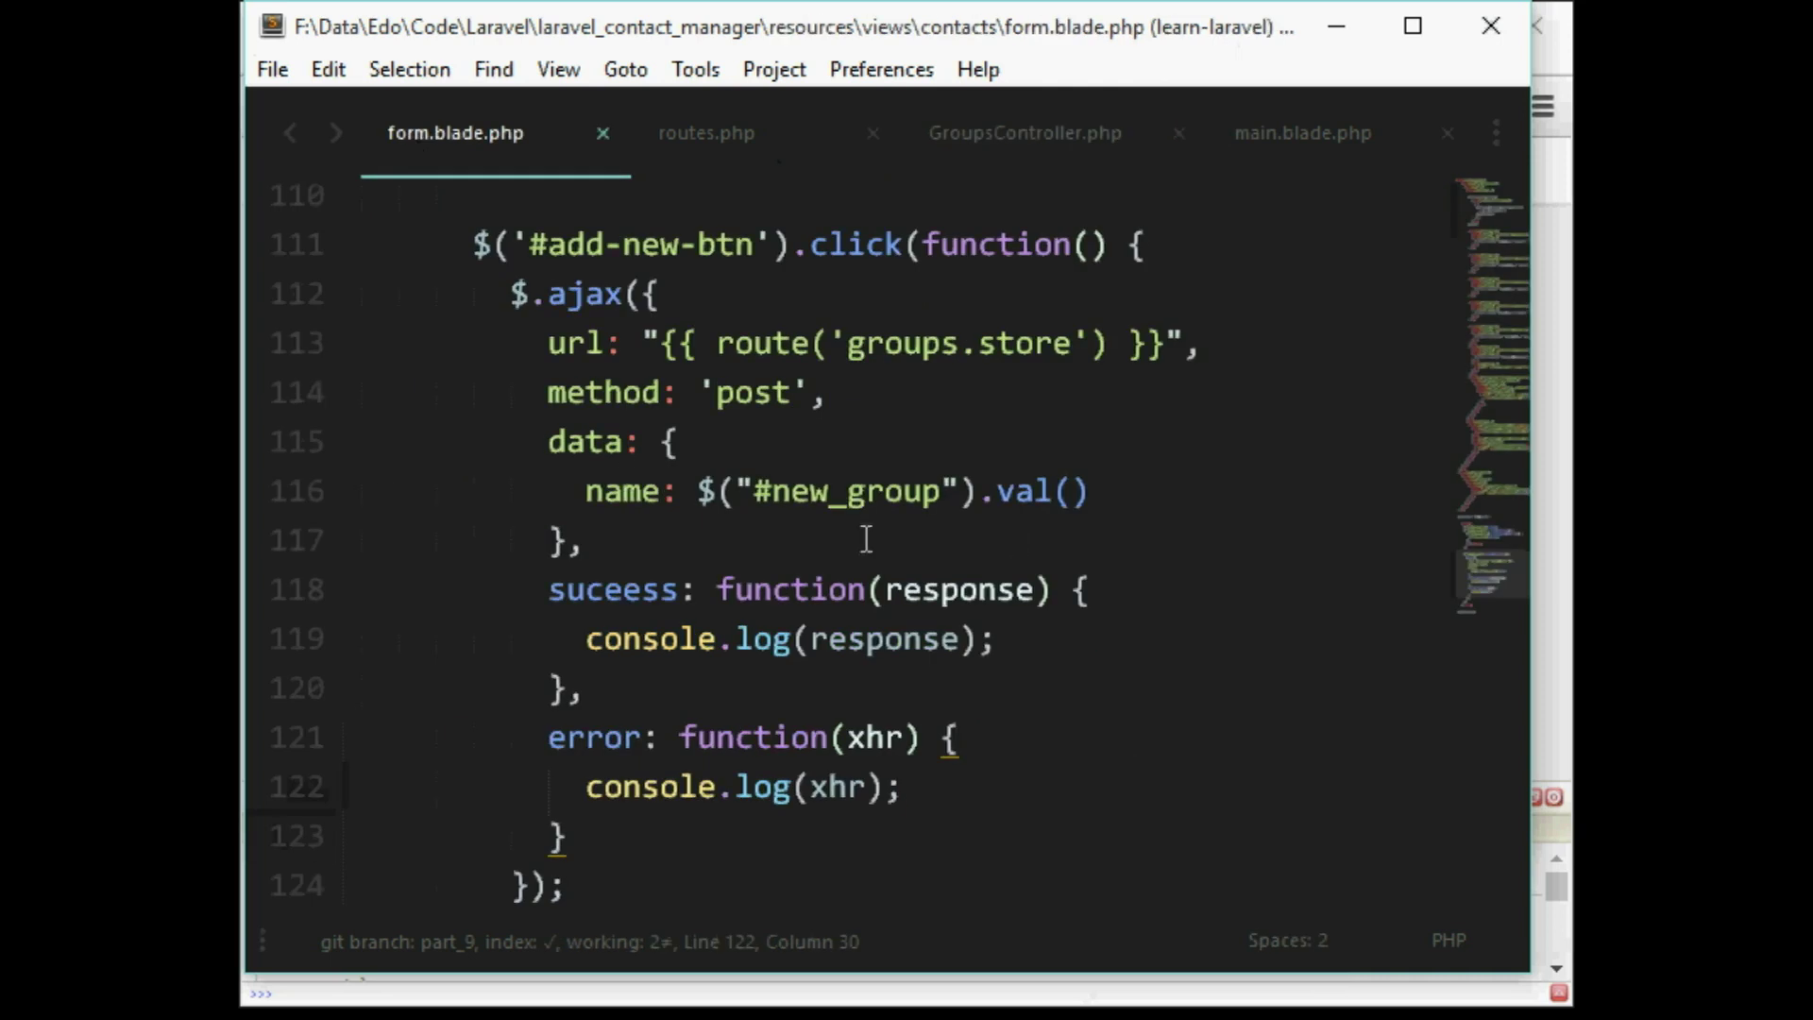
click(1147, 492)
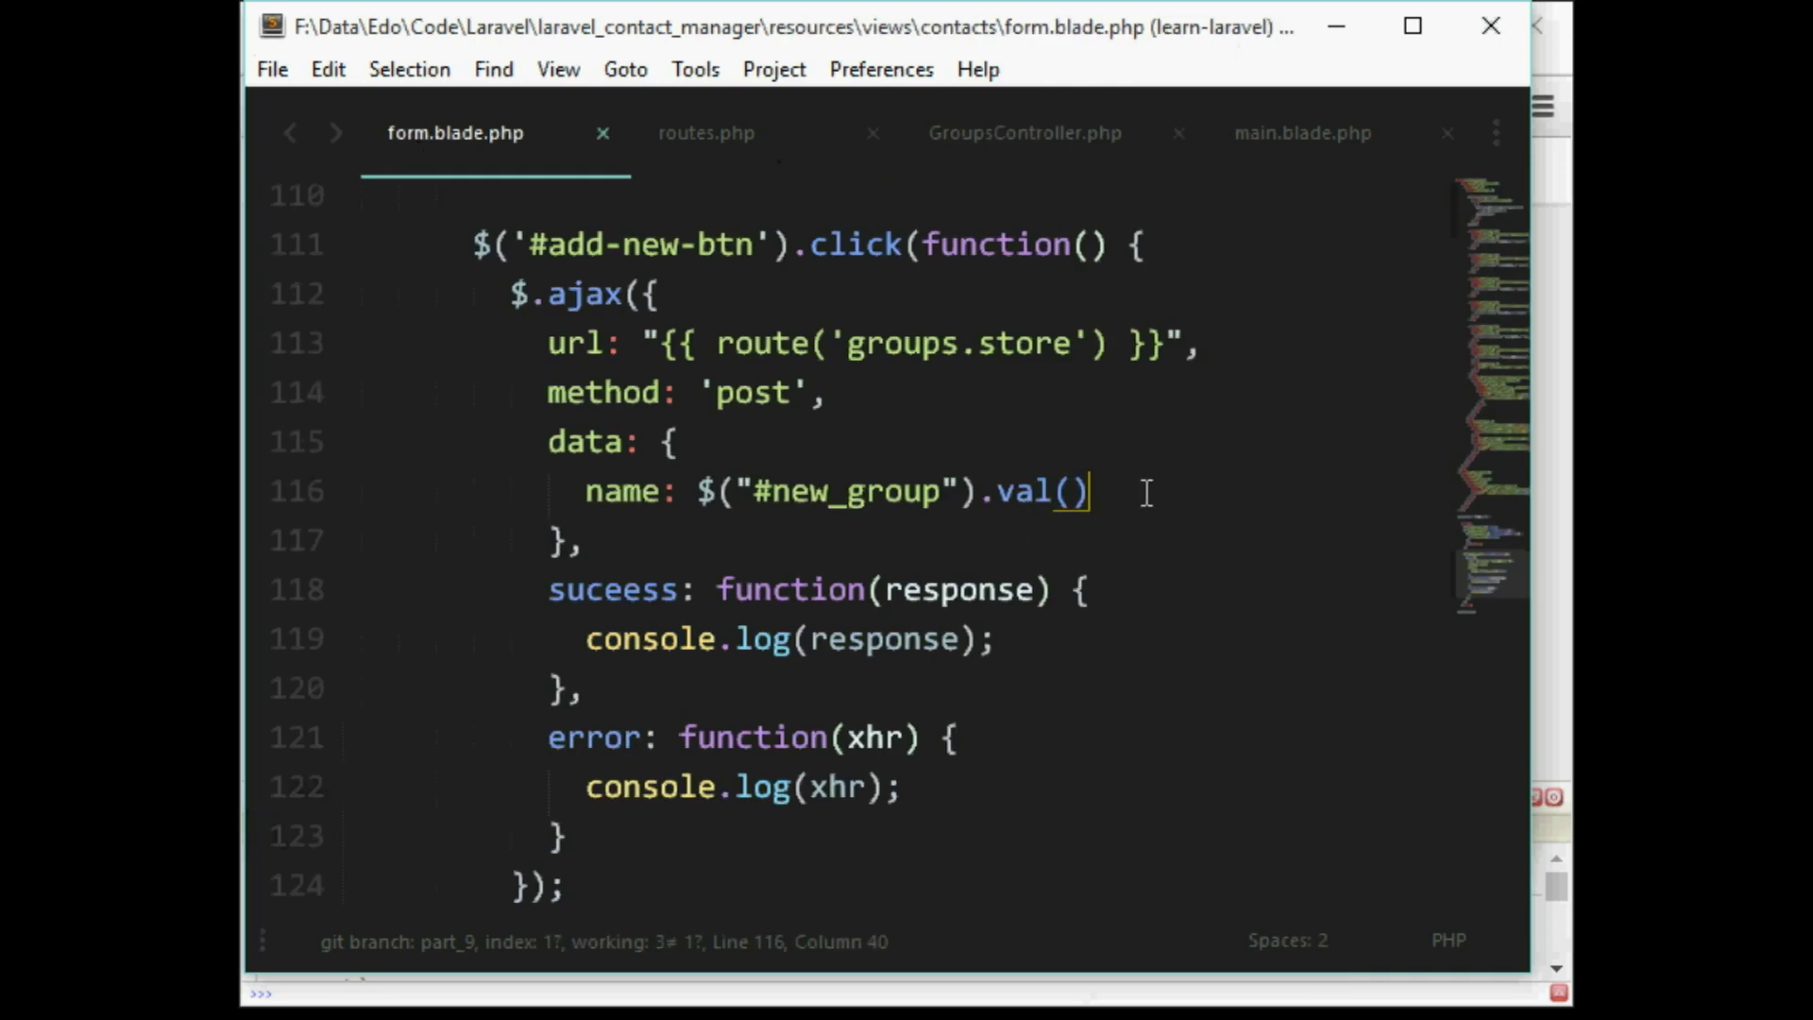
text(,)
key(Return)
text(_token)
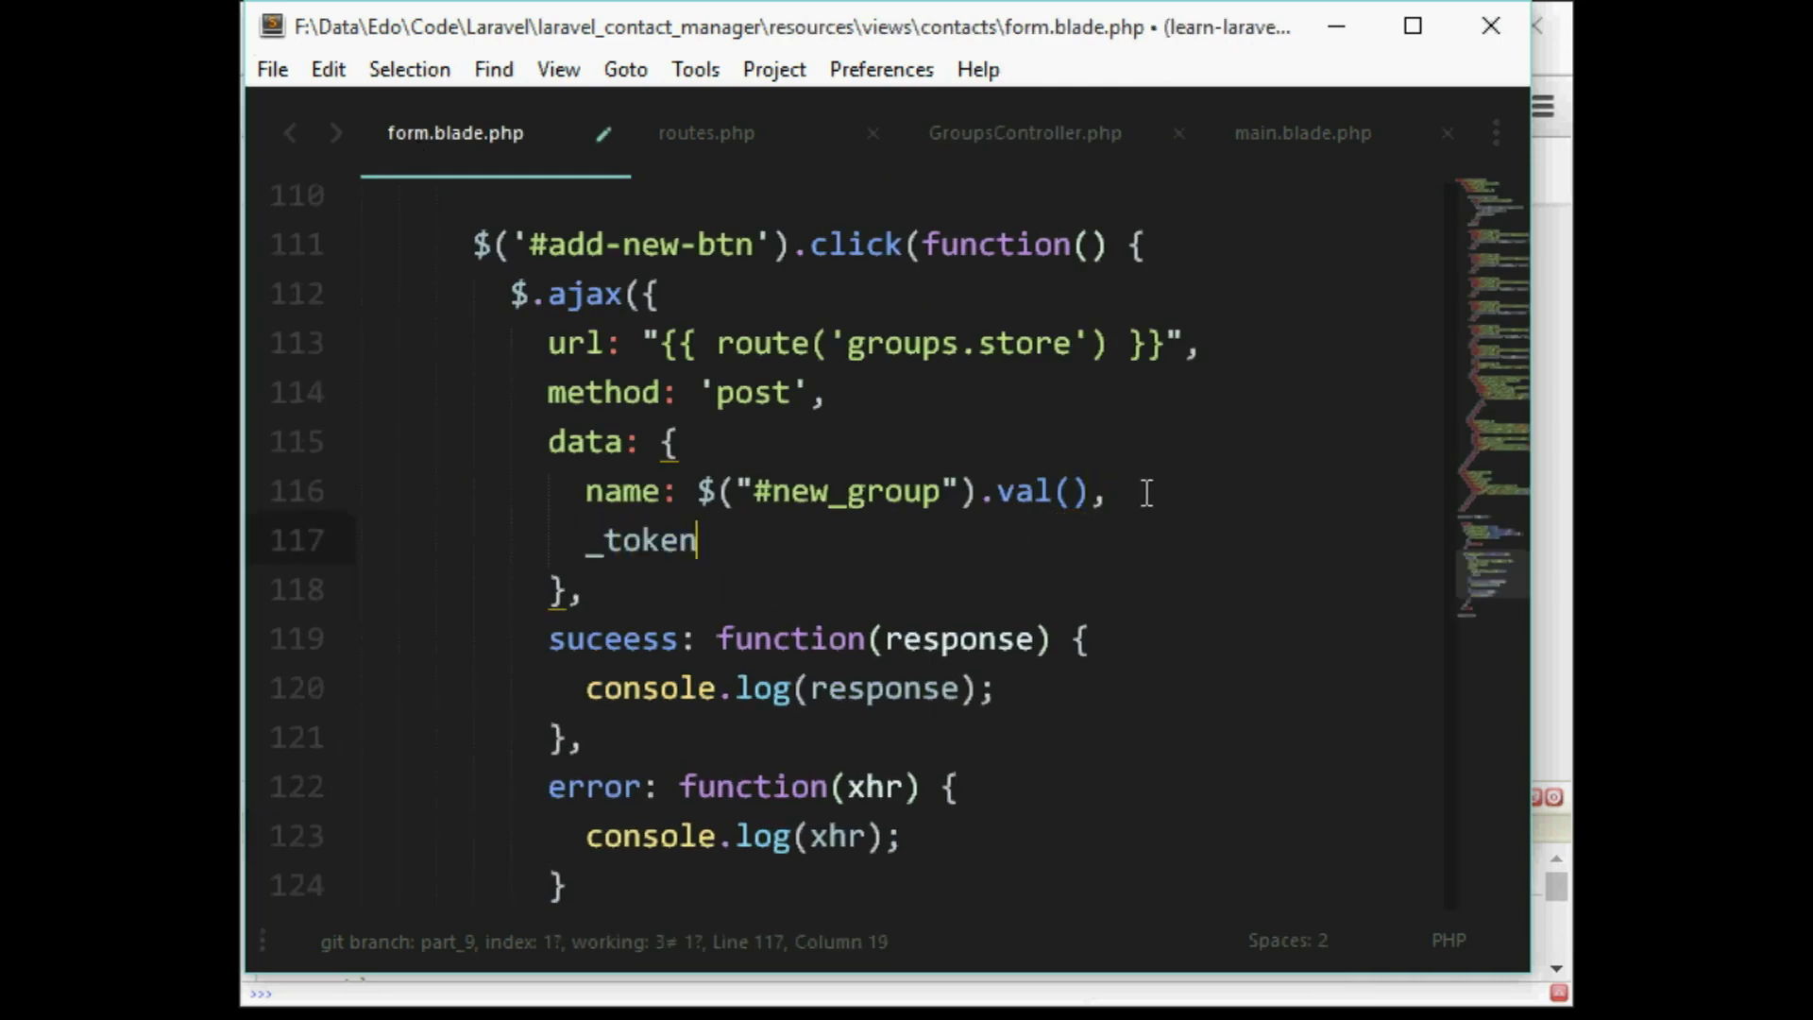
text(: $()
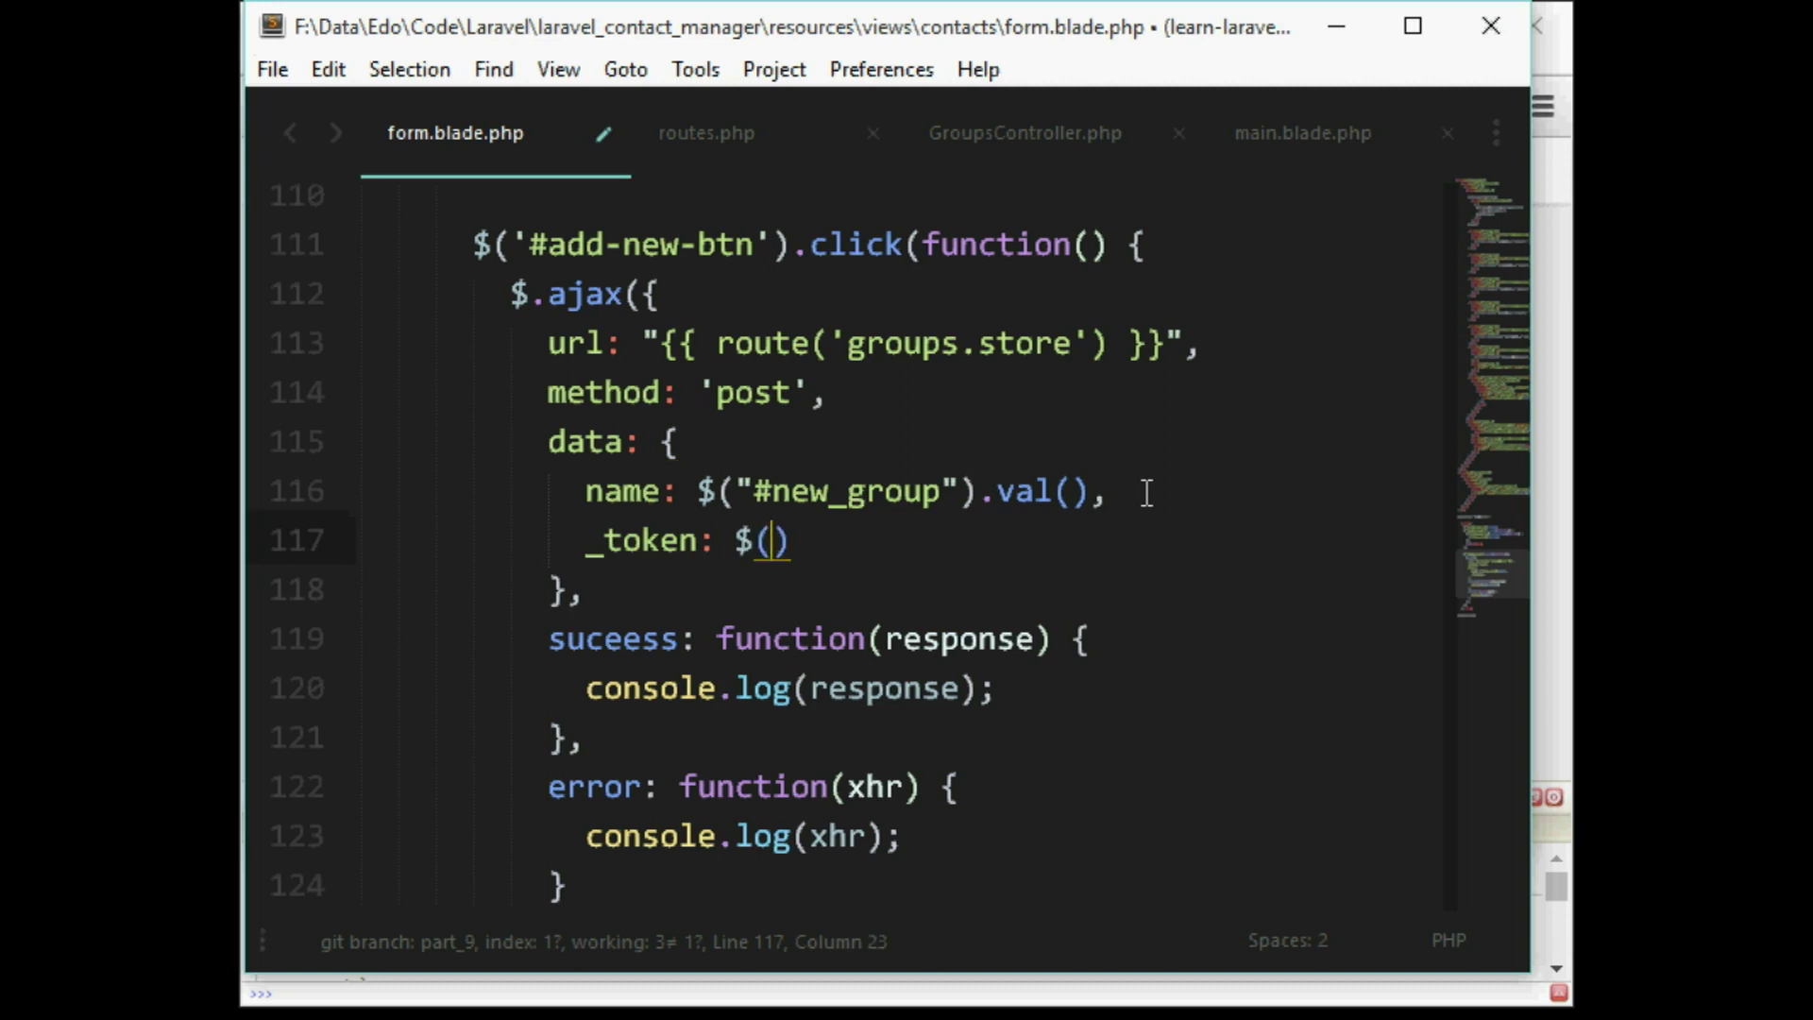
Confirm the page source has a hidden _token input, then close the source view
key(alt+Tab)
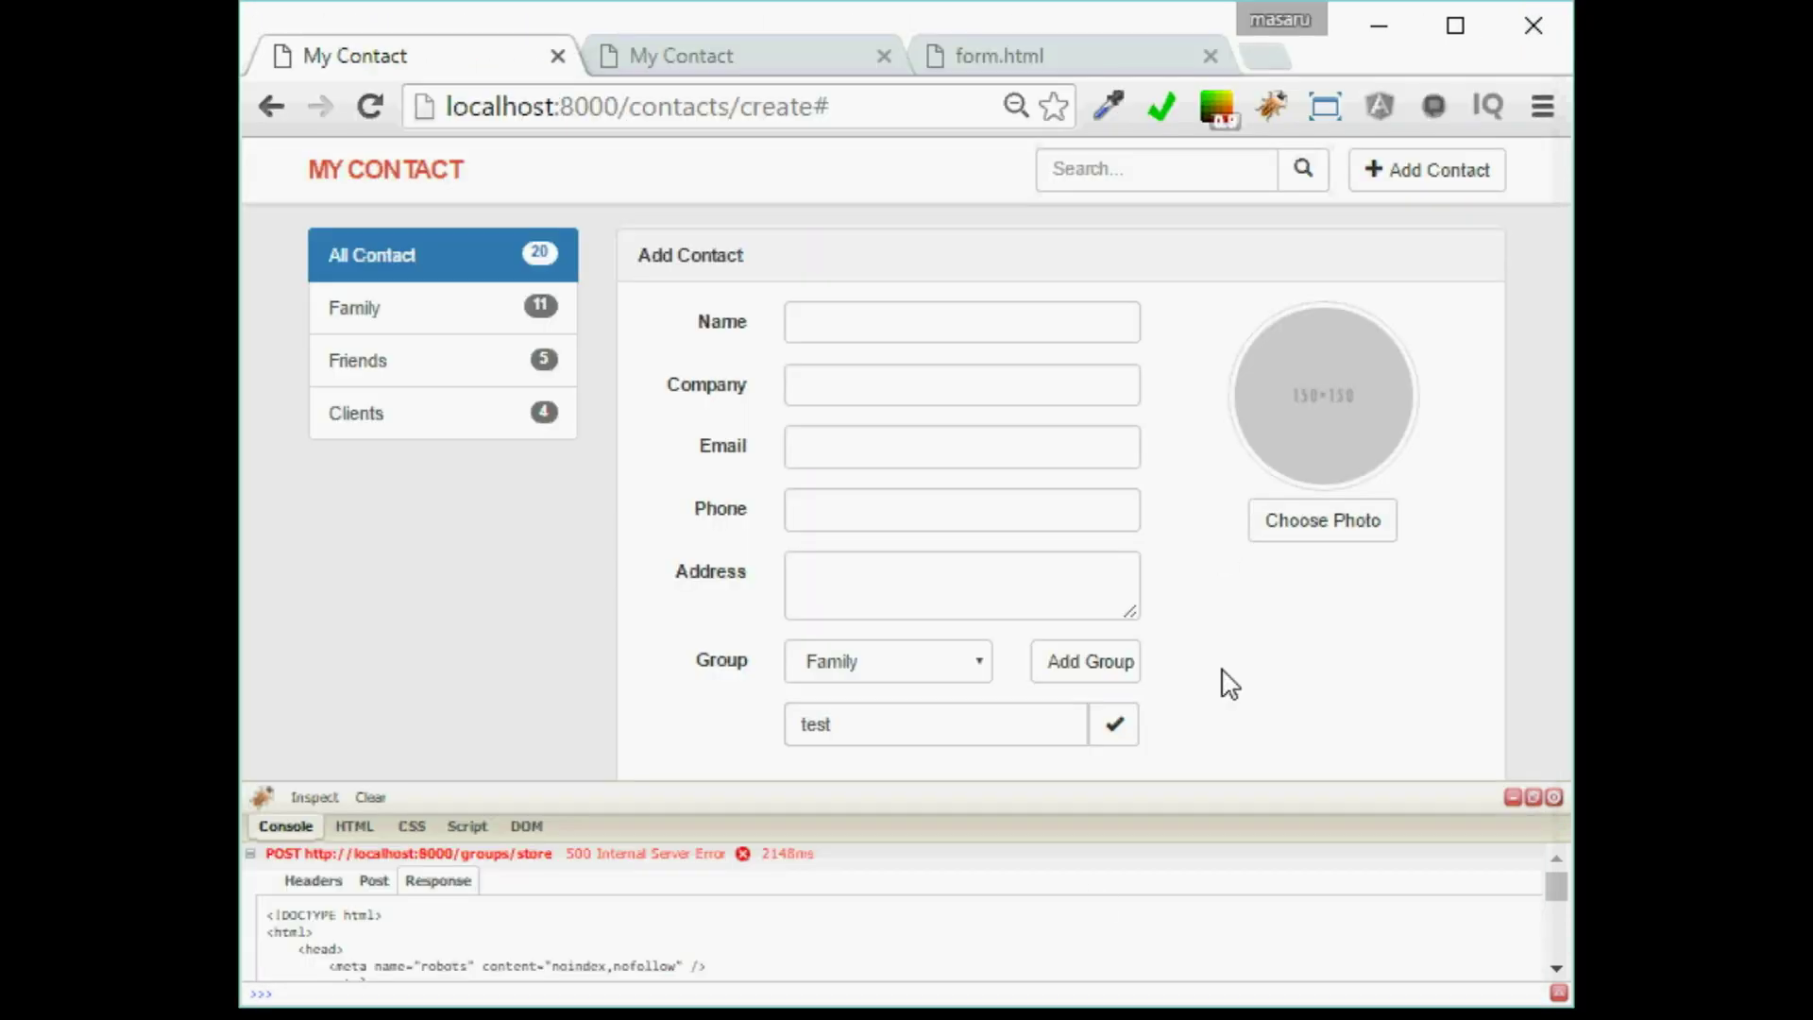
right_click(536, 631)
click(609, 981)
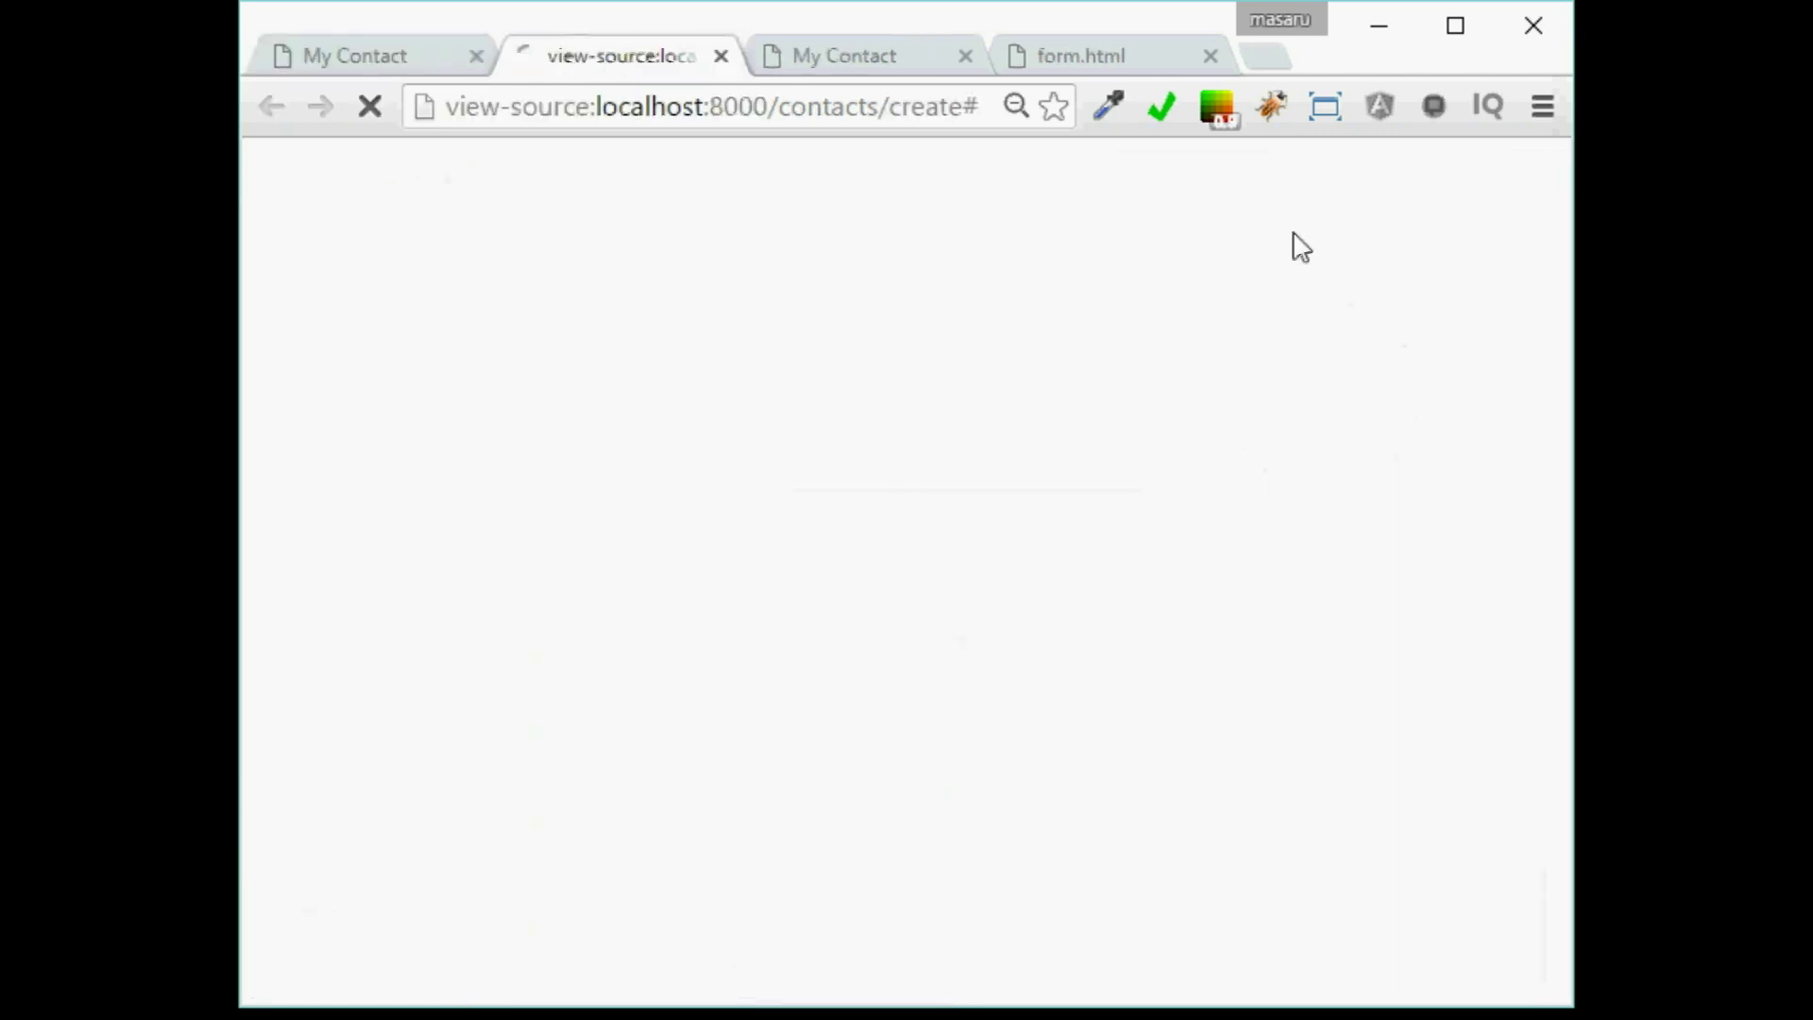
key(ctrl+f)
text(_token)
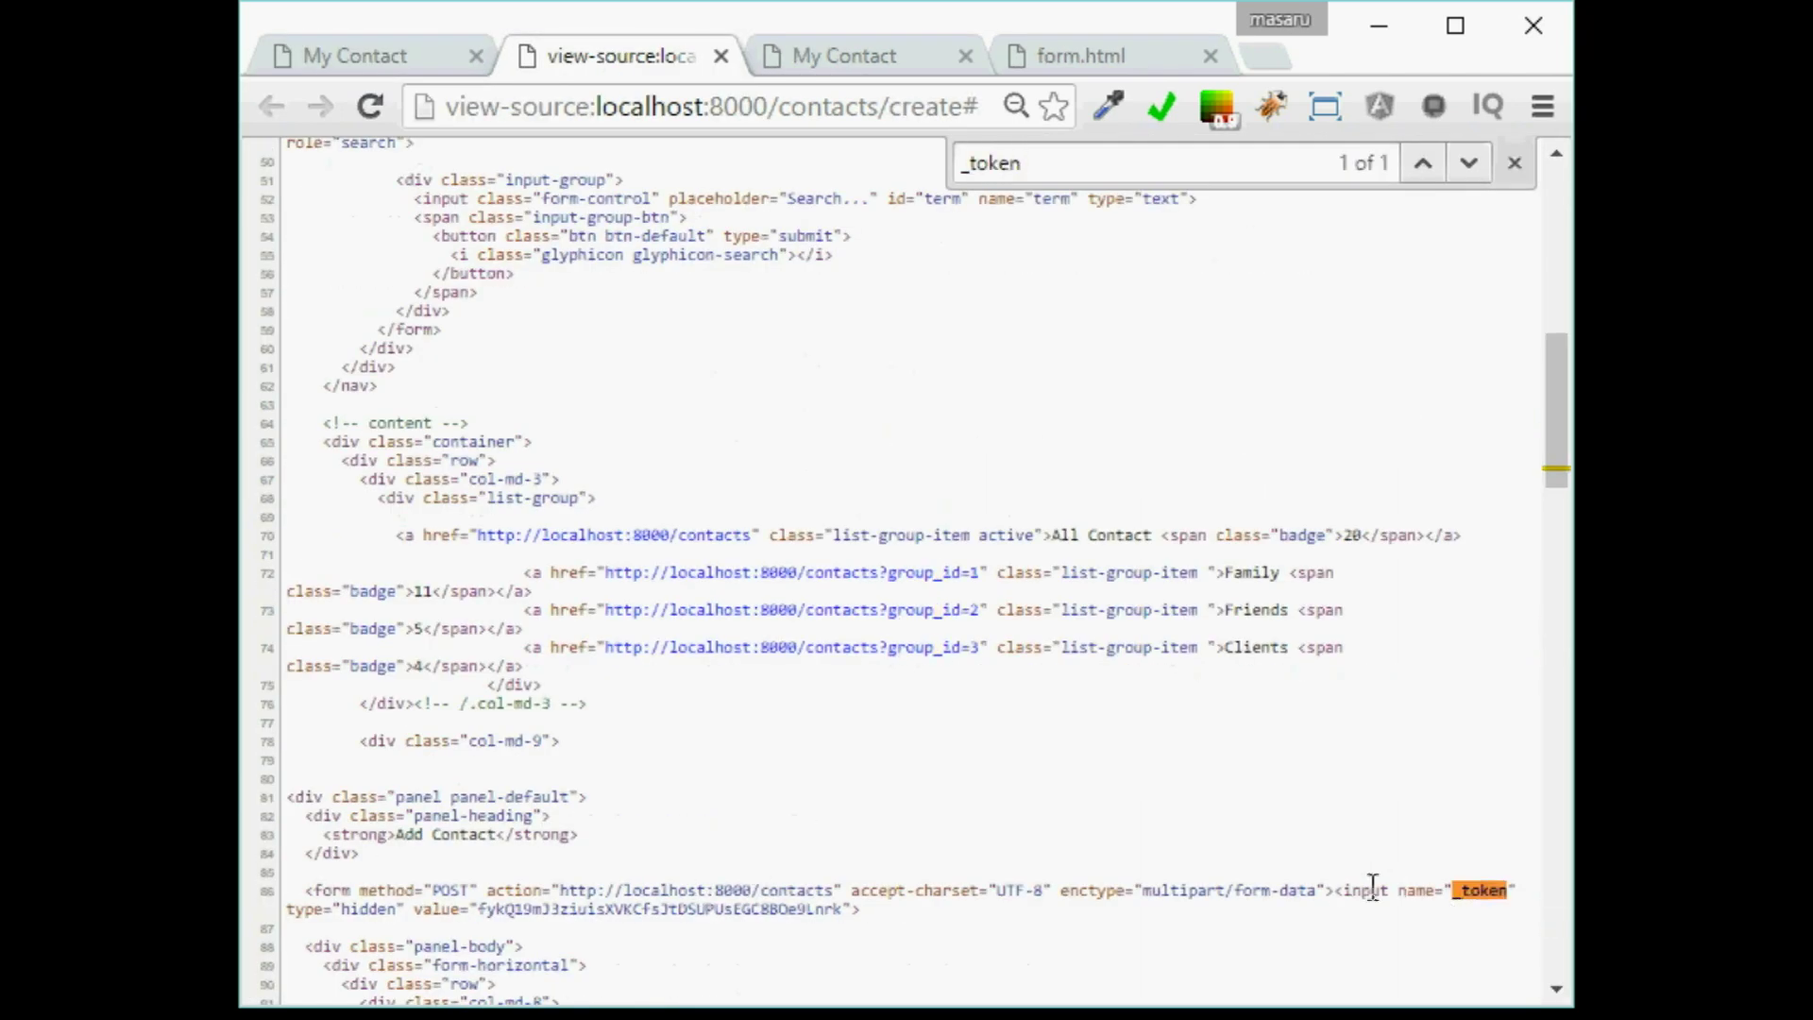
drag(1336, 890, 946, 960)
click(946, 960)
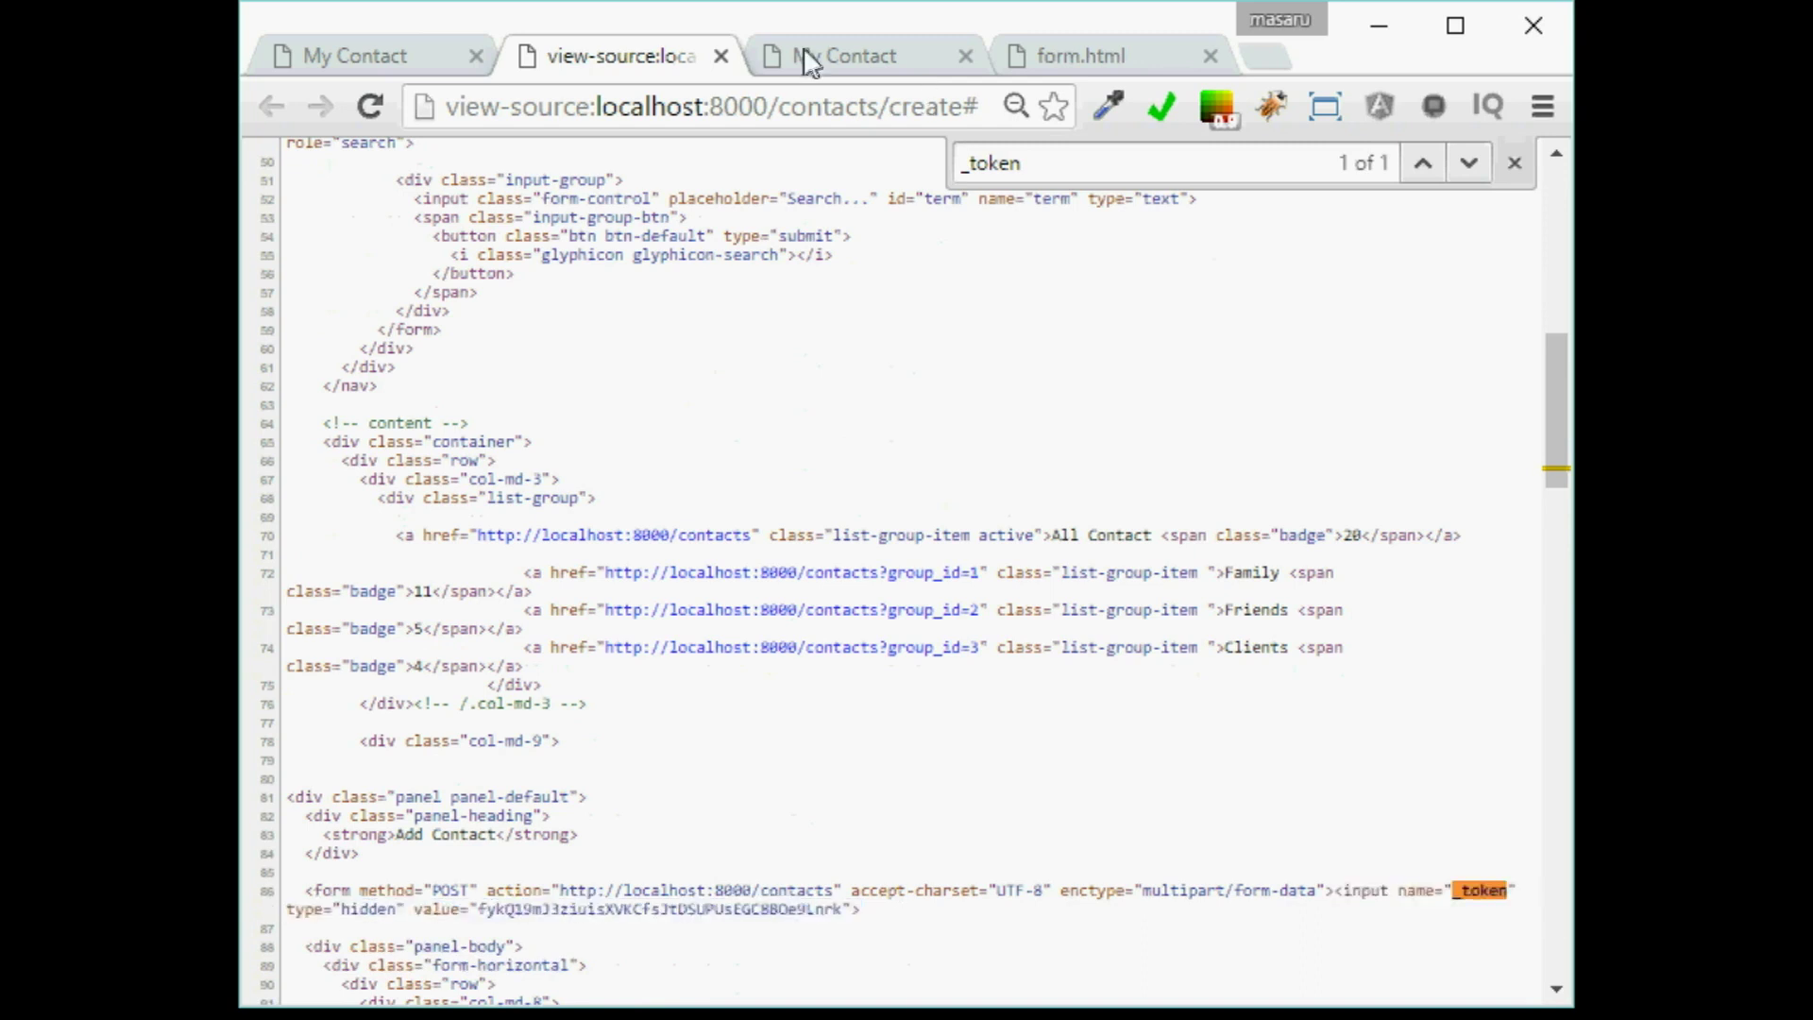
click(719, 56)
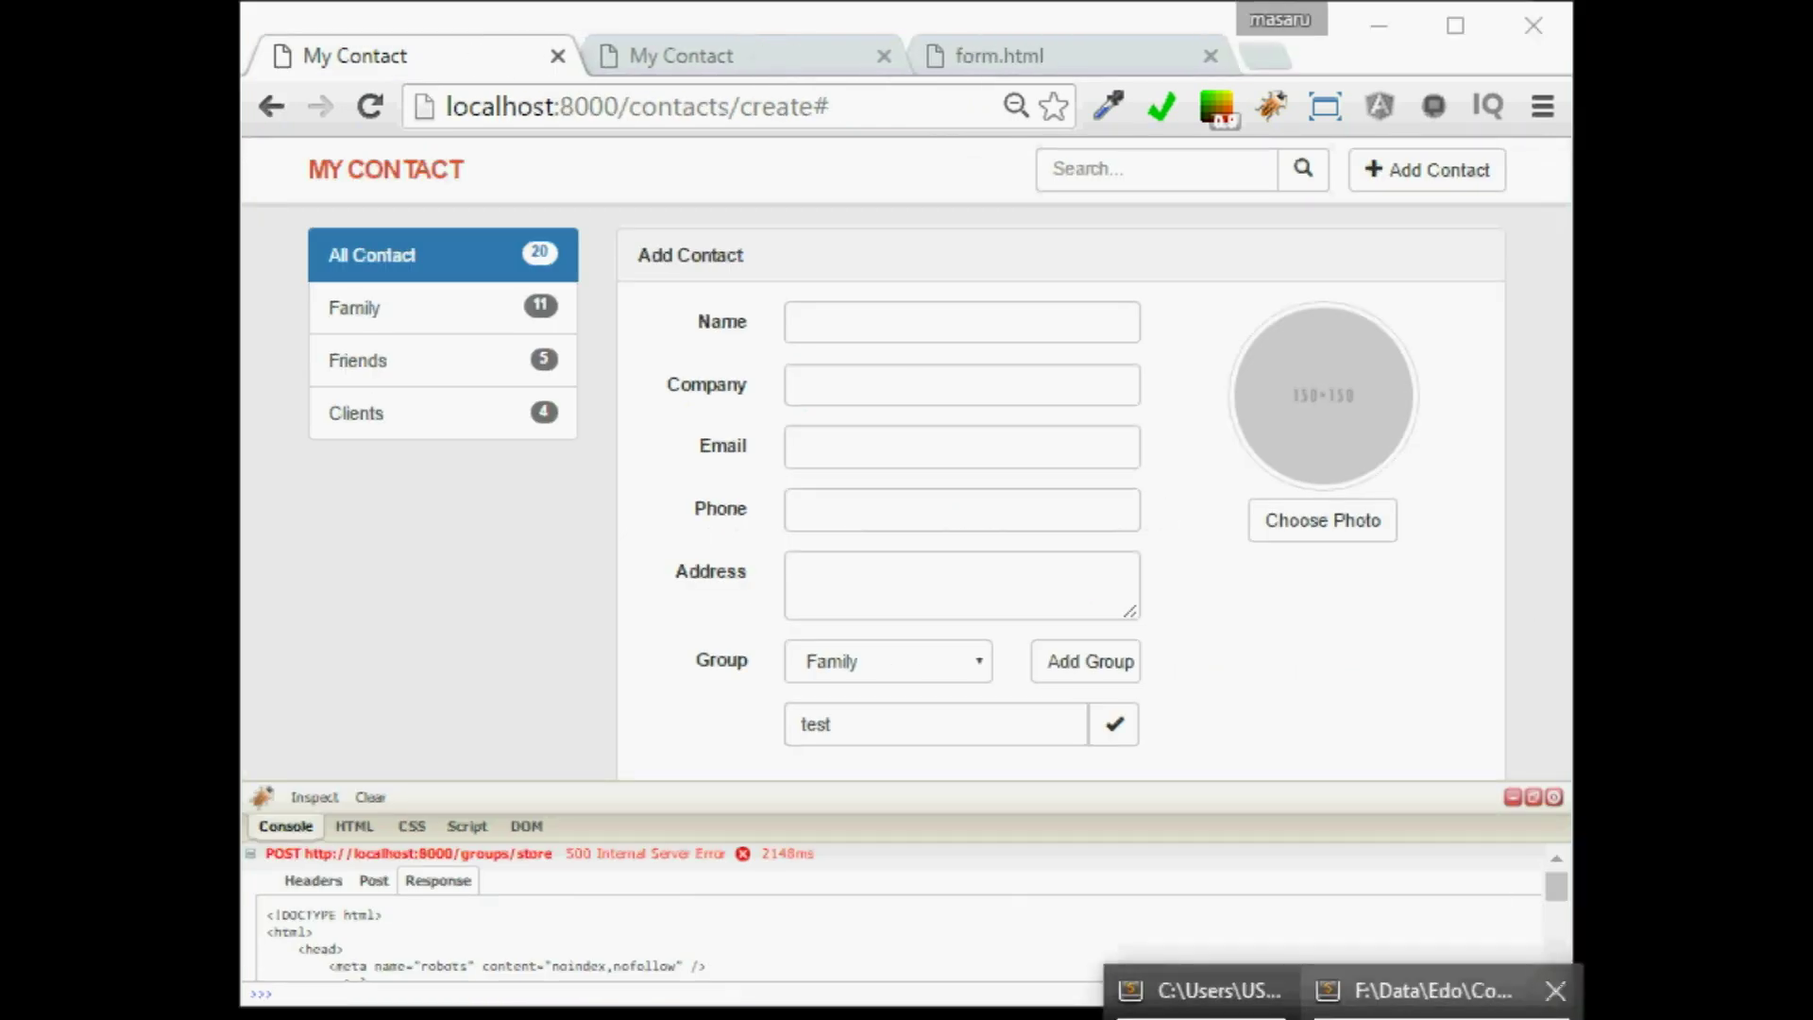
Set the AJAX _token to $("input[name=_token]").val() and save form.blade.php
click(1431, 992)
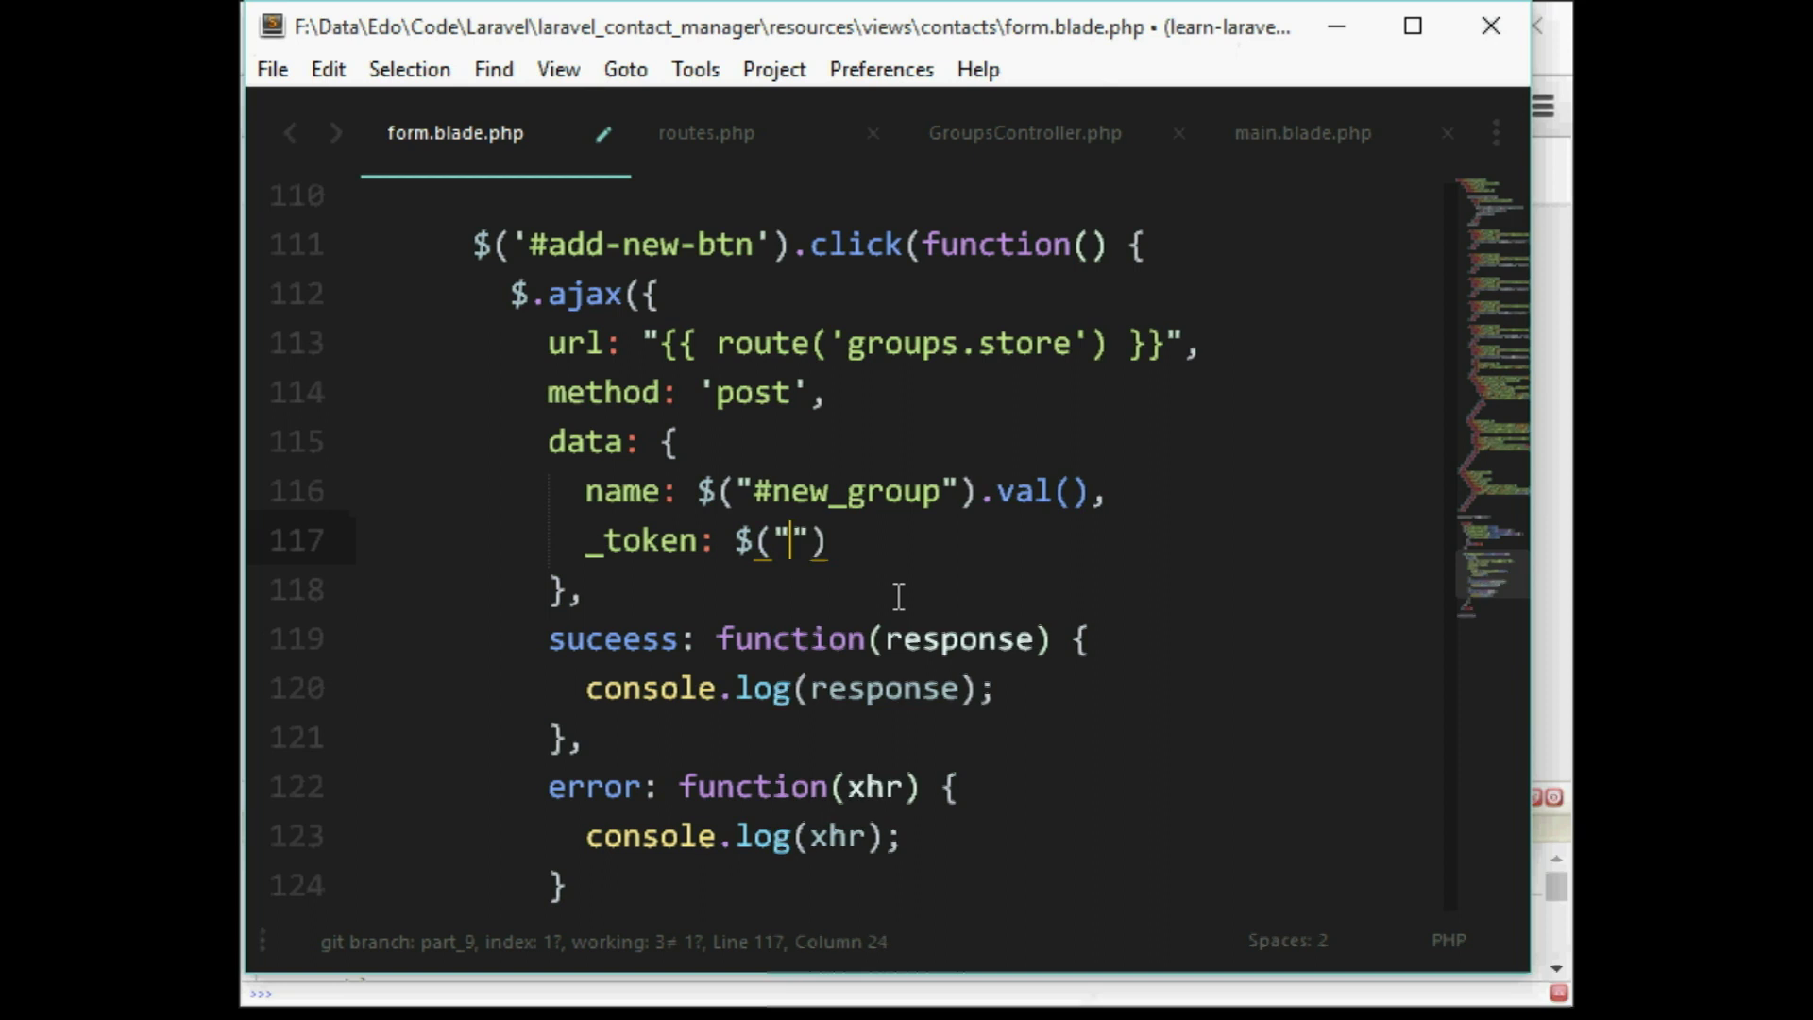
text("inputn)
key(BackSpace)
text([name=_)
text(_oken_token)
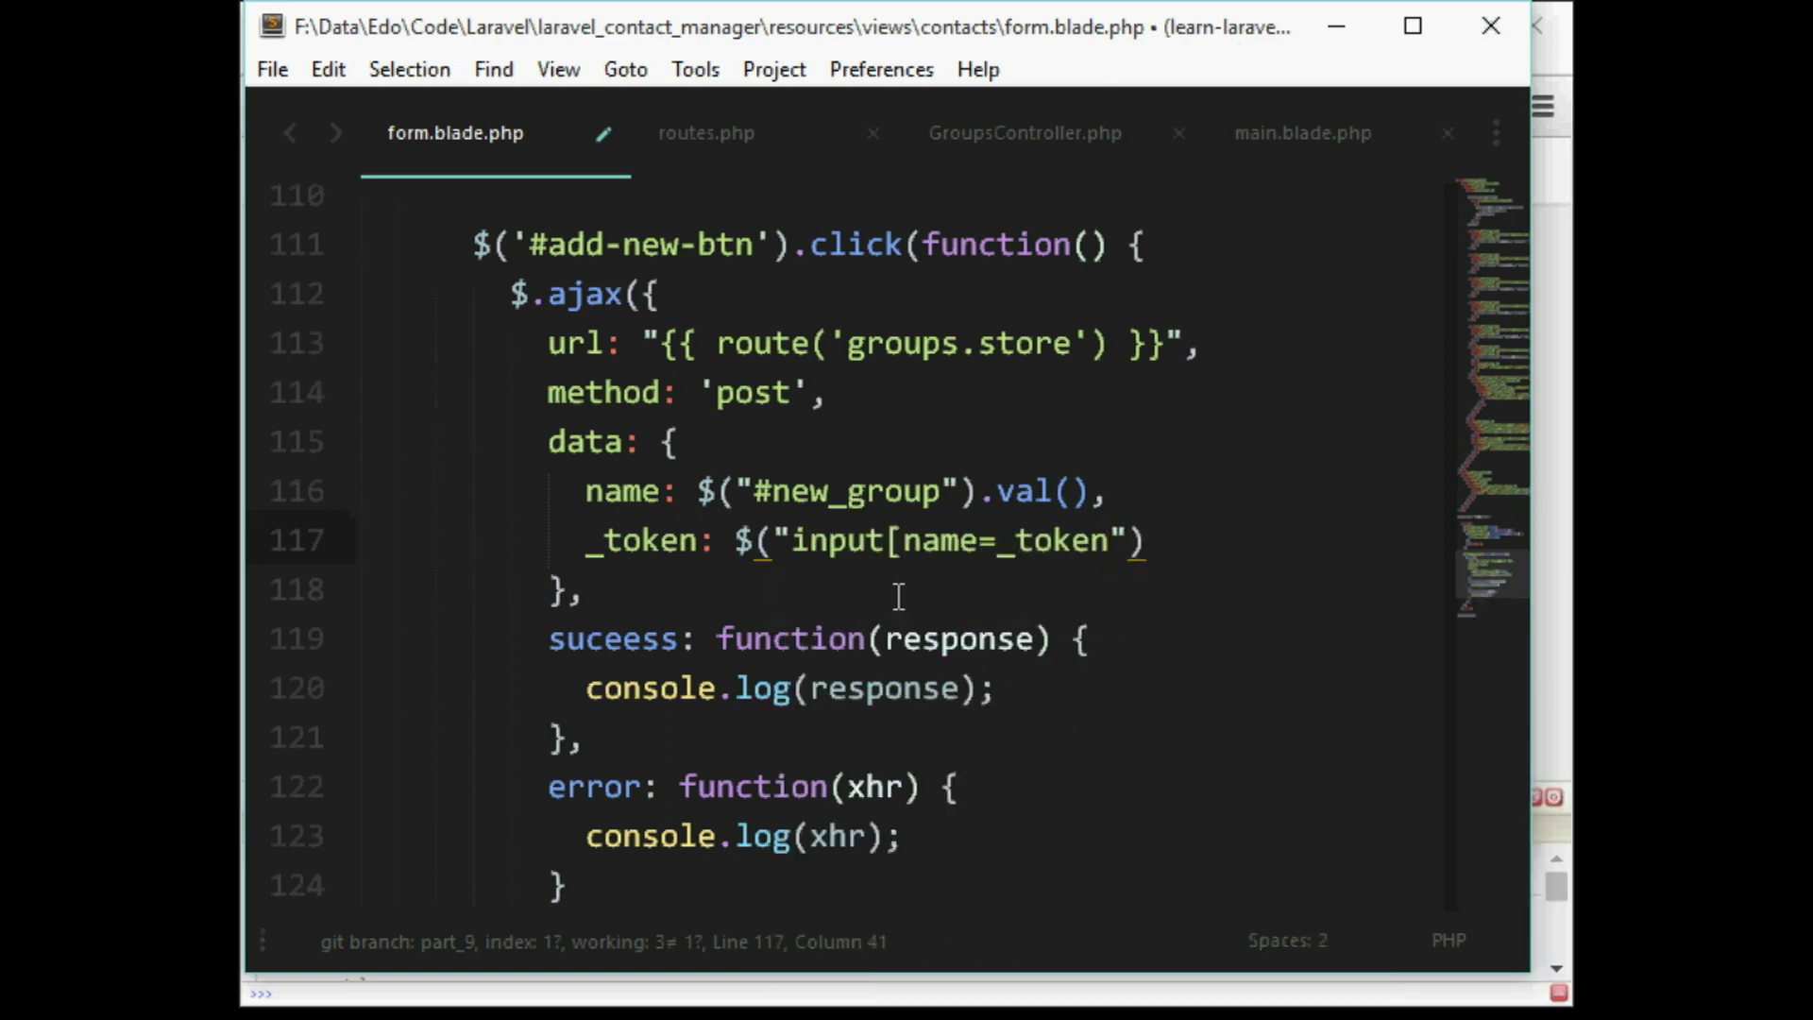
text(])
text(val()
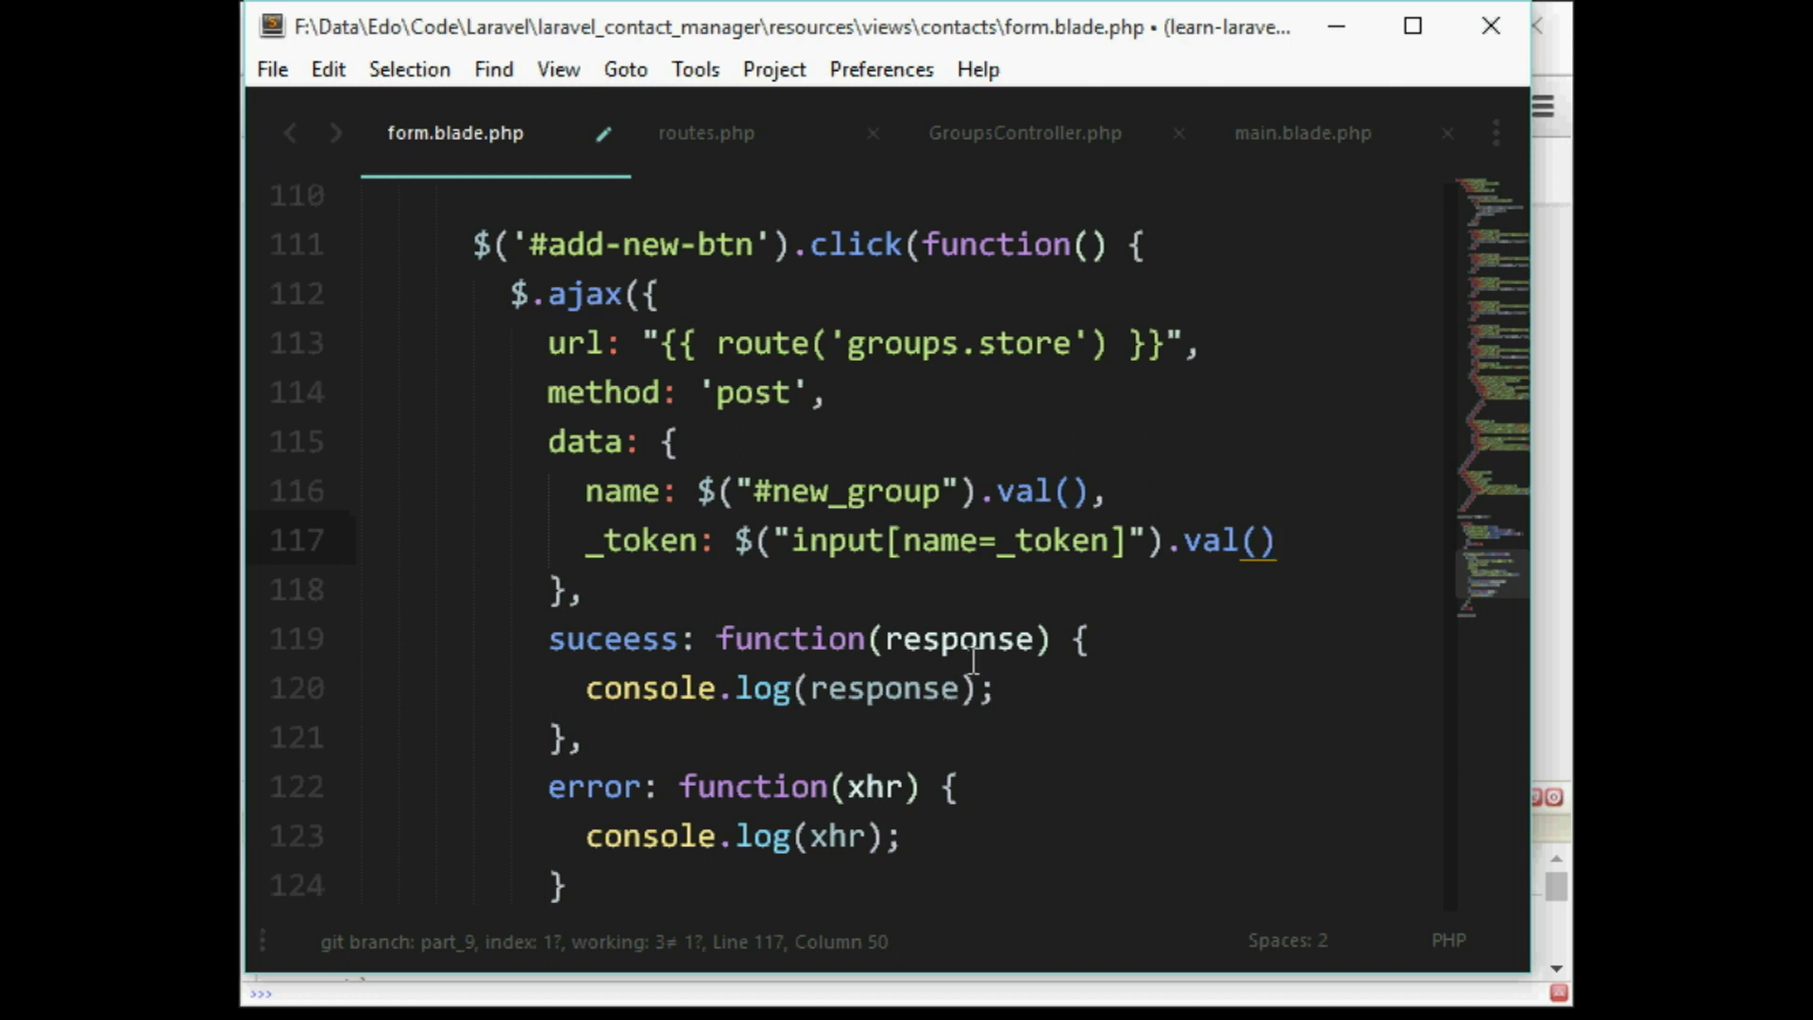
key(ctrl+s)
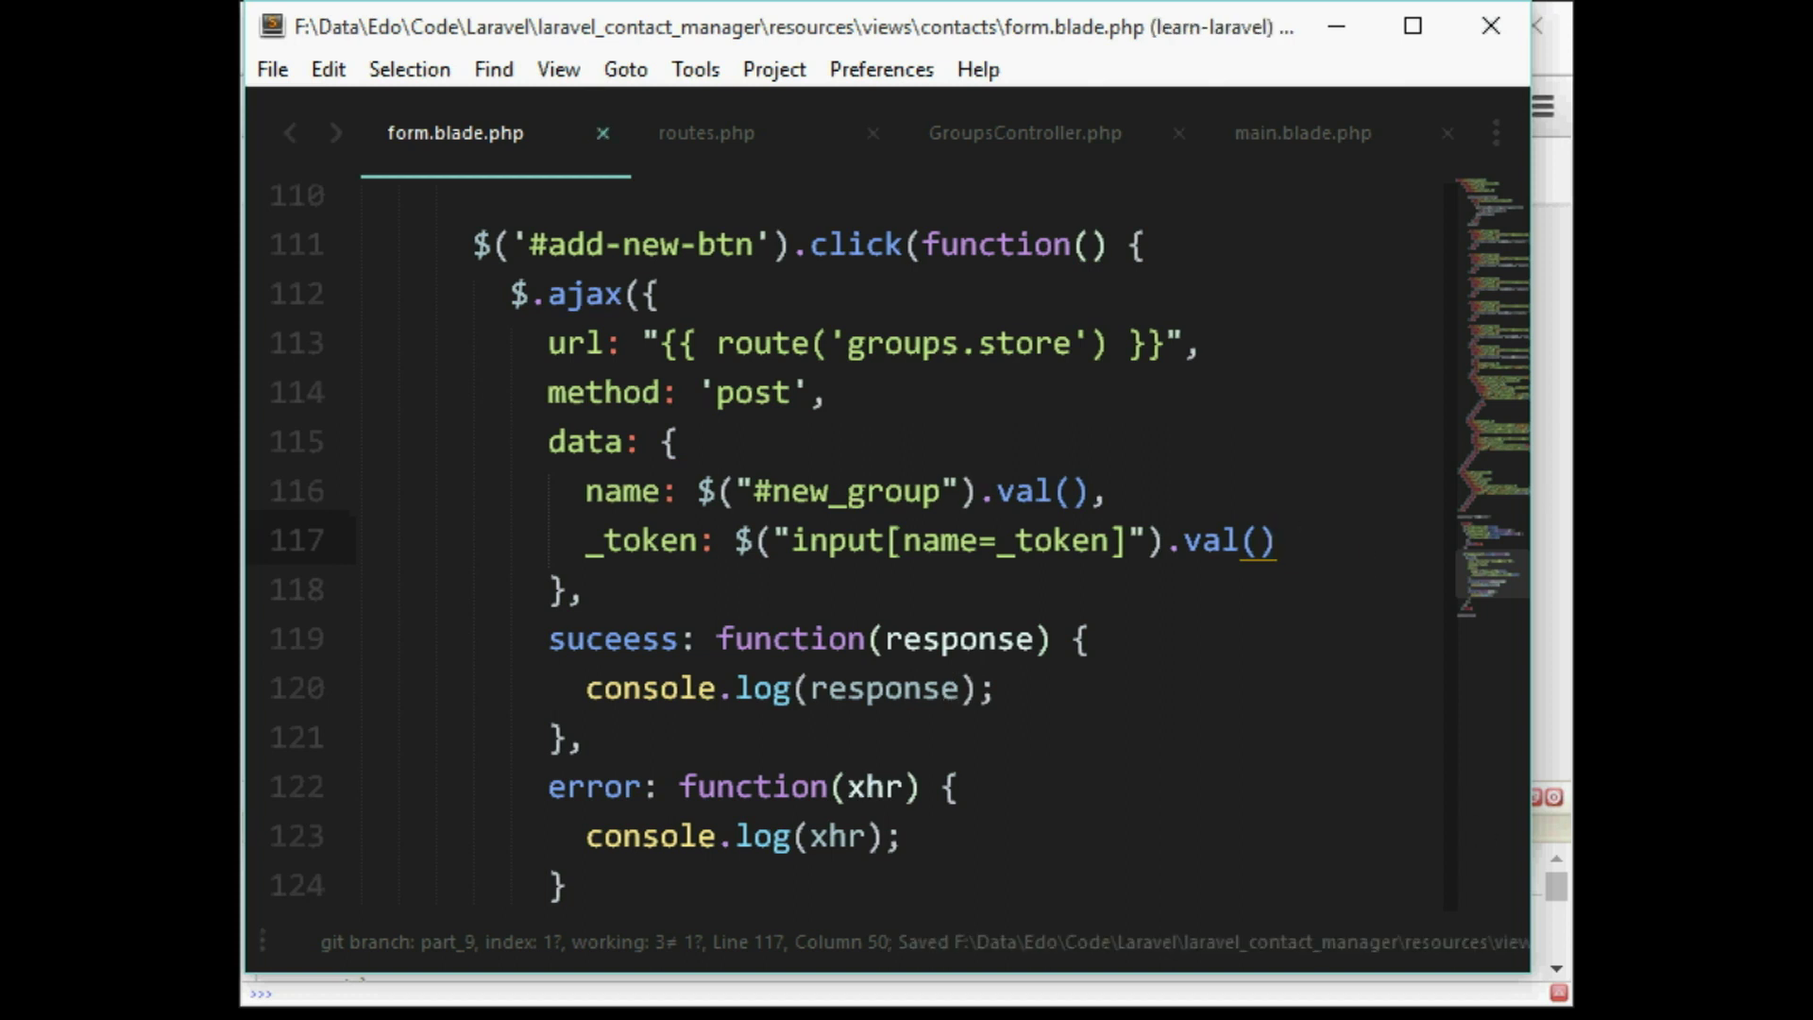
Try csrf_token() for the line 117 token, undo back to the input value, and save
shift+click(739, 543)
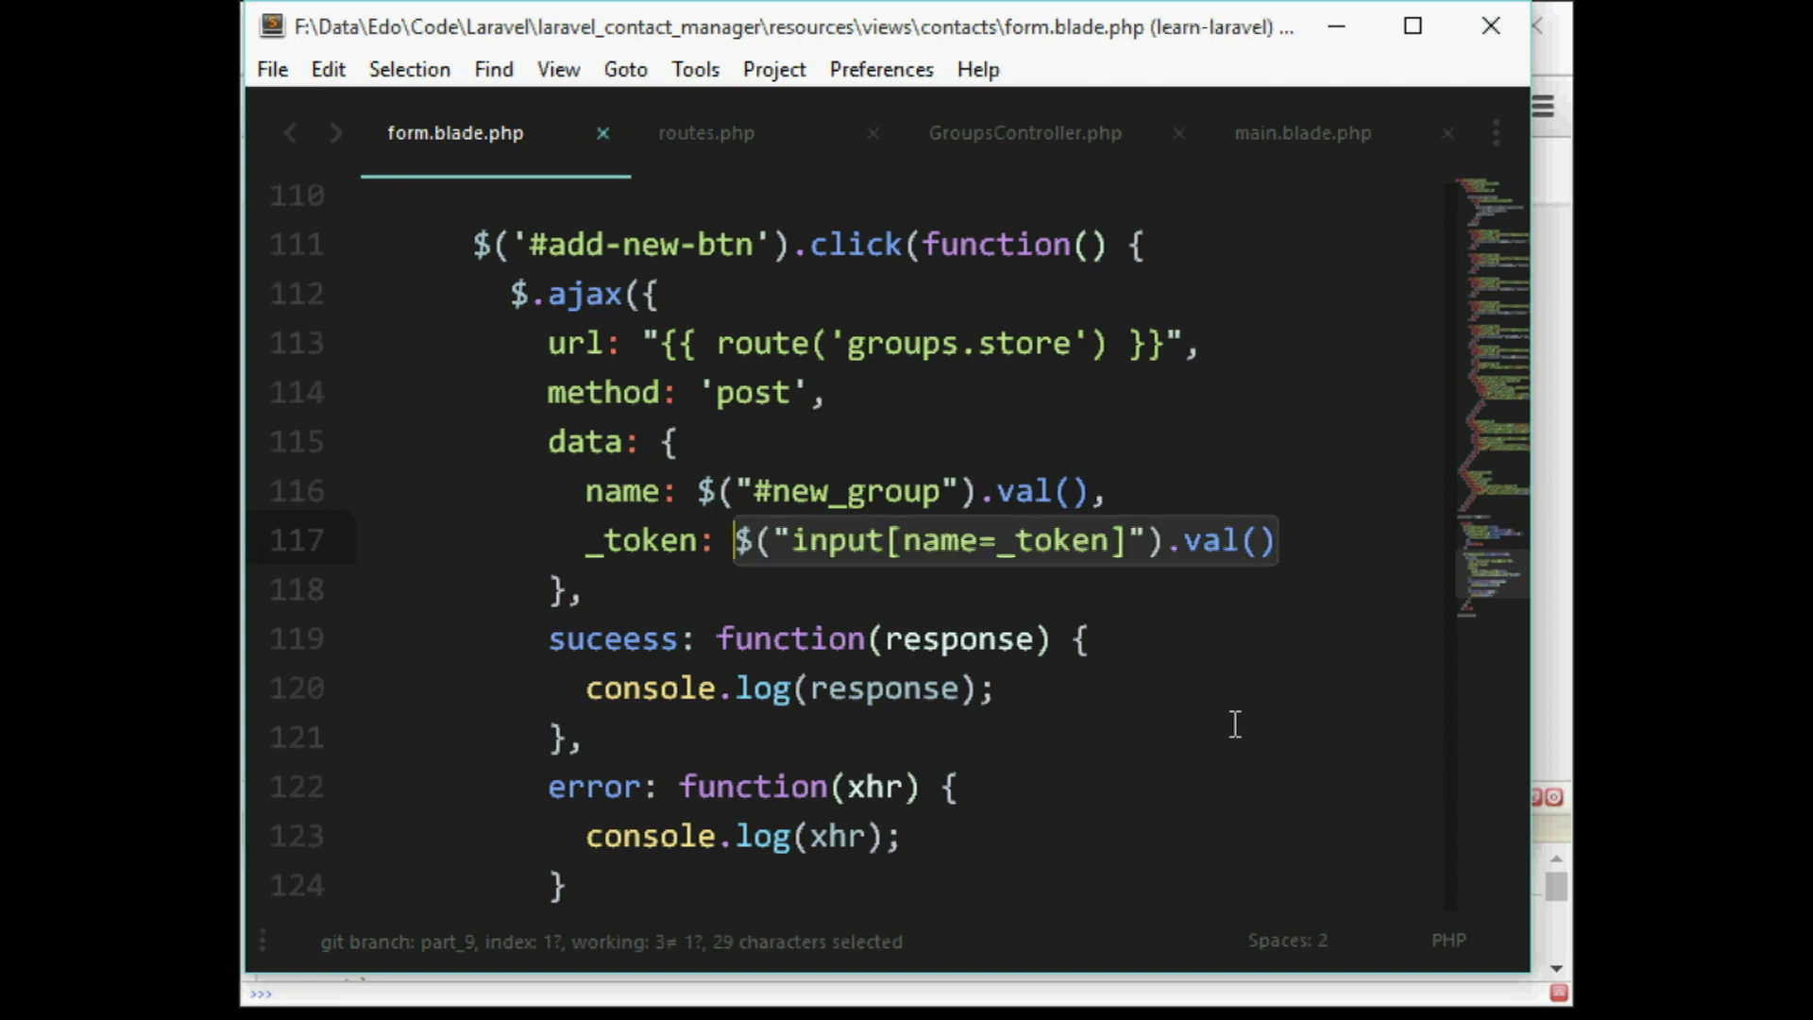
key(ctrl+x)
text({{)
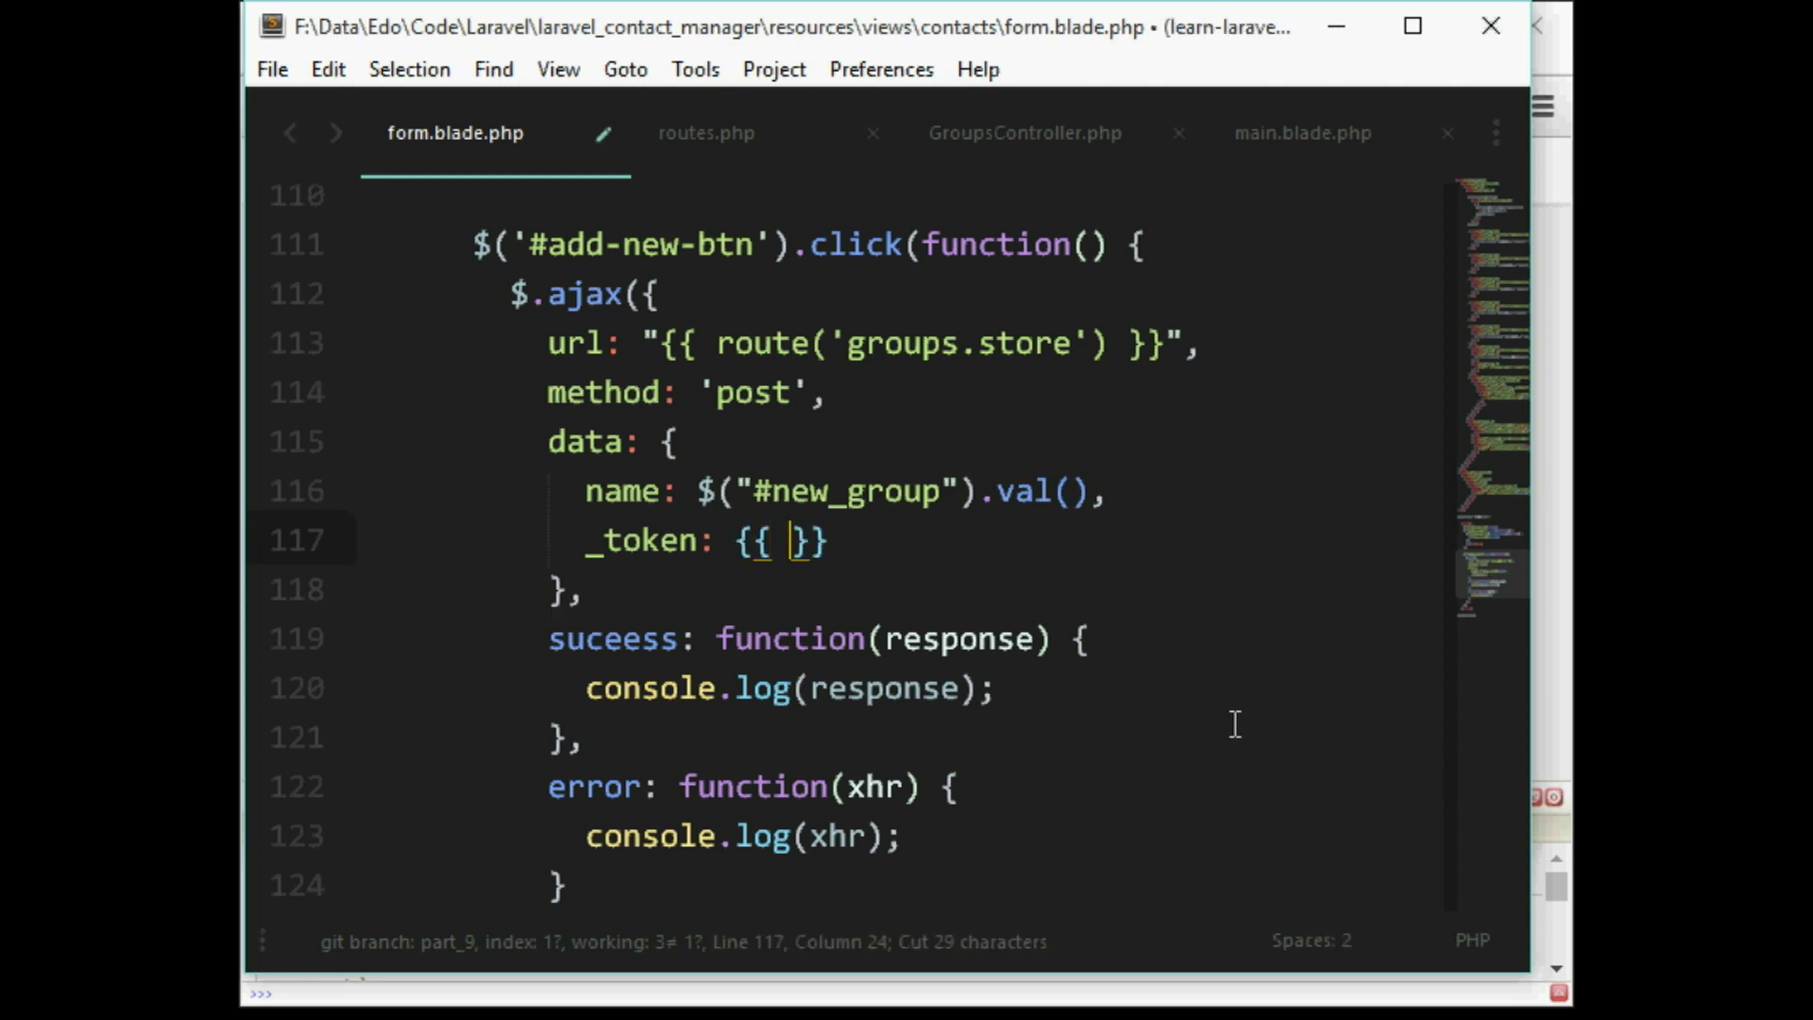
key(Left)
text(csrf_token())
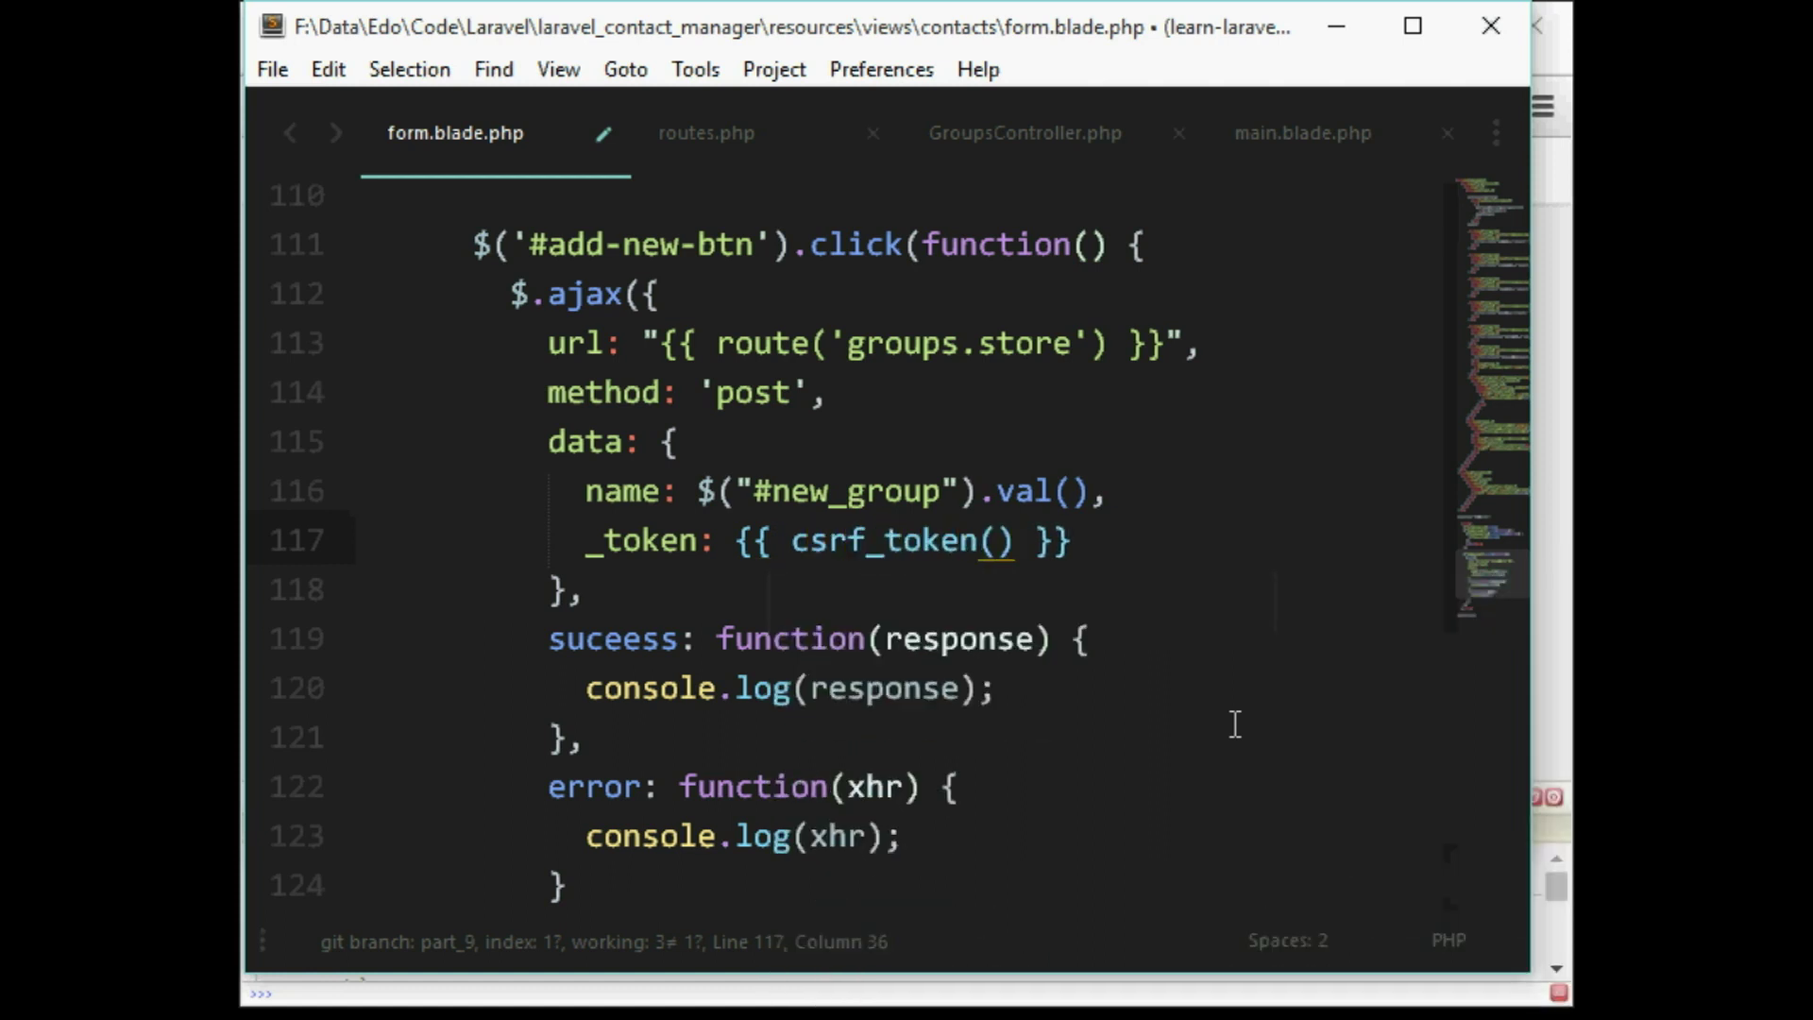
key(ctrl+z)
key(ctrl+z)
key(ctrl+z)
key(ctrl+z)
key(ctrl+z)
key(ctrl+z)
key(ctrl+z)
click(1236, 645)
key(ctrl+s)
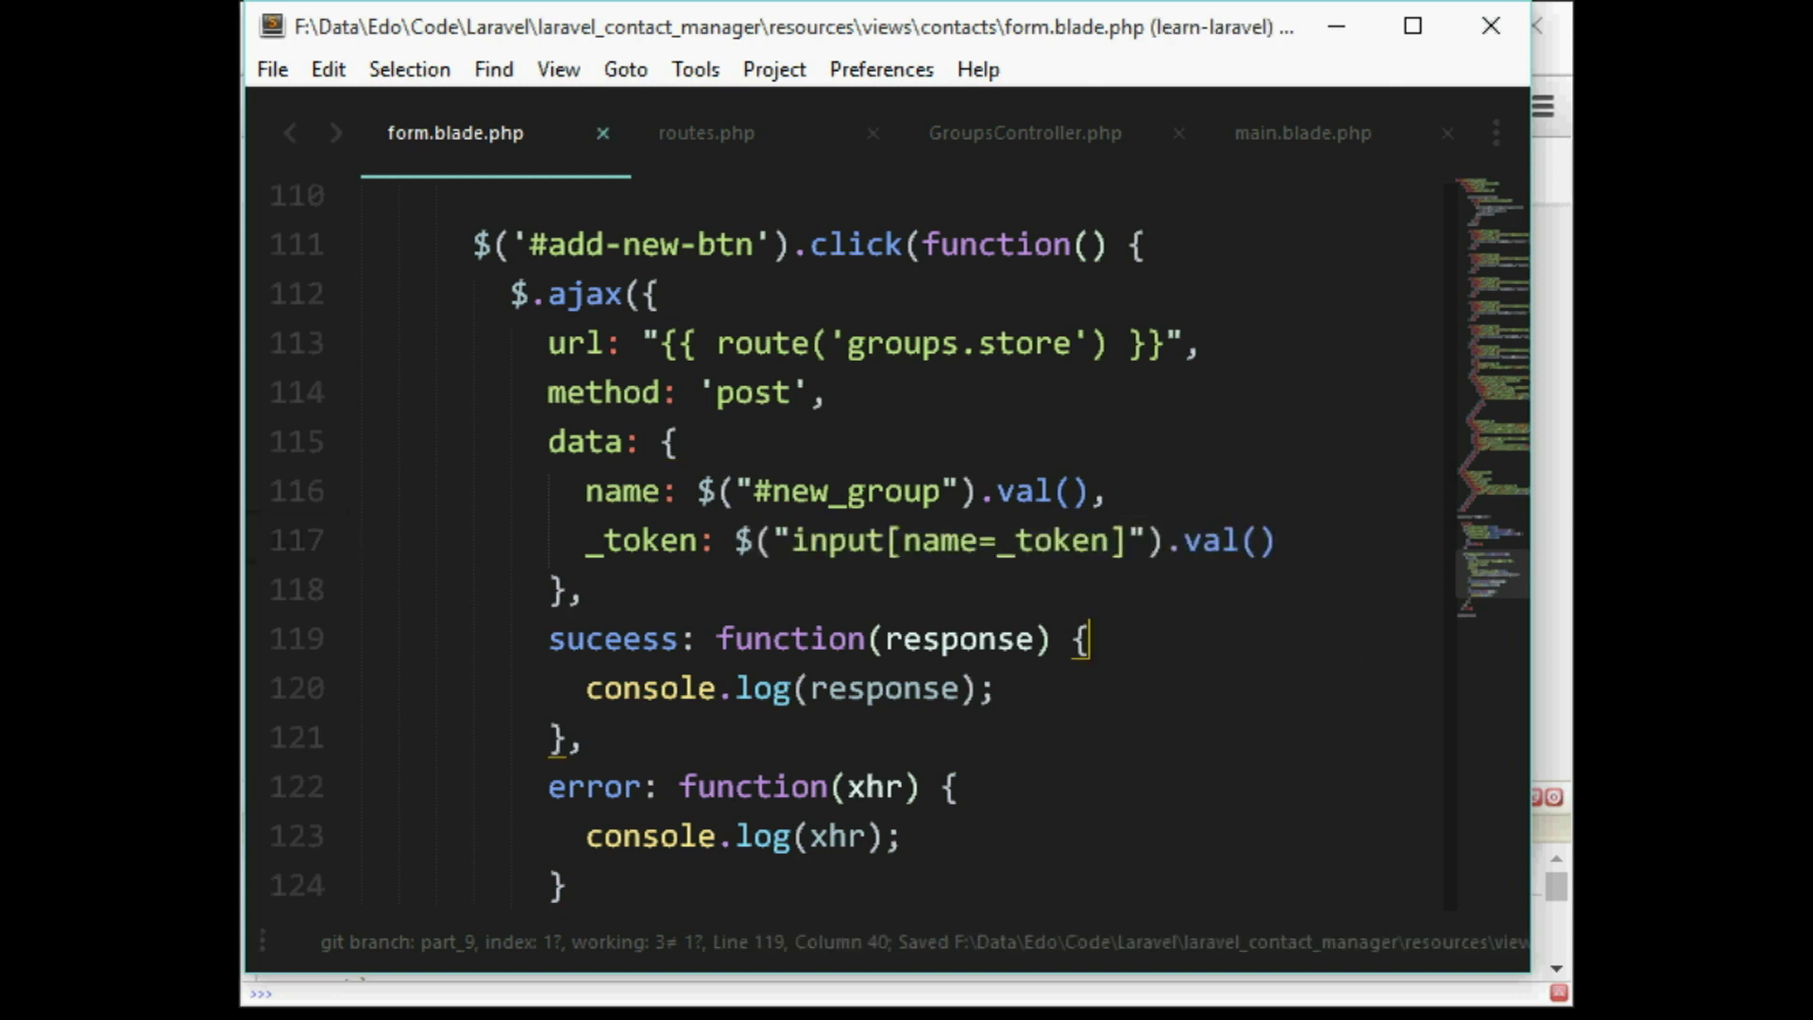
Reload and submit group 'test', confirming groups/store returns 200 OK with response '1'
key(alt+Tab)
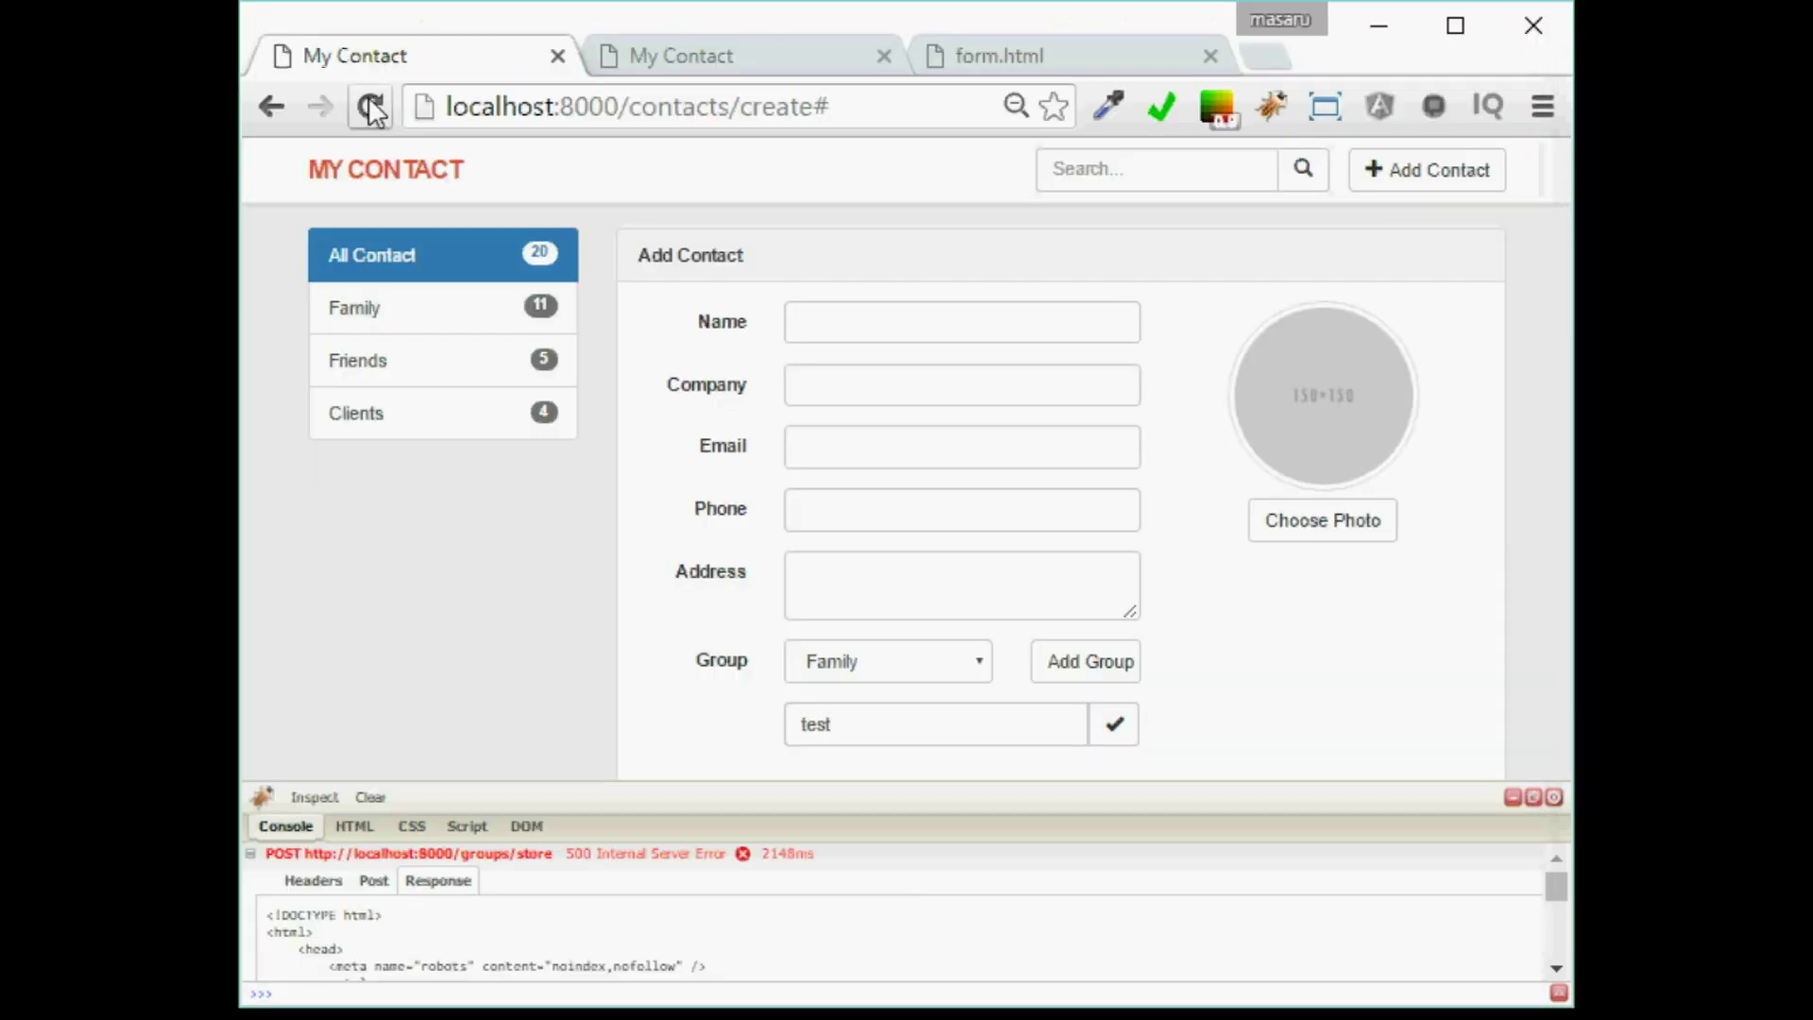
click(371, 107)
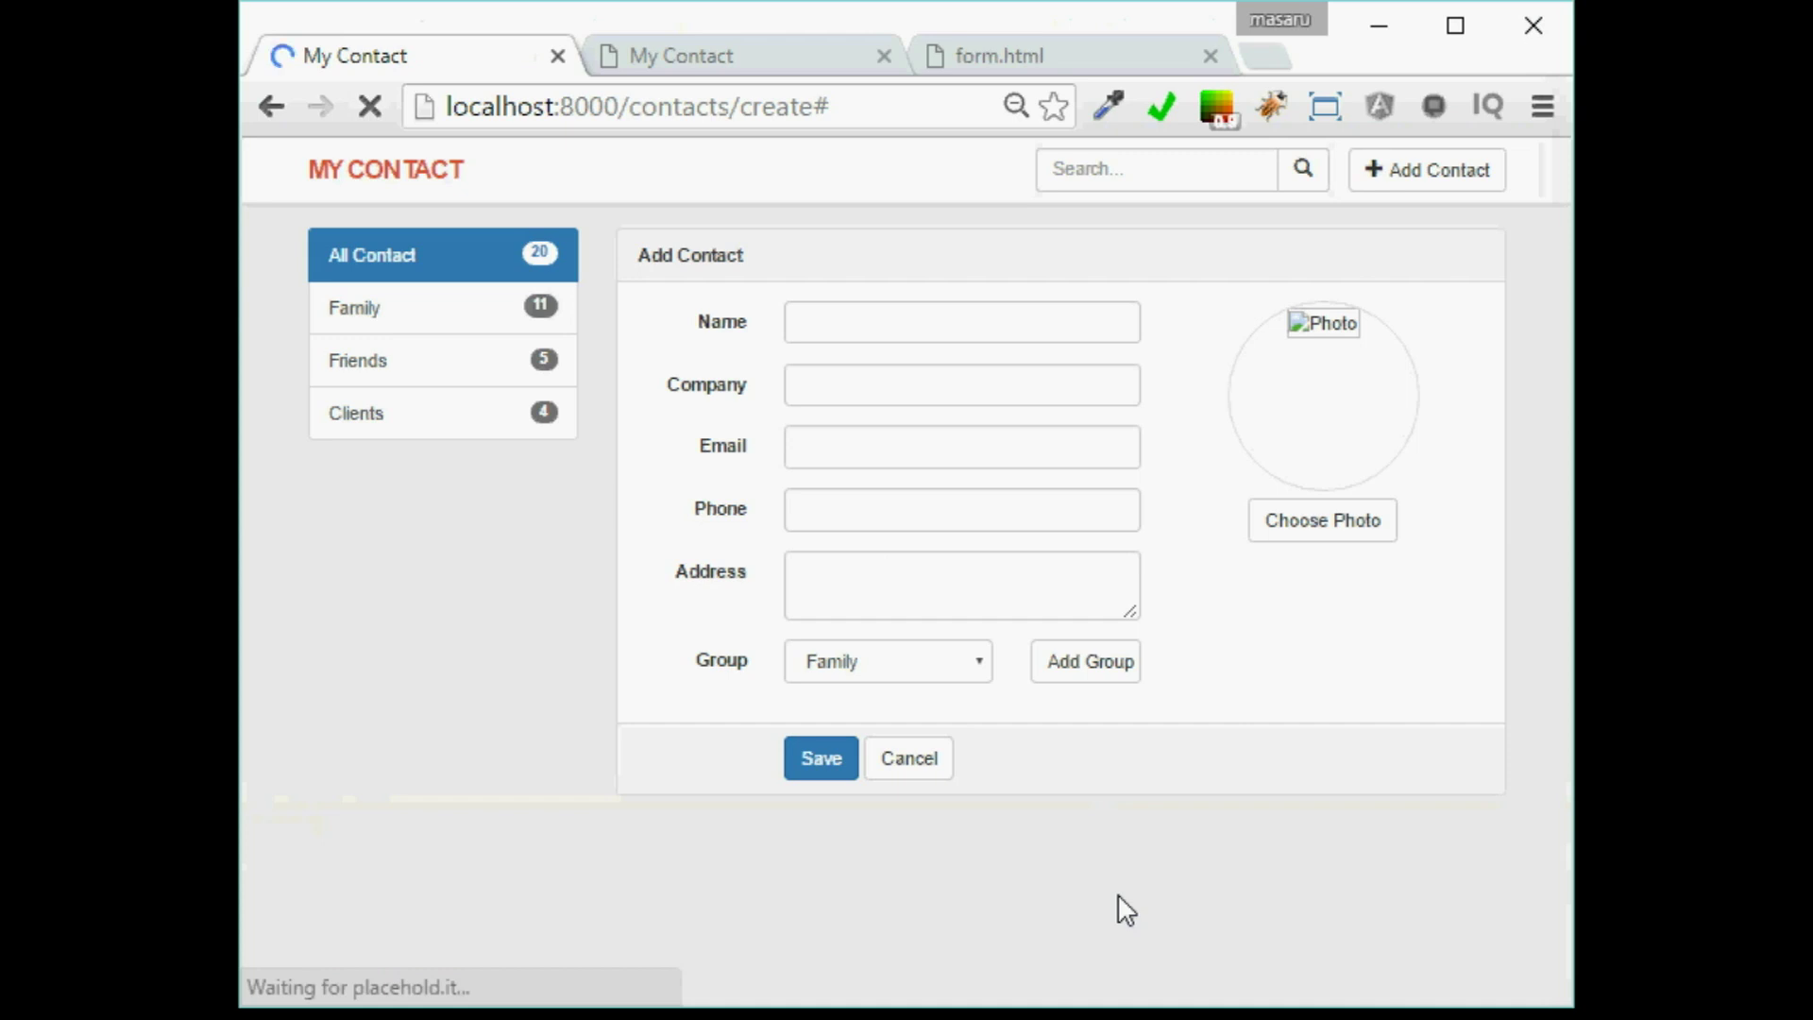
click(1090, 660)
text(test)
click(1115, 724)
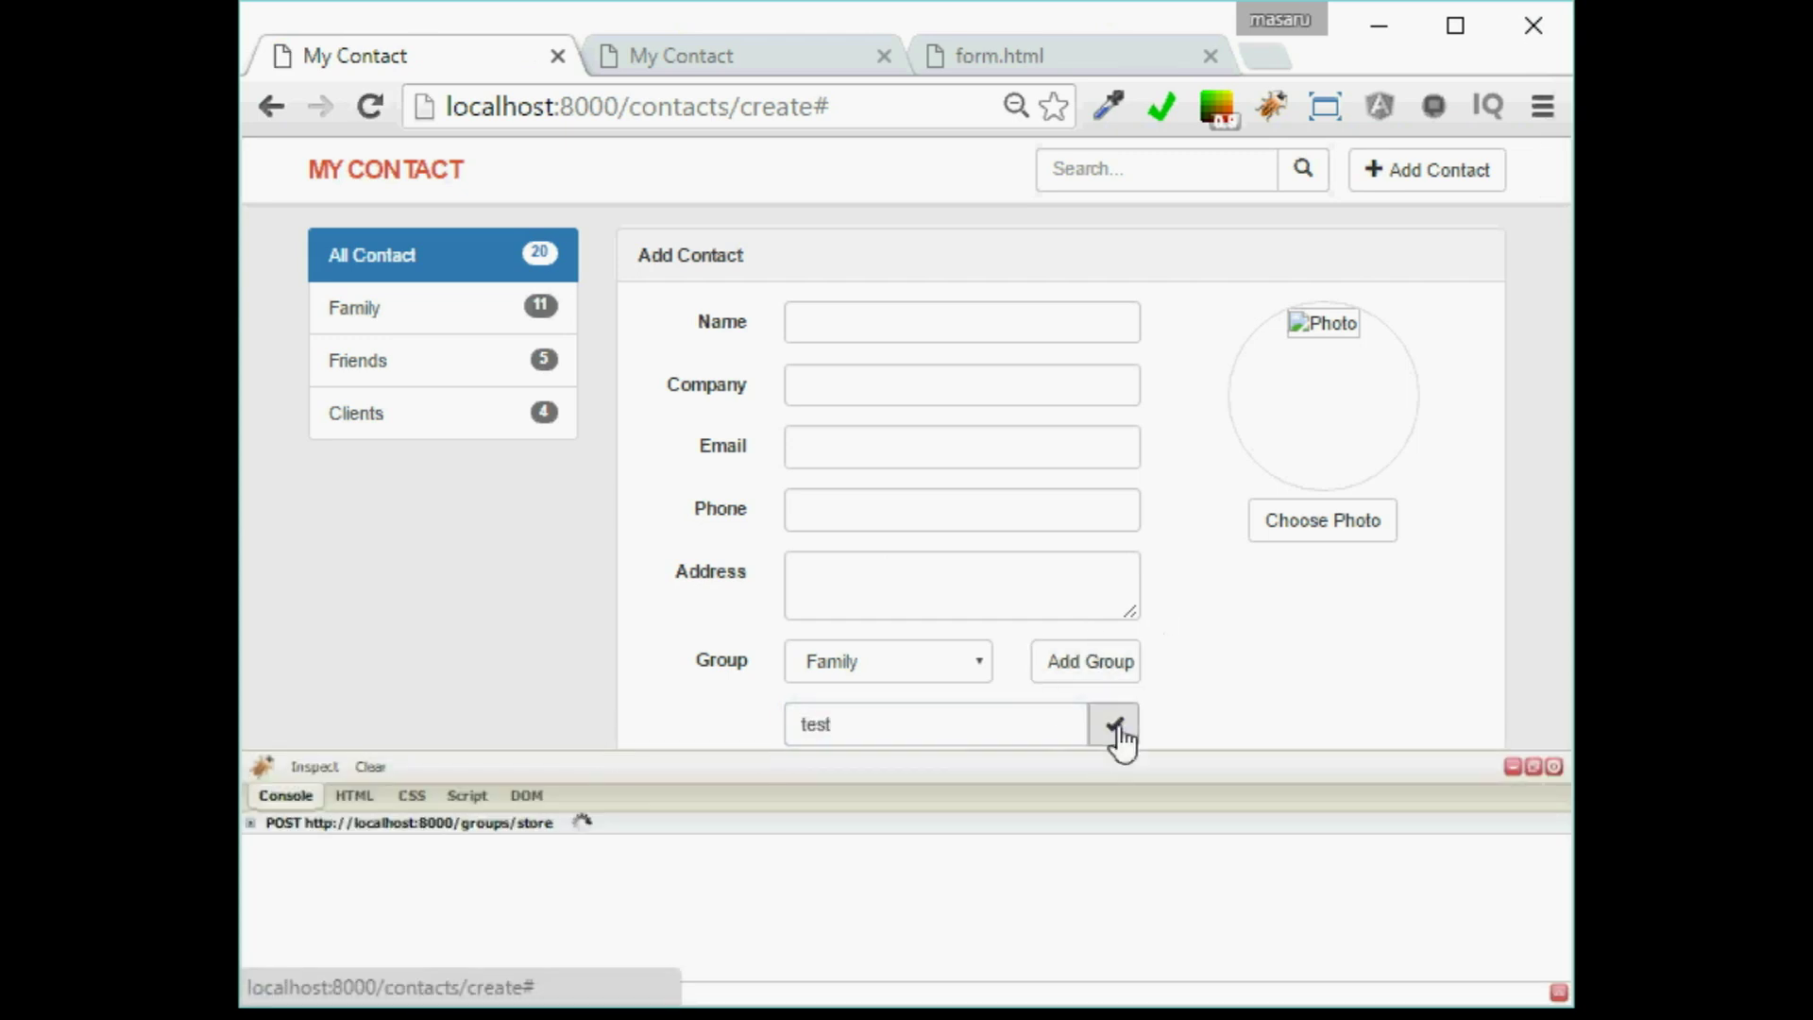
click(412, 821)
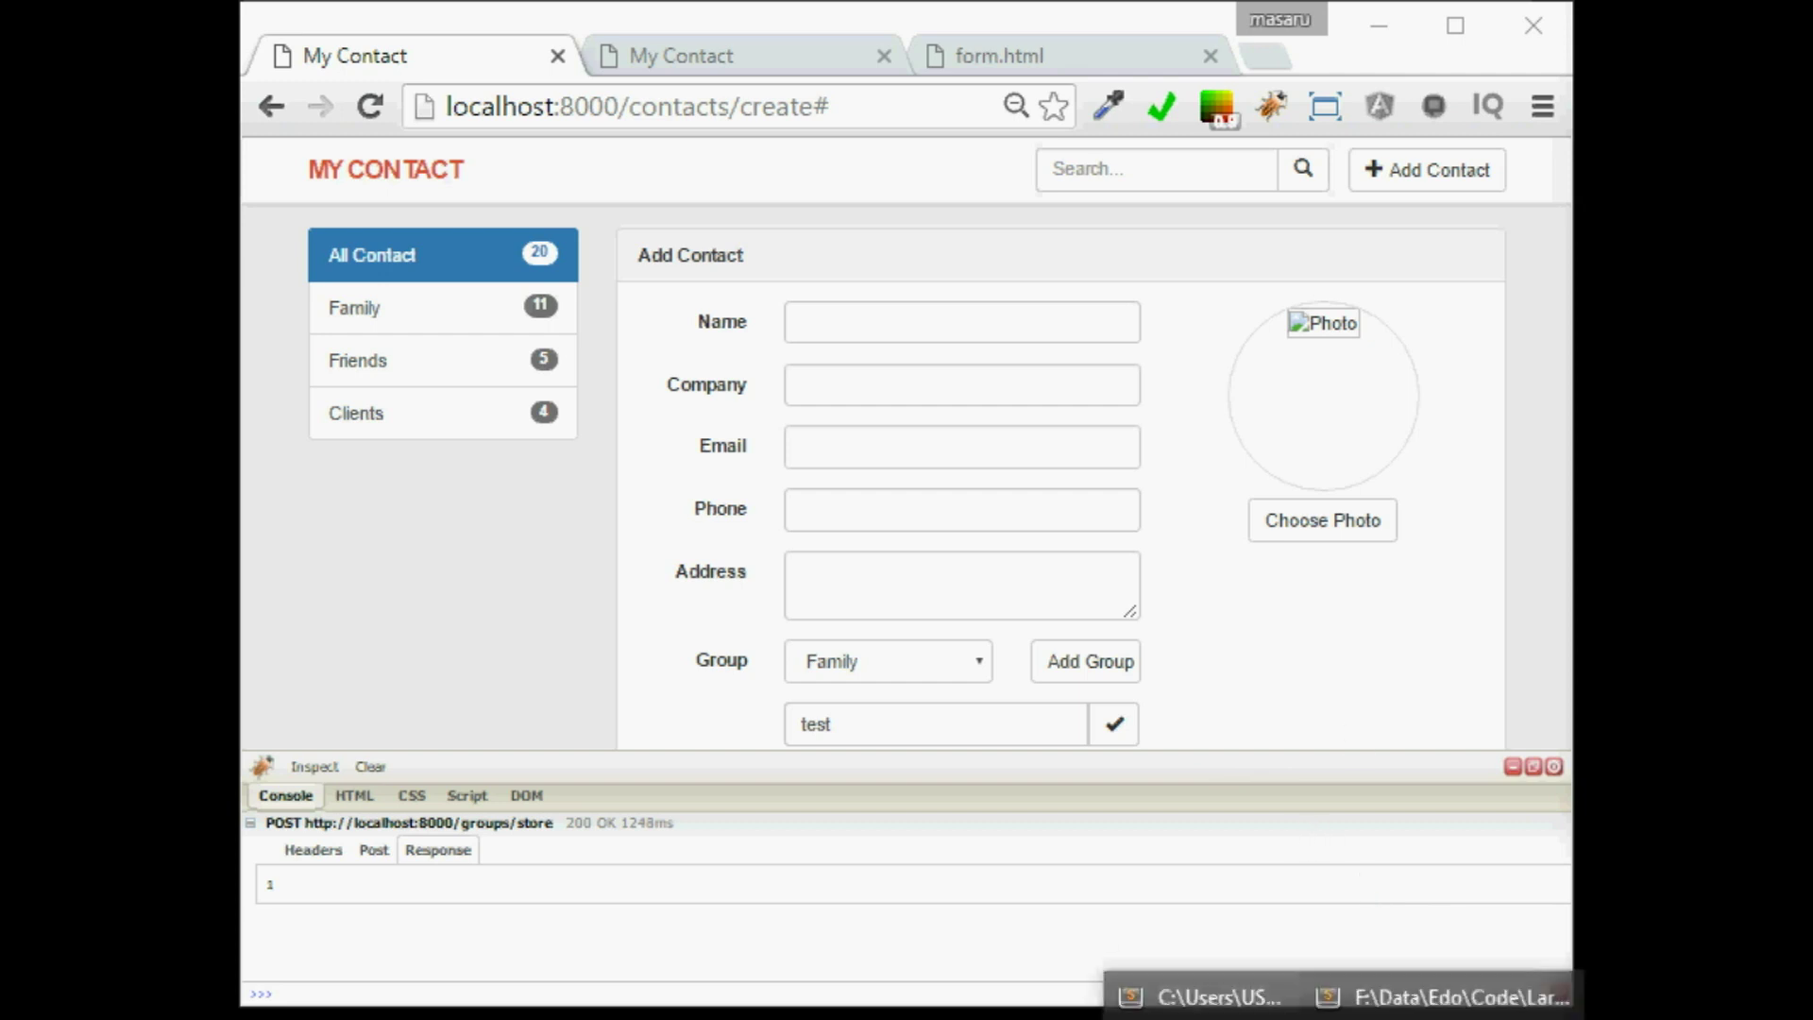
click(1396, 984)
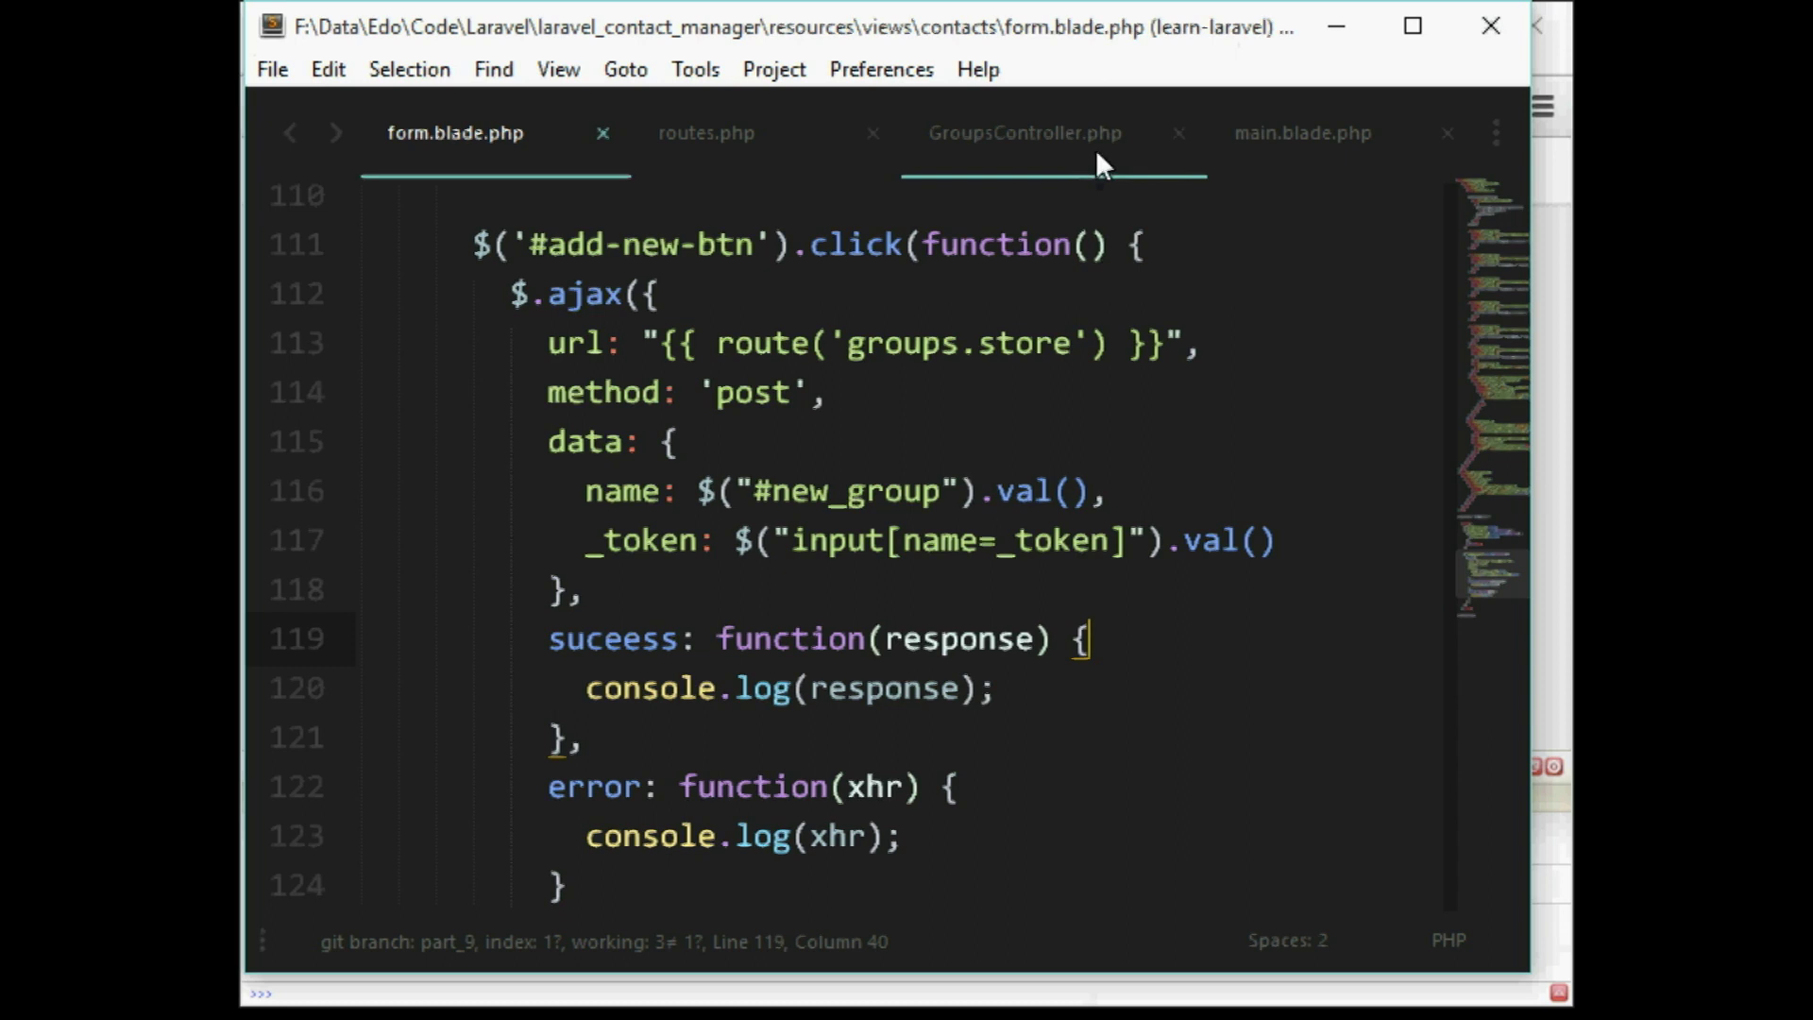
Add a $this->validate($request, [...]) call at the top of GroupsController's store method
click(1026, 131)
scroll(710, 708, down, 1)
click(435, 639)
key(Return)
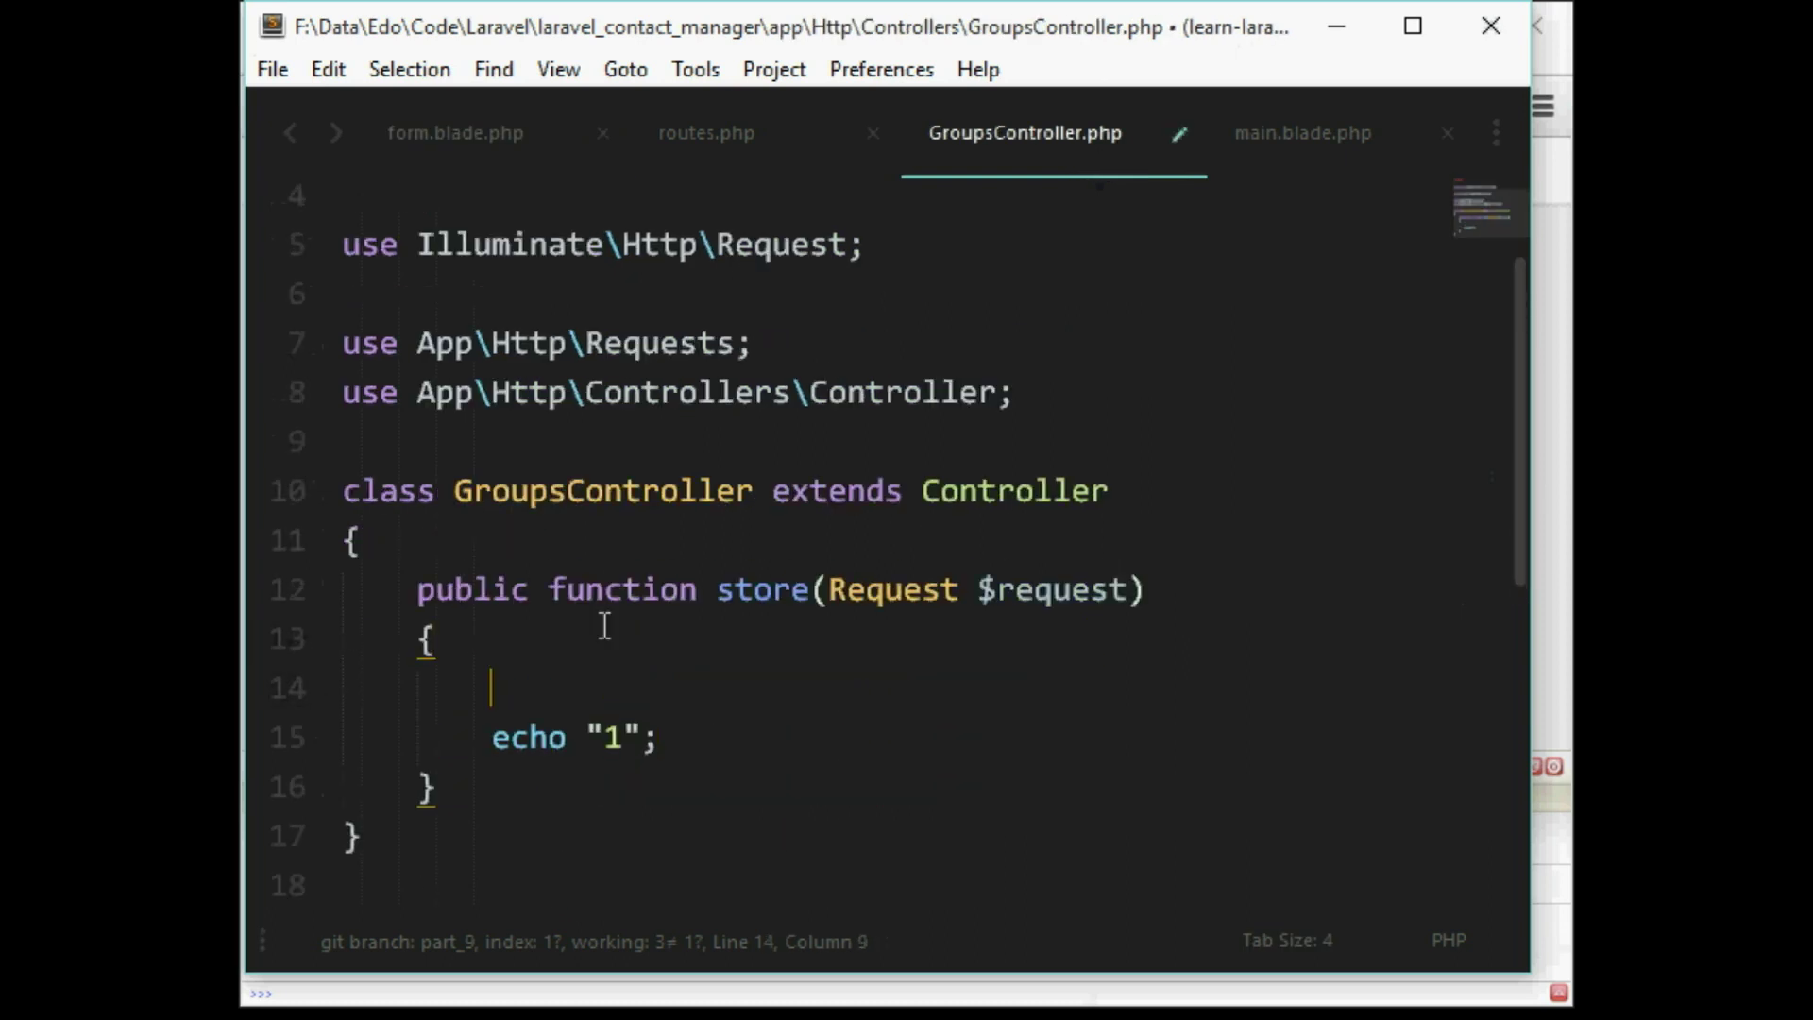
text($this->validate($request)
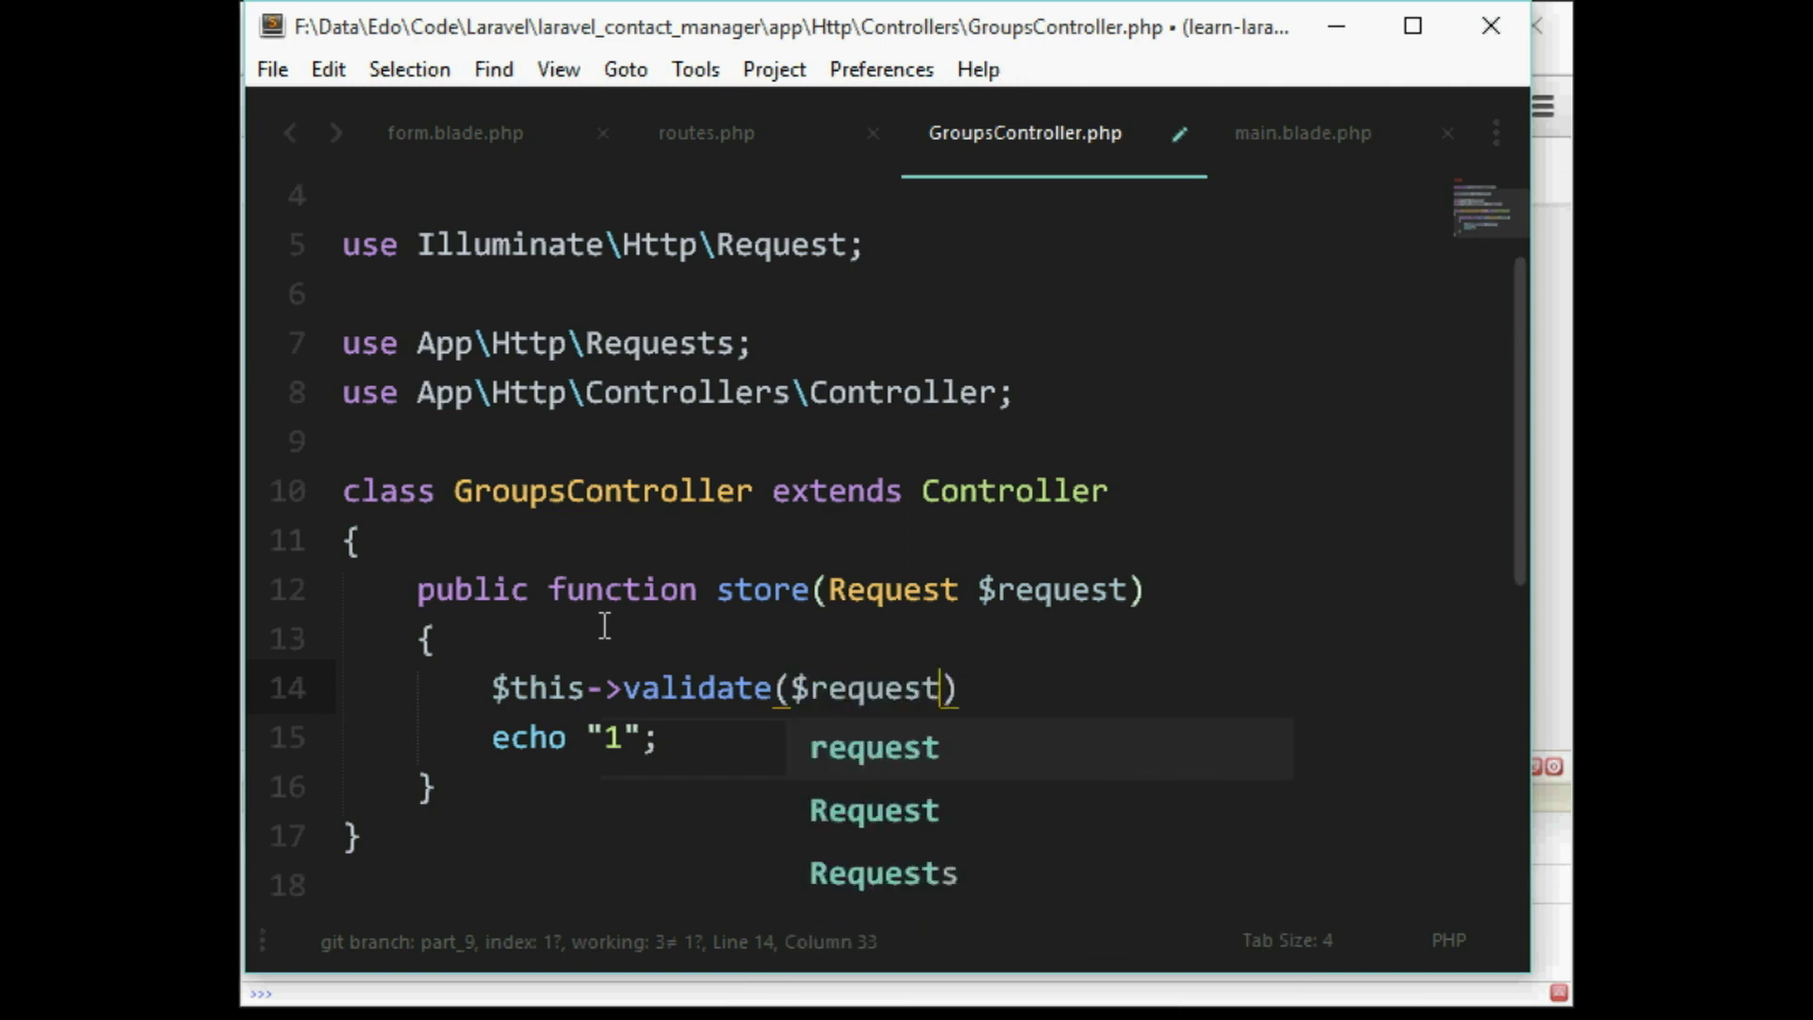
text(, [)
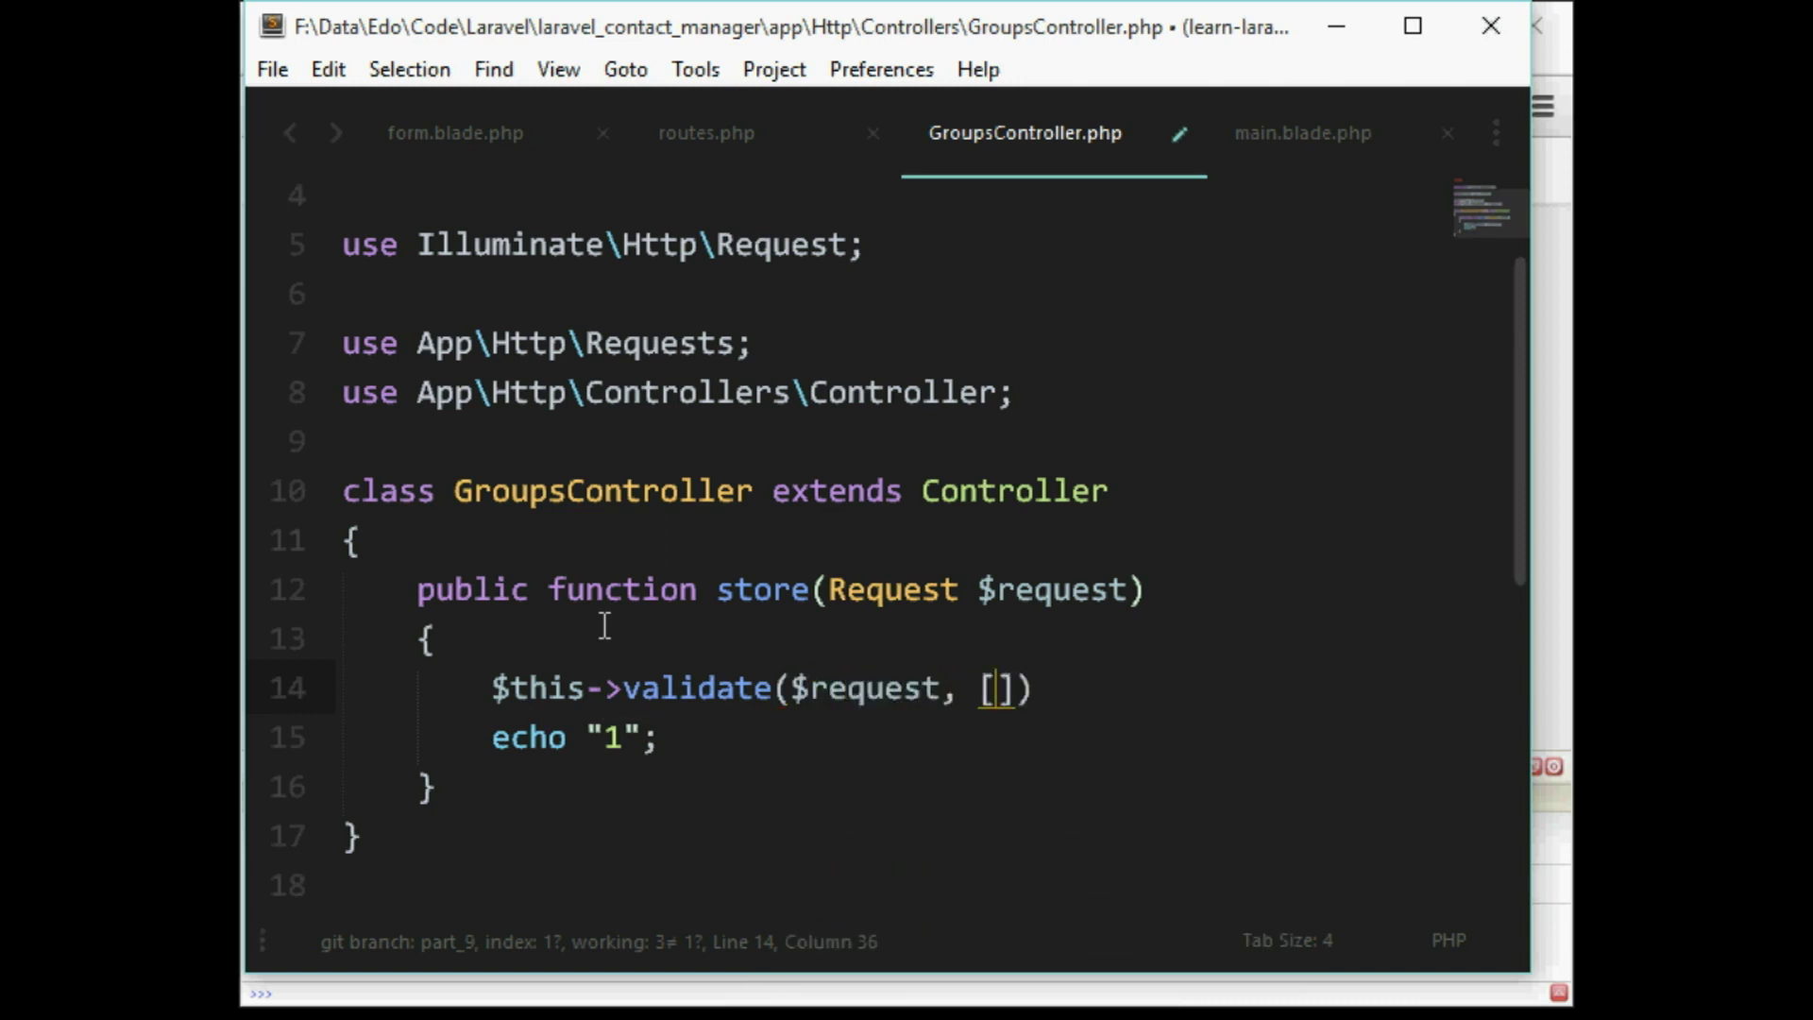
key(Return)
key(Return)
key(End)
text(;)
key(Up)
text('name' =>)
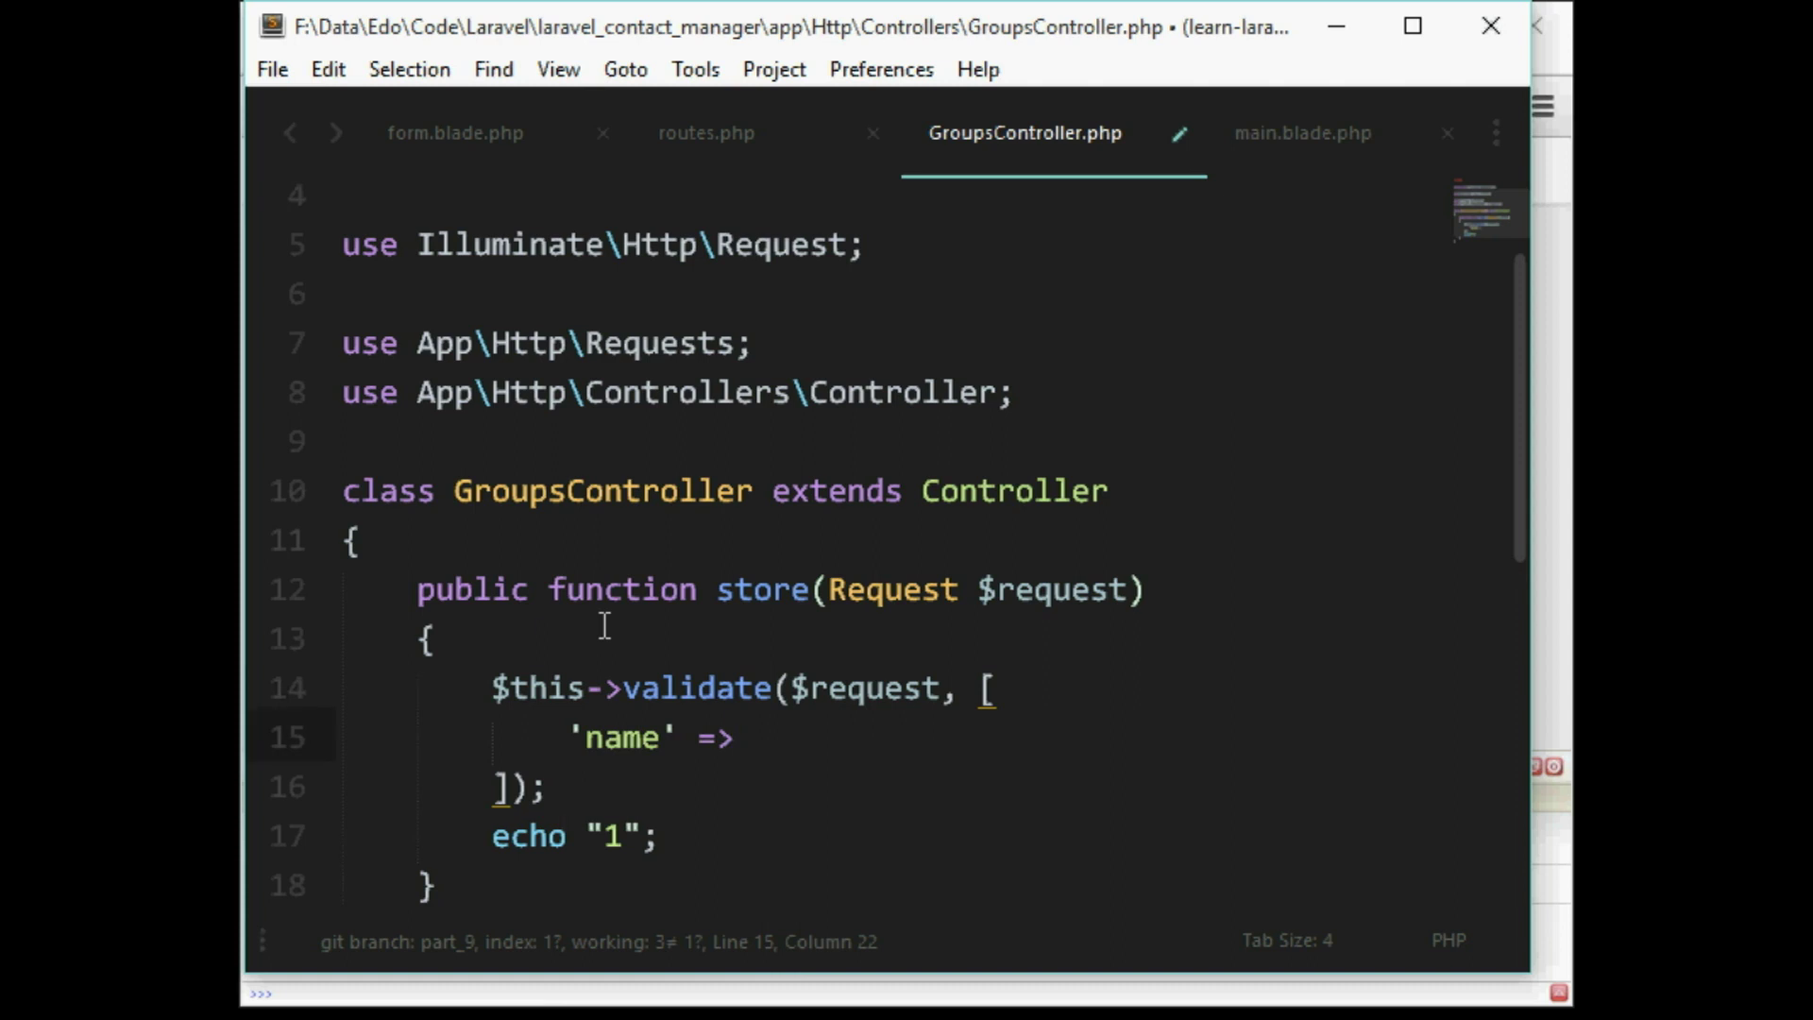
text( 'required)
Complete the 'name' => 'required' rule and save GroupsController.php
key(Right)
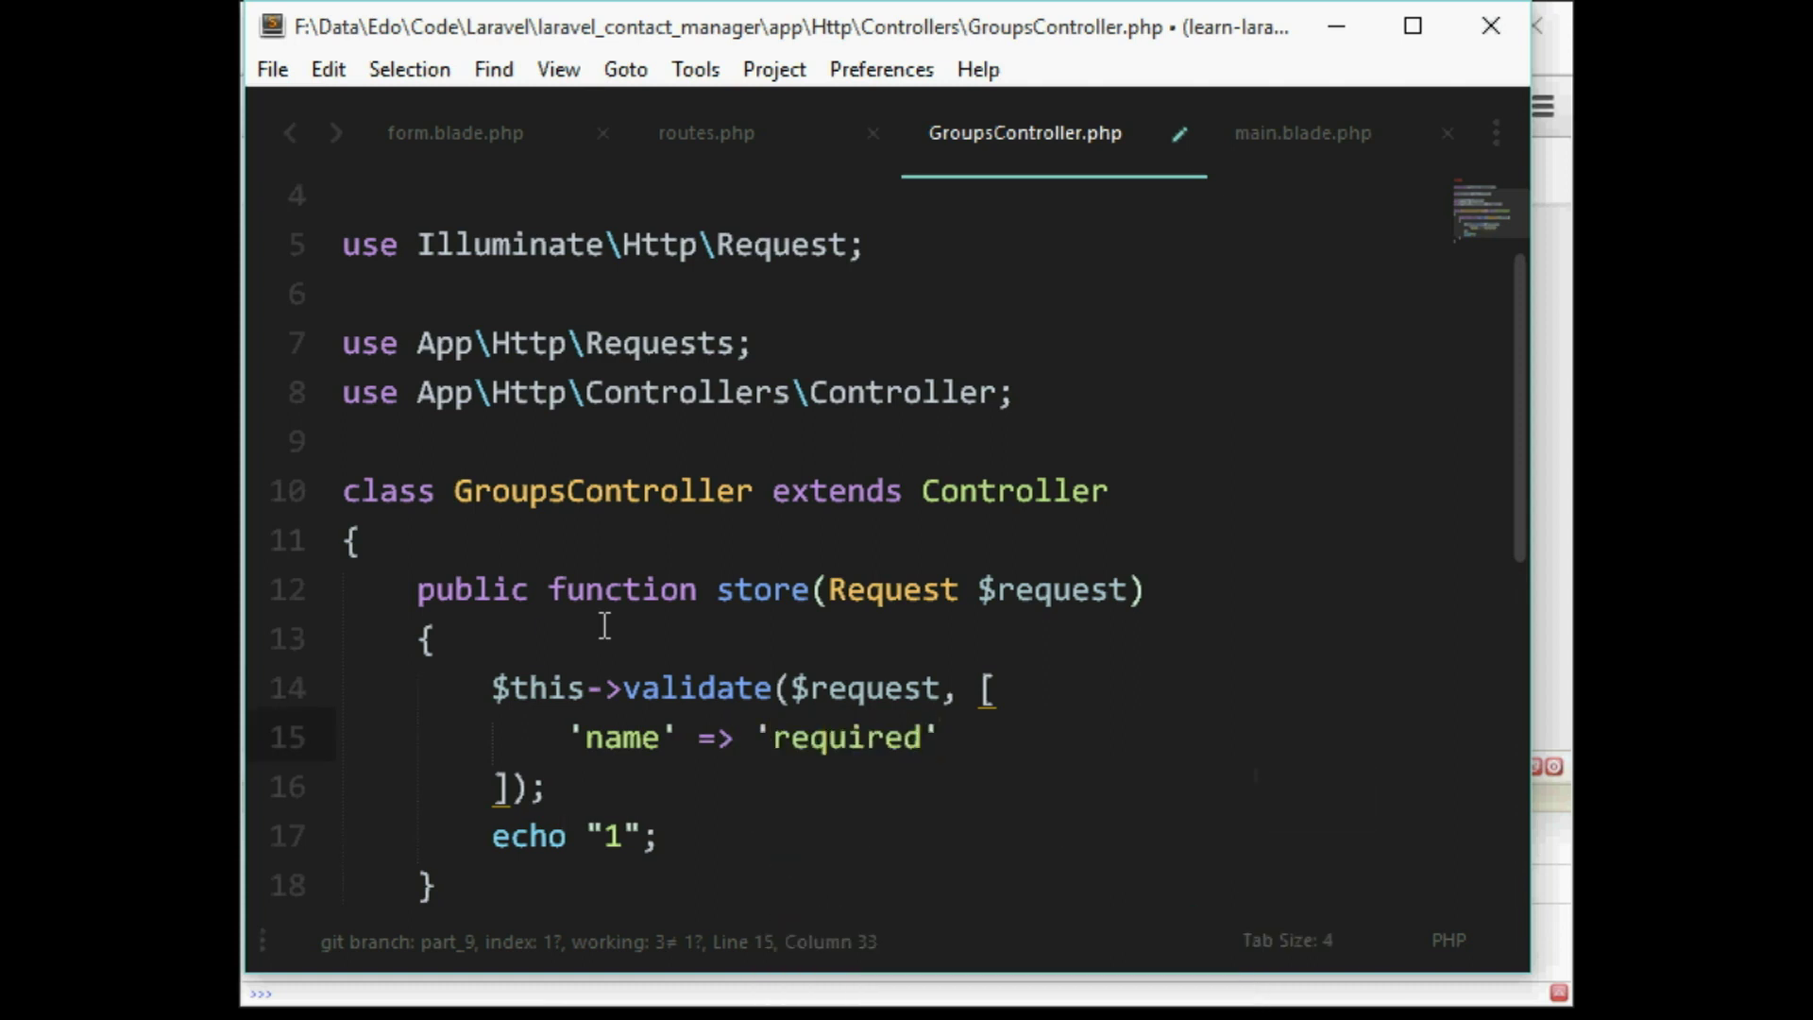
click(648, 787)
key(Return)
key(ctrl+s)
key(Escape)
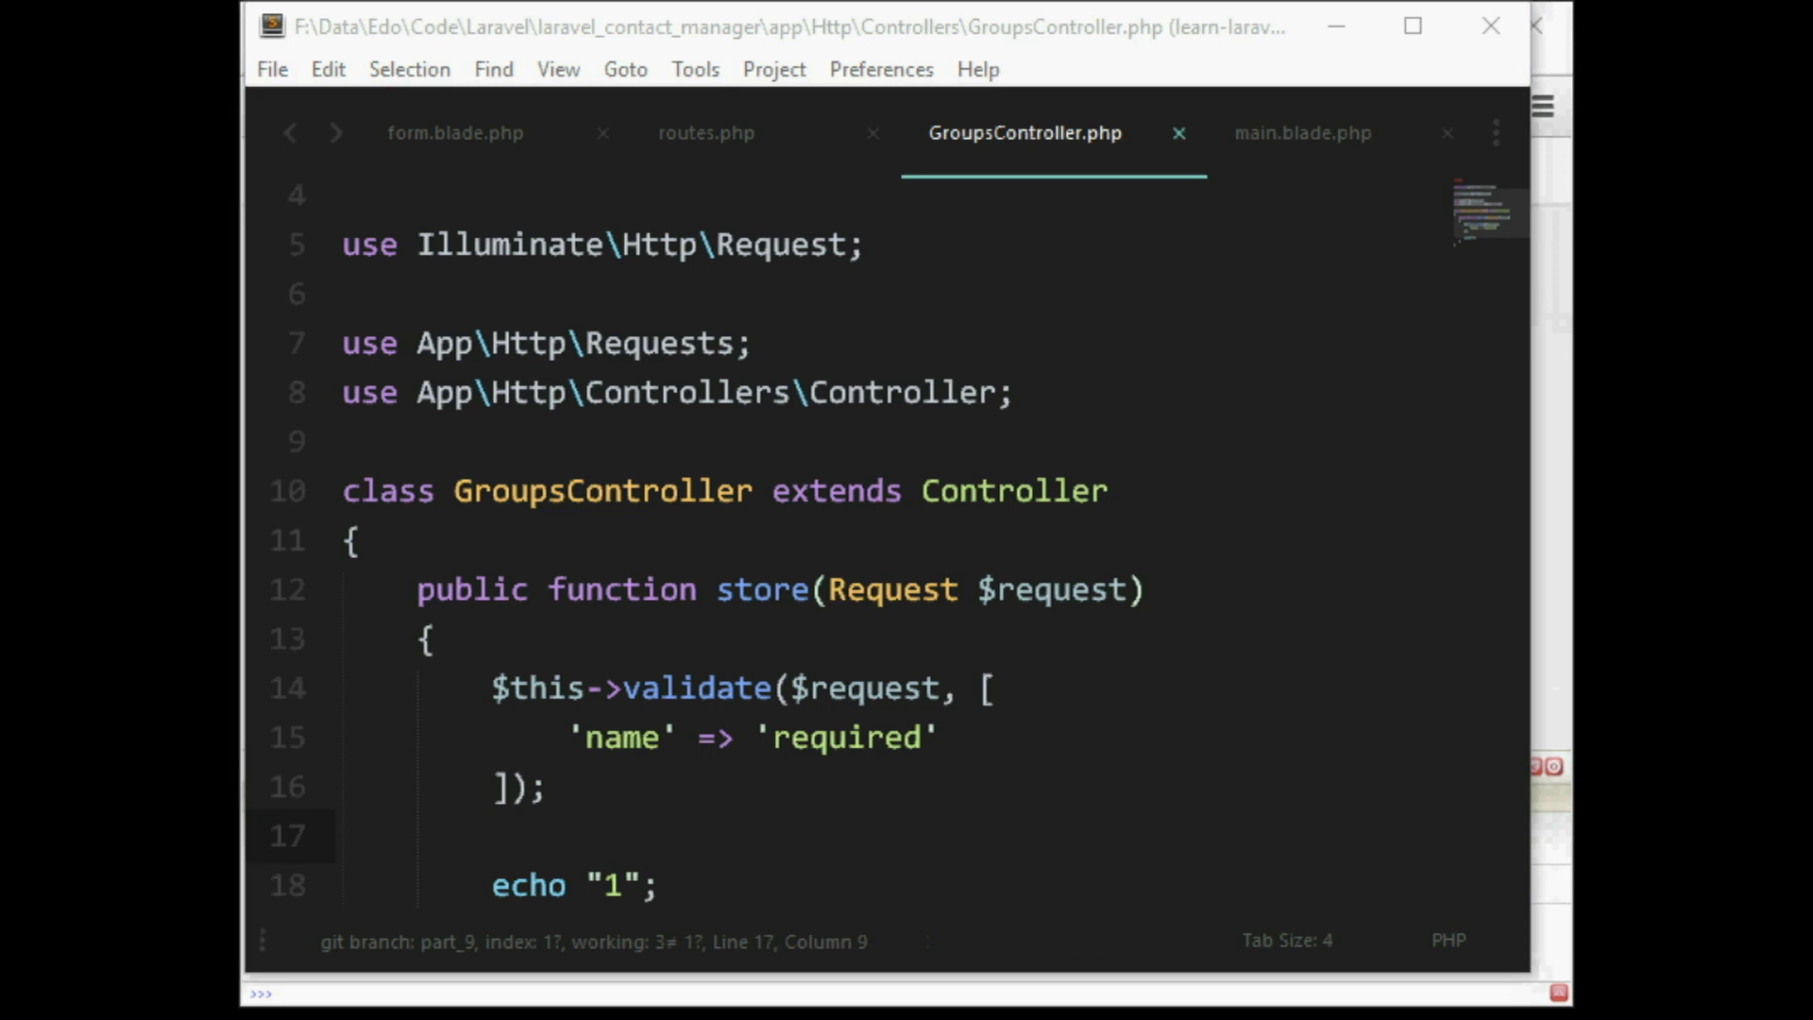
key(alt+Tab)
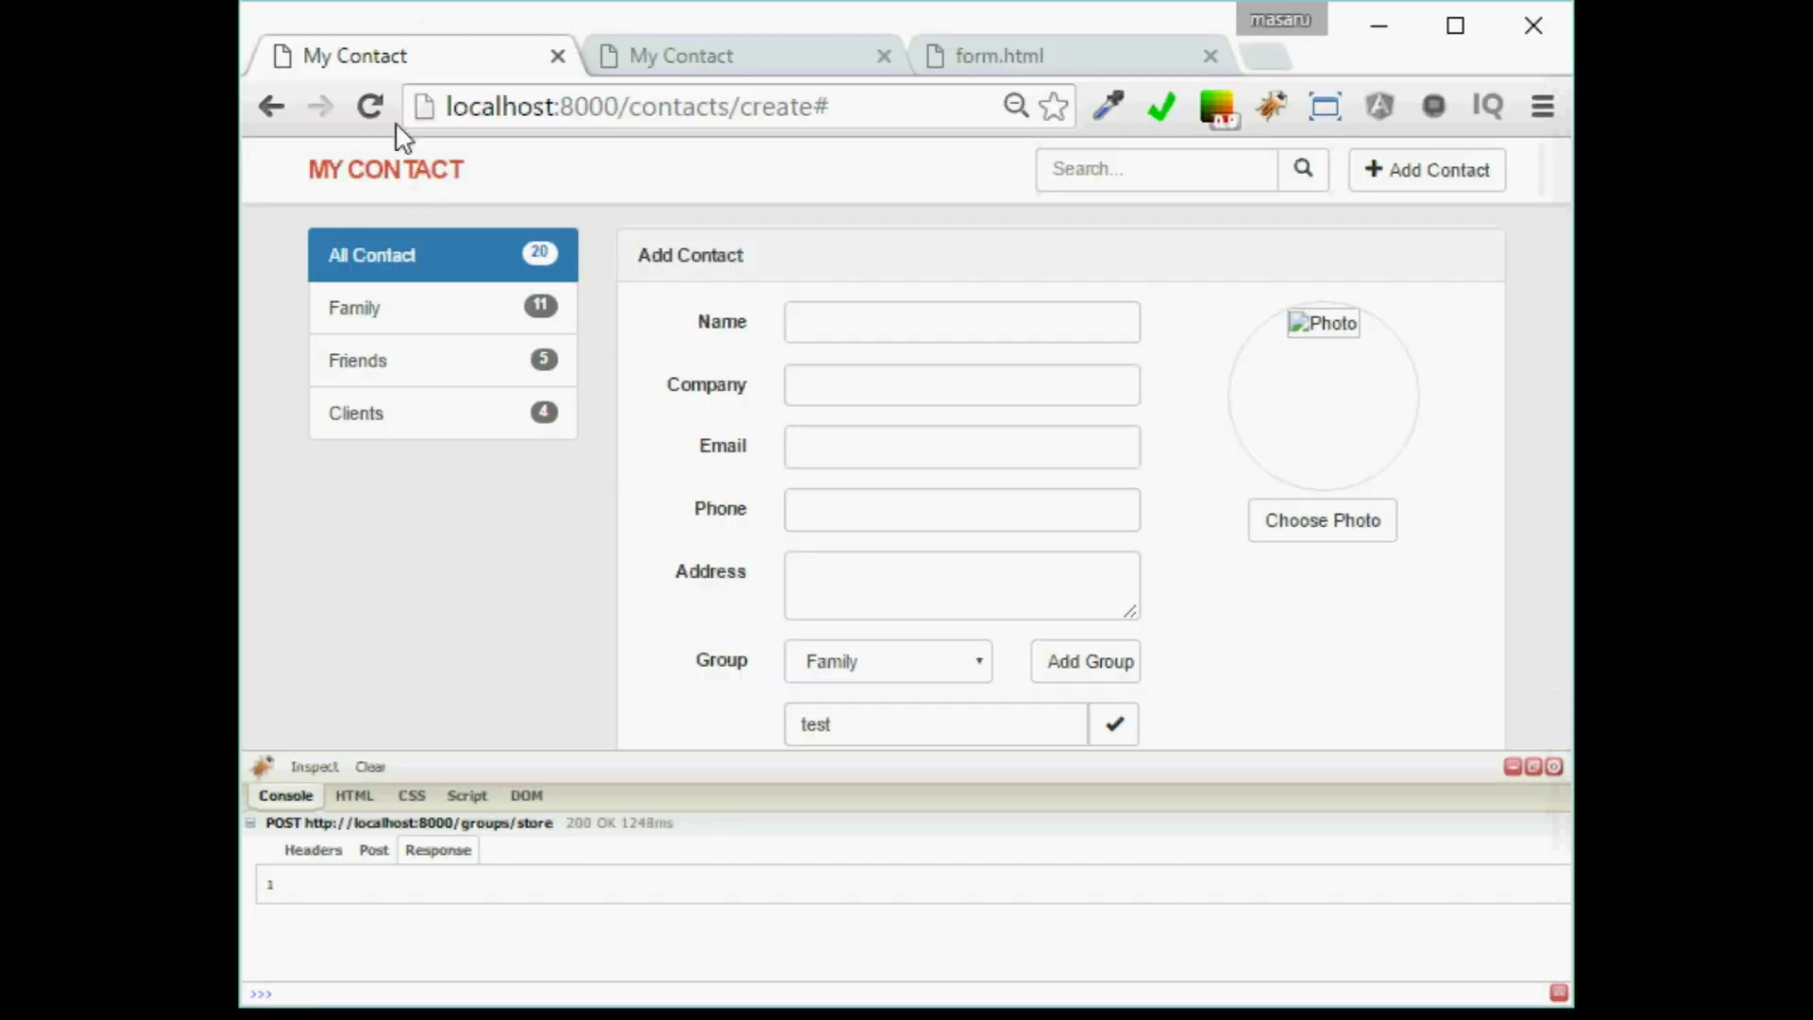
Submit an empty group name and inspect the 422 'The name field is required.' response
click(372, 106)
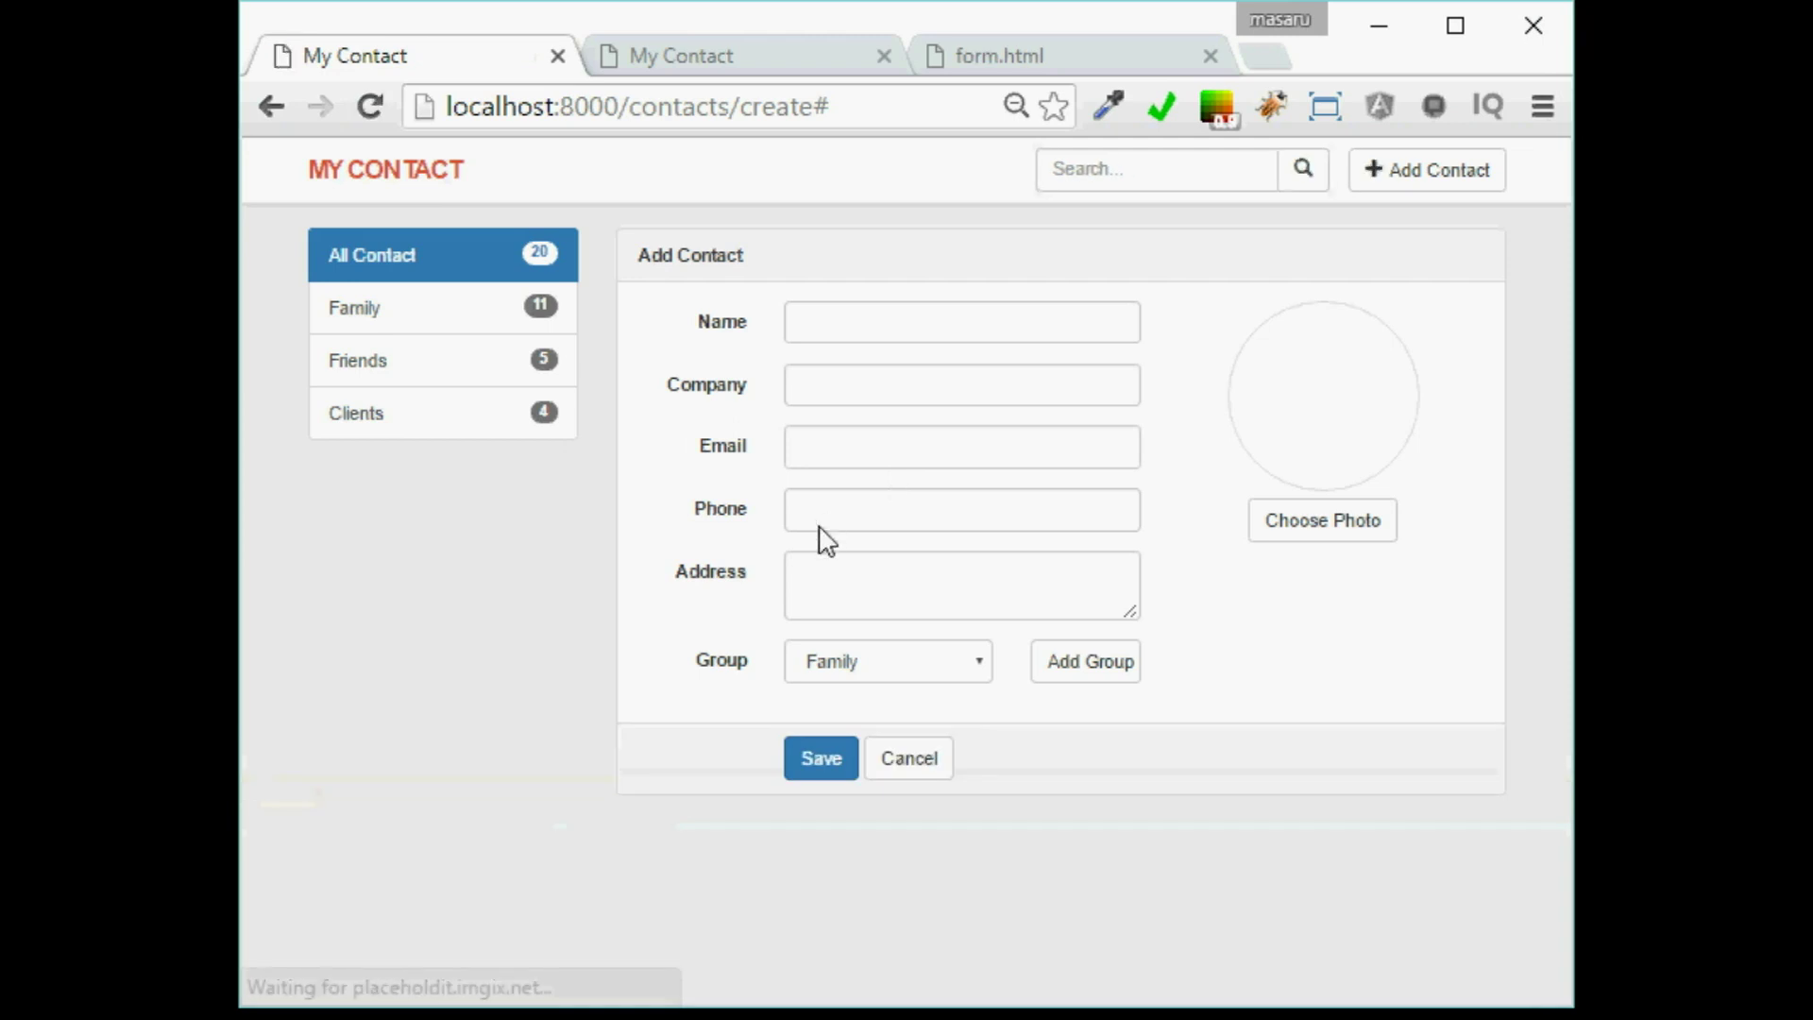
click(1061, 666)
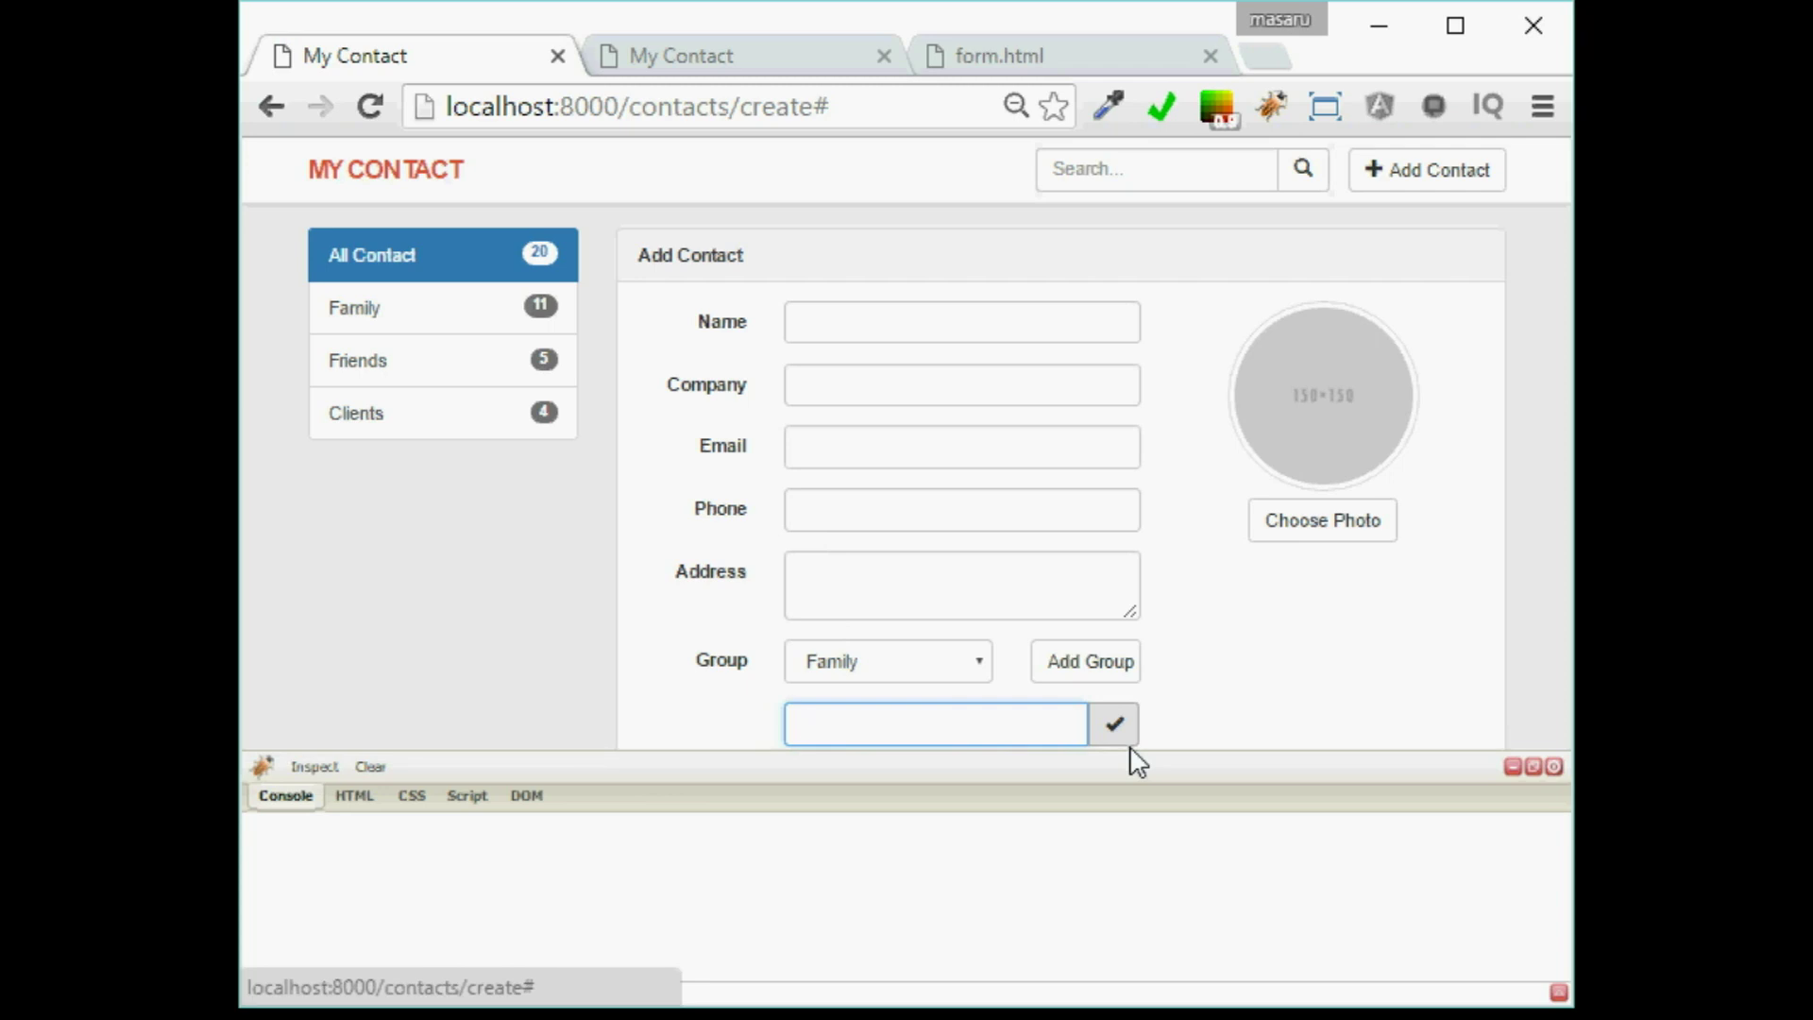
click(1113, 727)
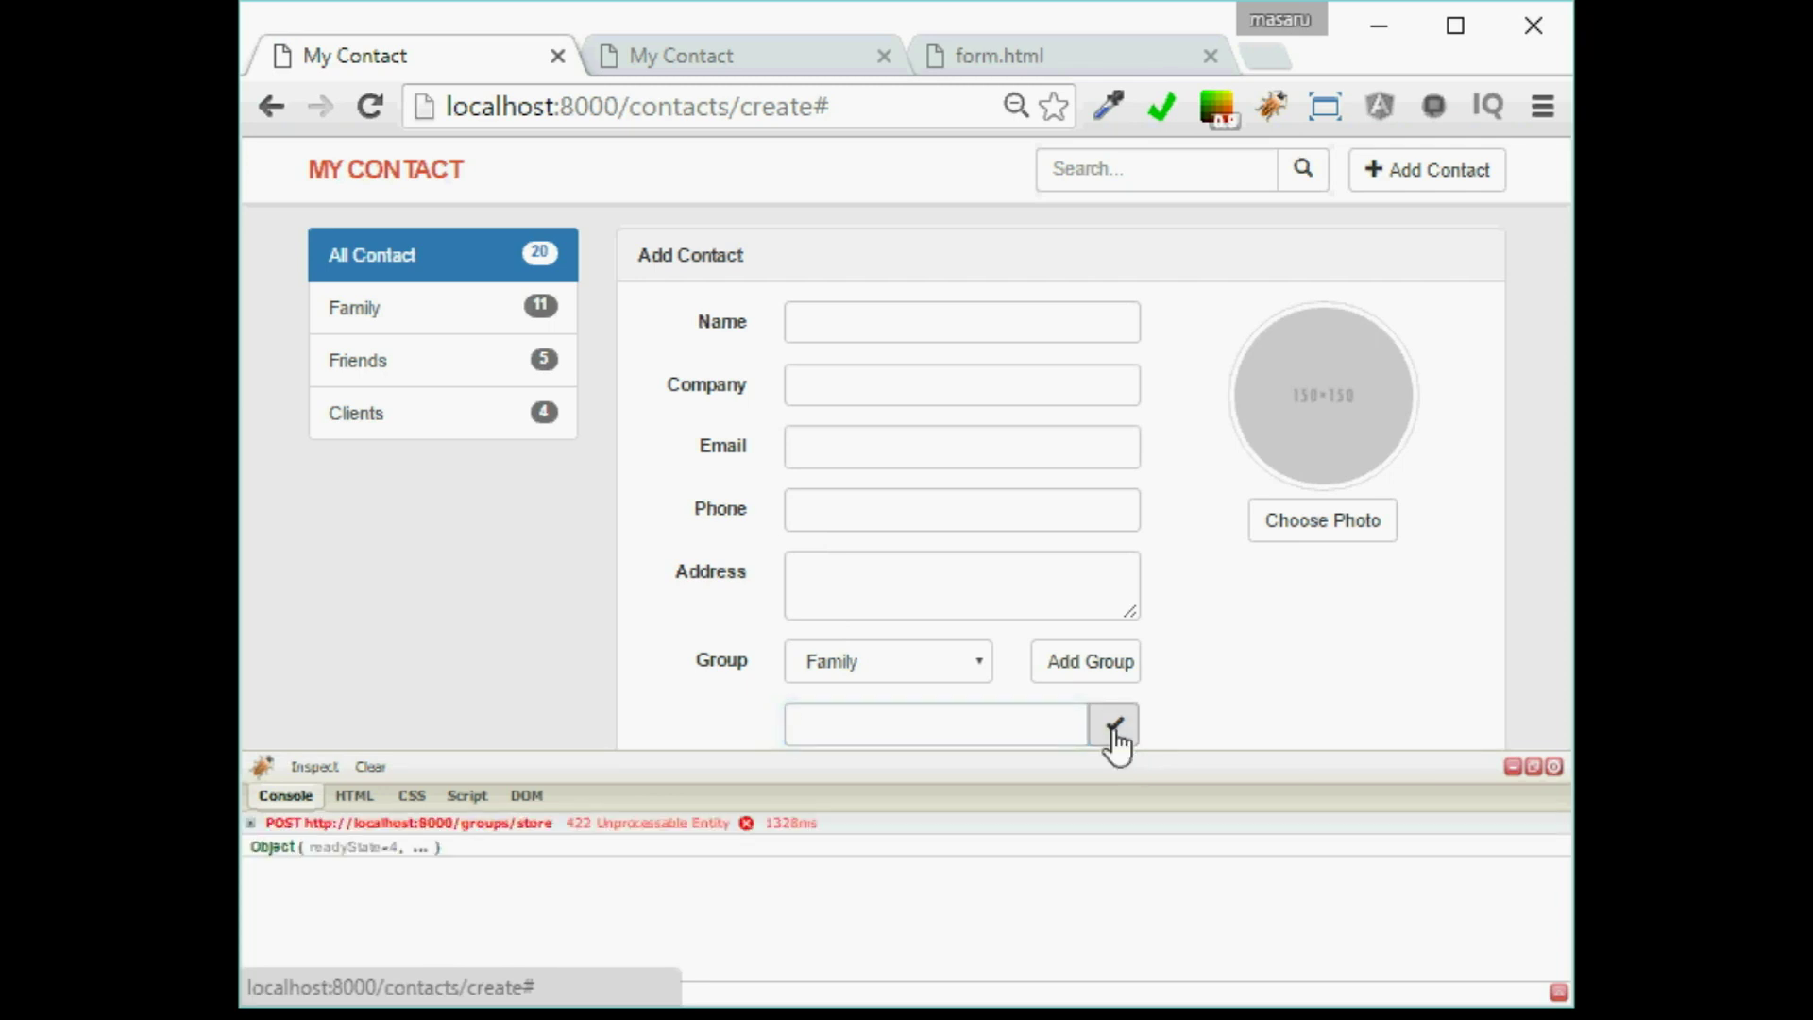
click(250, 824)
drag(267, 885, 616, 887)
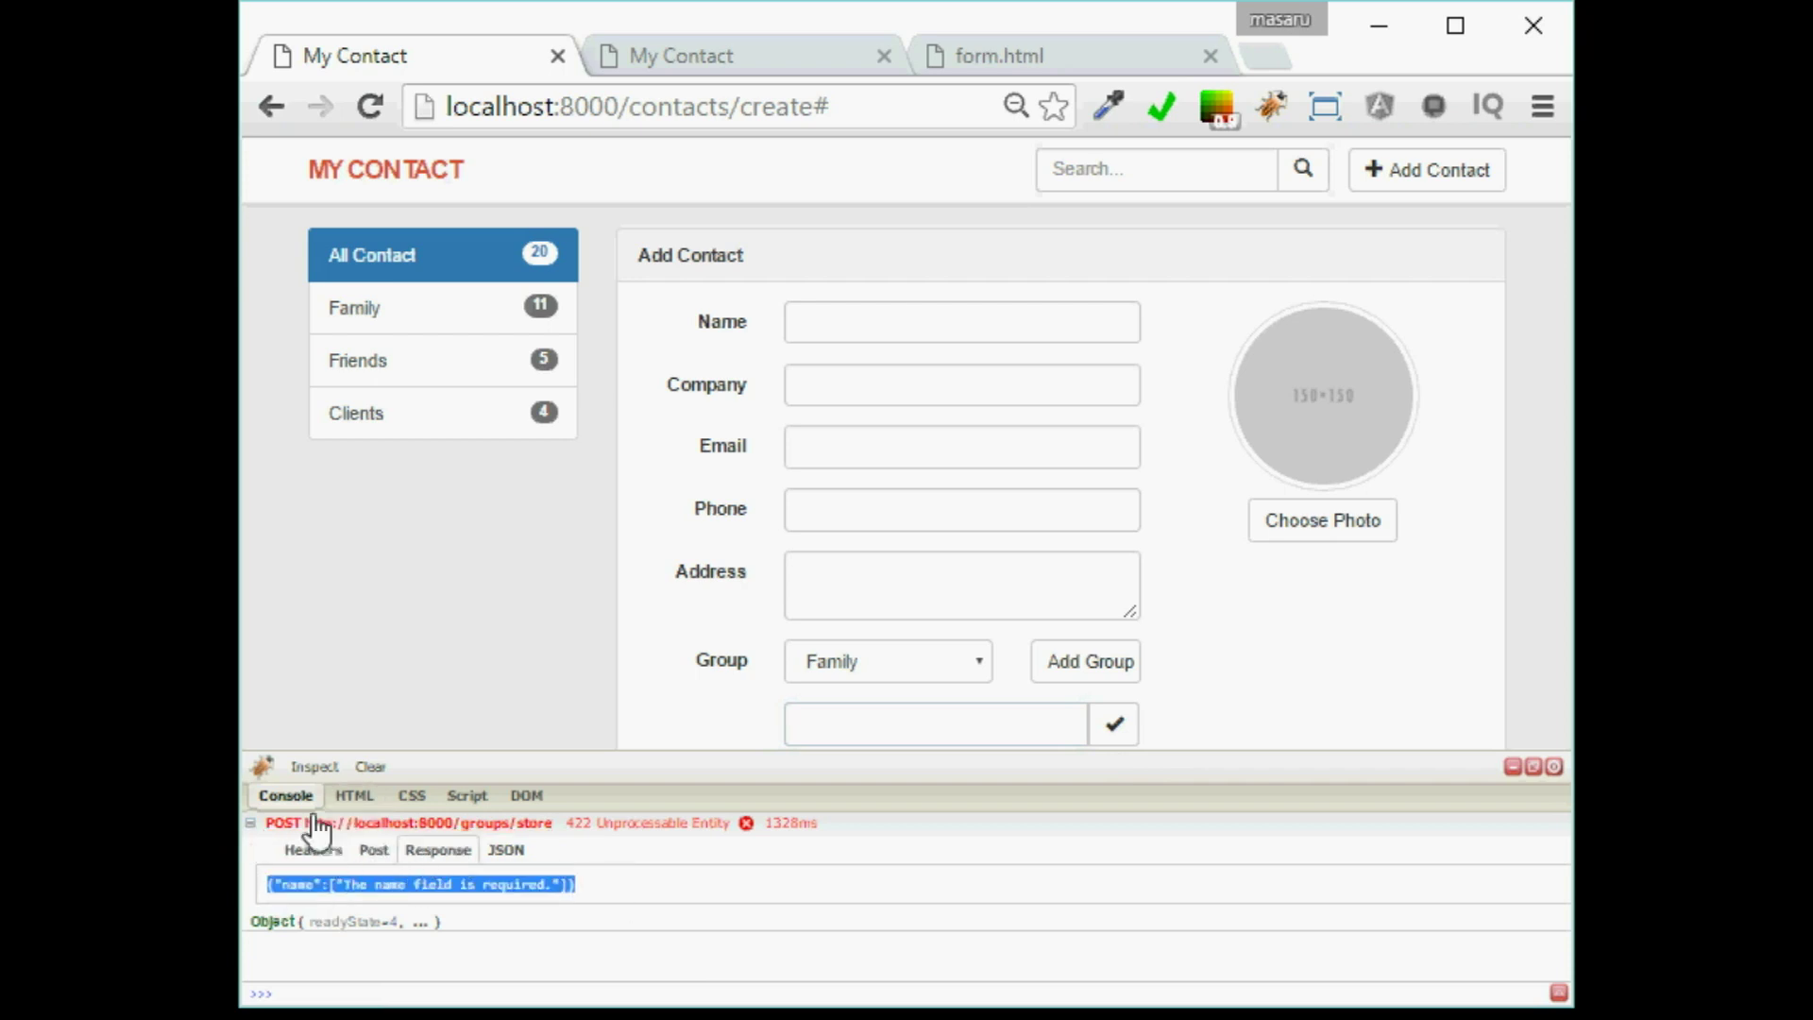
click(251, 824)
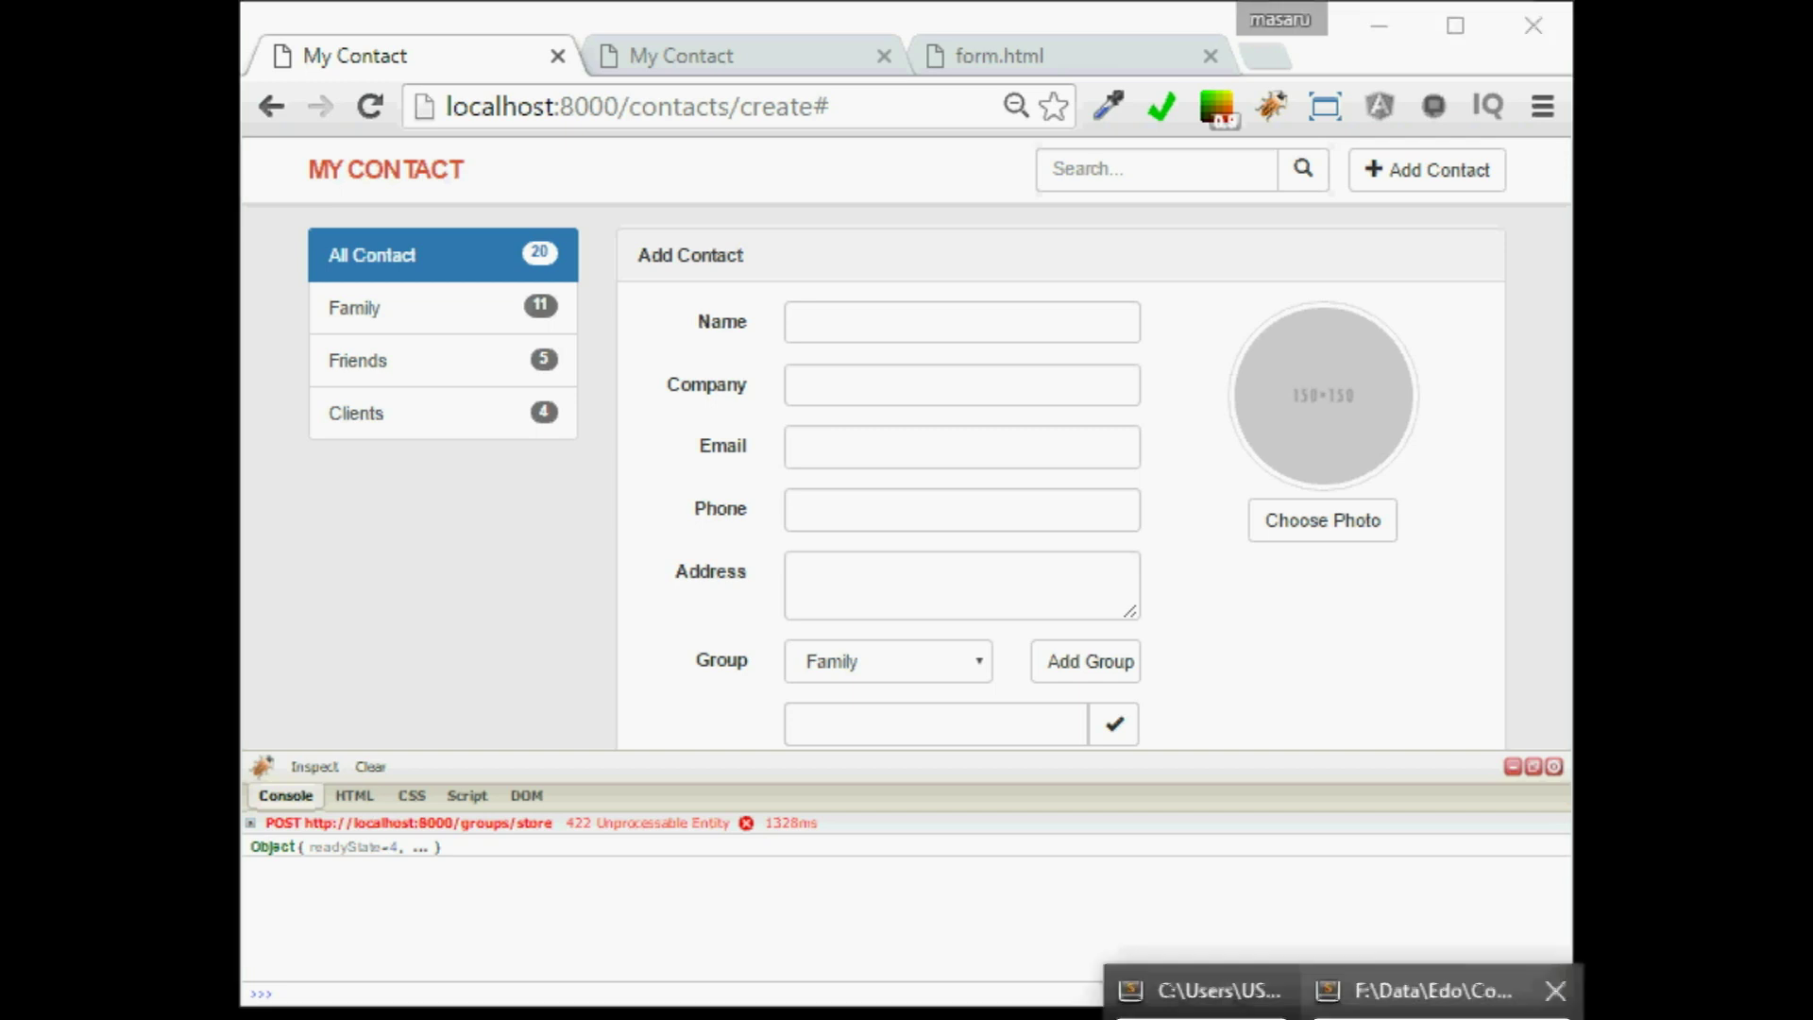
Replace the error handler's console.log with var error = errors.name[0];
click(1417, 992)
click(454, 133)
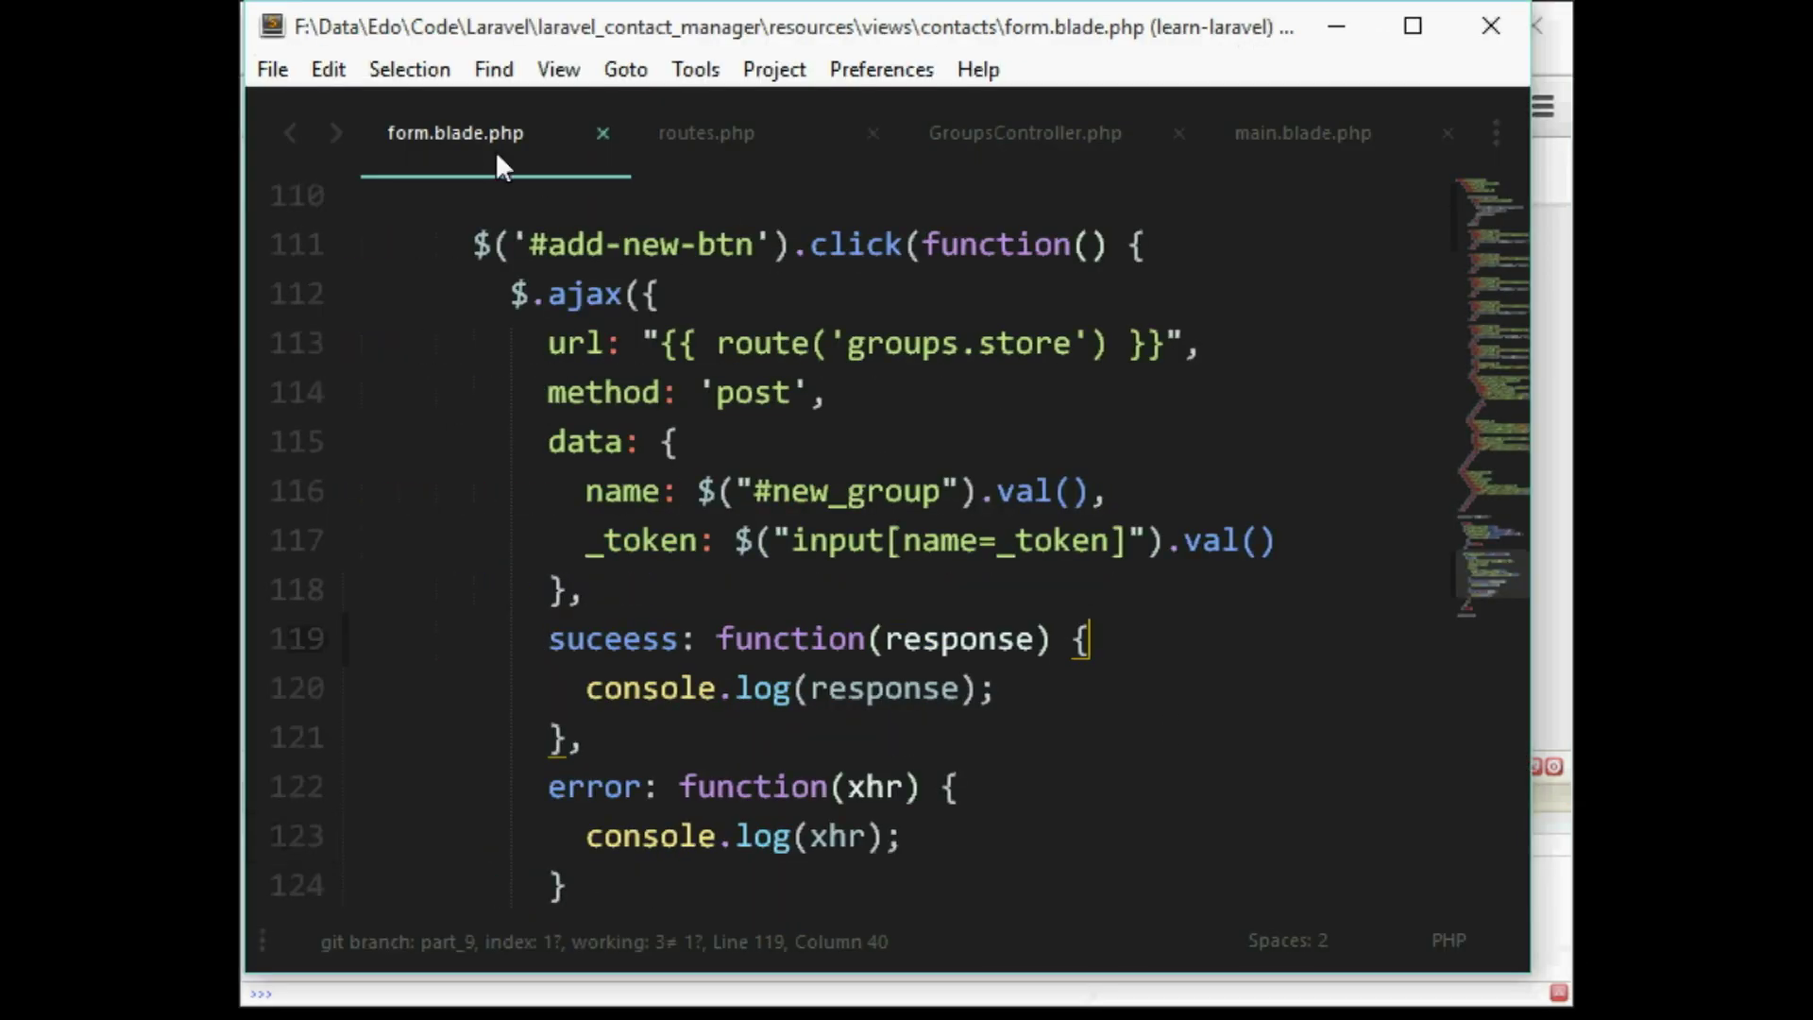
scroll(938, 538, down, 3)
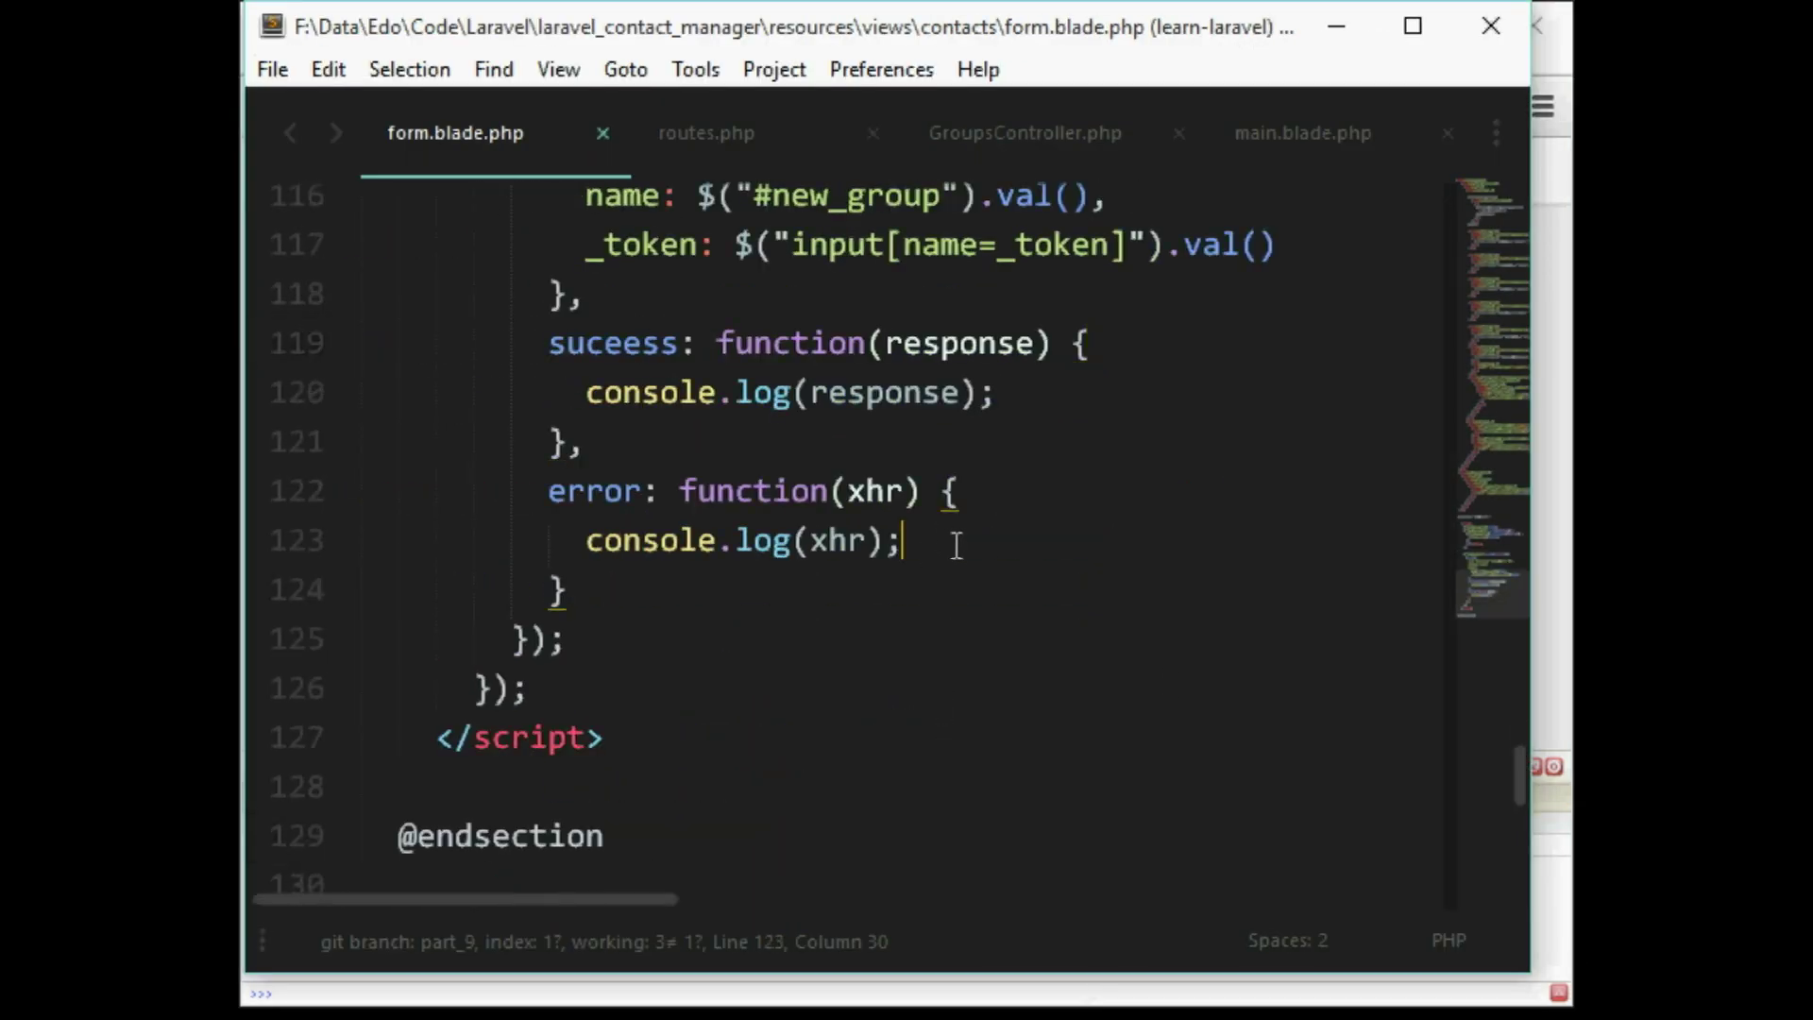
drag(587, 540, 905, 540)
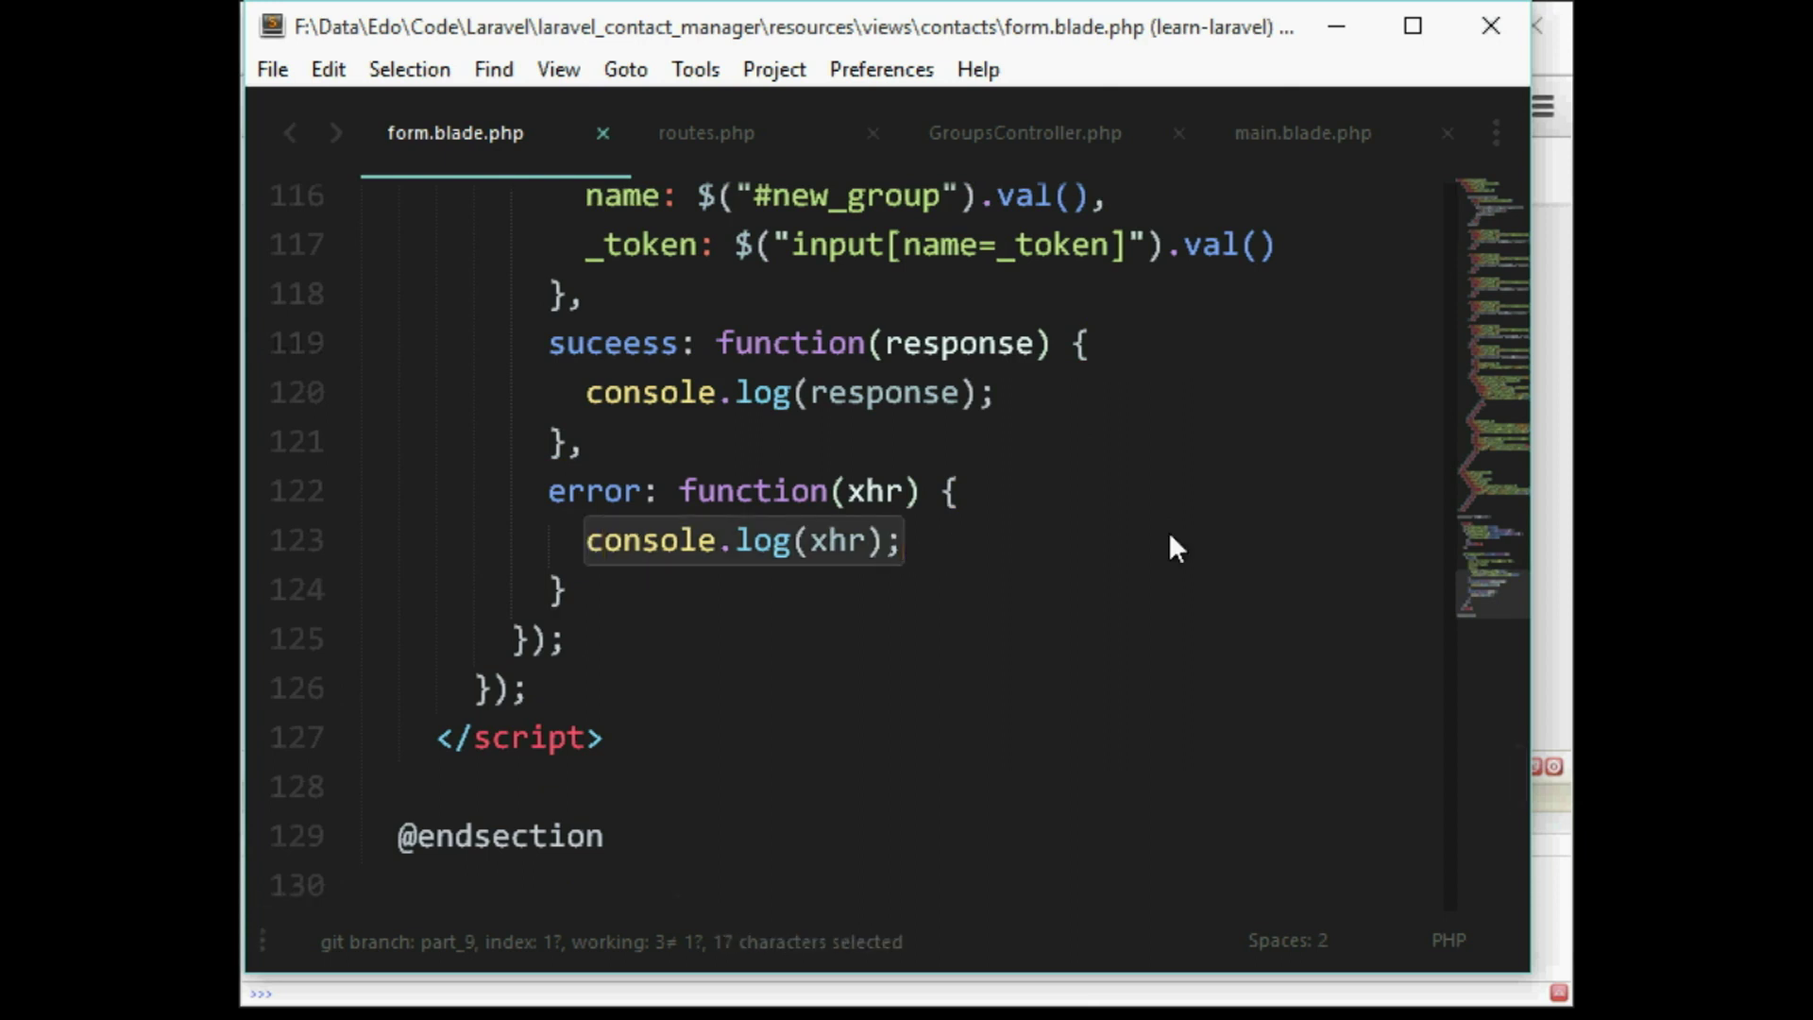
key(BackSpace)
text(var errors = xhr.responseJSON;)
key(Return)
text(v)
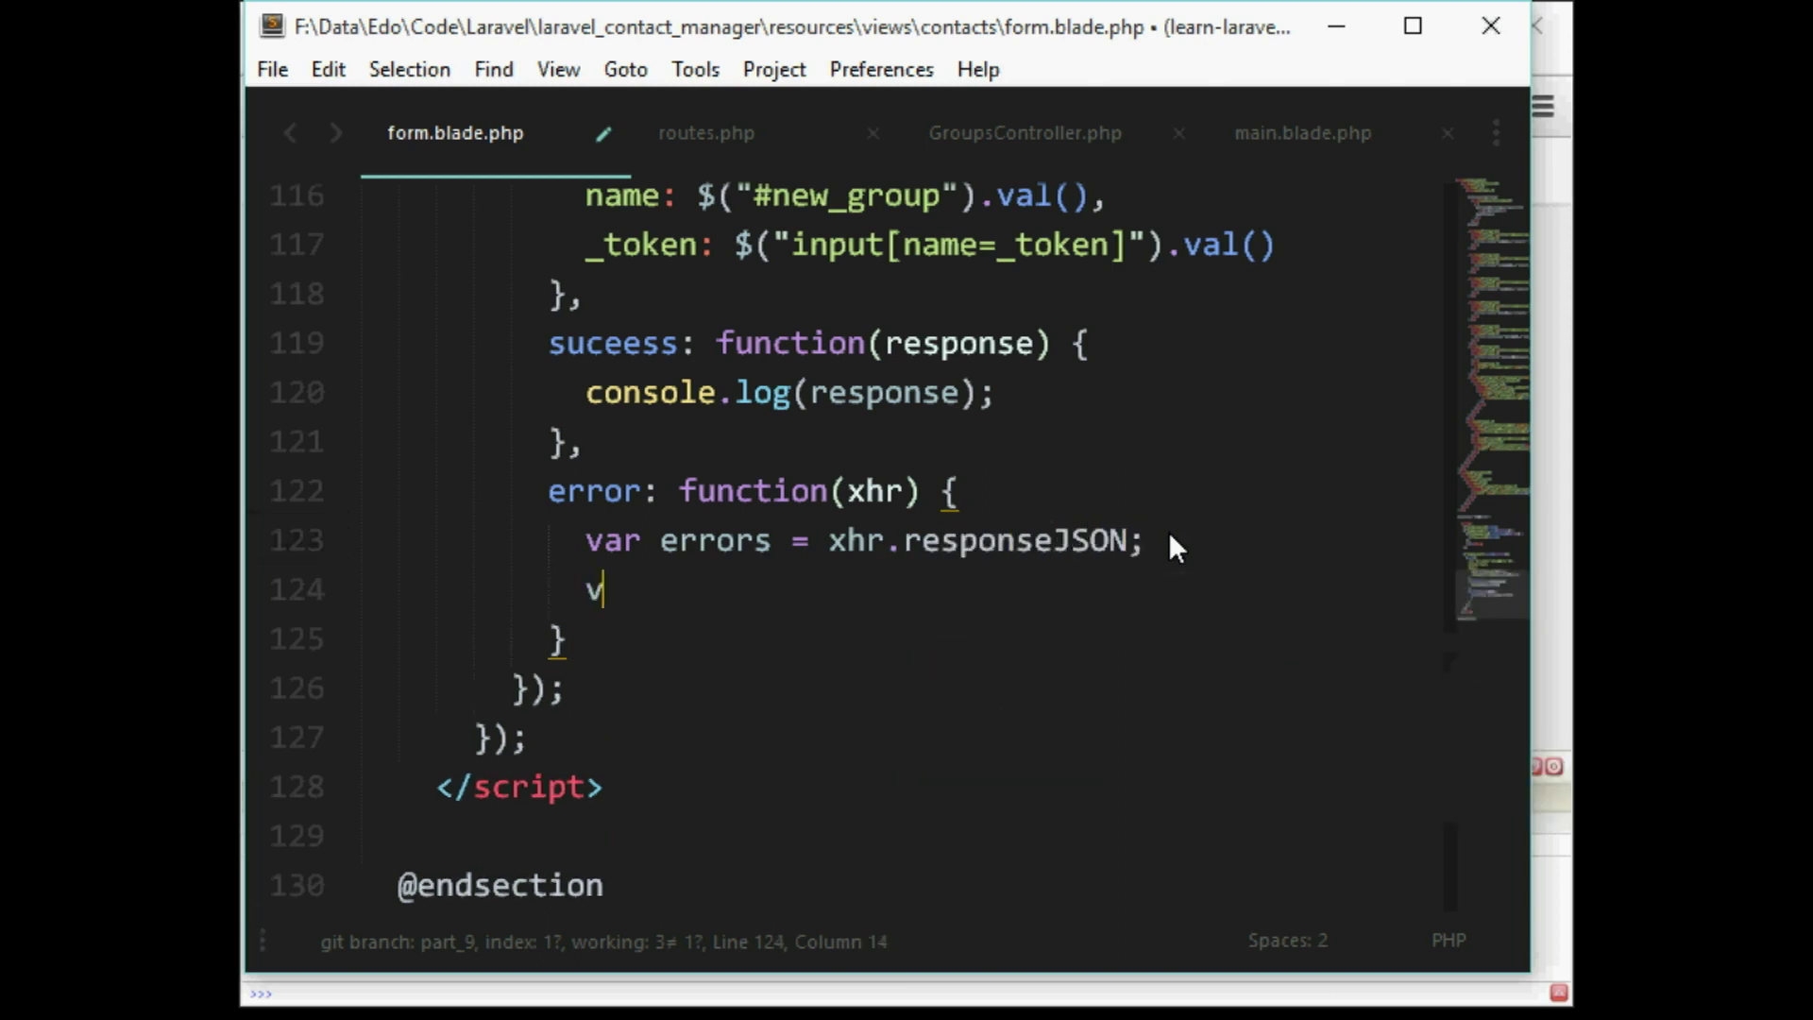
text(ar error = errors.name[0];)
key(Return)
key(Return)
text(if (error) {)
Add an if block that finds #new_group's closest .input-group
key(Return)
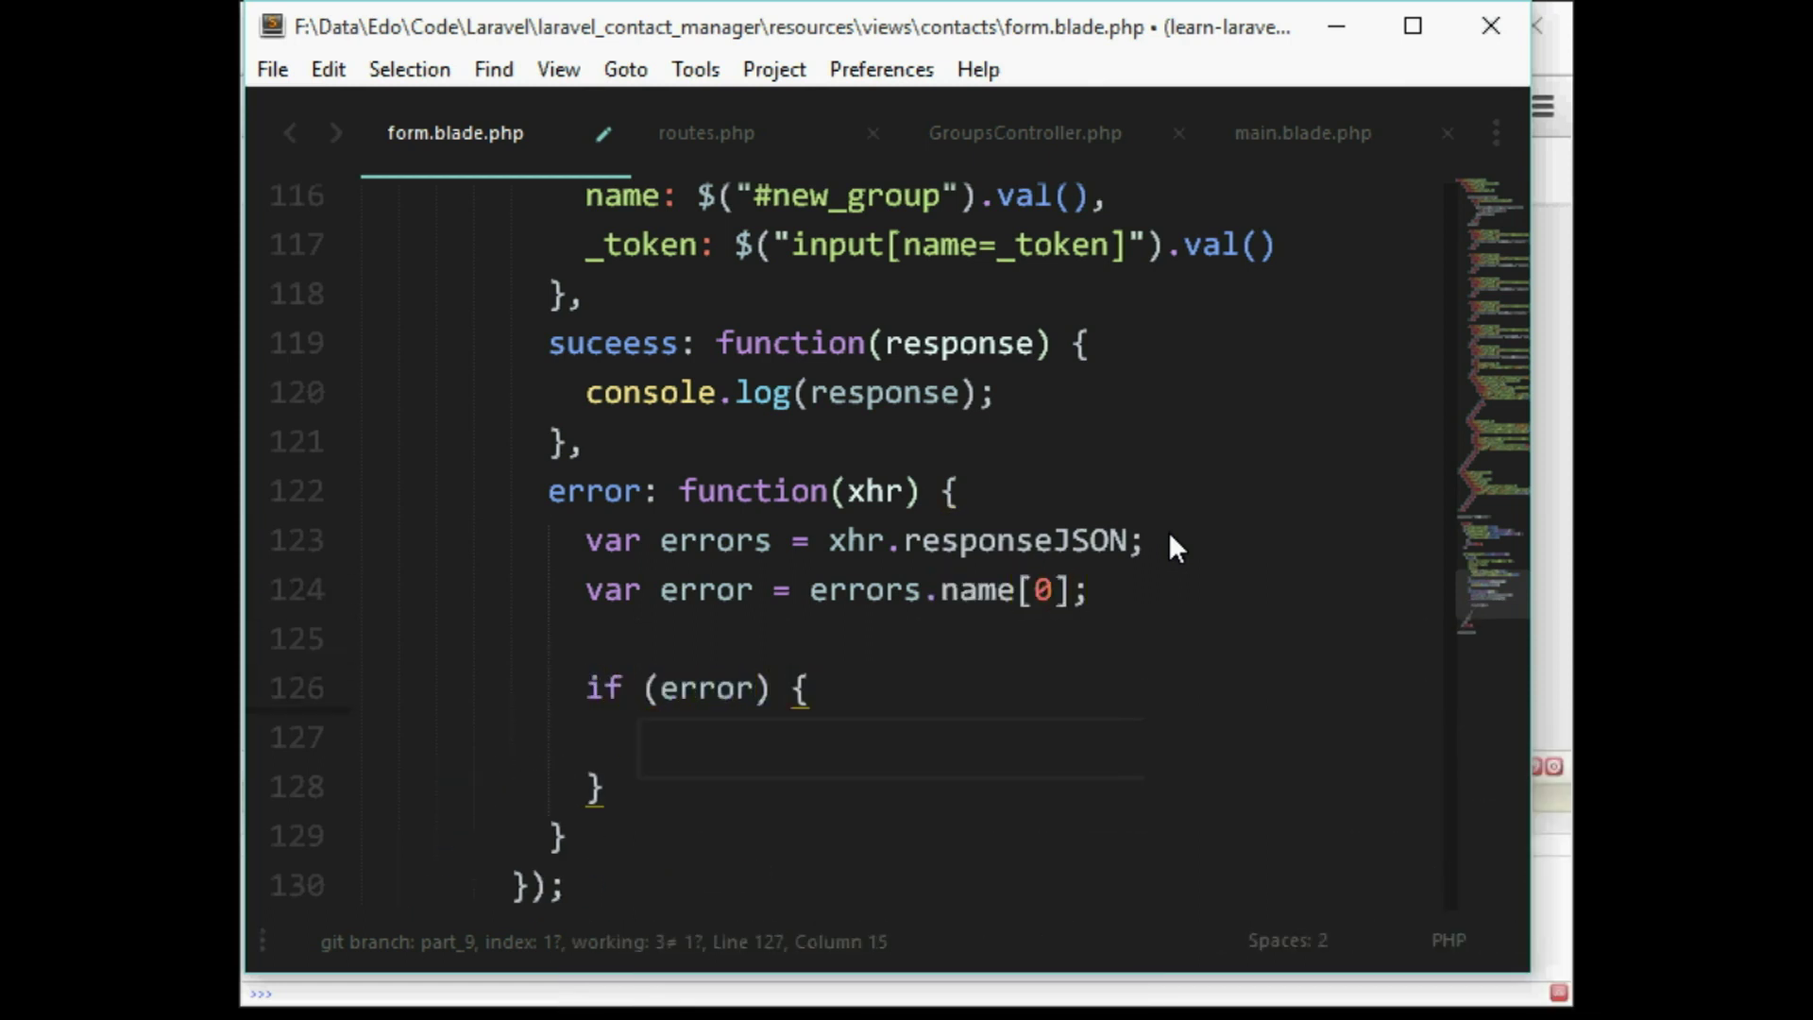
text($('#new)
key(Tab)
key(End)
key(Return)
text(.closest('.inpu)
key(Down)
key(Tab)
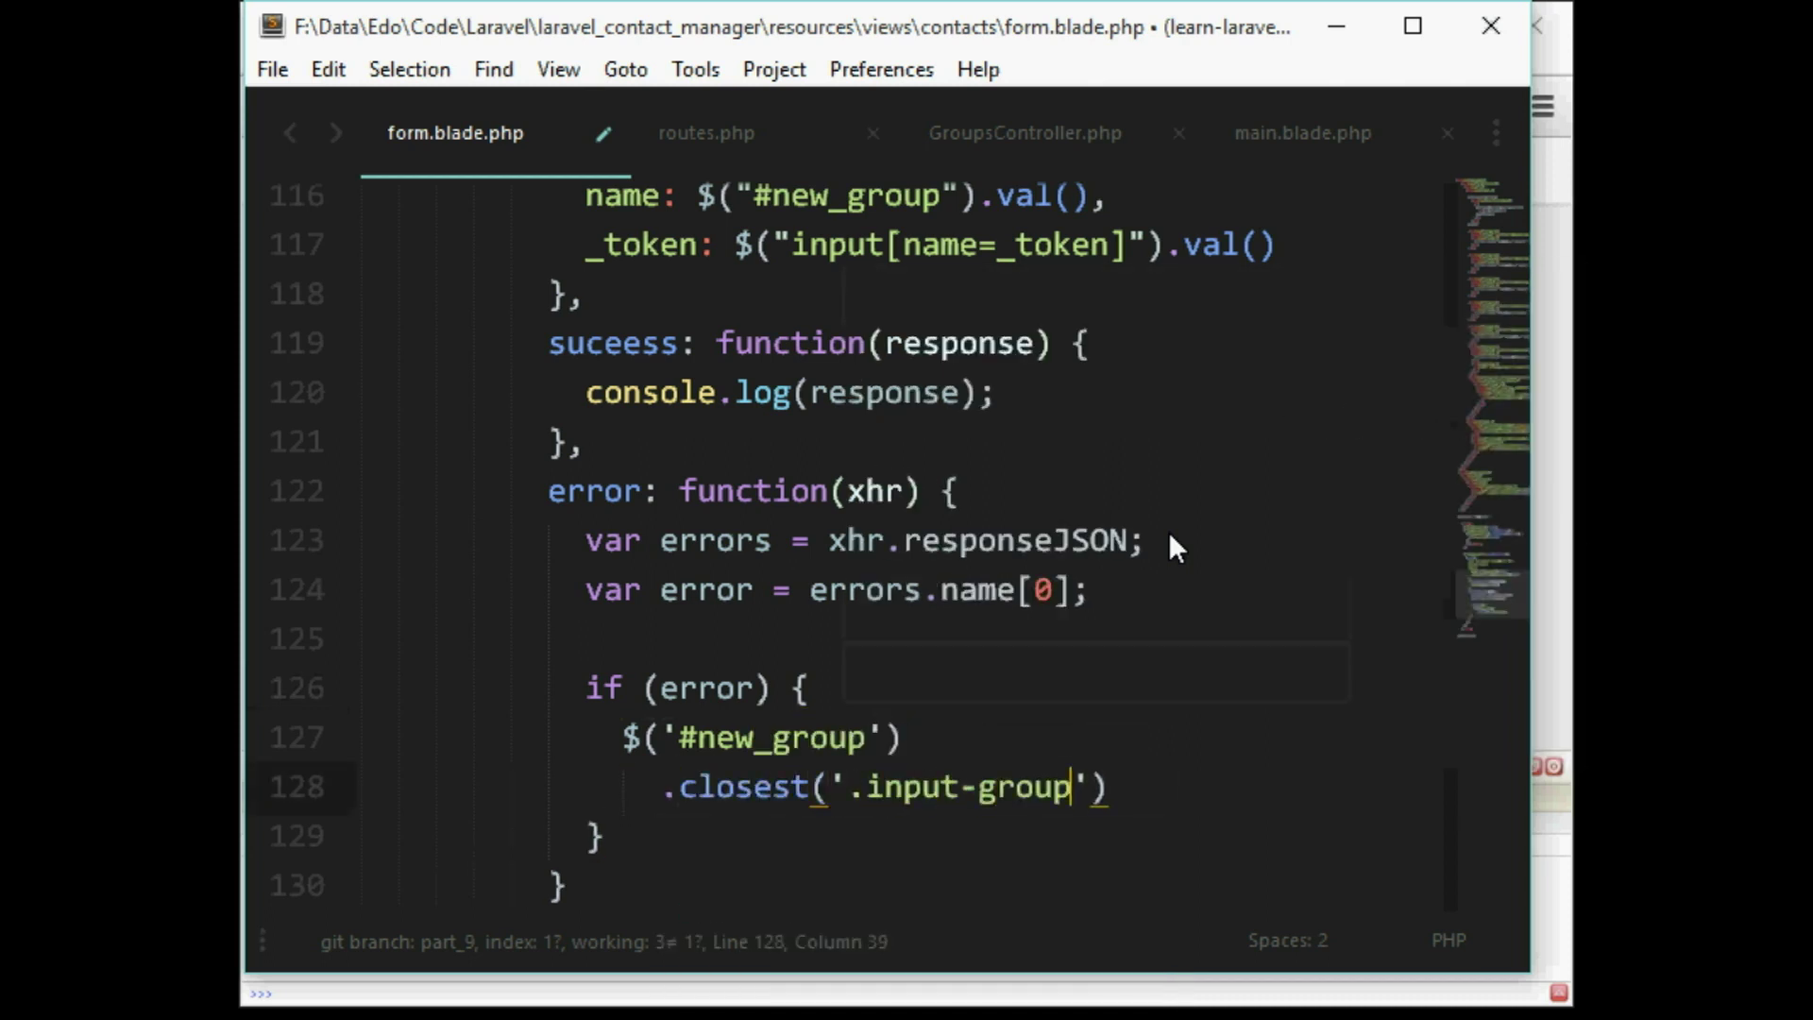
key(End)
key(Return)
text(.addClass('has-error)
Add the has-error class and append the error as a text-danger paragraph
key(End)
key(Return)
text(.after('<p class=")
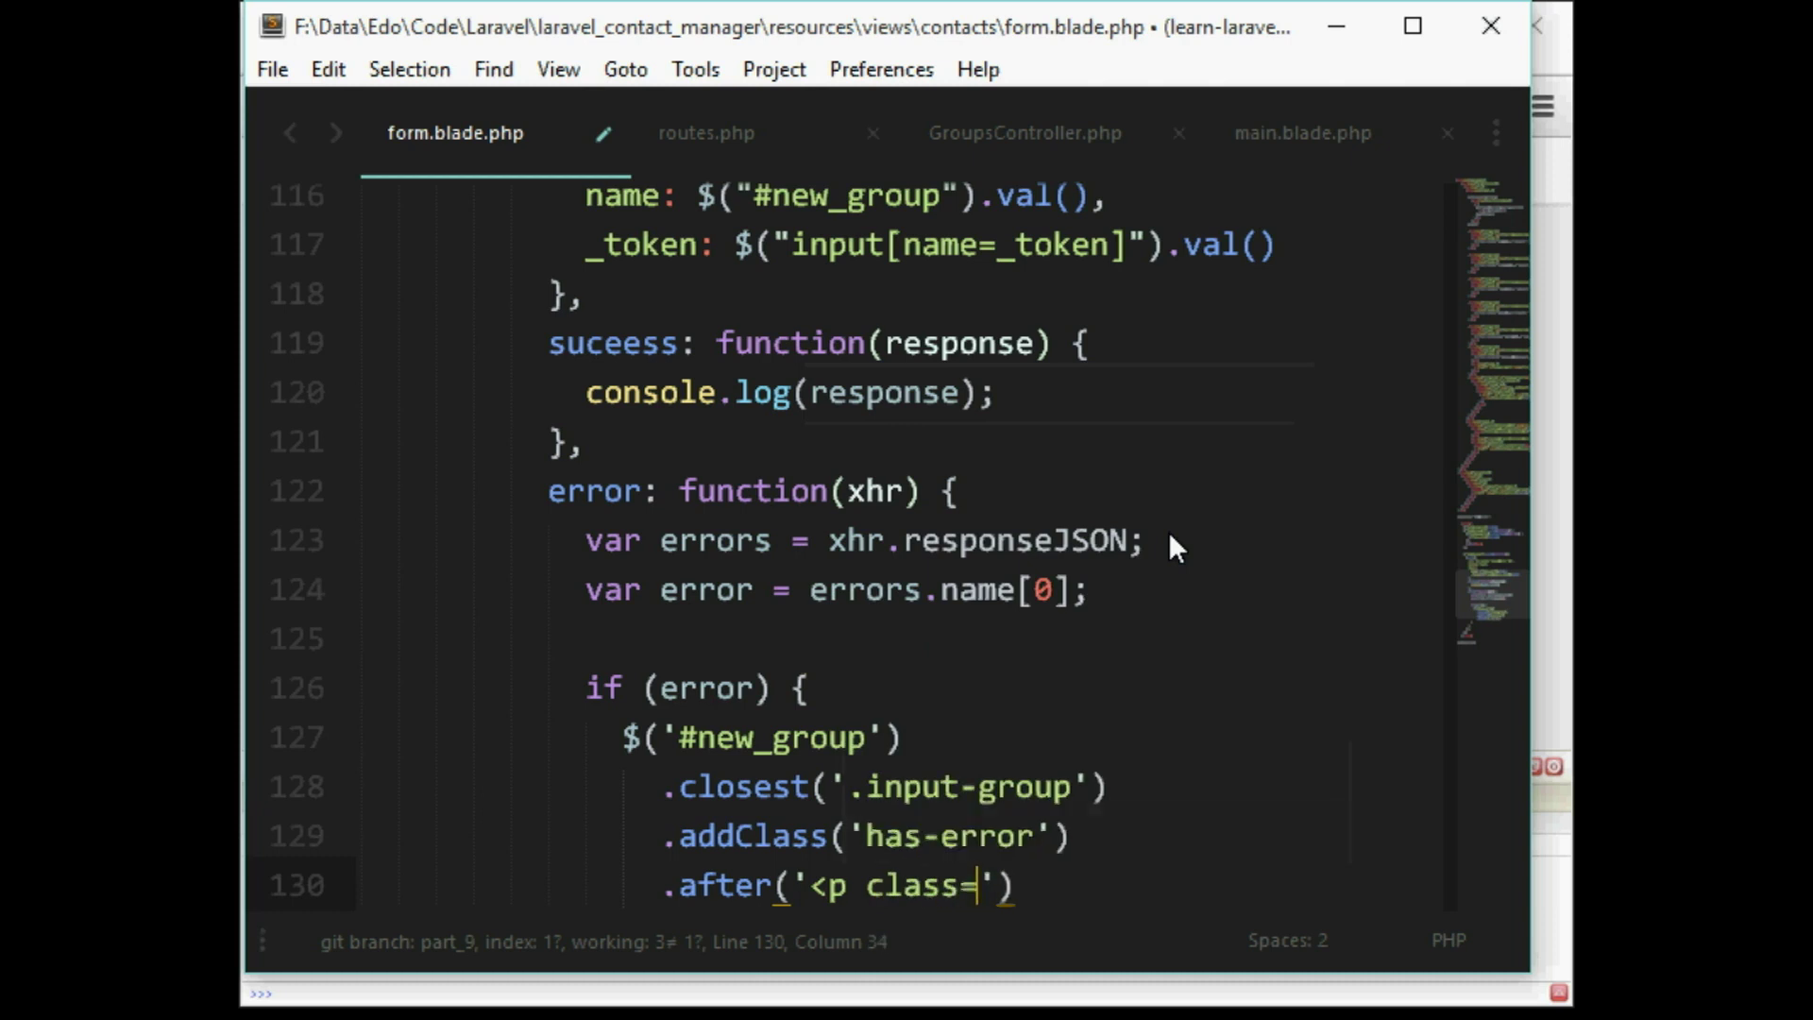
text(text-danger">' + error + '</p>');)
click(369, 885)
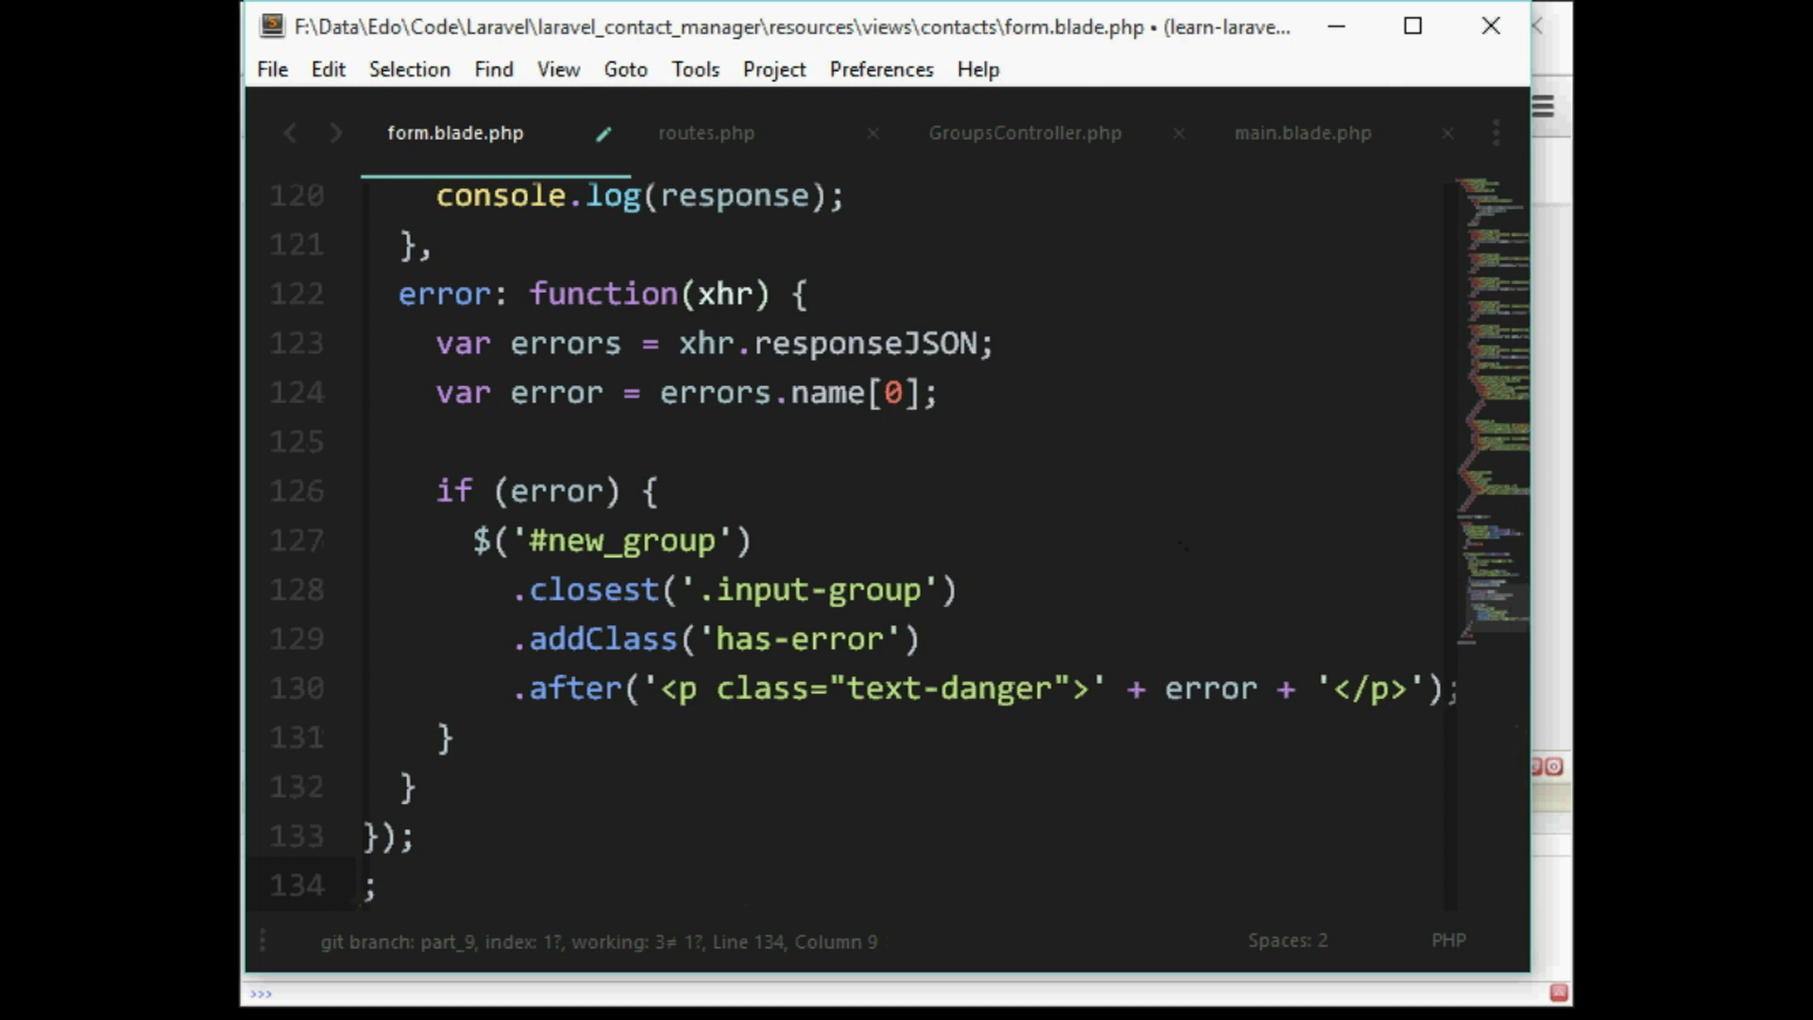
scroll(1162, 596, up, 1)
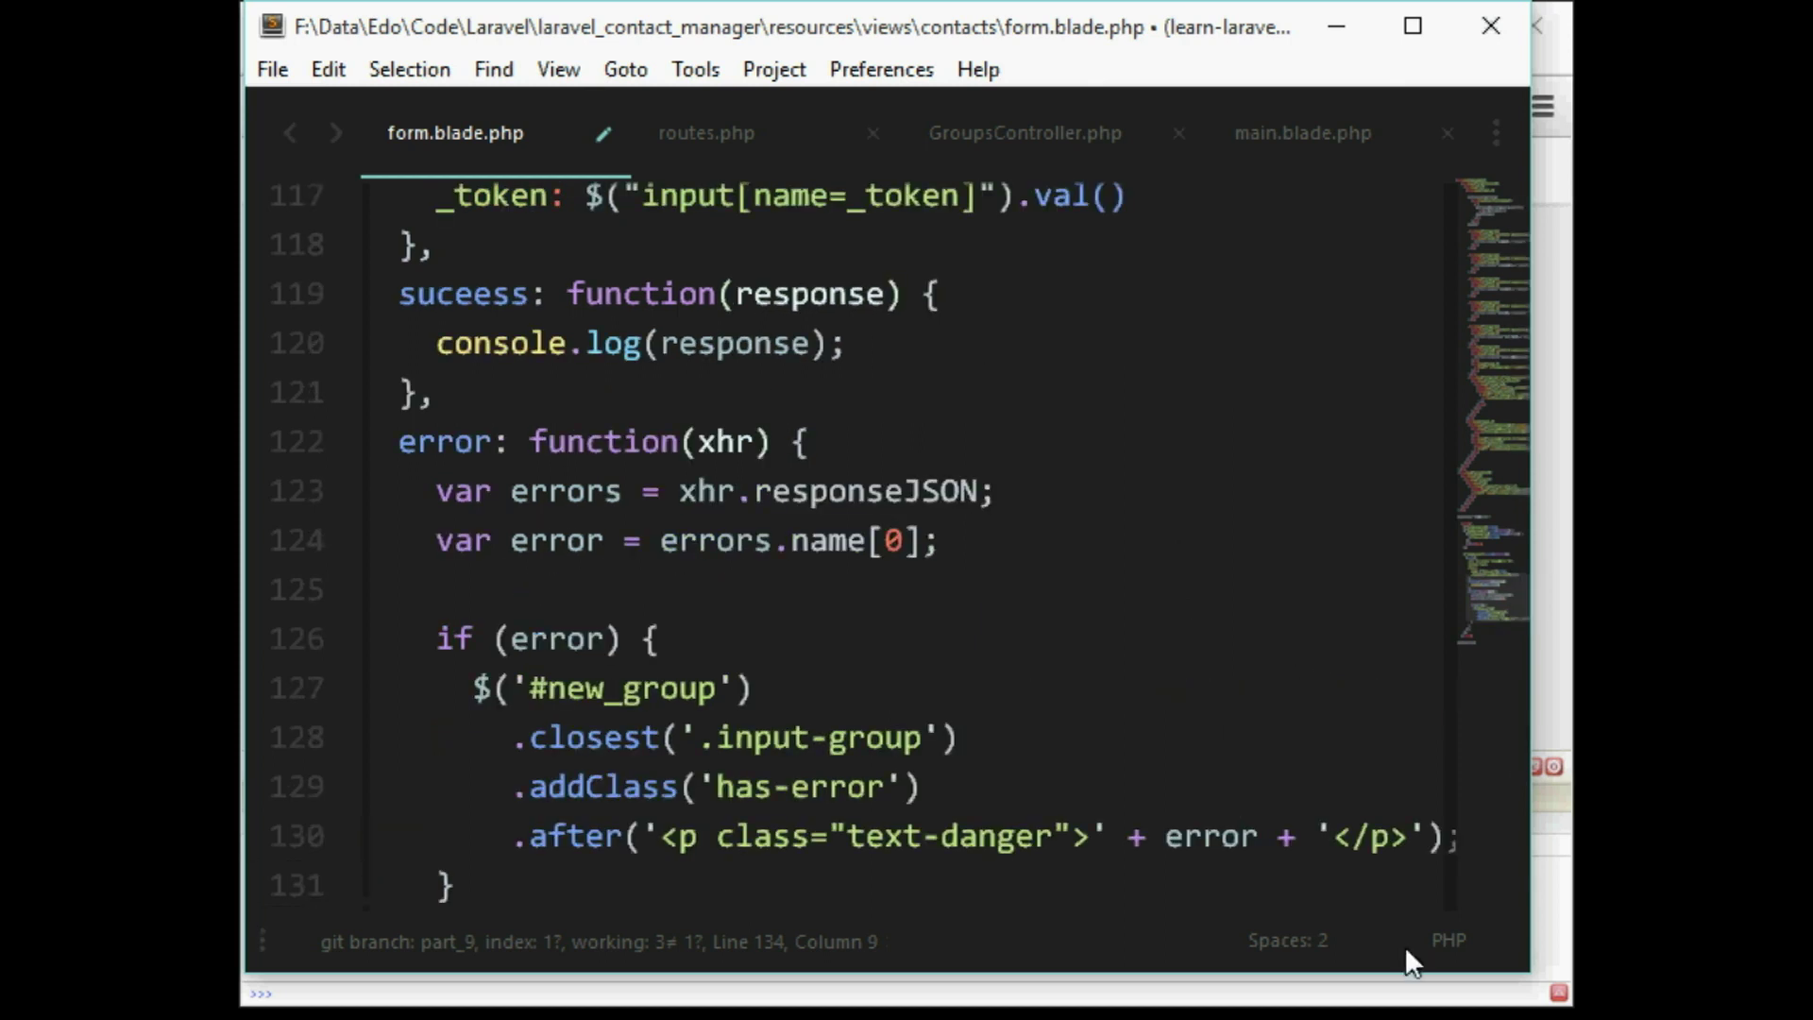
click(1176, 1009)
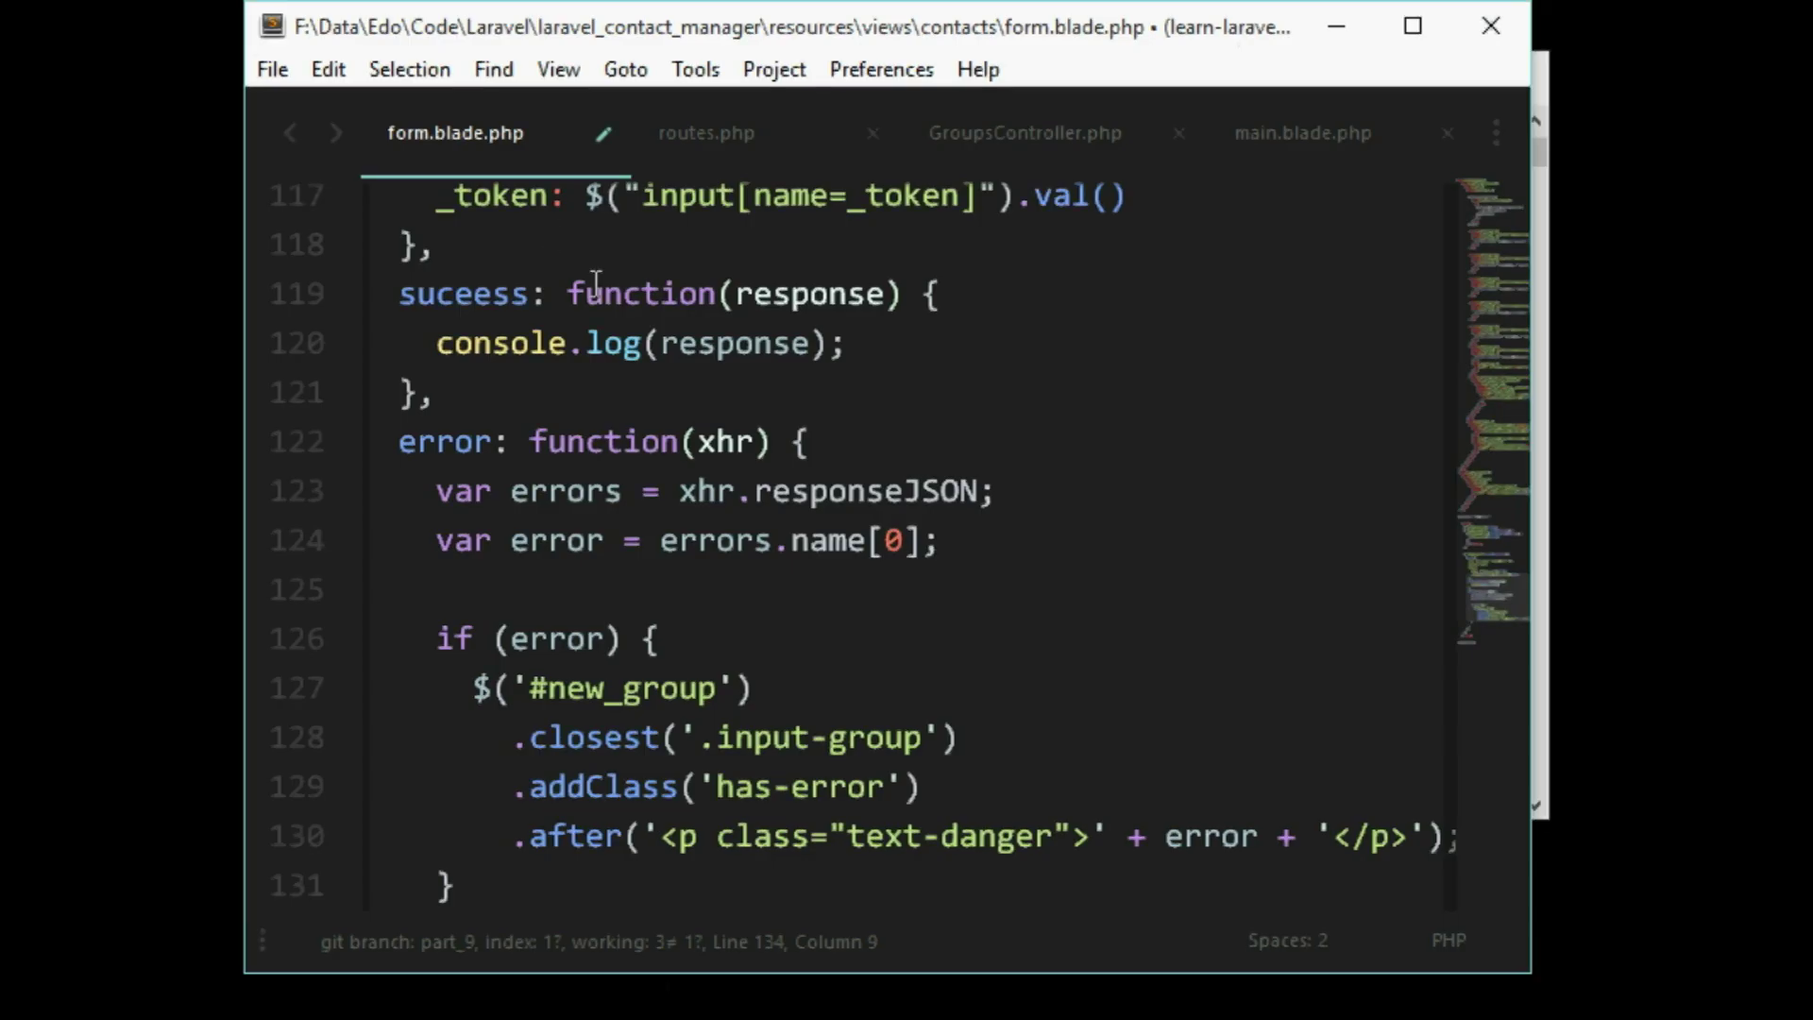
Save form.blade.php, reload the form, and submit an empty group name
click(735, 443)
key(ctrl+s)
key(alt+Tab)
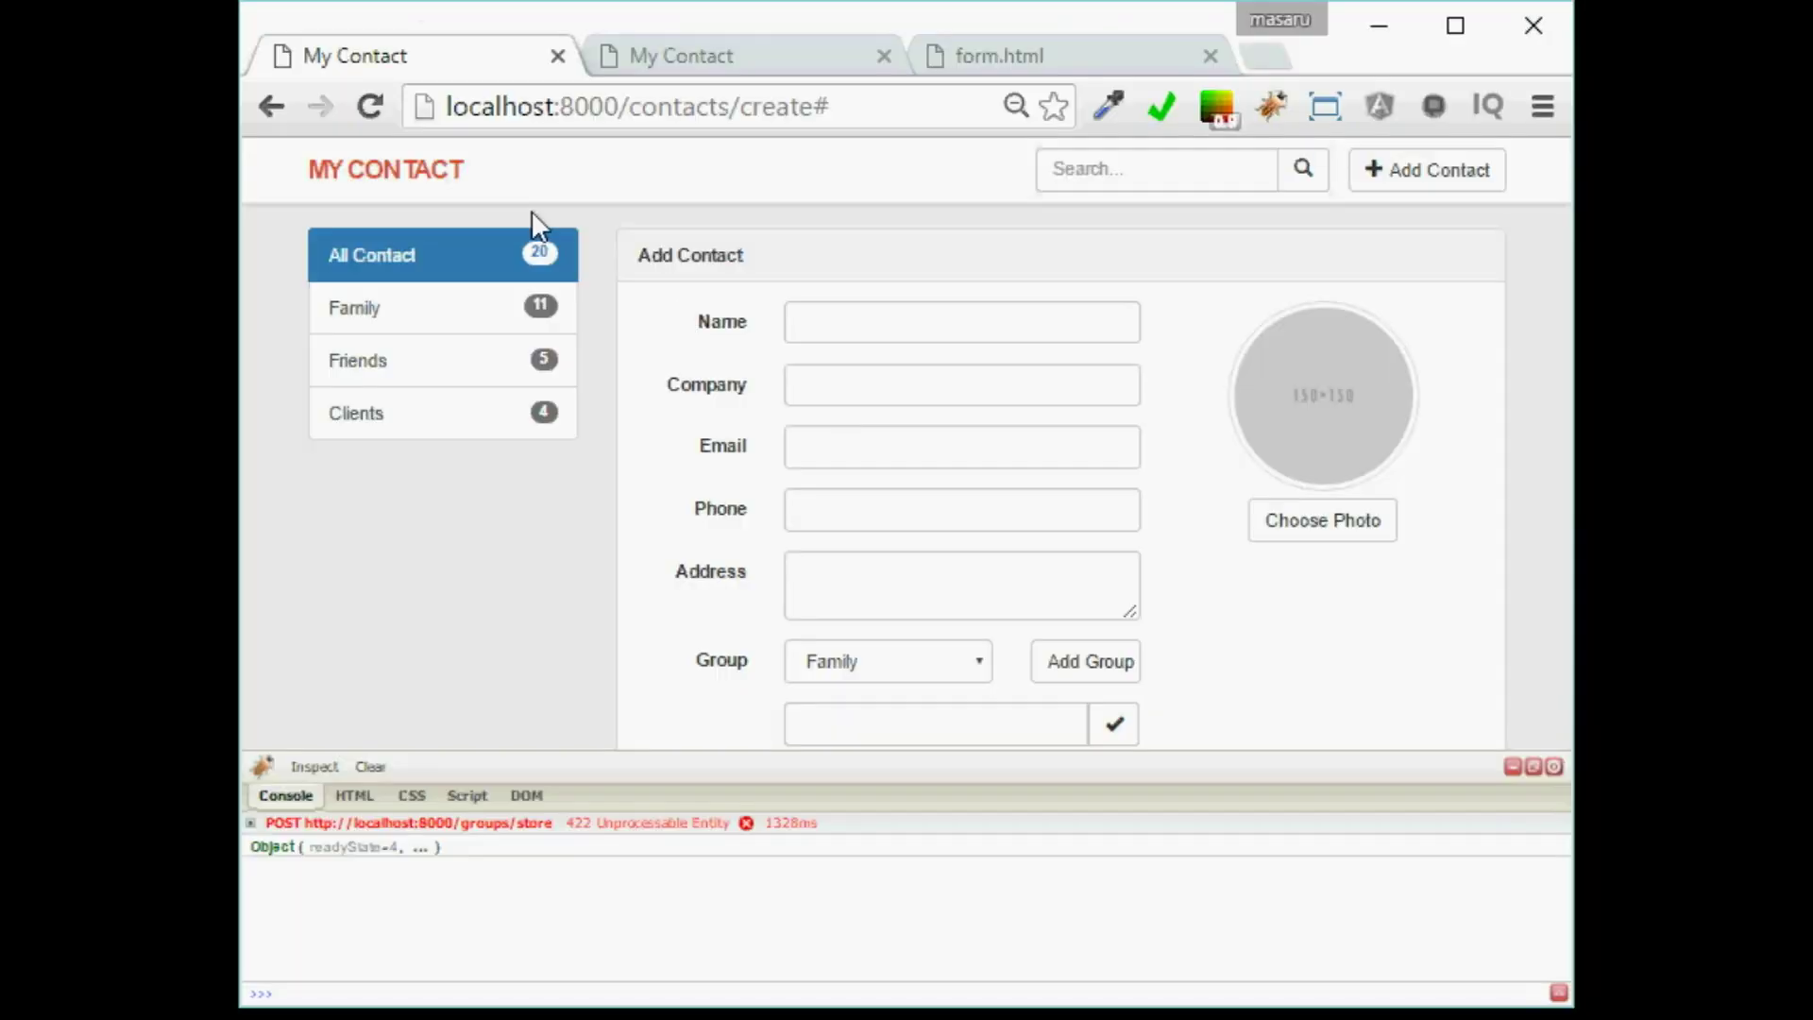
click(370, 105)
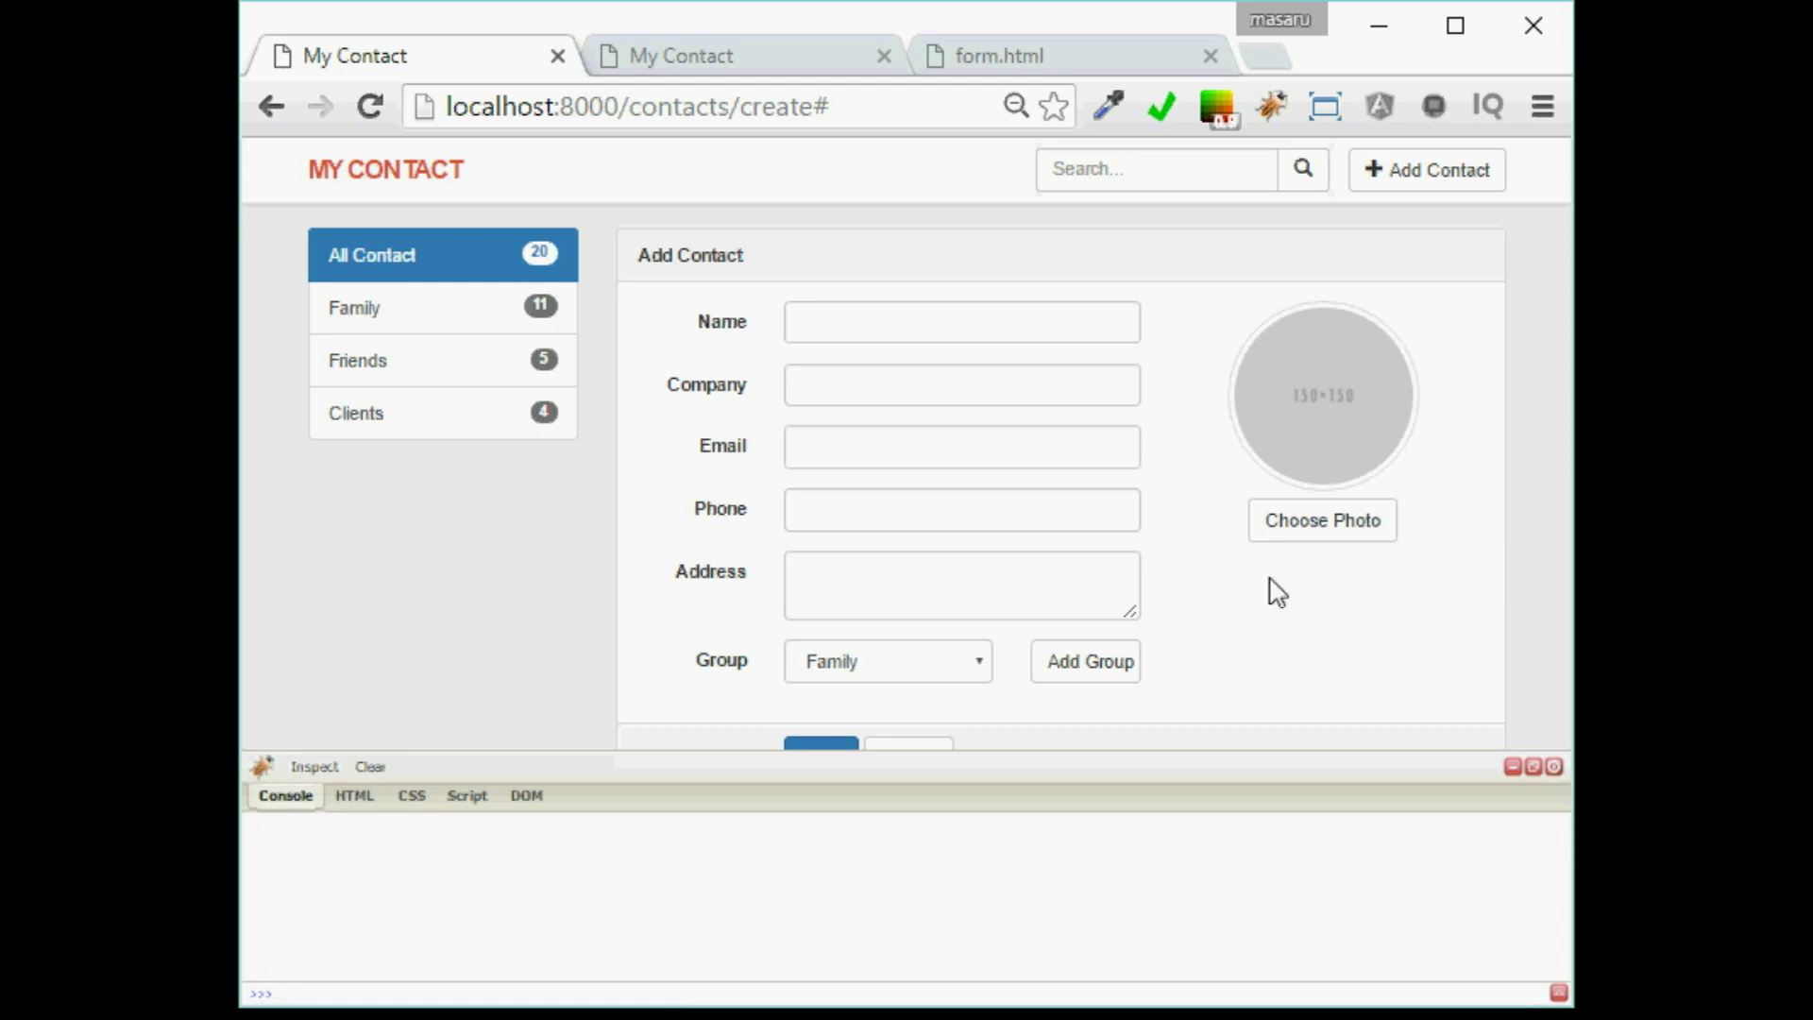
click(1091, 662)
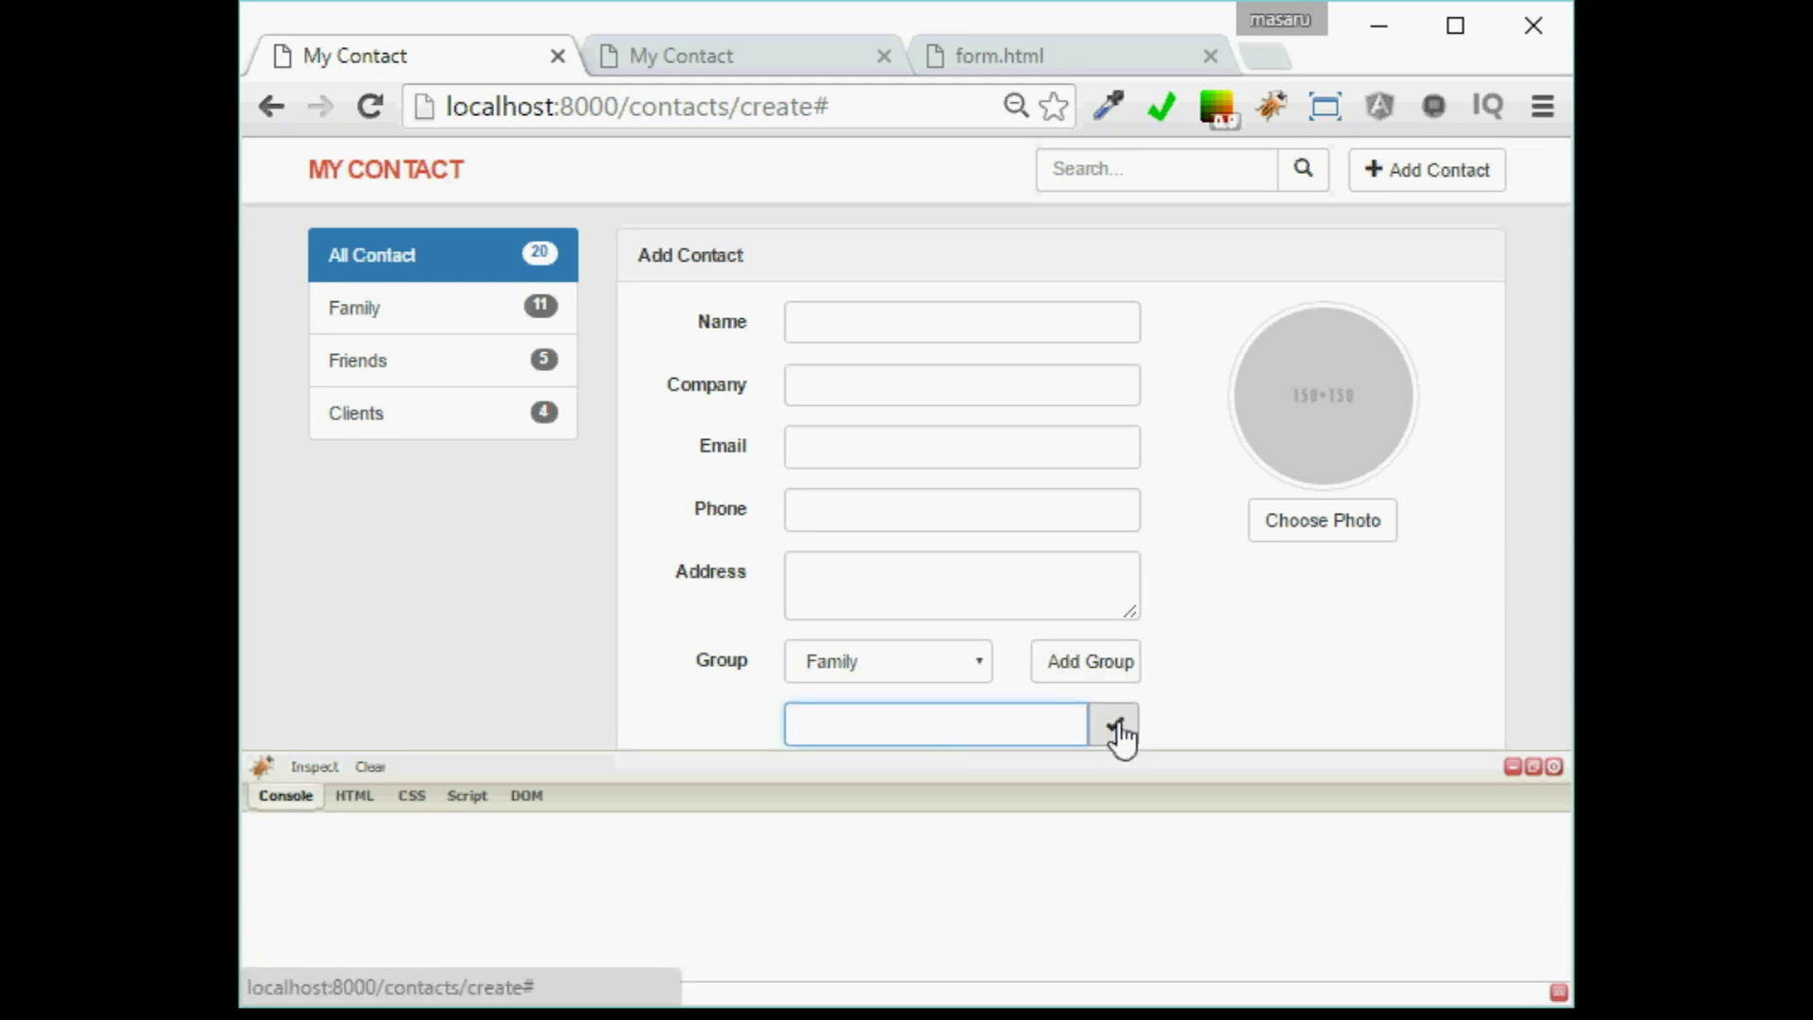
click(1115, 724)
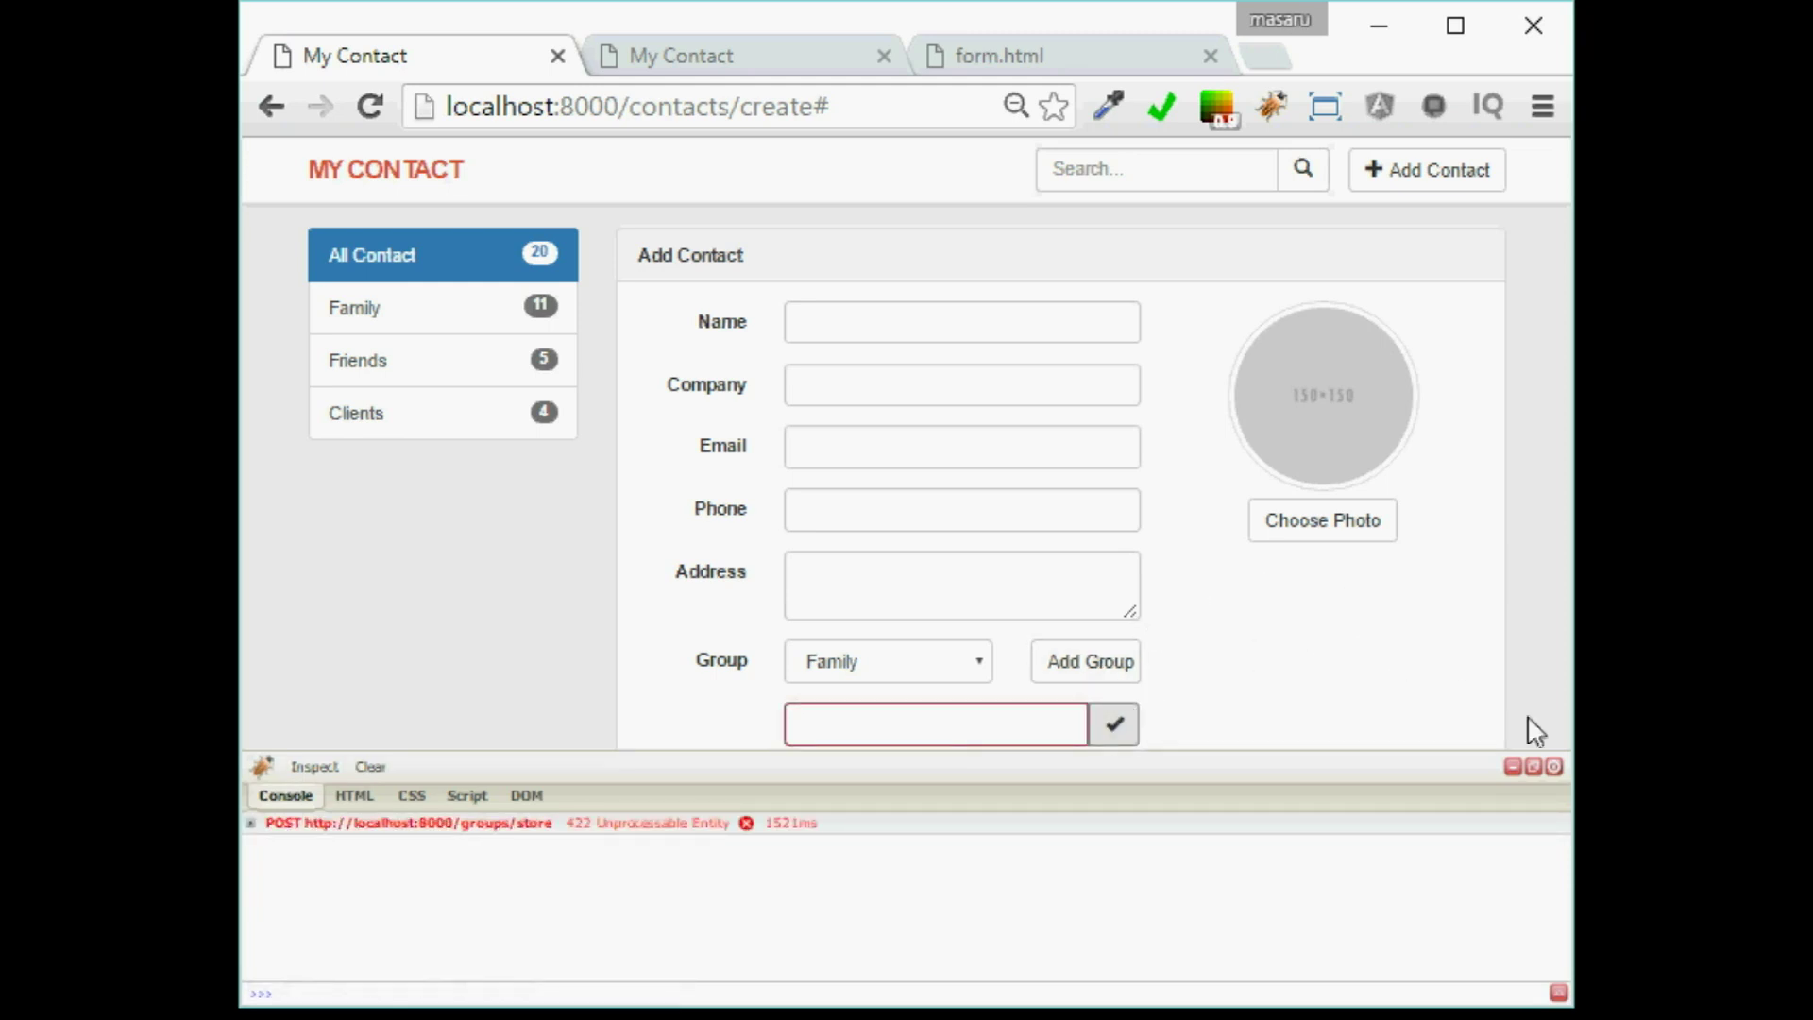
Close the console and resubmit twice, stacking duplicate 'The name field is required.' messages
click(1554, 768)
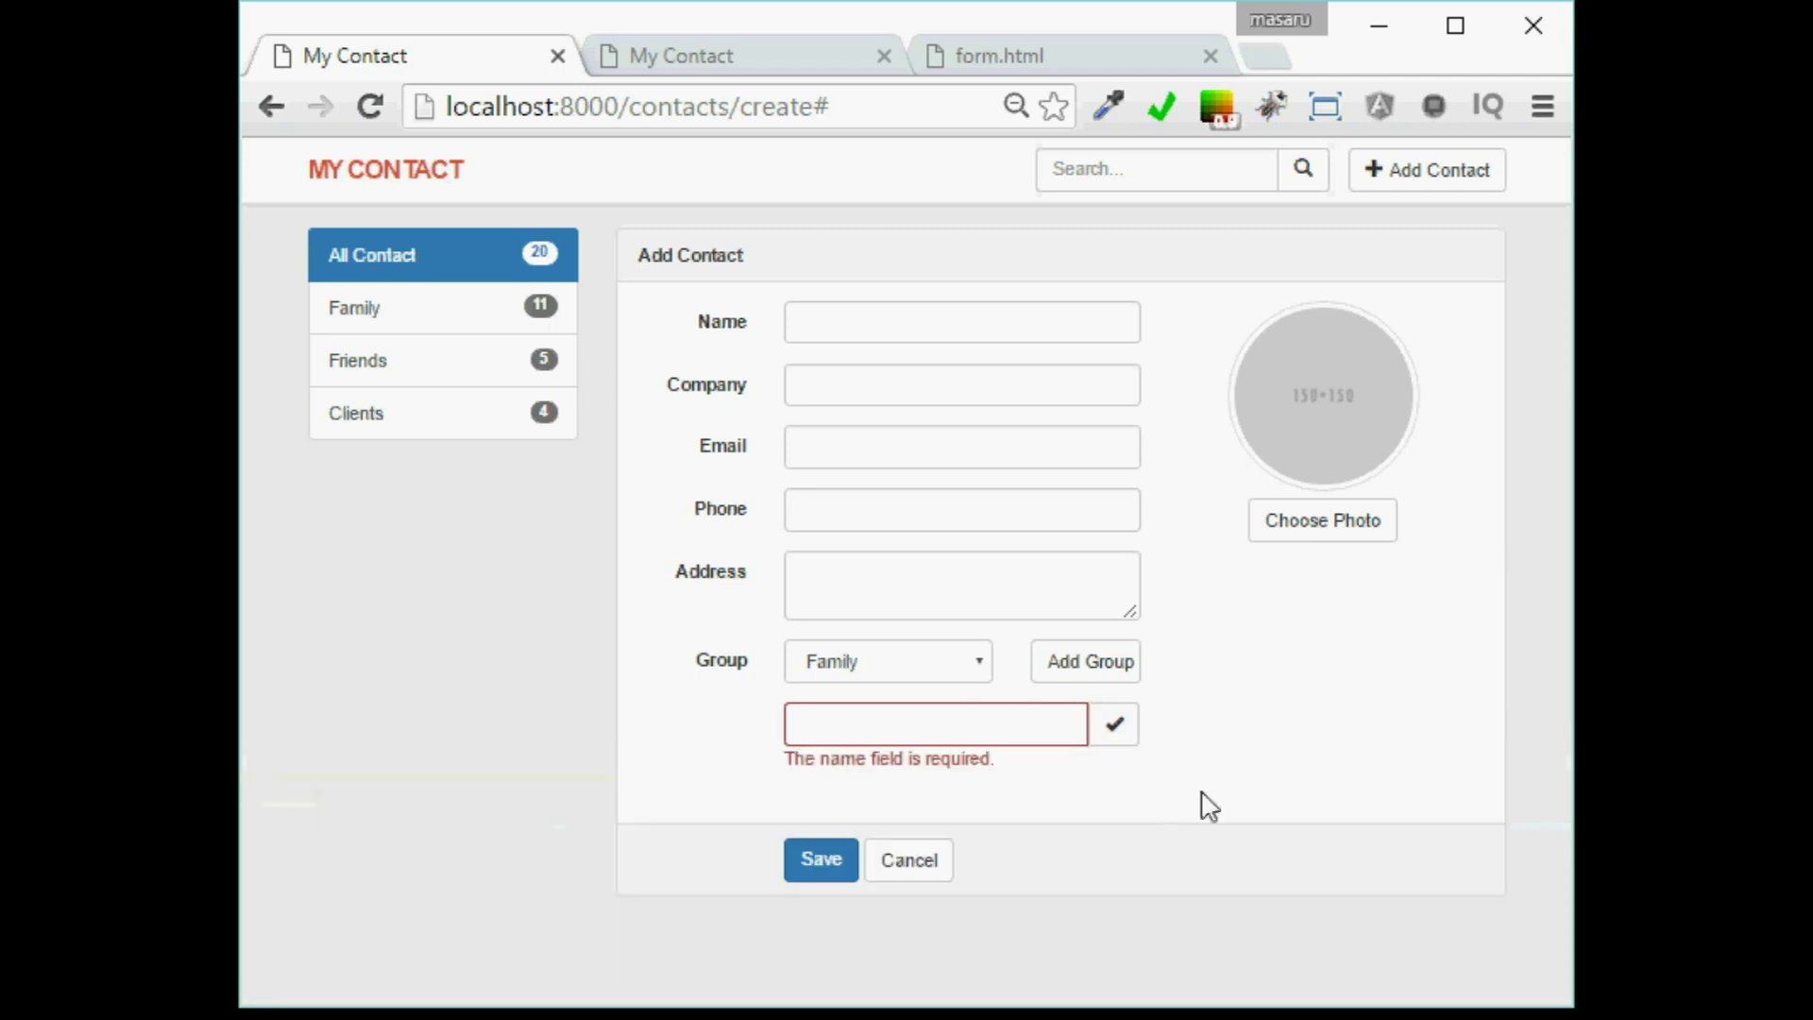
click(1114, 730)
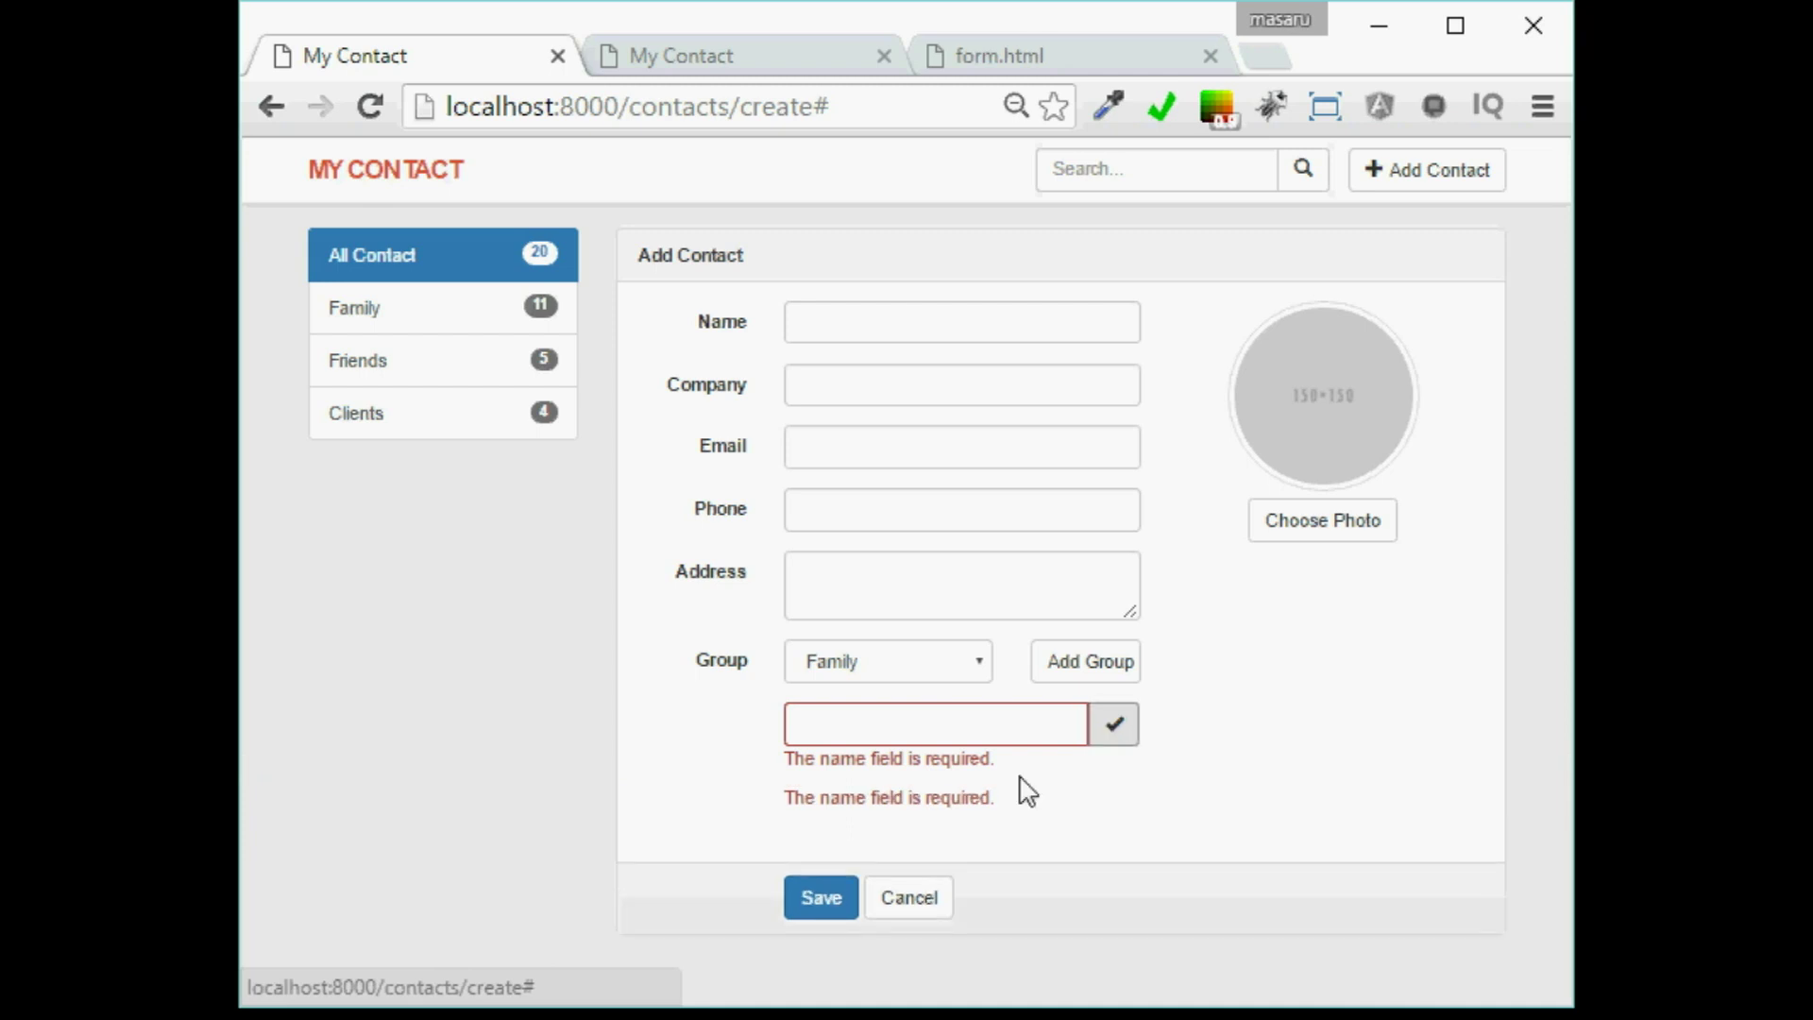
click(1112, 728)
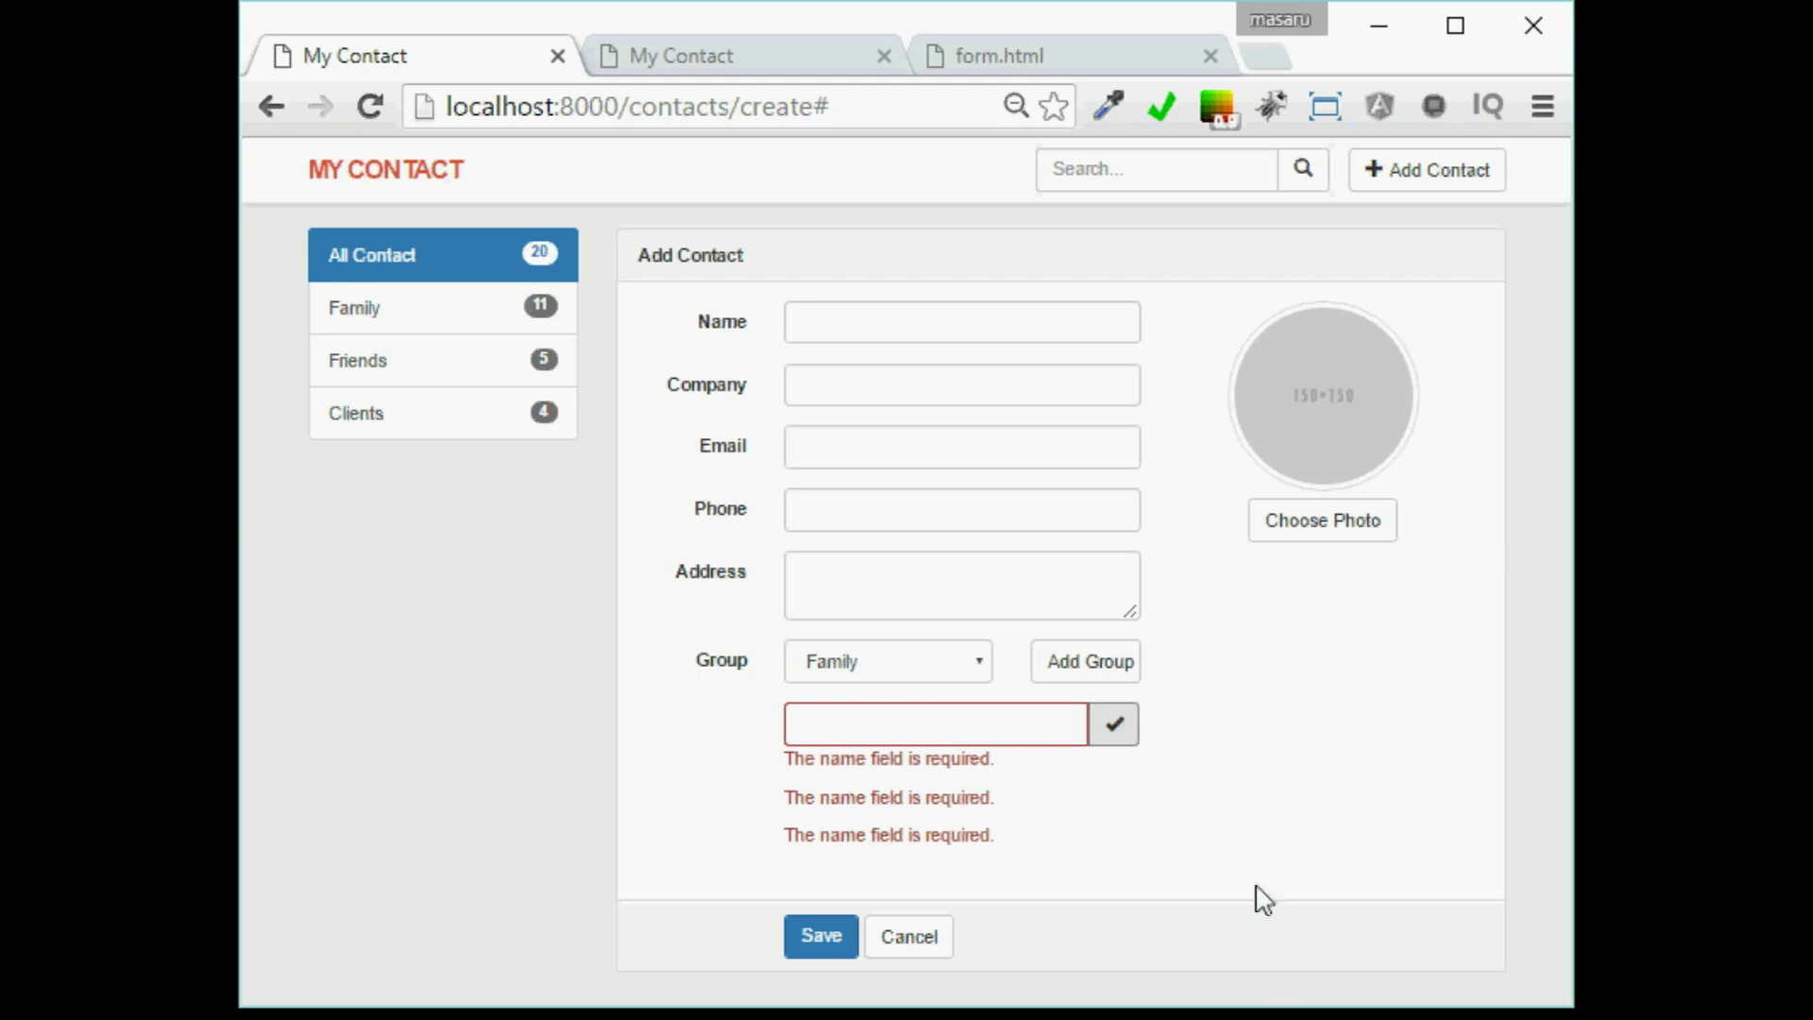
key(alt+Tab)
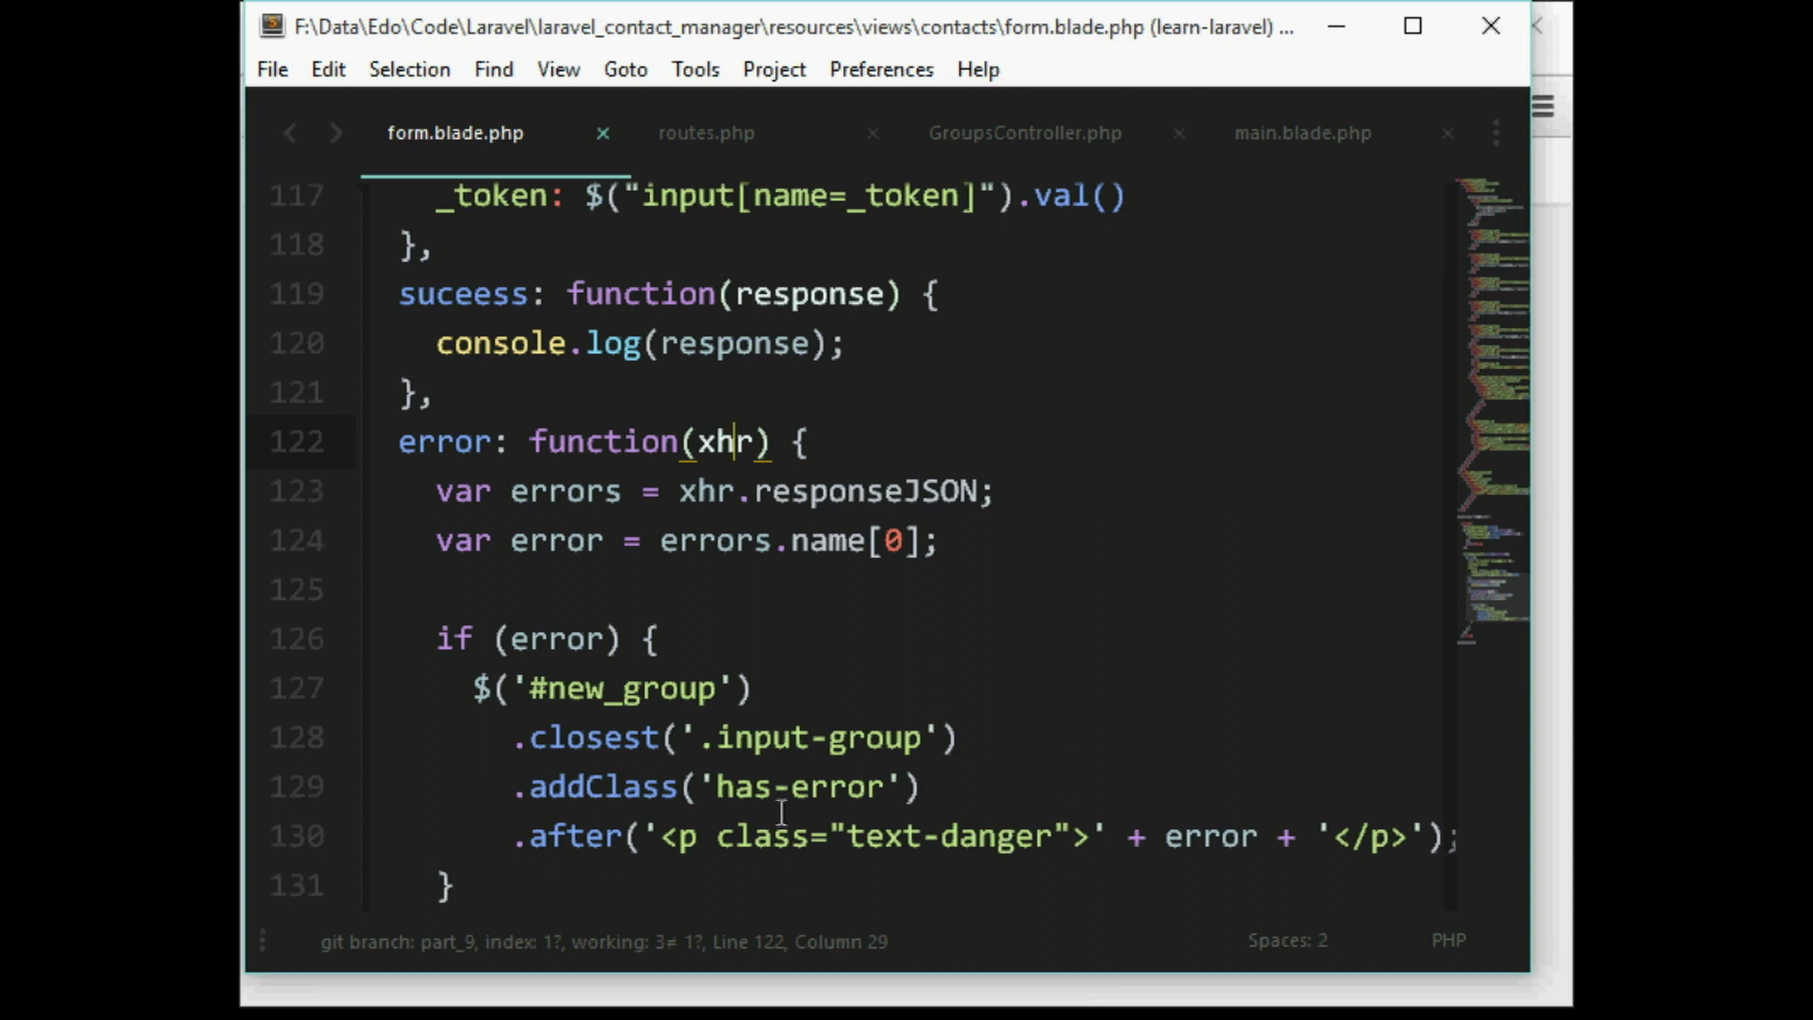
Store the closest('.input-group') lookup in a variable
click(991, 738)
key(Return)
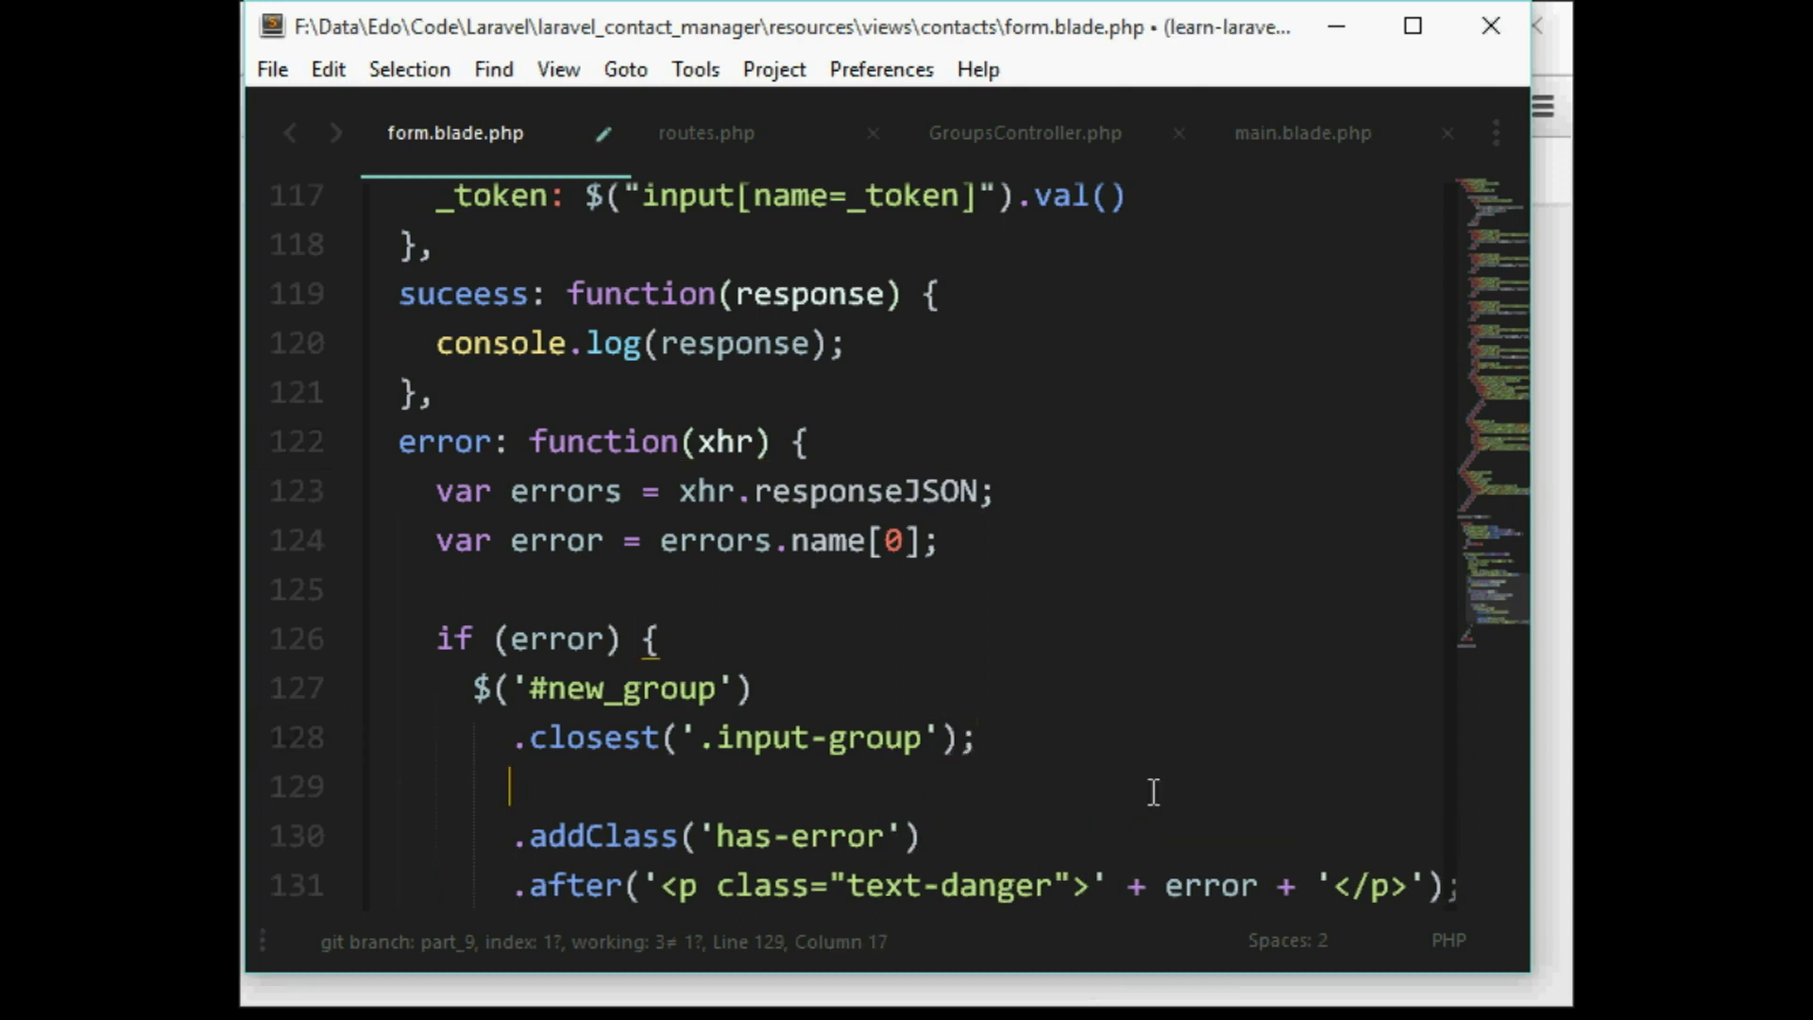
key(Up)
key(Up)
key(Home)
text(var inputGroups =)
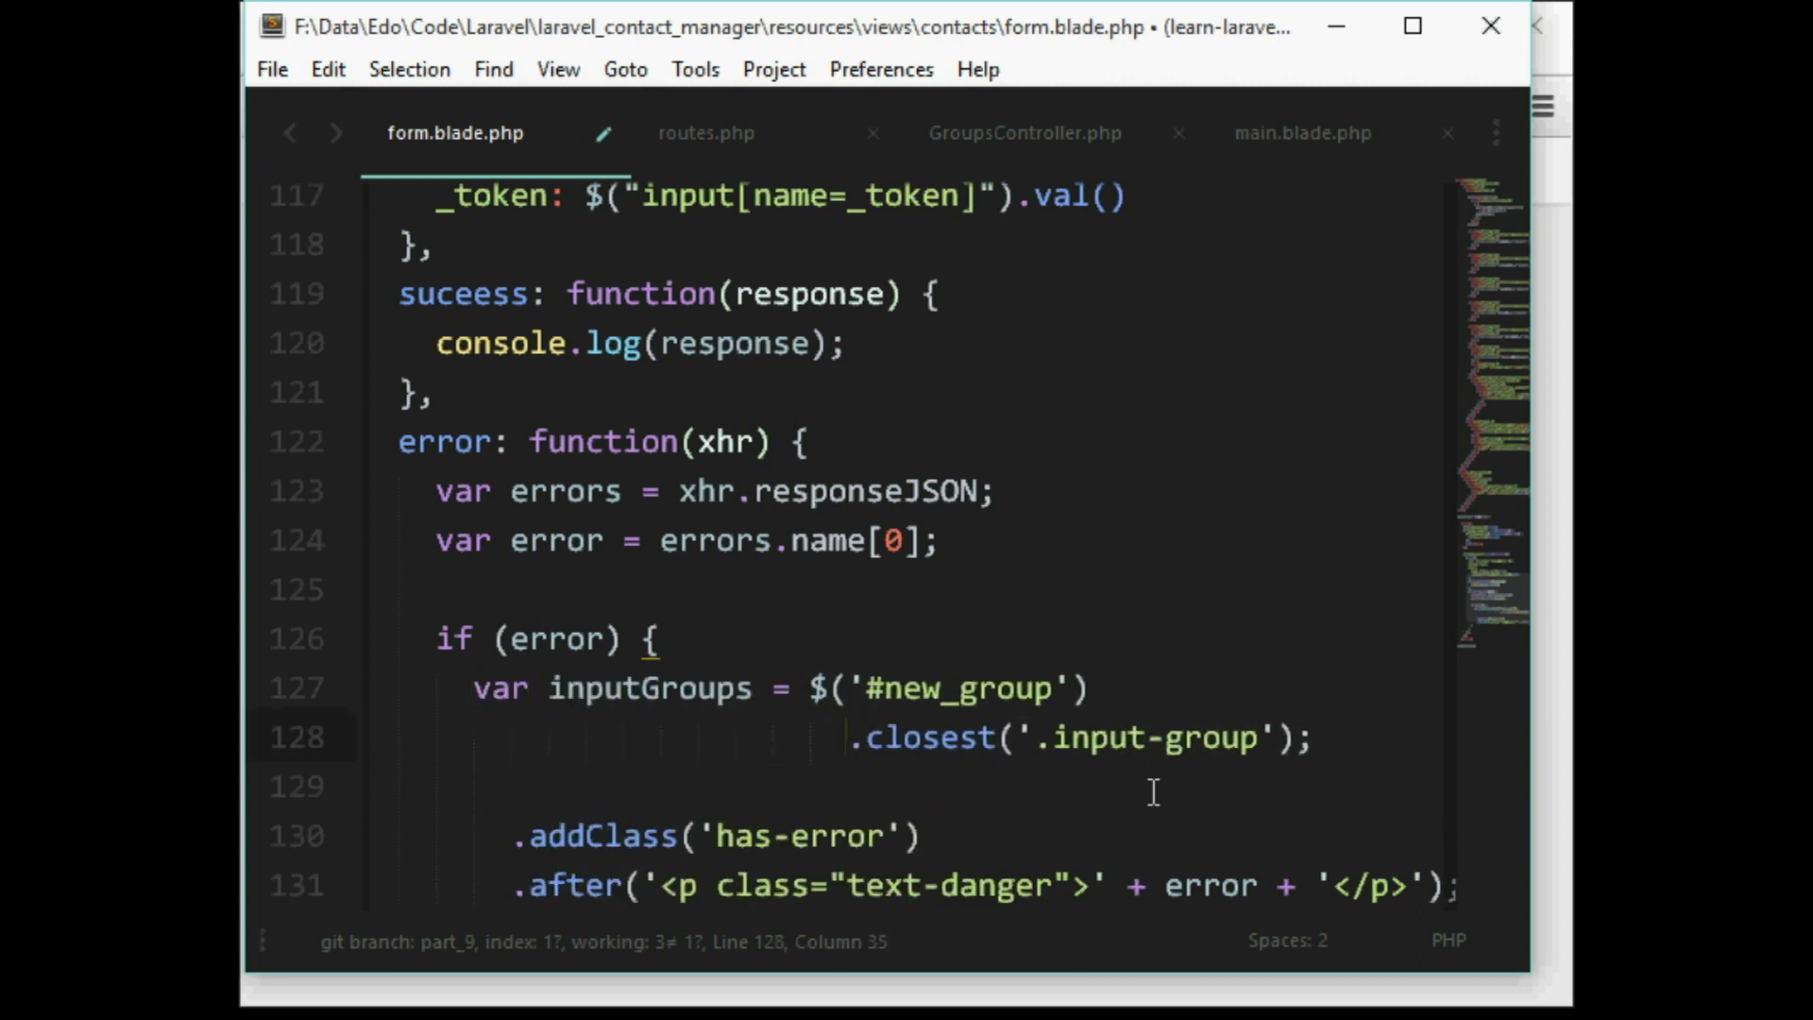
scroll(1153, 792, down, 3)
Remove any earlier .text-danger message after the input group before adding has-error
click(369, 638)
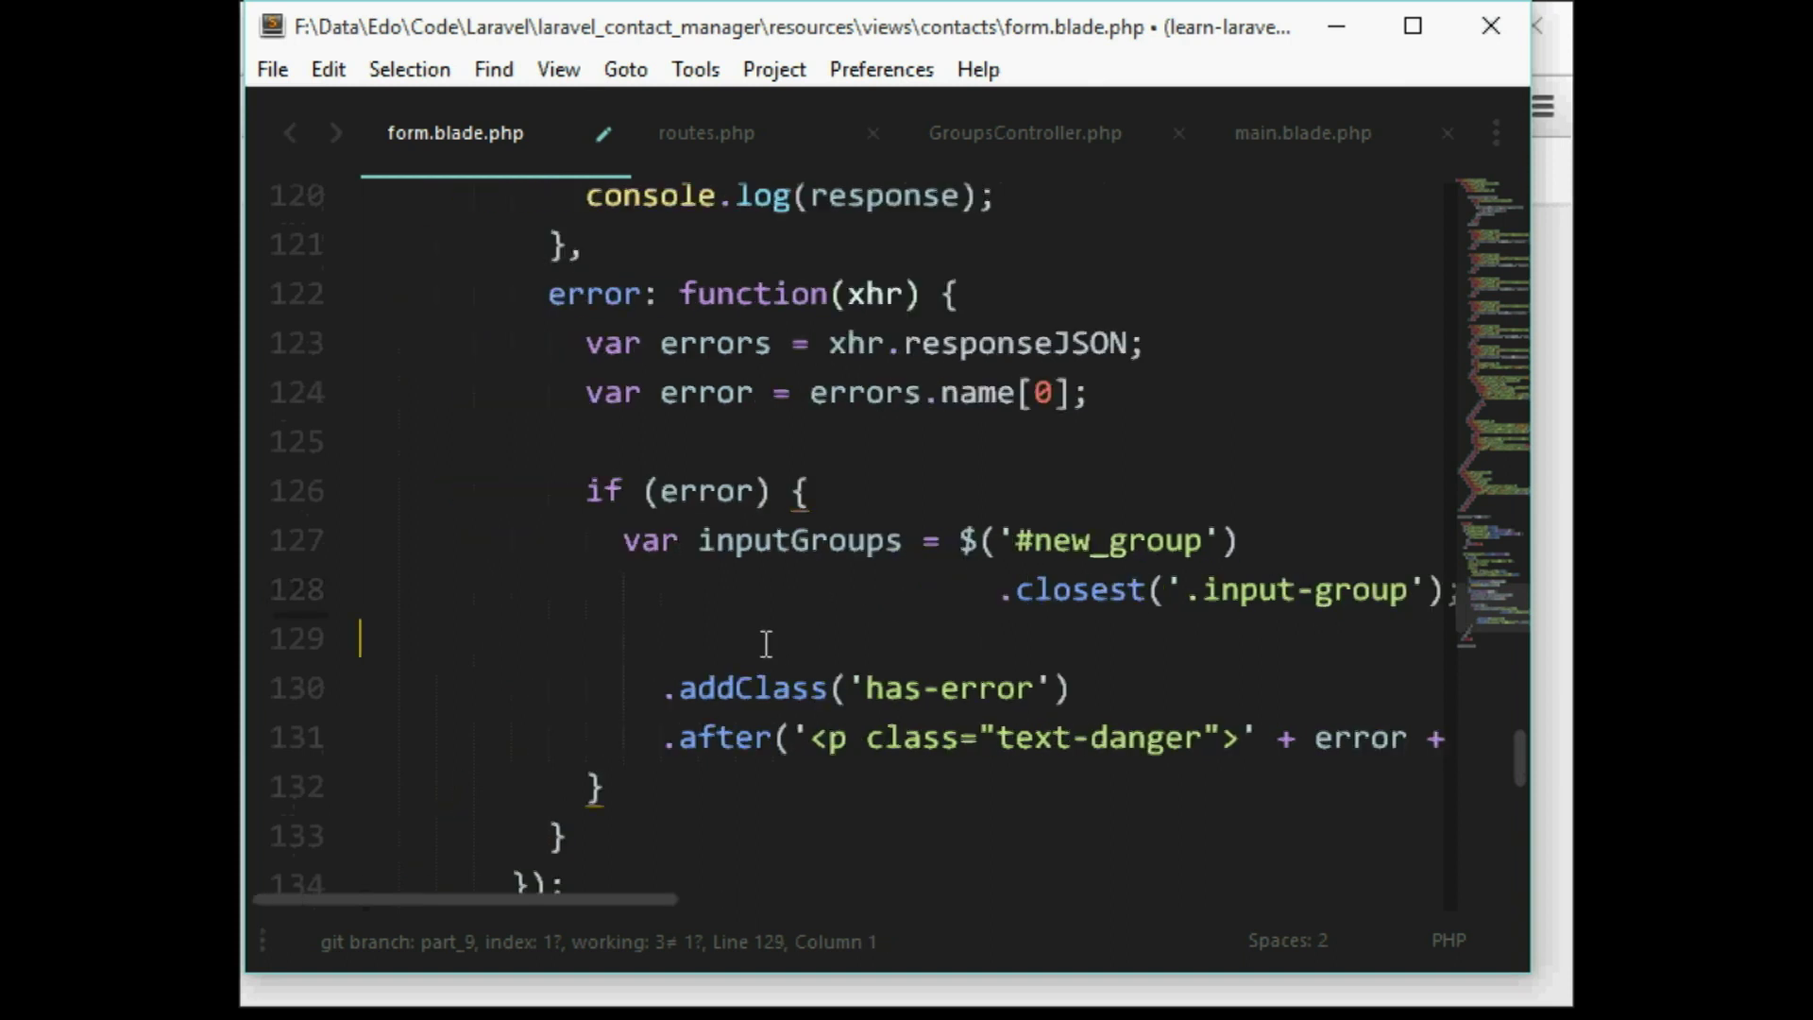
key(Return)
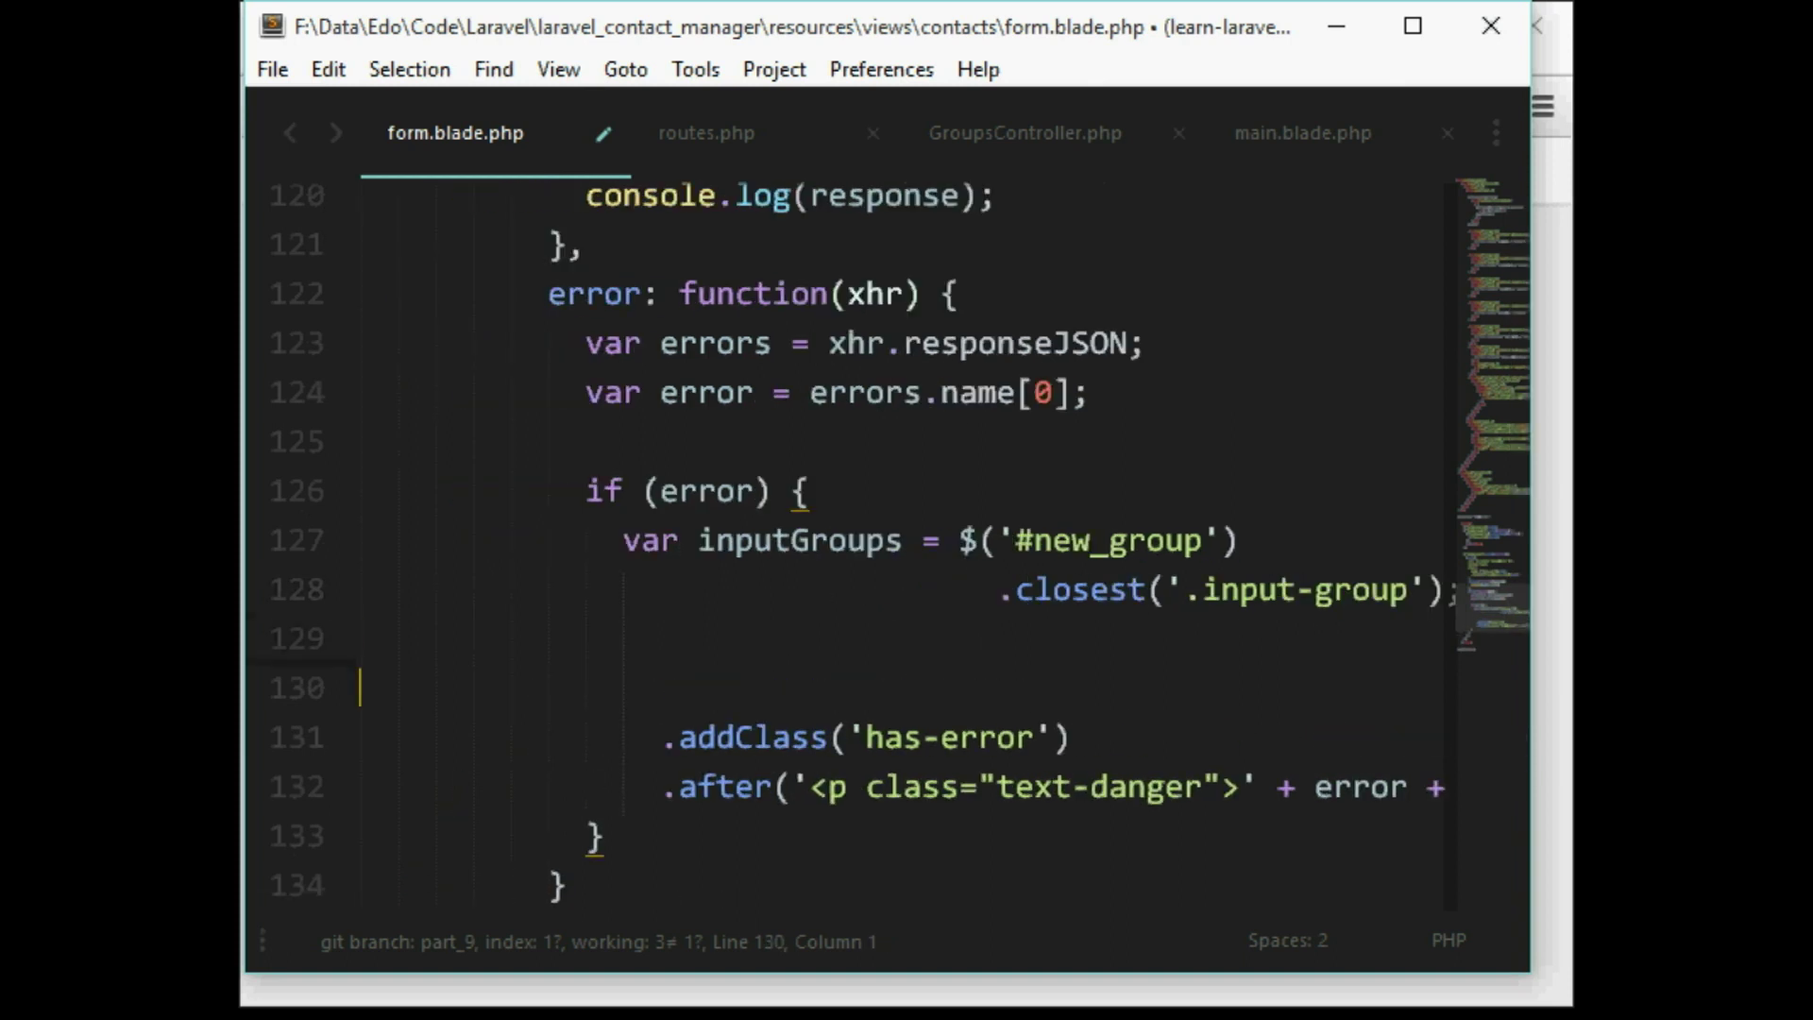
text(inpu)
key(Tab)
text(.next('.text-d)
key(Tab)
text(.remove();)
key(Return)
key(Down)
text(input)
key(Tab)
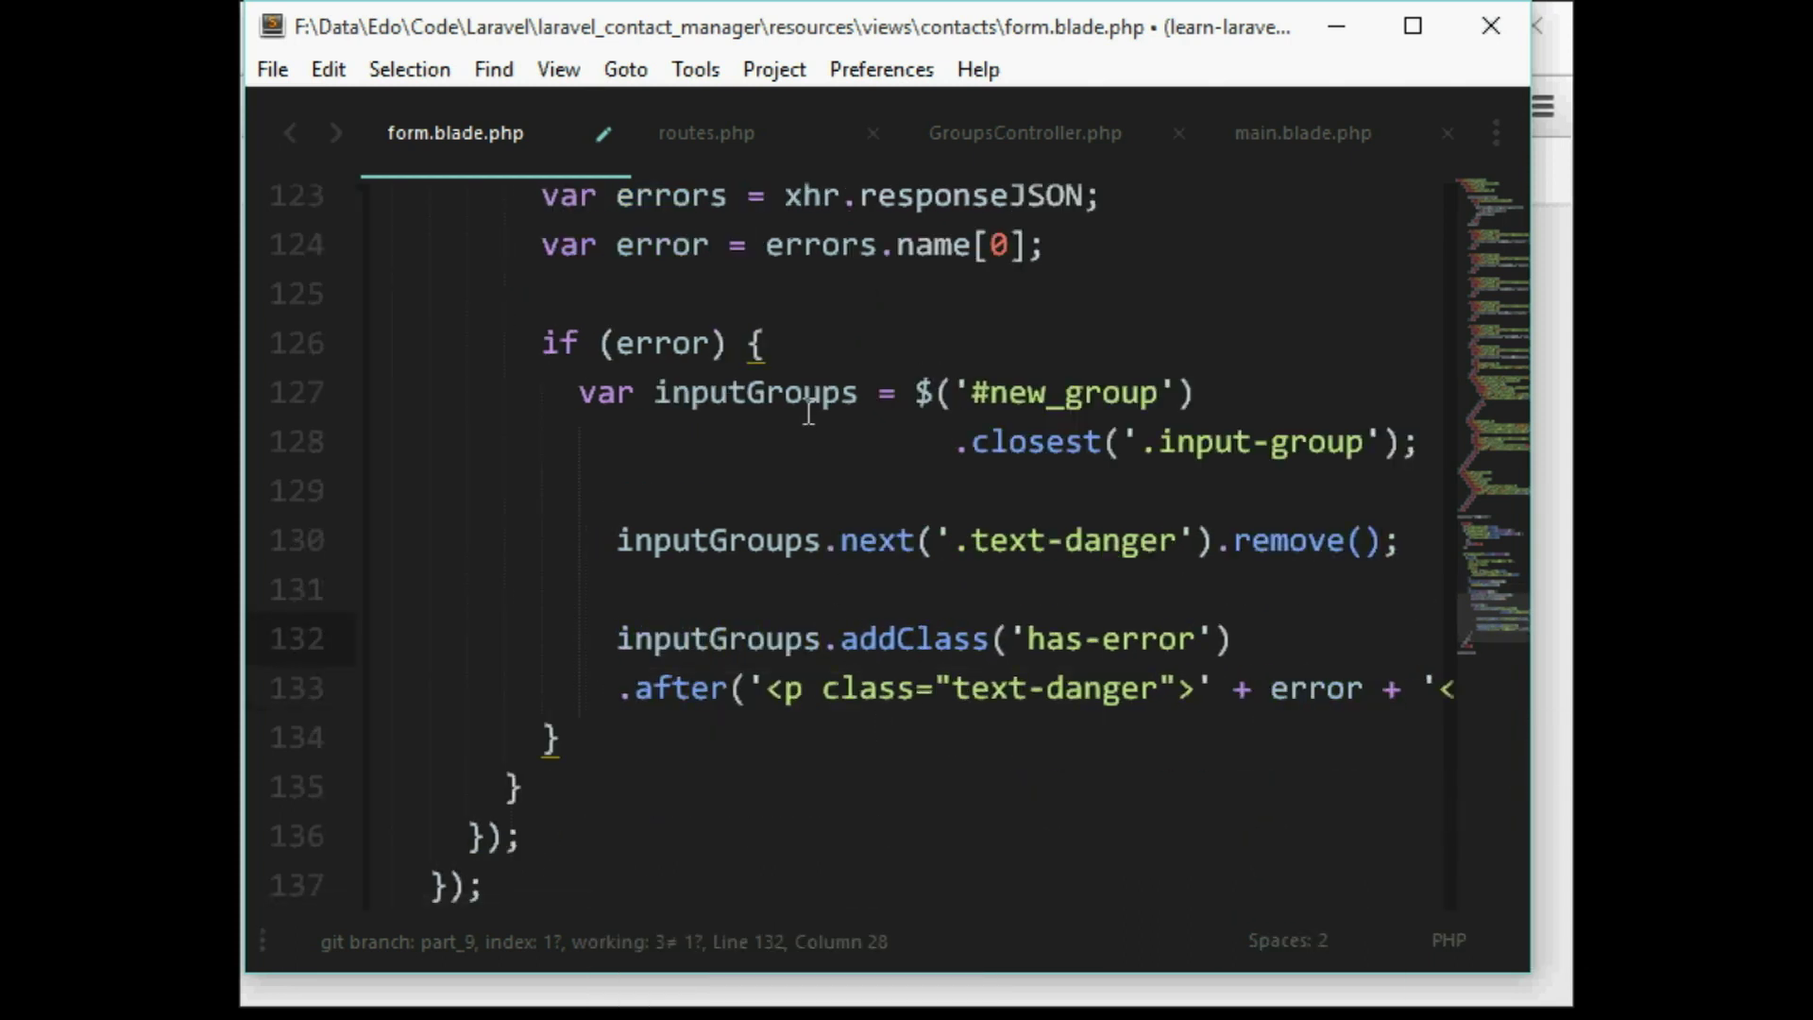
Rename all inputGroups occurrences to inputGroup, indent the after call, and save
double_click(719, 640)
key(ctrl+d)
key(ctrl+d)
key(Right)
key(BackSpace)
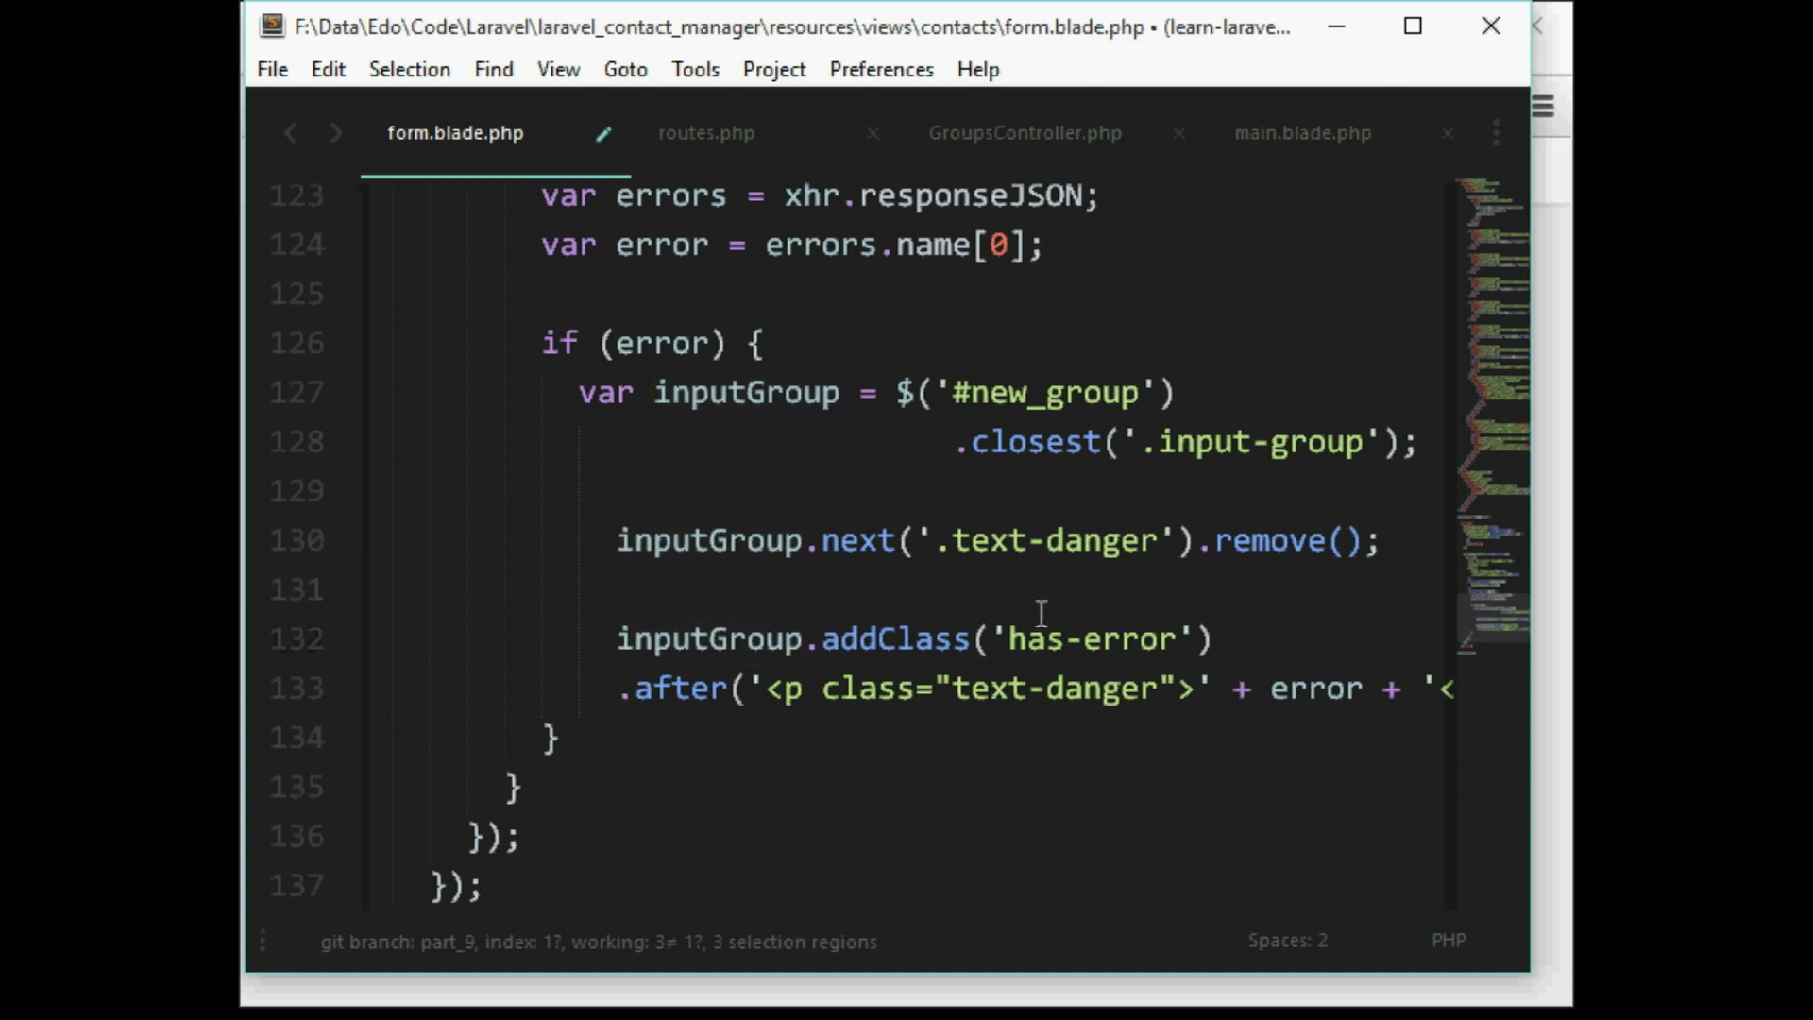
click(625, 689)
key(Tab)
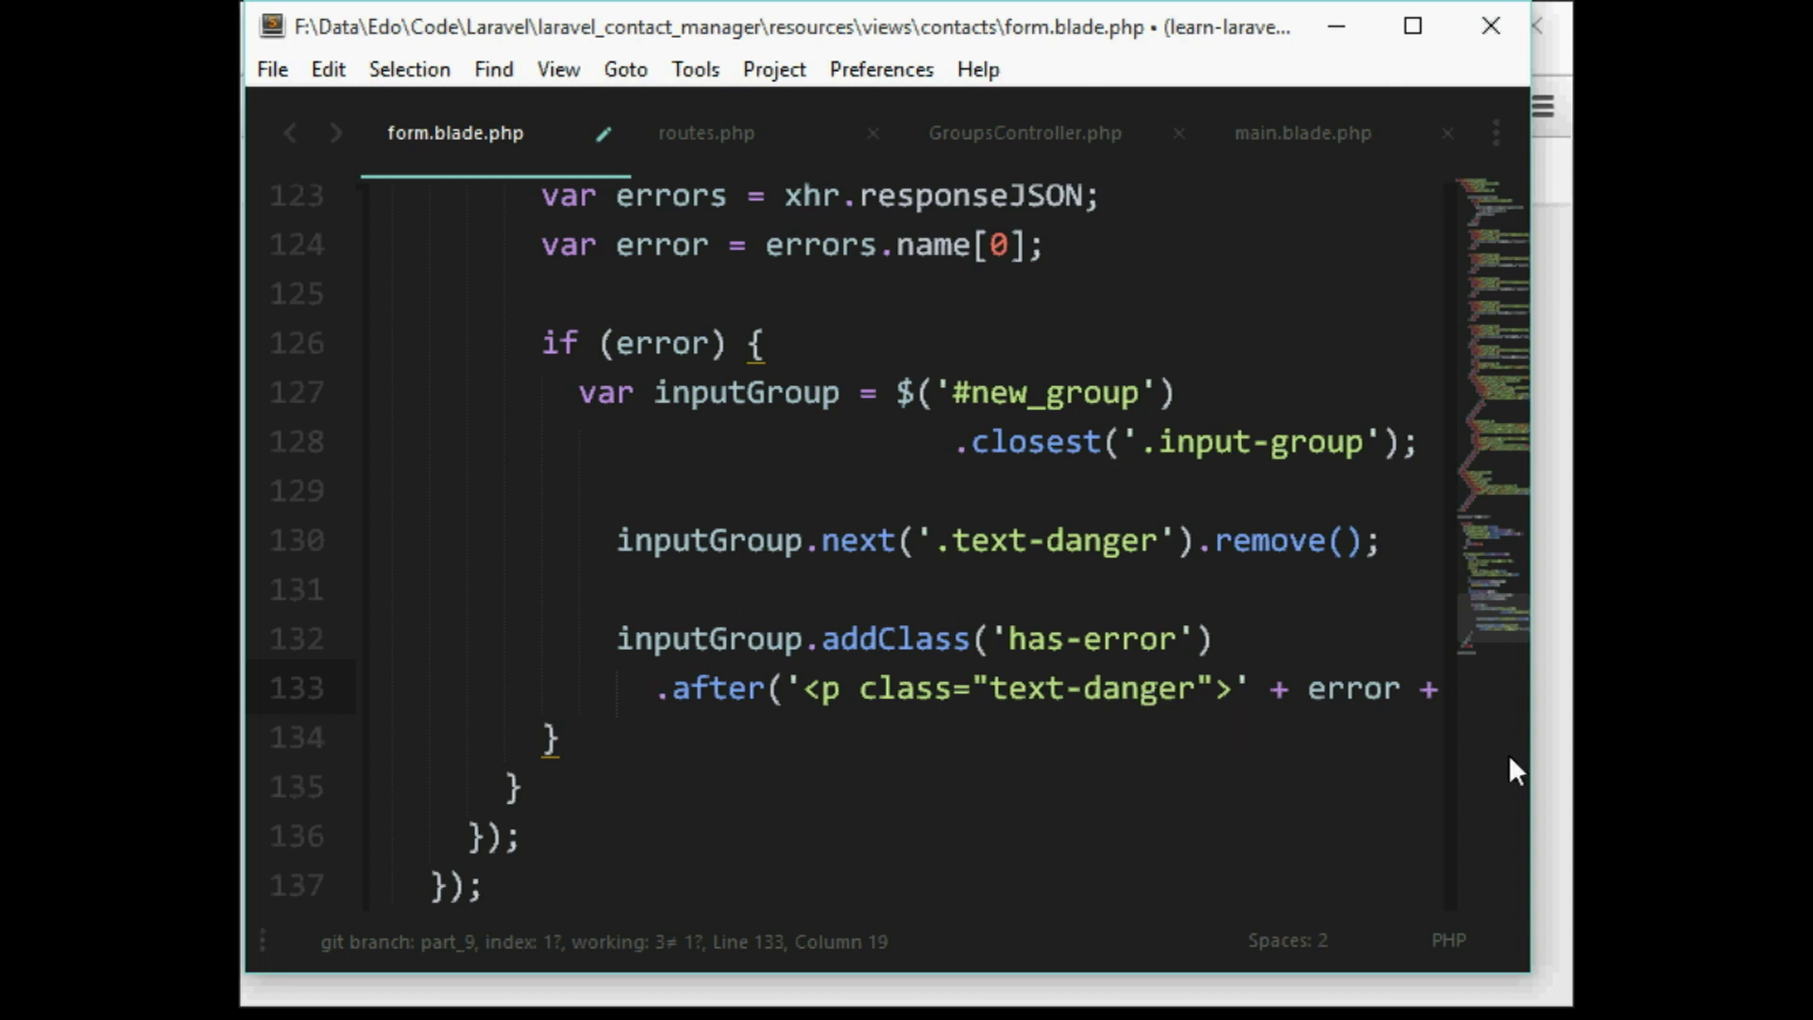
key(ctrl+s)
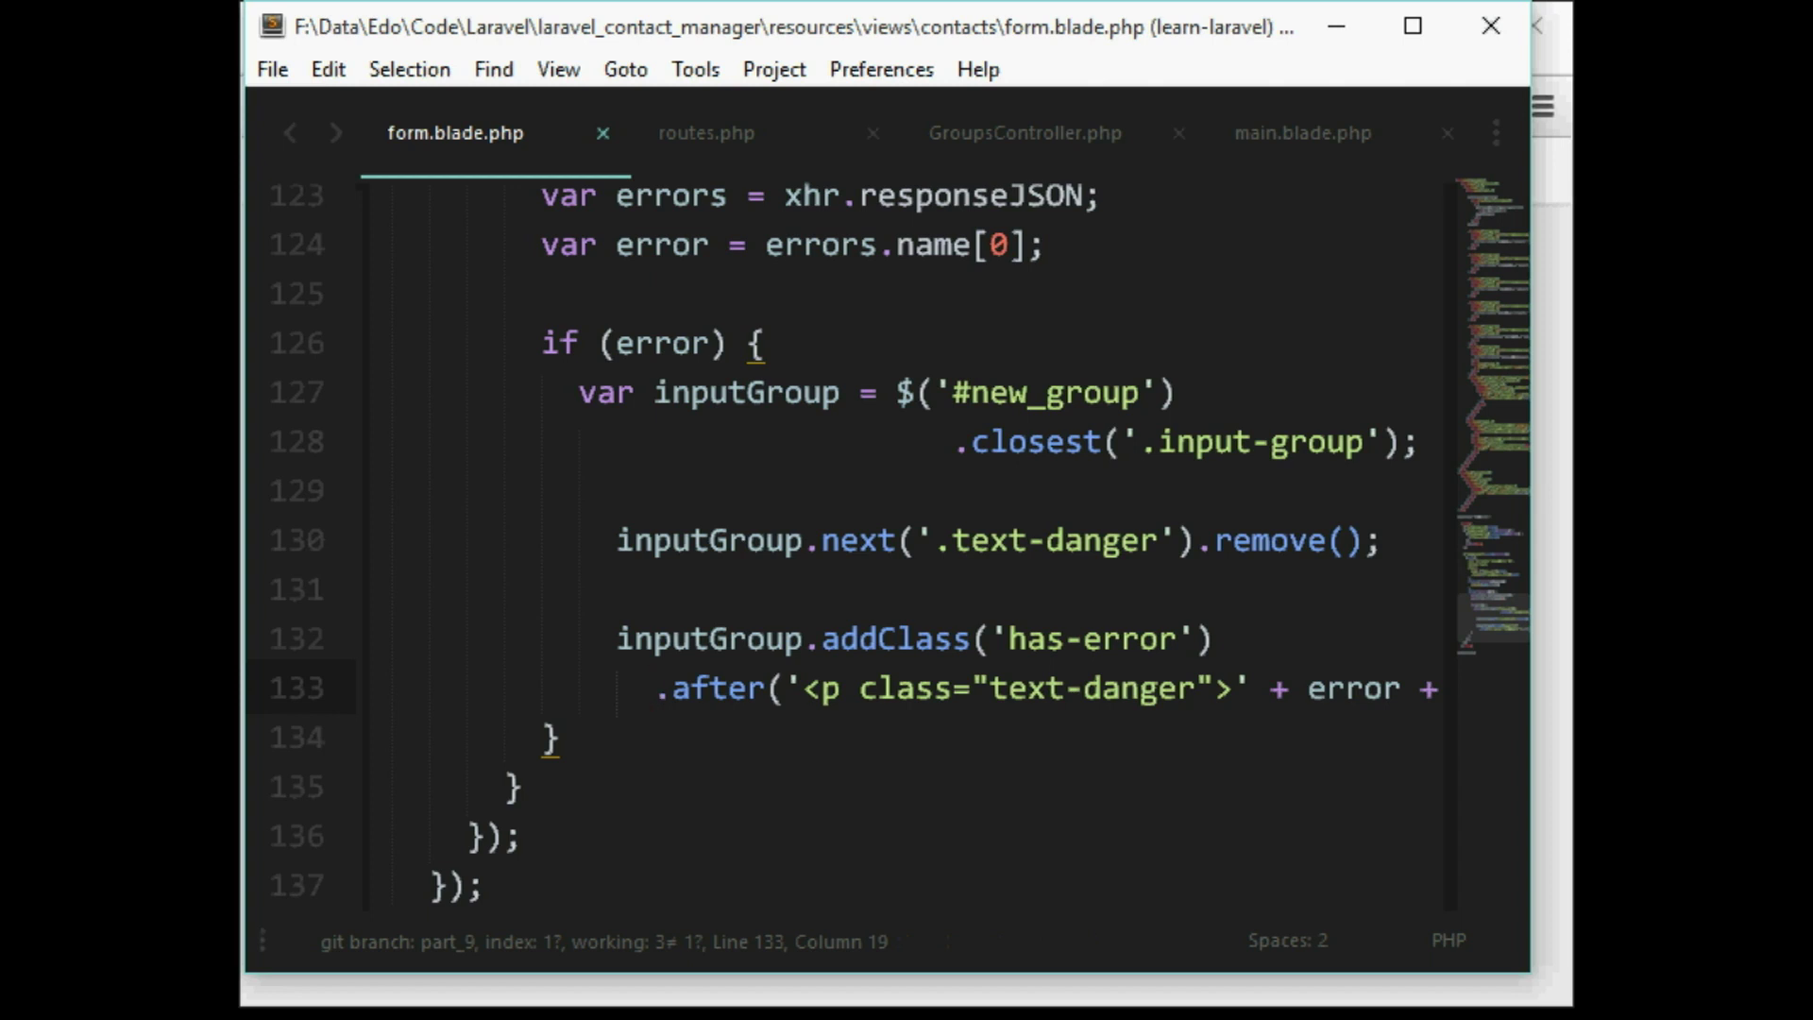
Reload and submit an empty group name four times; only one error message shows
key(alt+Tab)
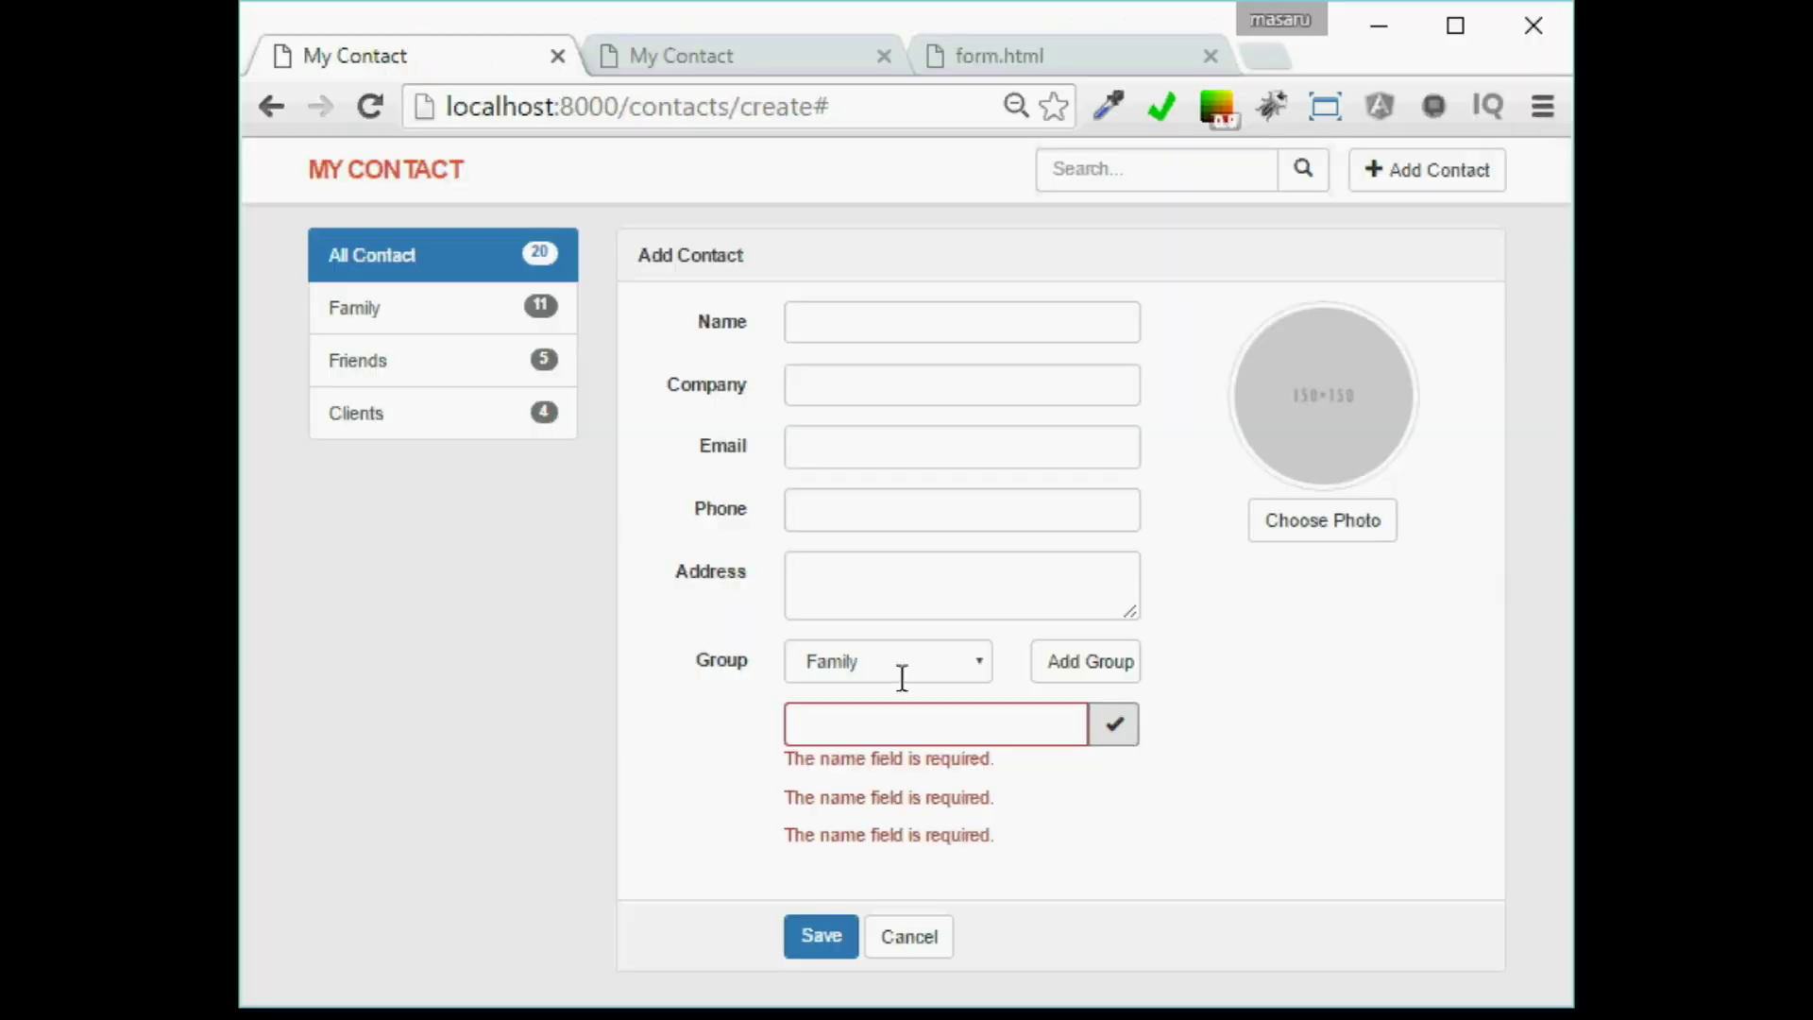
click(368, 106)
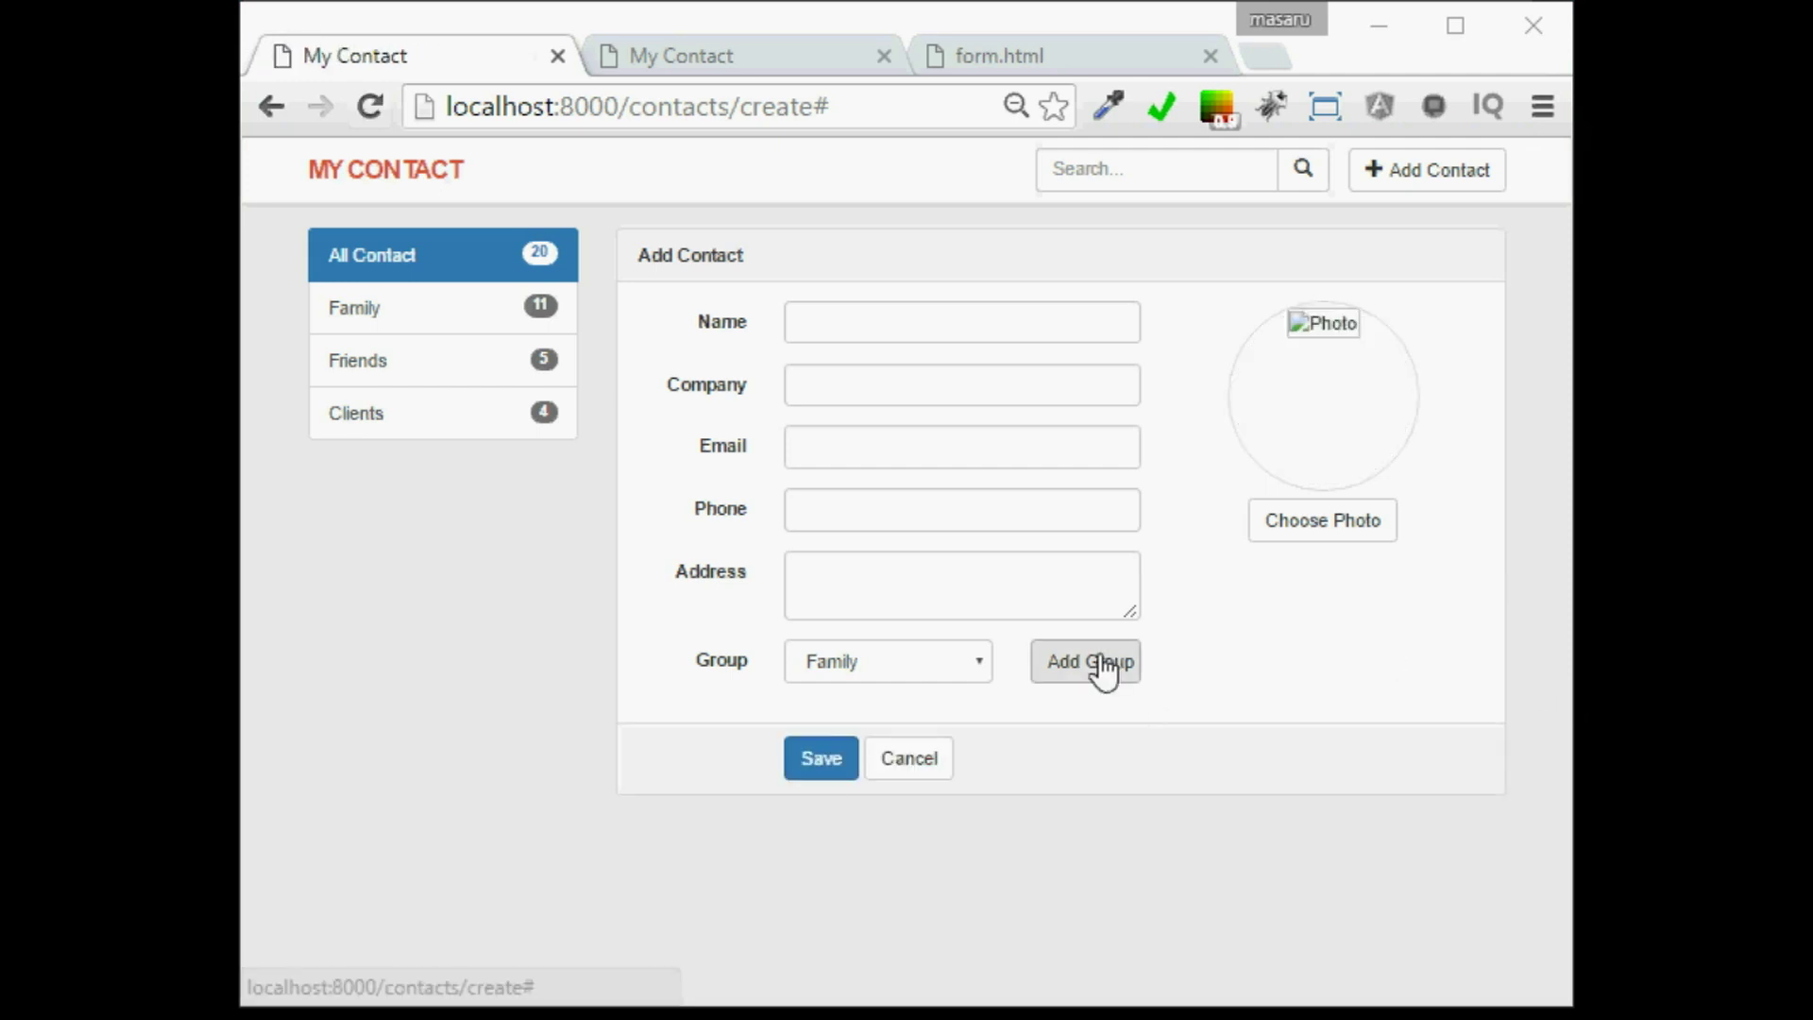
click(1091, 661)
click(1118, 729)
click(1117, 728)
click(1118, 728)
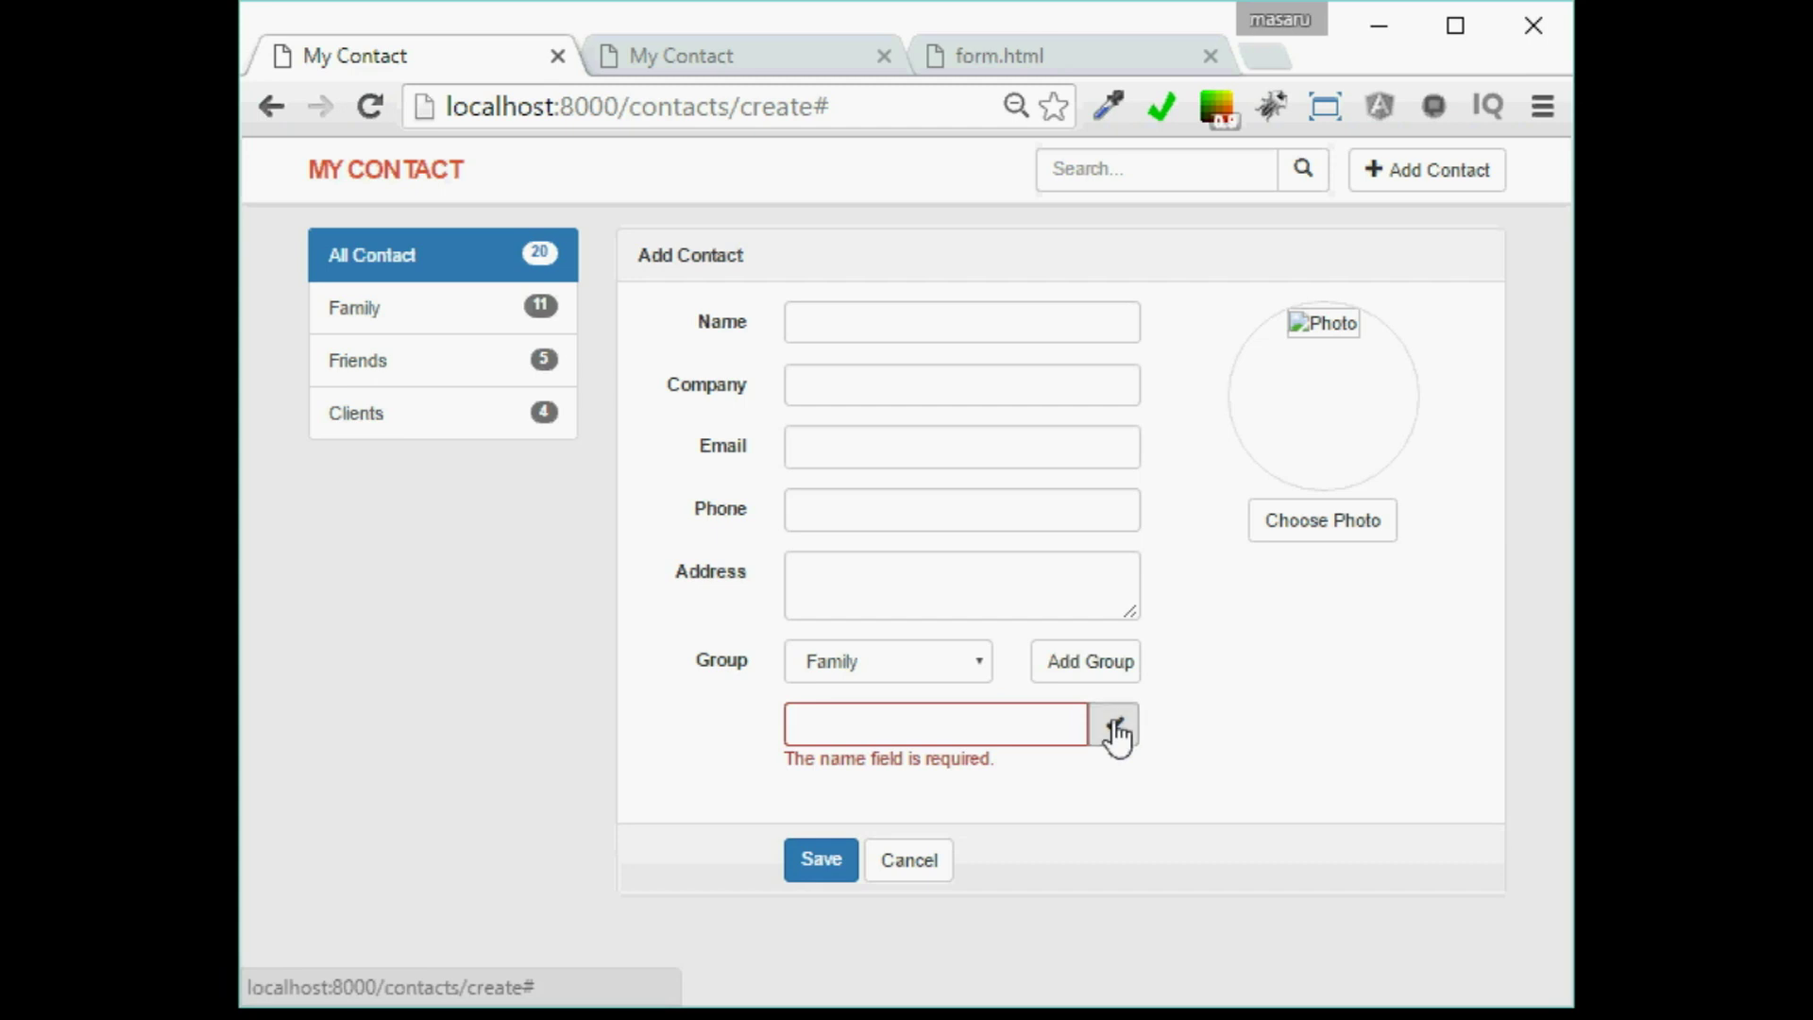
click(1118, 728)
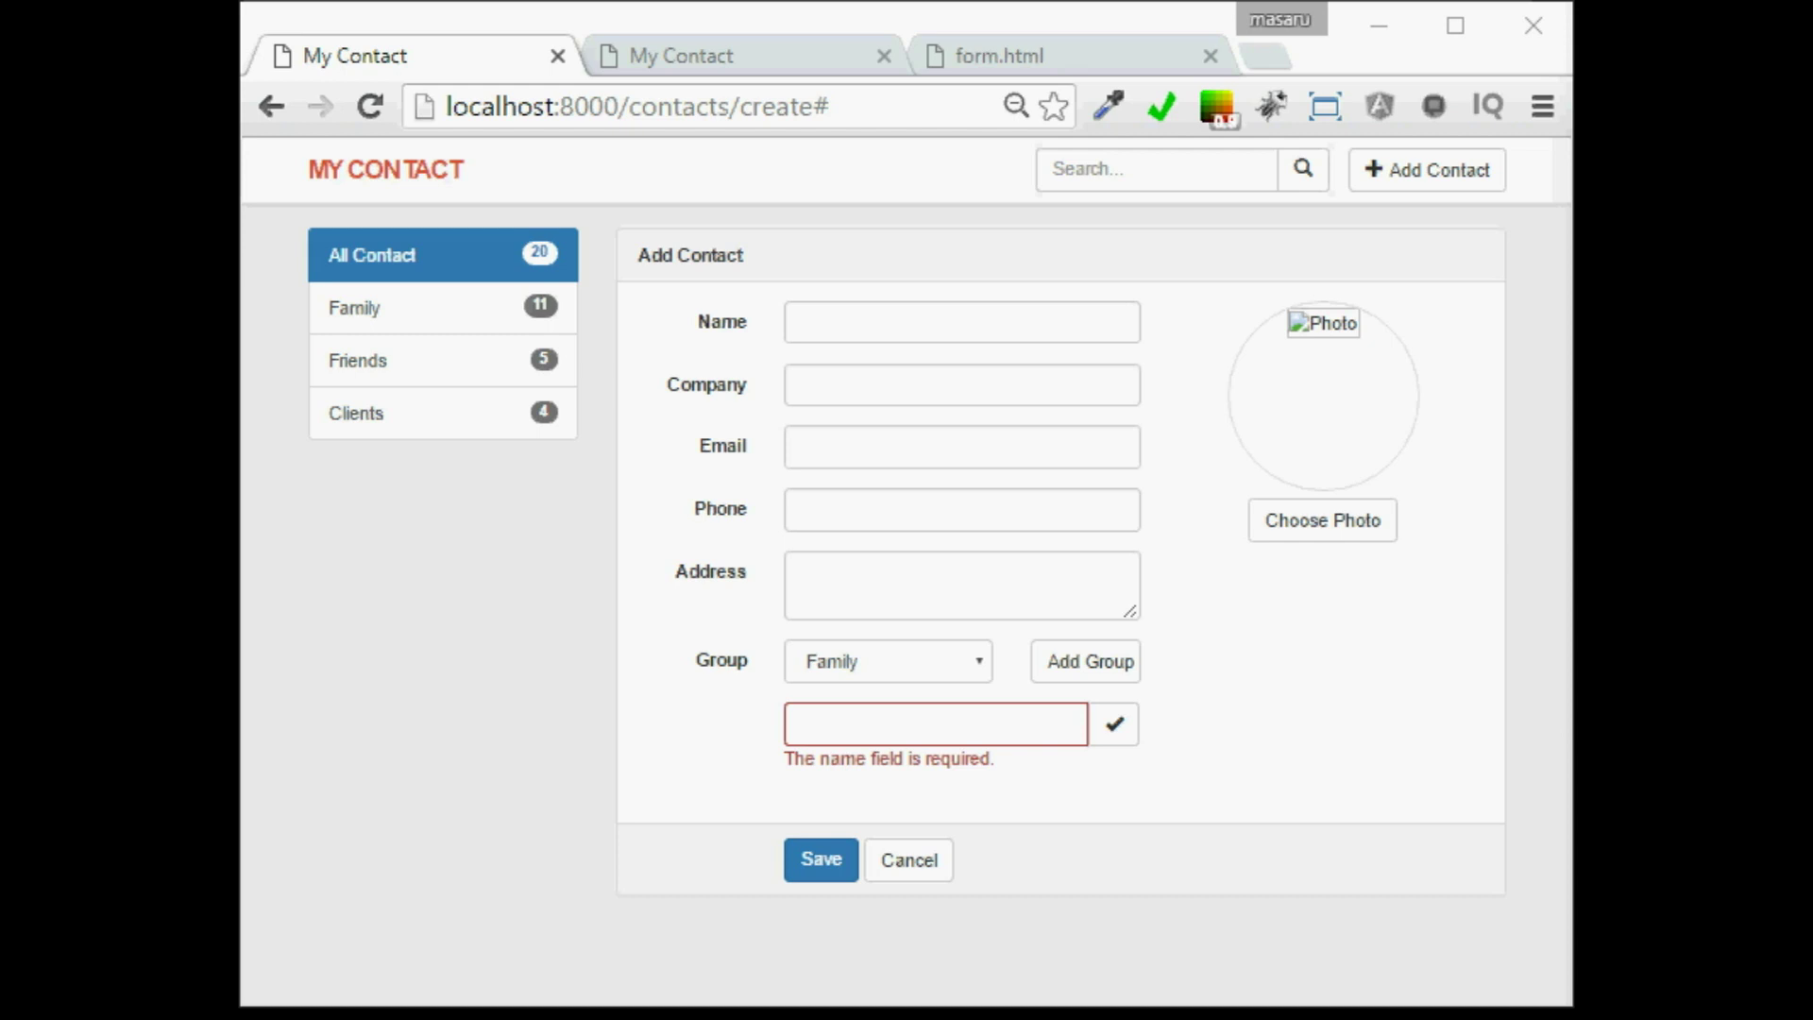
click(1332, 993)
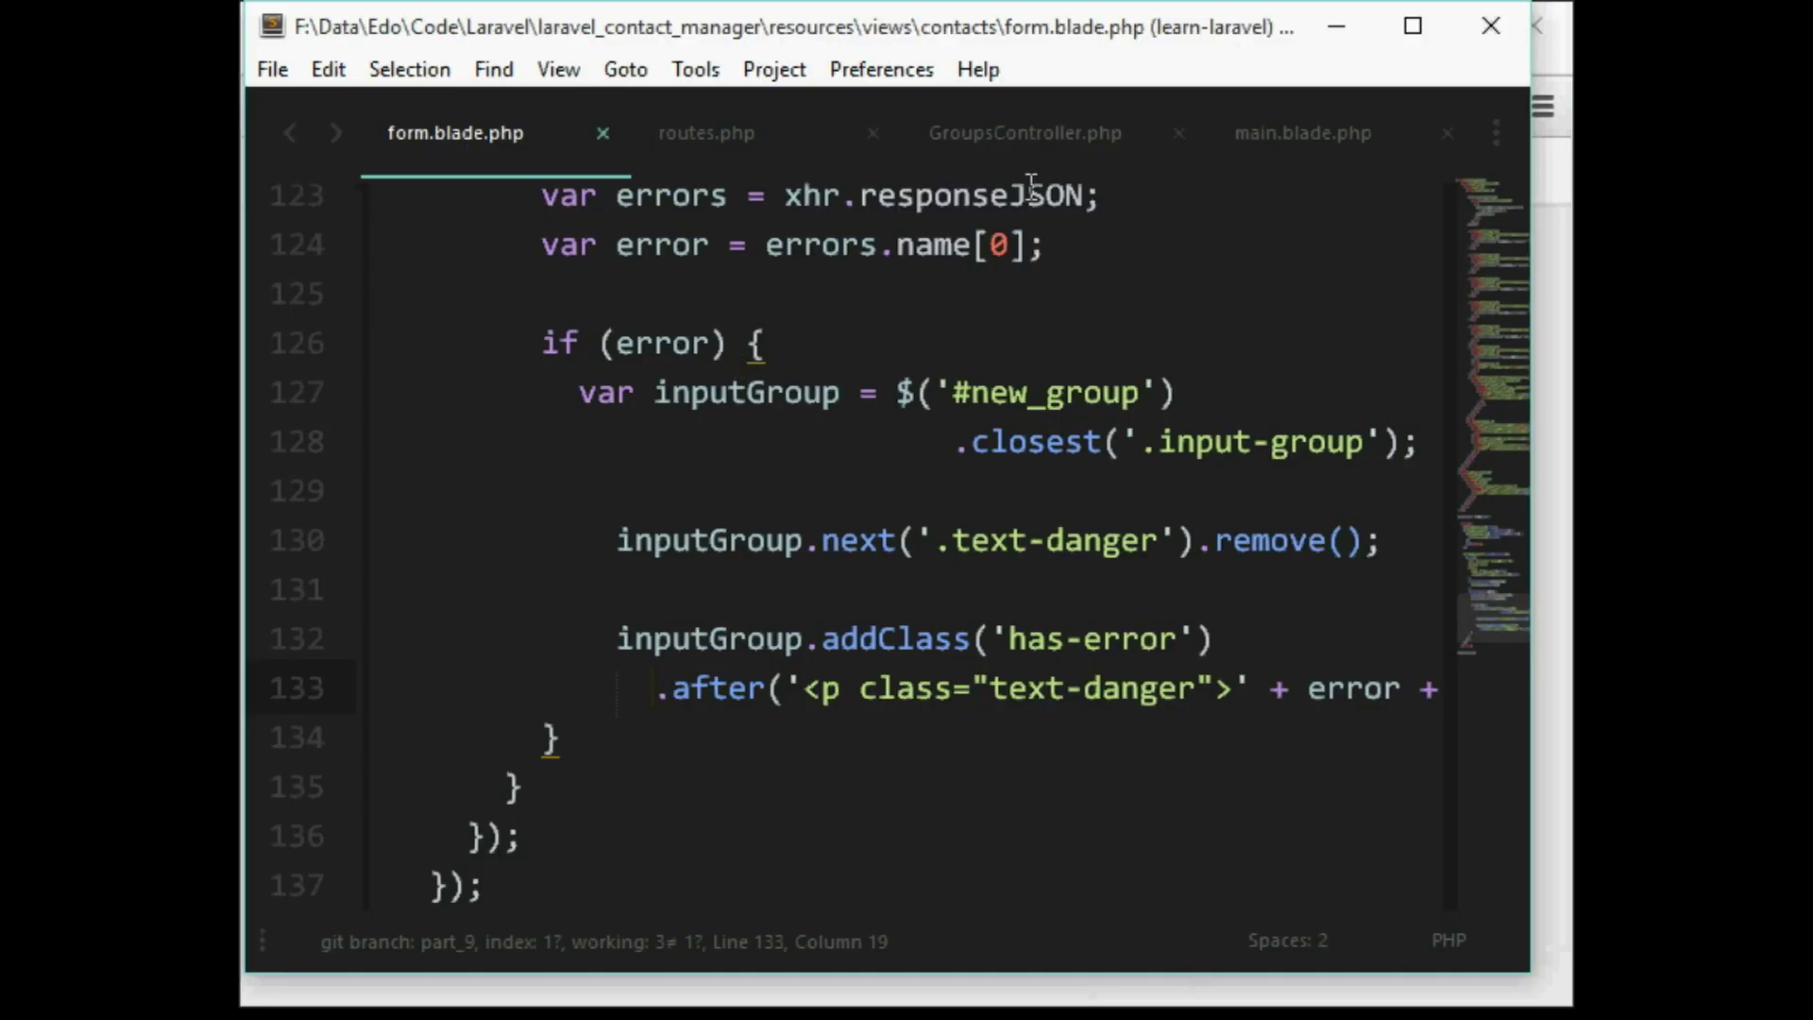
Add the 'use App\Group;' import to GroupsController.php
drag(1026, 132, 1134, 223)
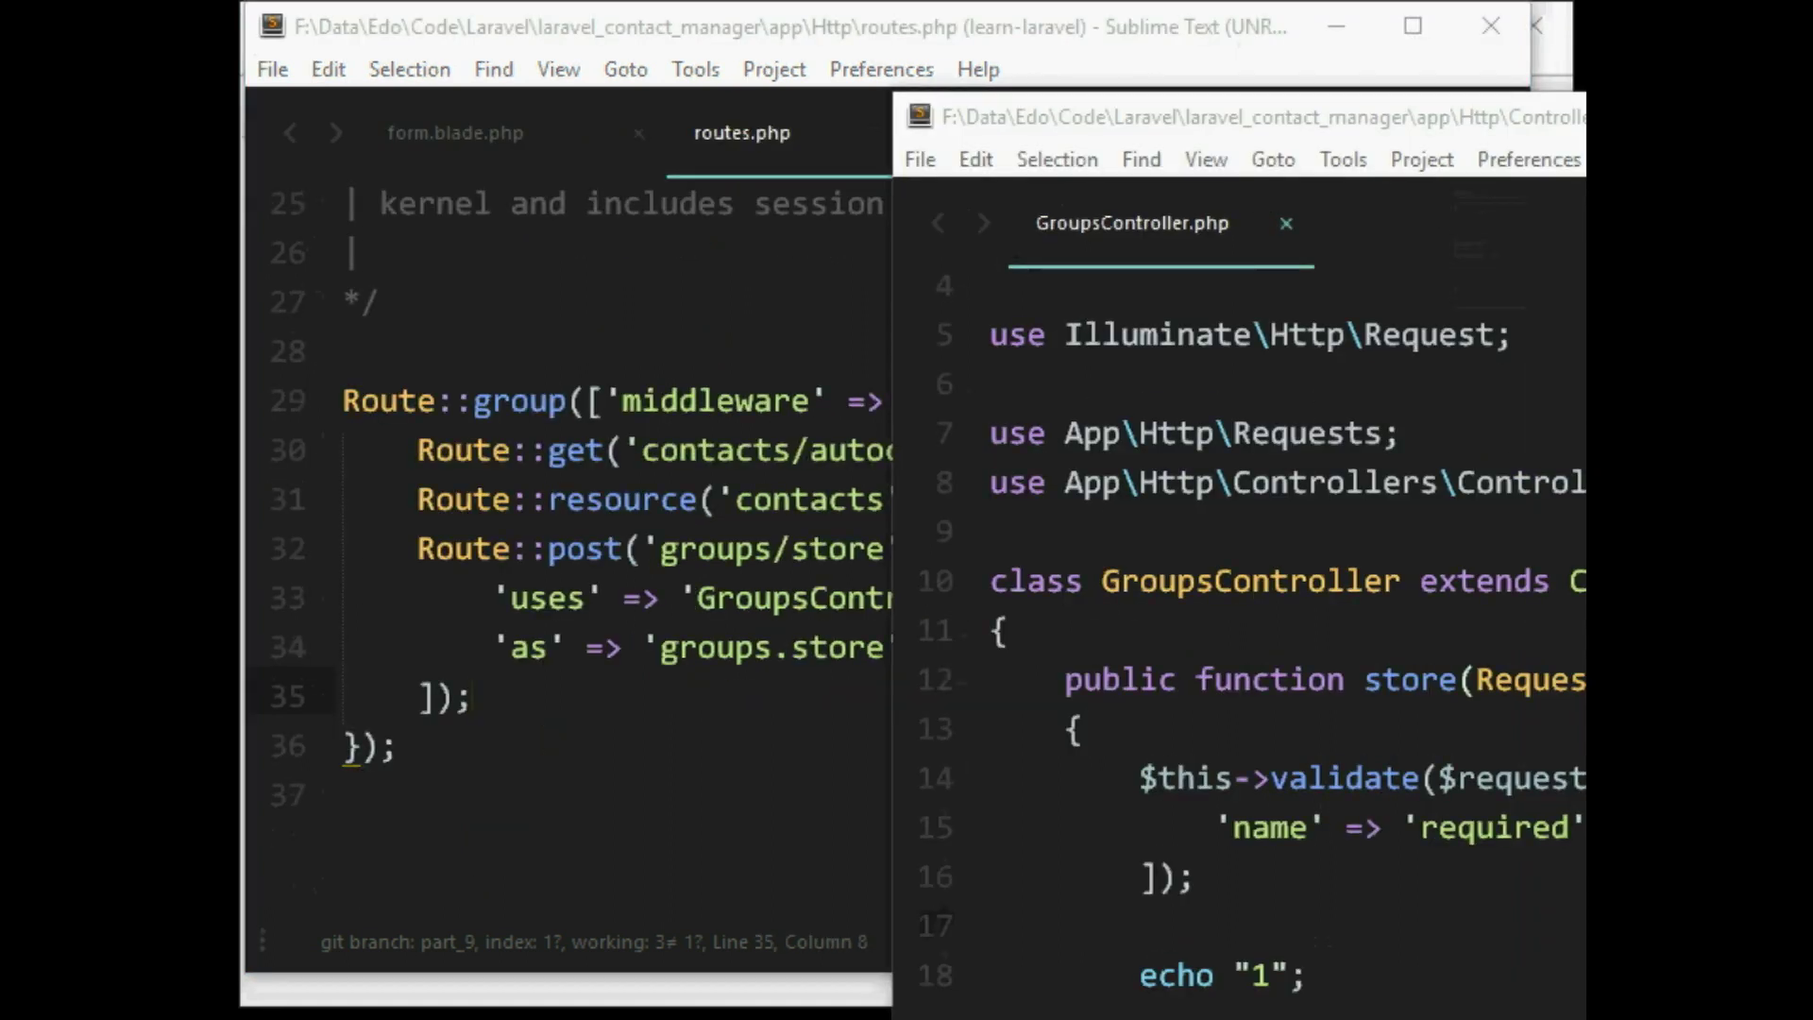
key(ctrl+p)
text(g)
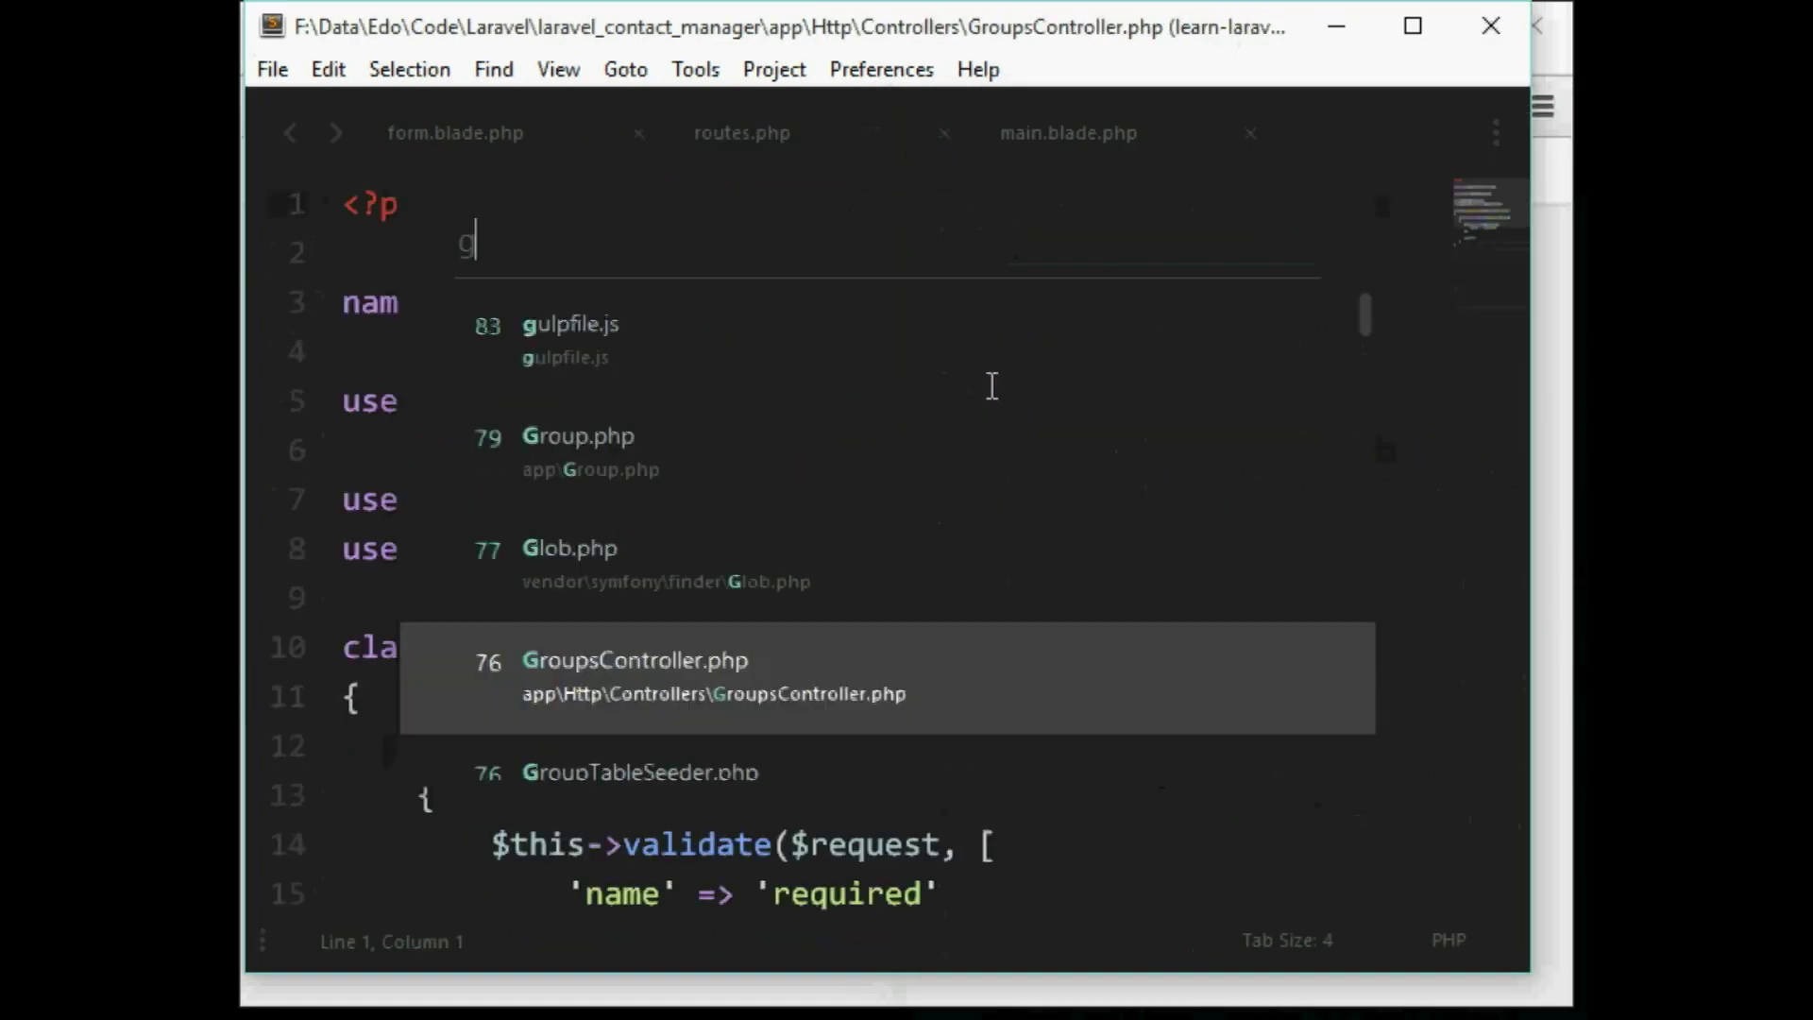
text(roups)
key(Return)
scroll(993, 398, down, 3)
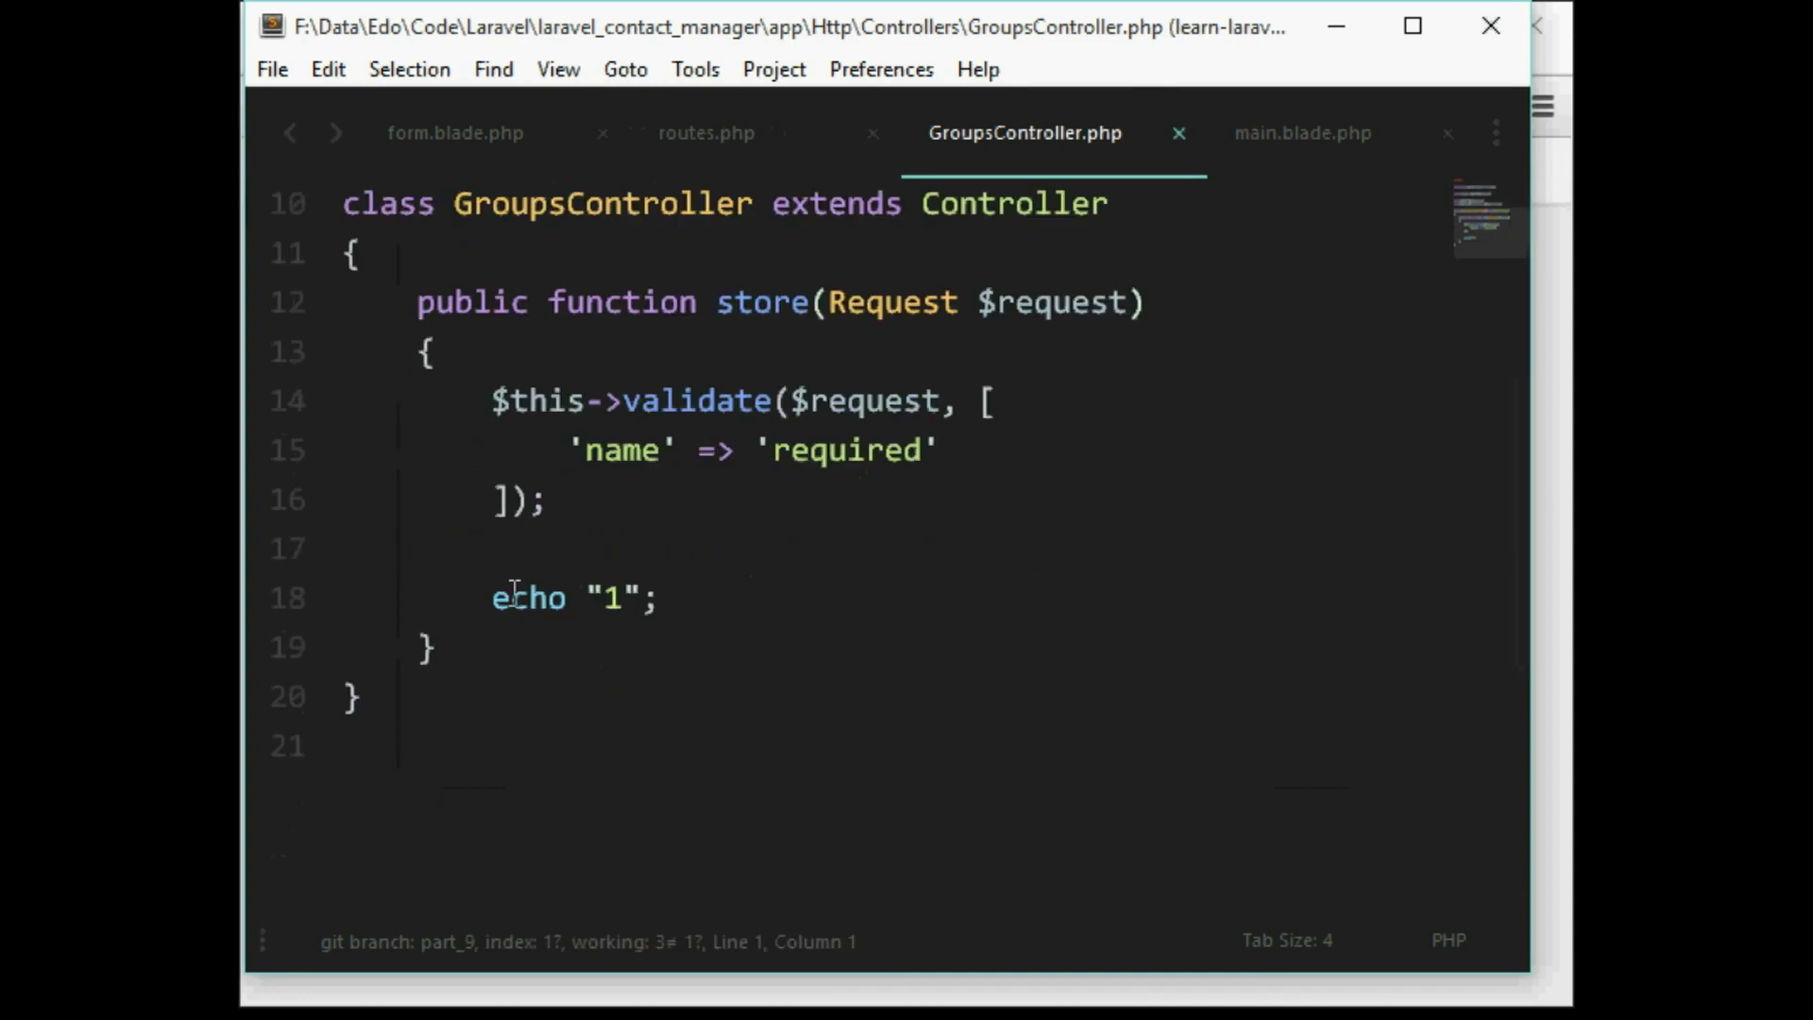
scroll(895, 567, up, 2)
scroll(850, 595, up, 2)
click(538, 457)
text(use App\Group;)
key(Return)
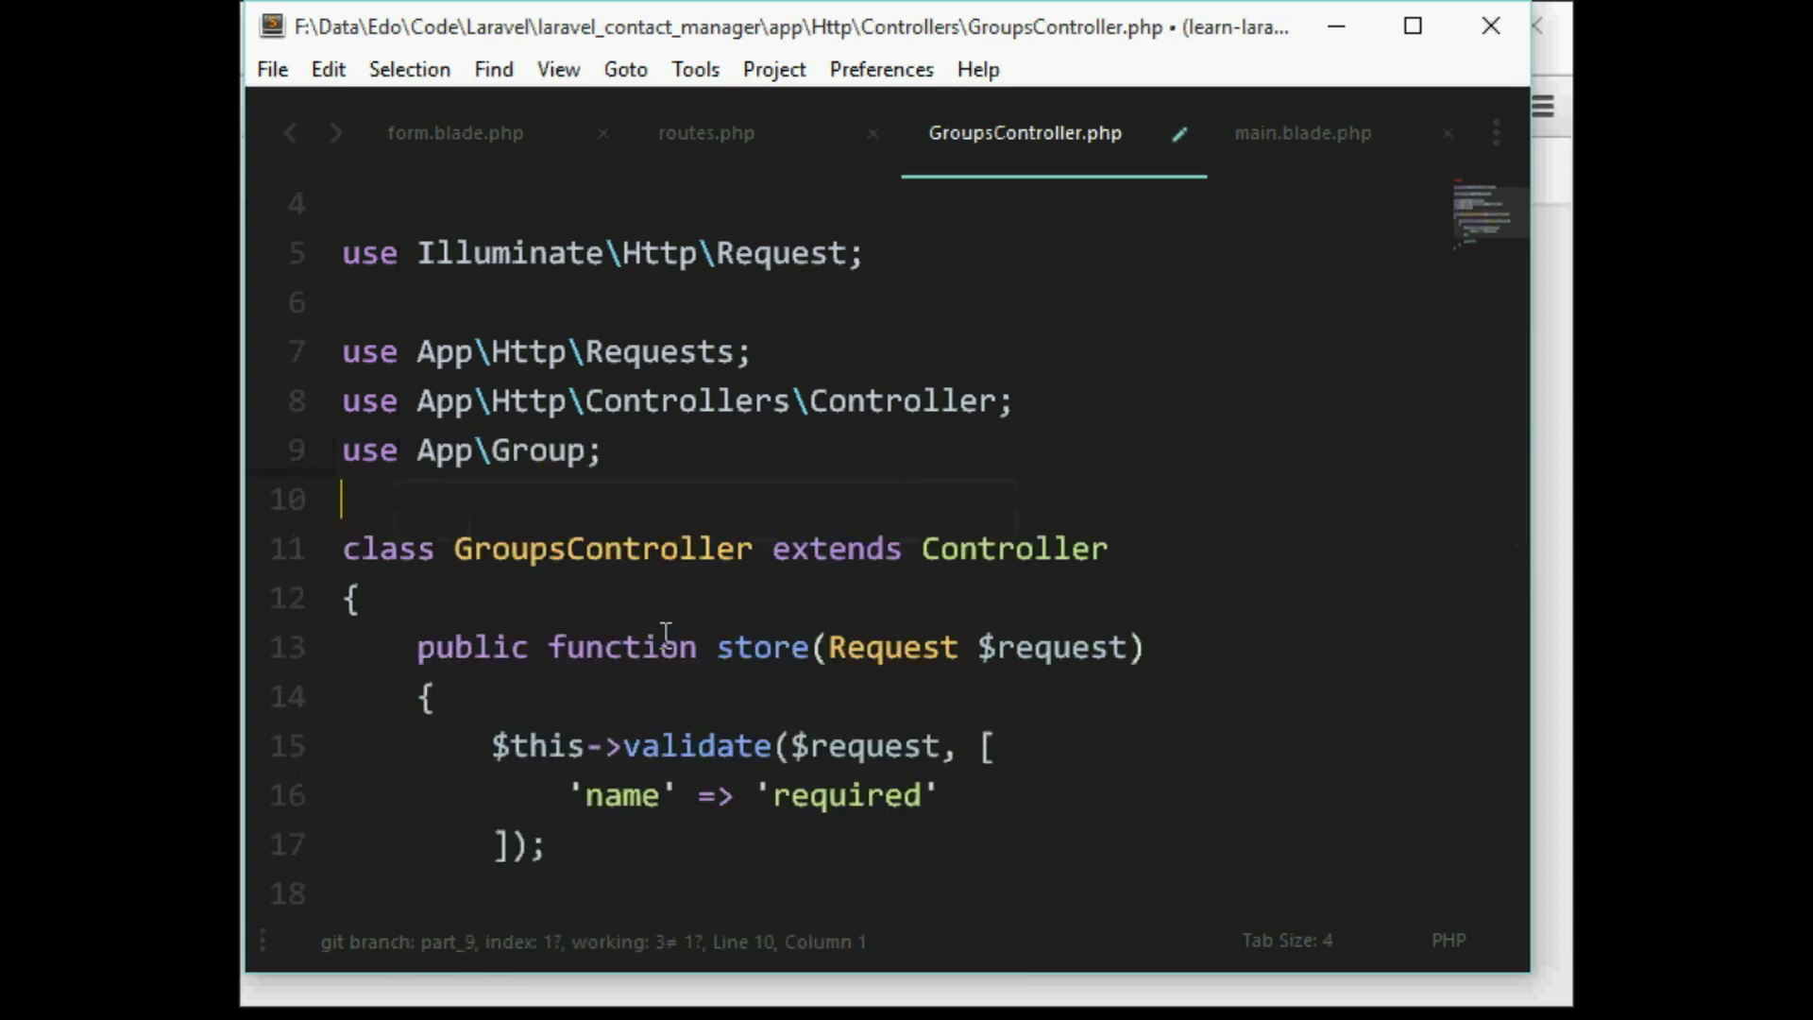
scroll(740, 674, down, 1)
Add Group::create($request->all()); to the store method and save the controller
click(482, 797)
click(673, 749)
key(Return)
text(Group::)
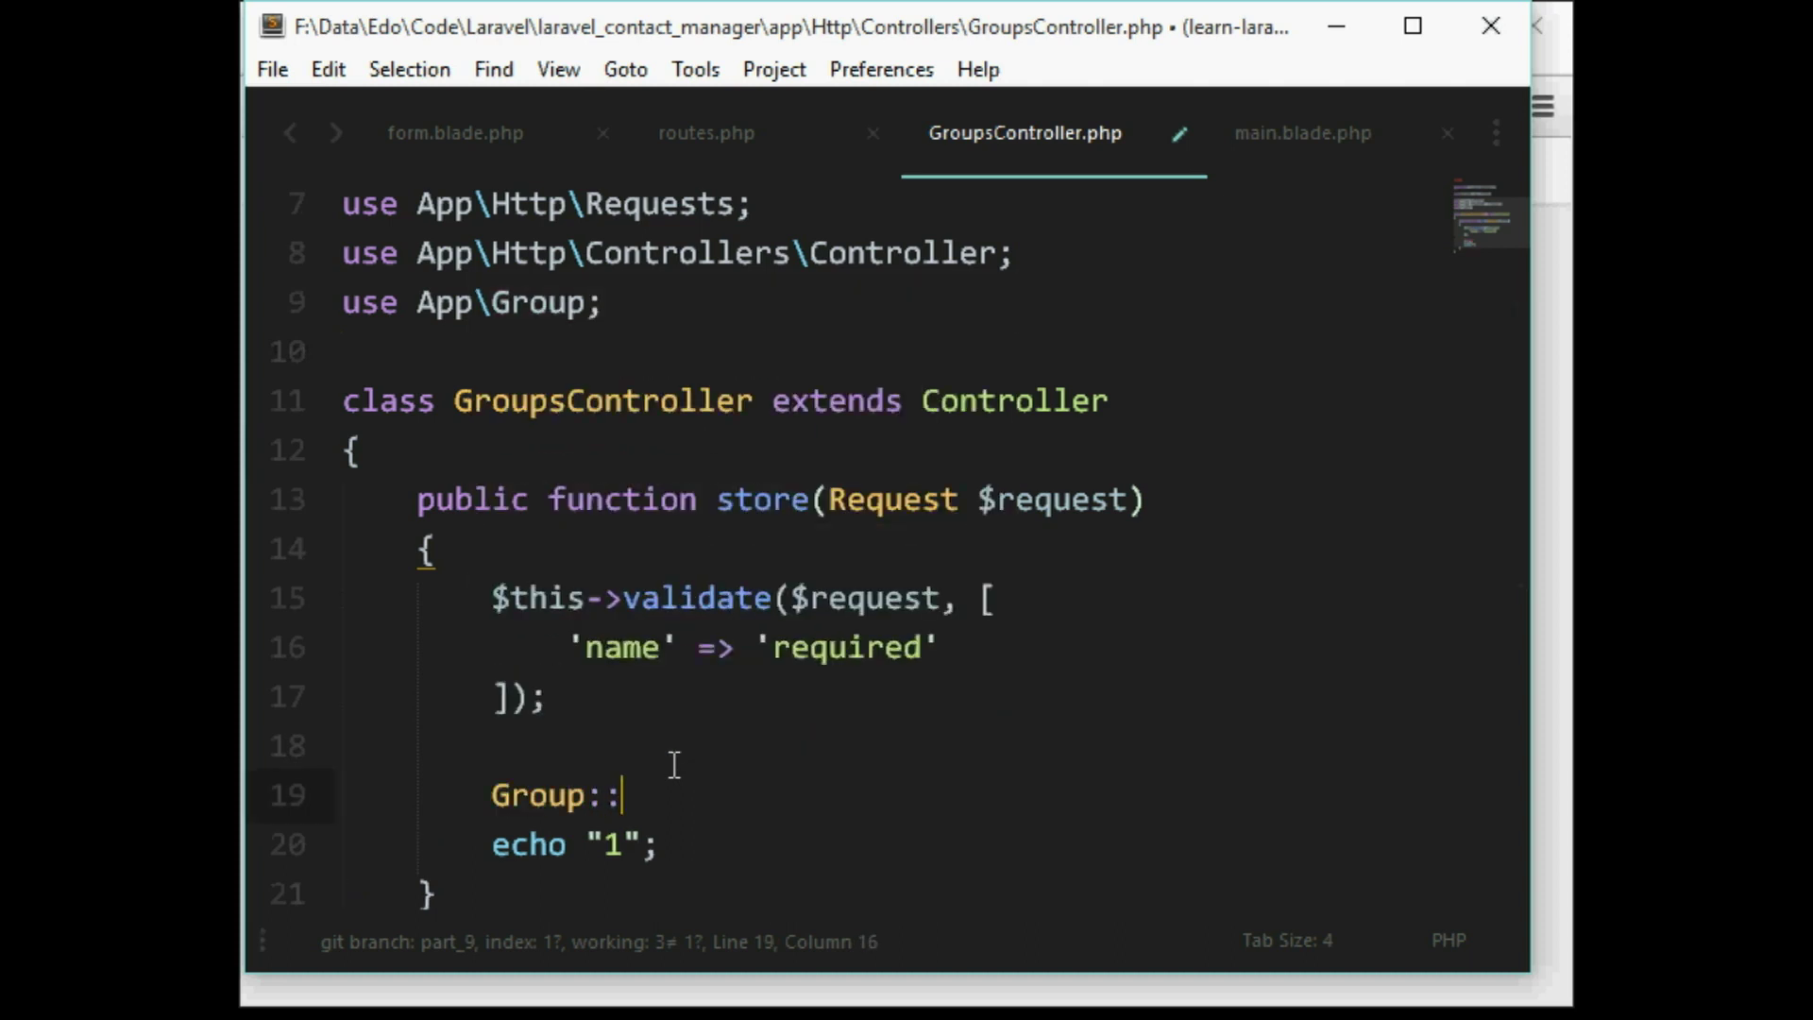
text(create($re)
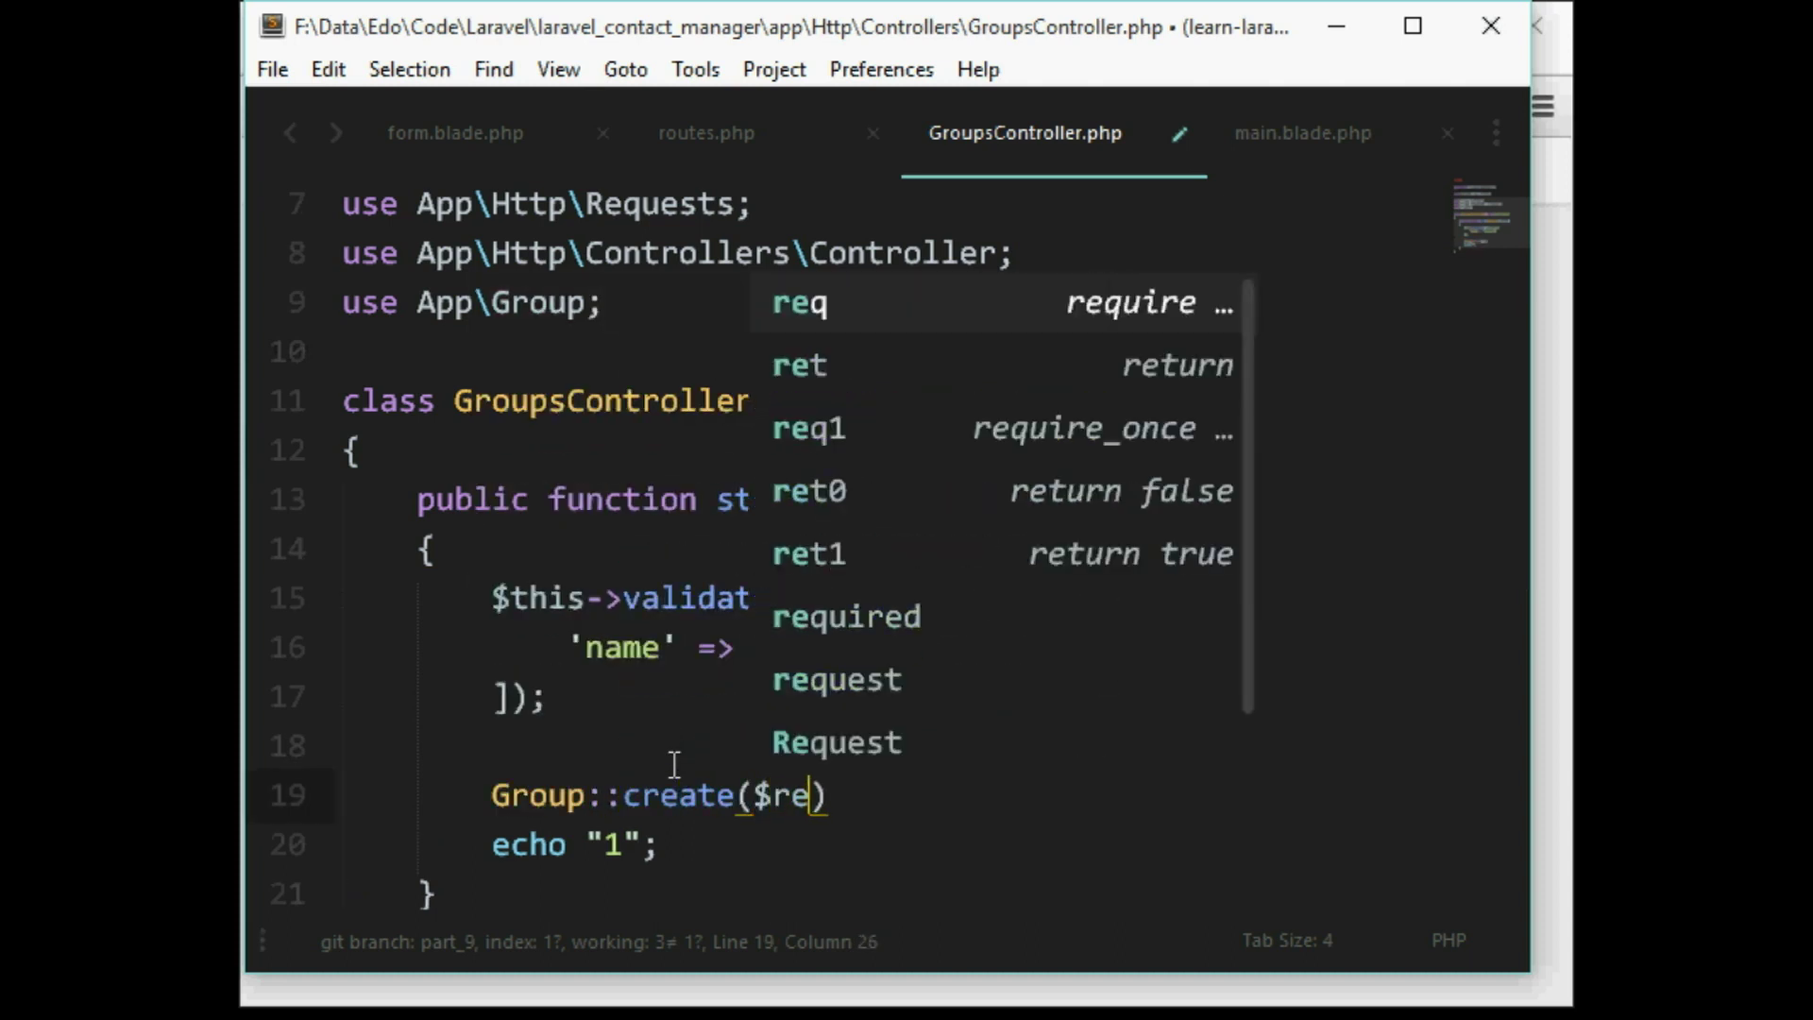
text(quest->all()))
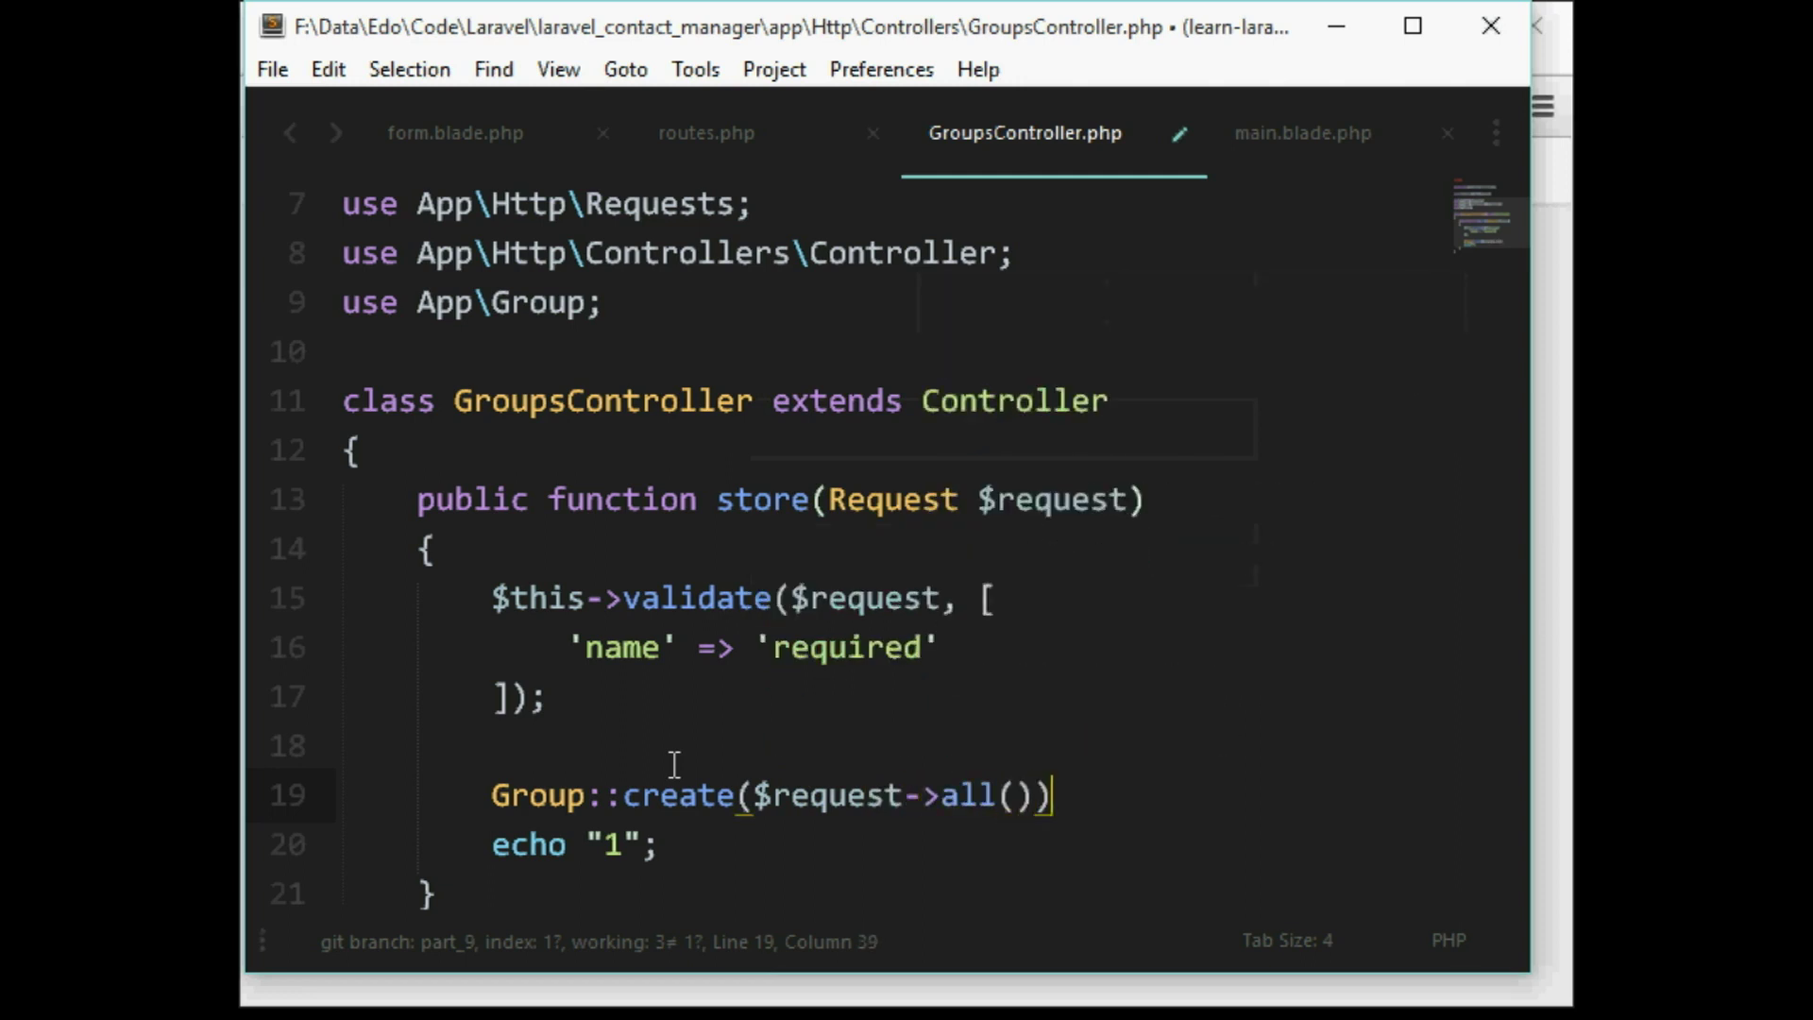
text(;)
scroll(1115, 688, down, 3)
key(ctrl+s)
Declare protected $fillable = ['name']; in Group.php and save it
key(ctrl+p)
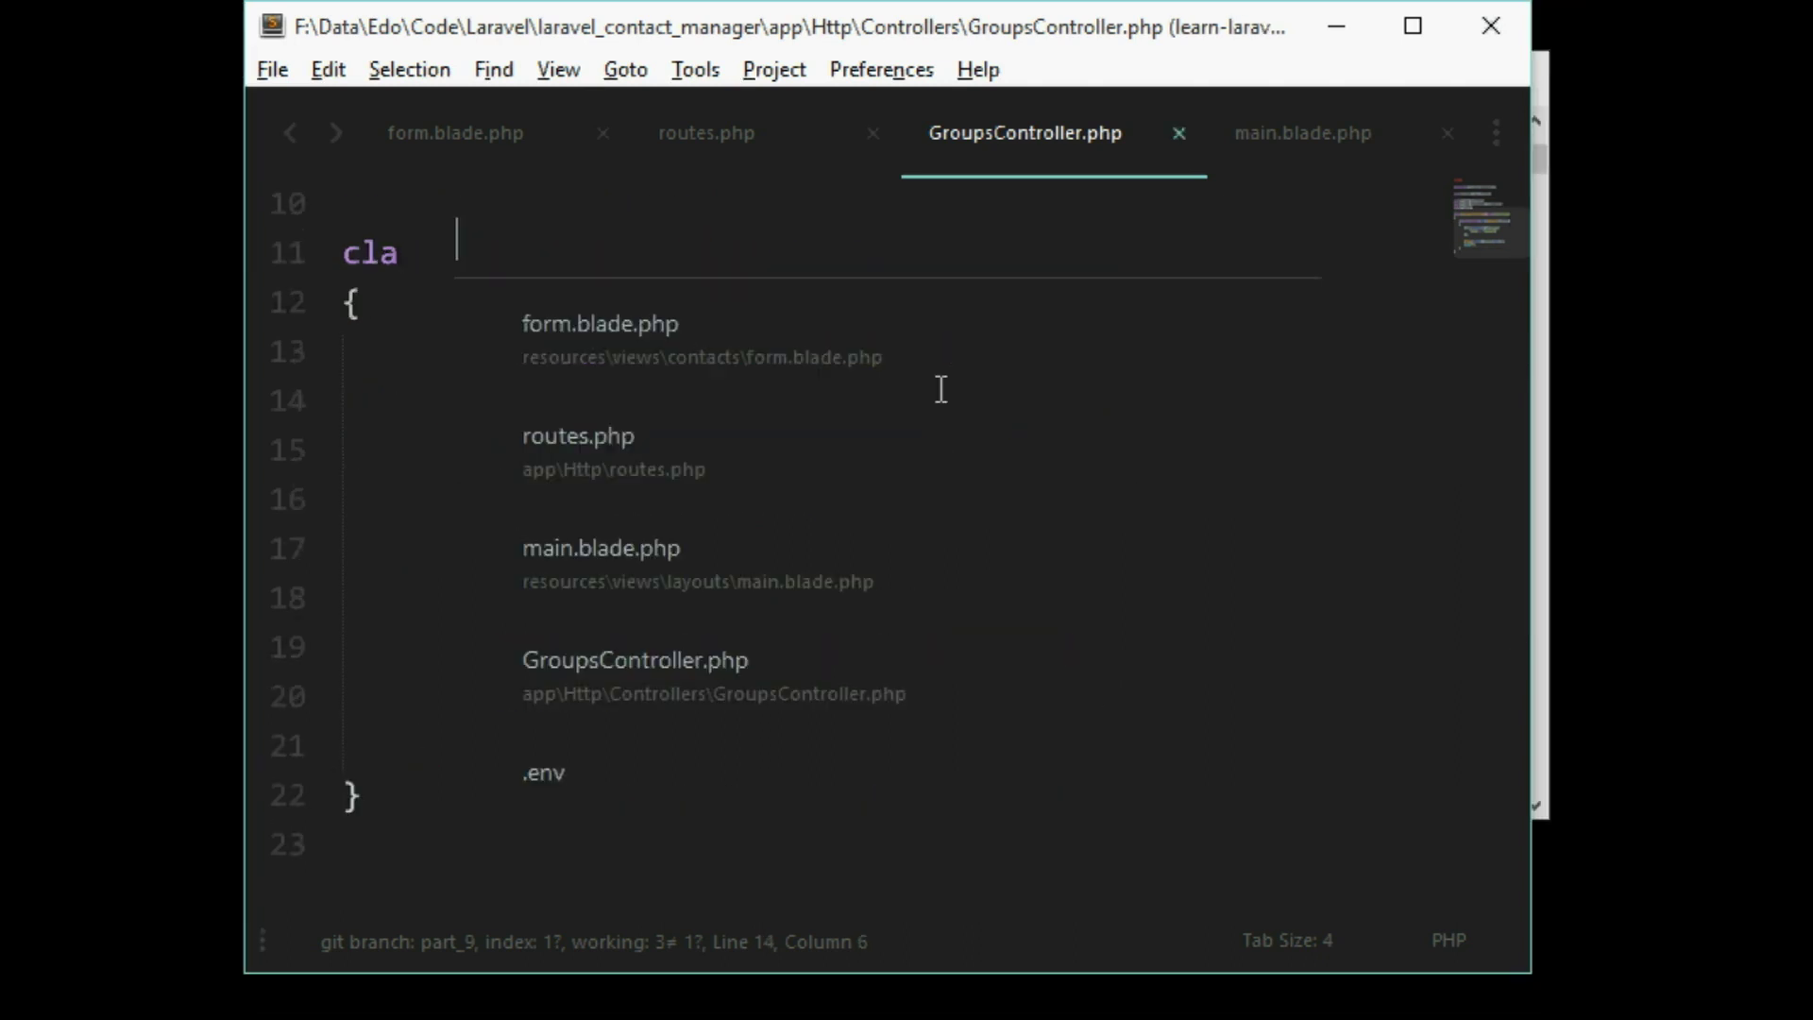
text(Gro)
key(Down)
text(up.php)
key(Return)
click(765, 546)
key(End)
key(Return)
key(Return)
key(Up)
text(protected $fillable = ['name)
key(Right)
key(Right)
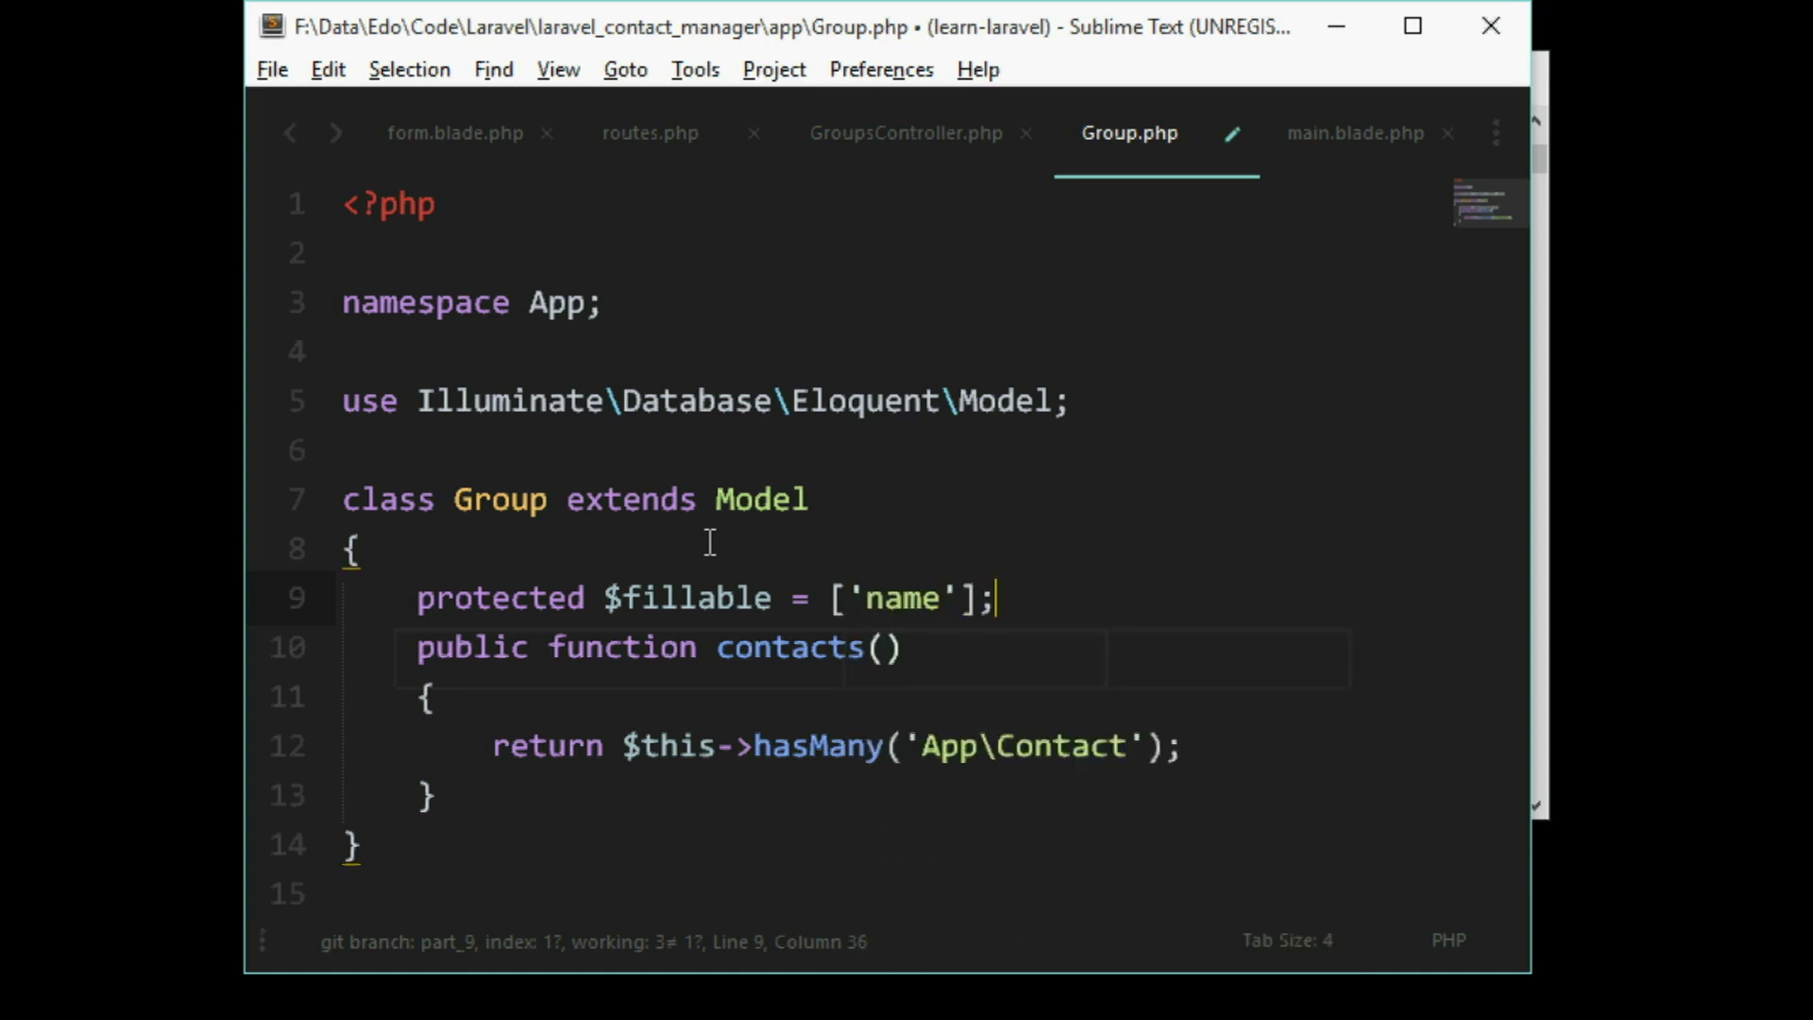
text(;)
key(Return)
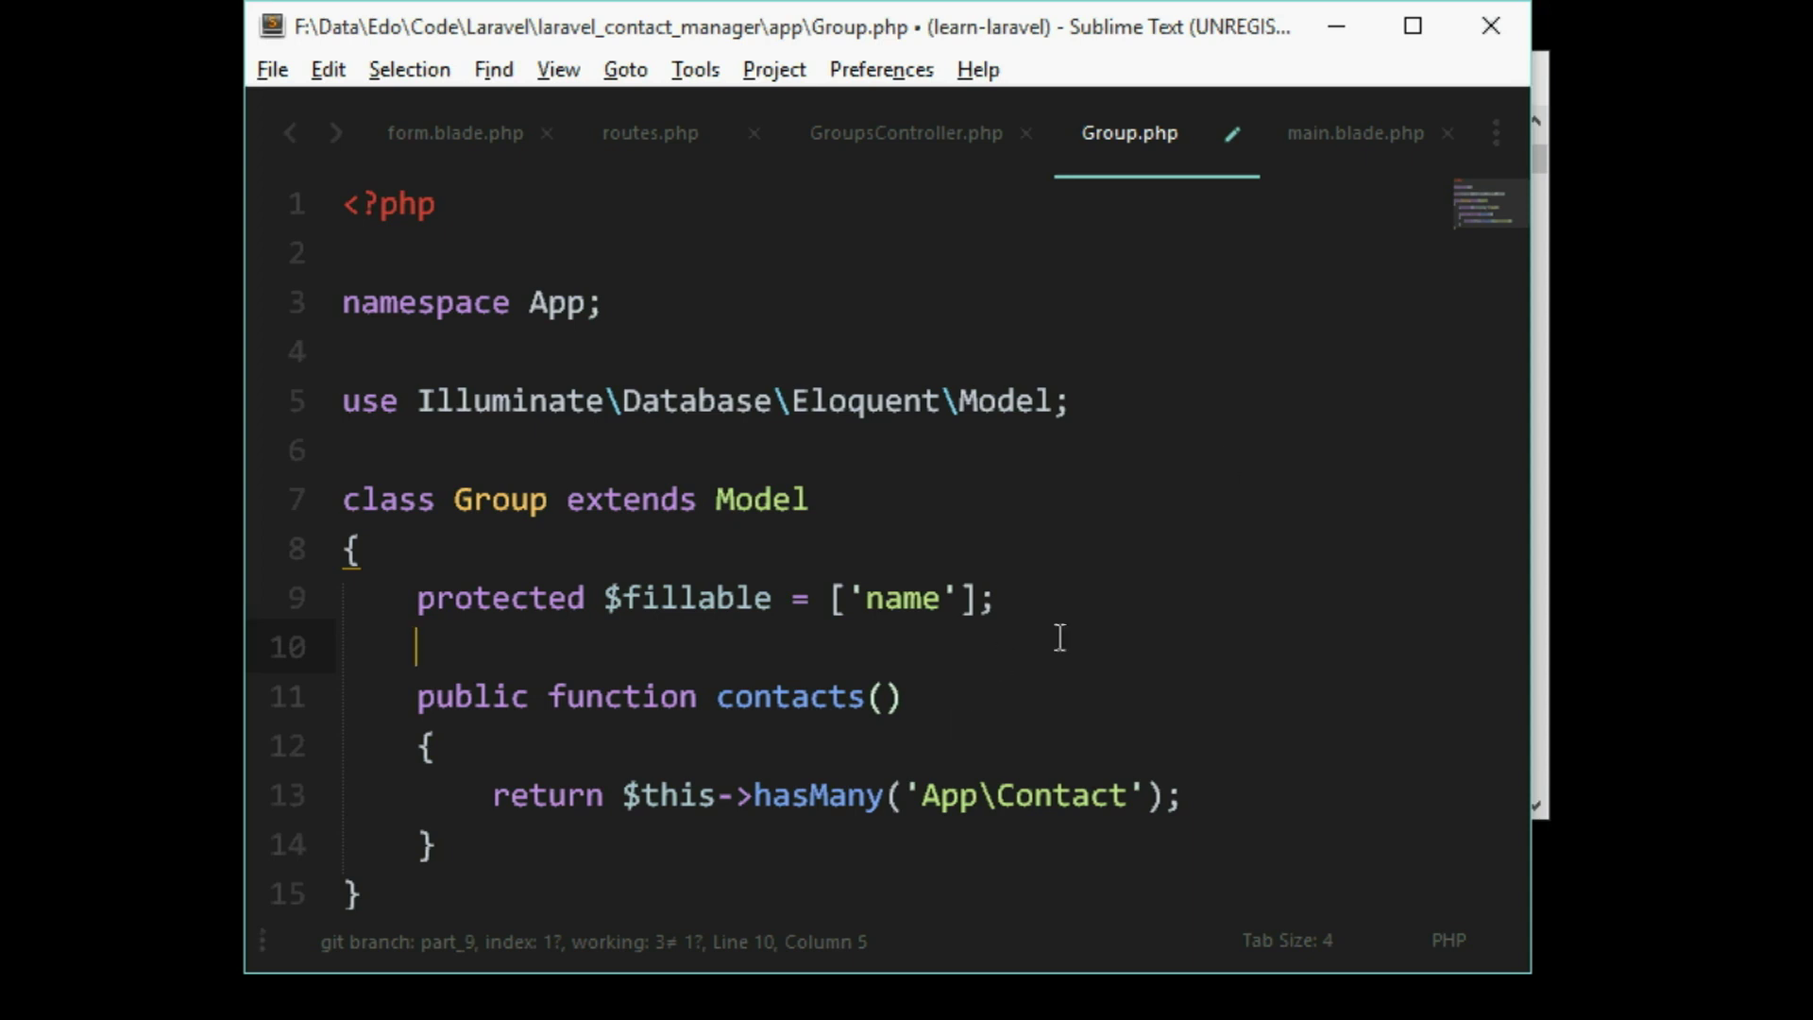
key(ctrl+s)
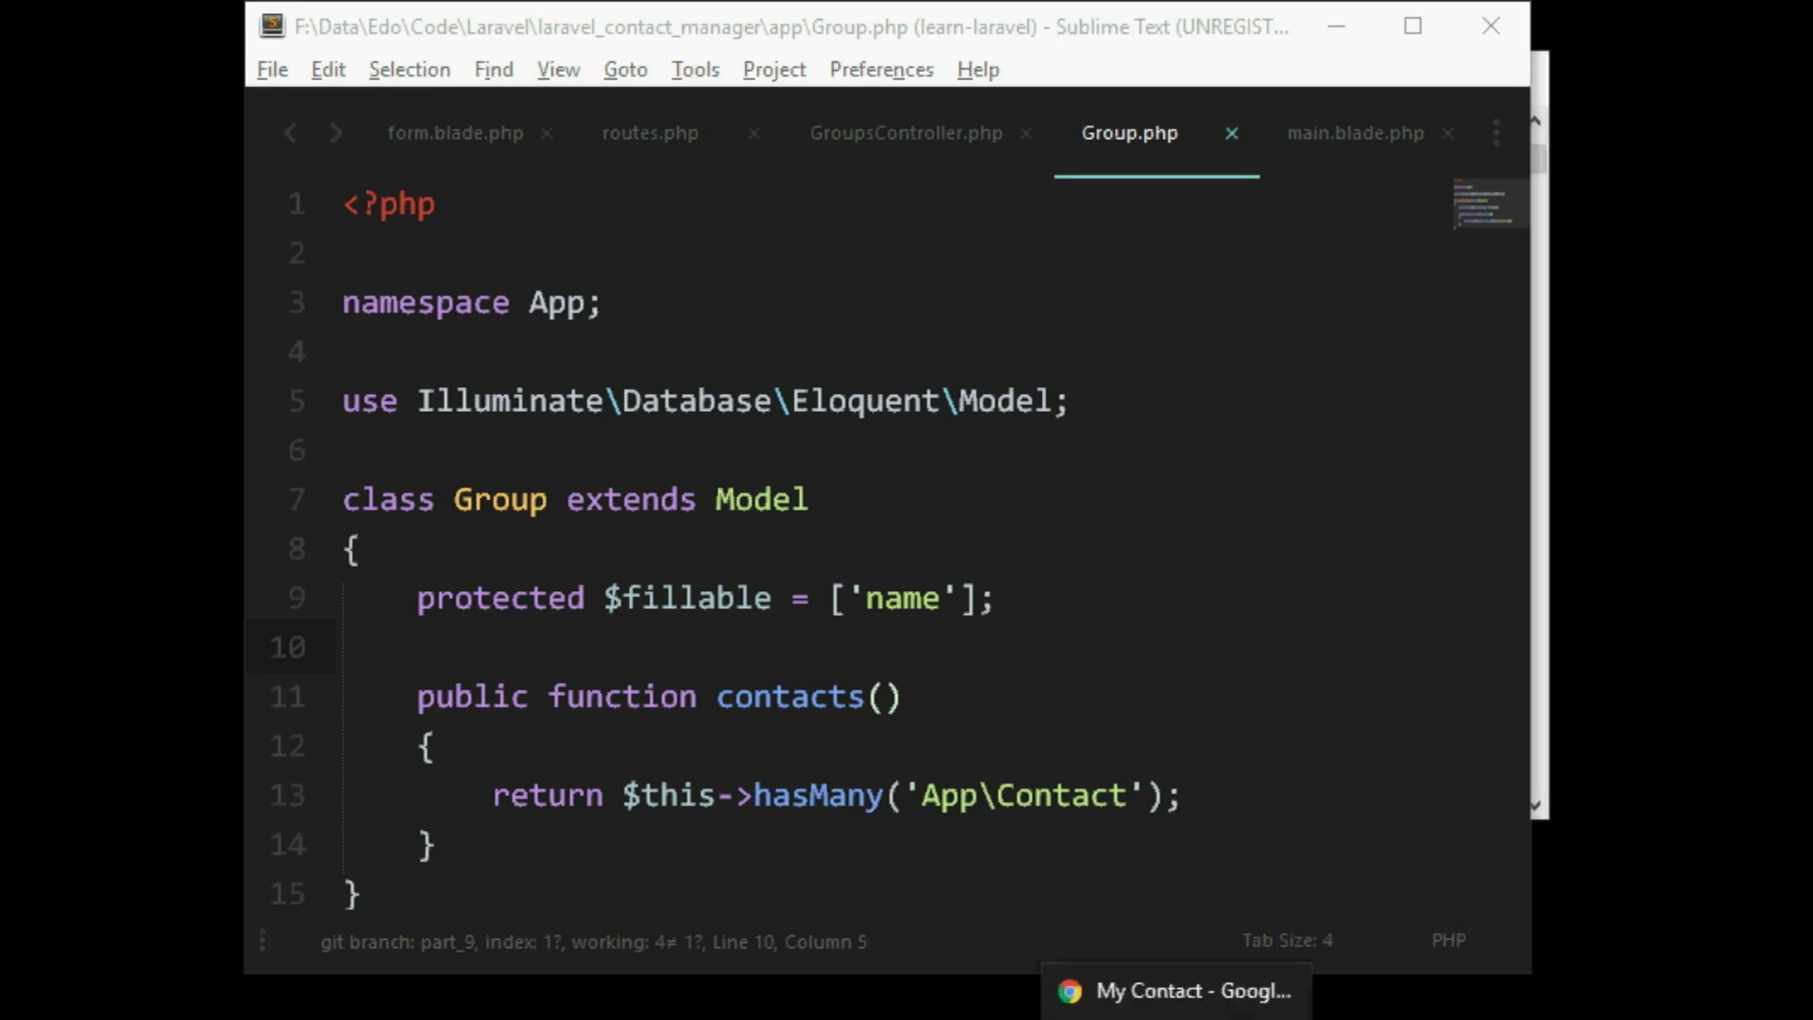
Reload the contact form in Chrome and add a new group named Test
key(alt+Tab)
click(372, 106)
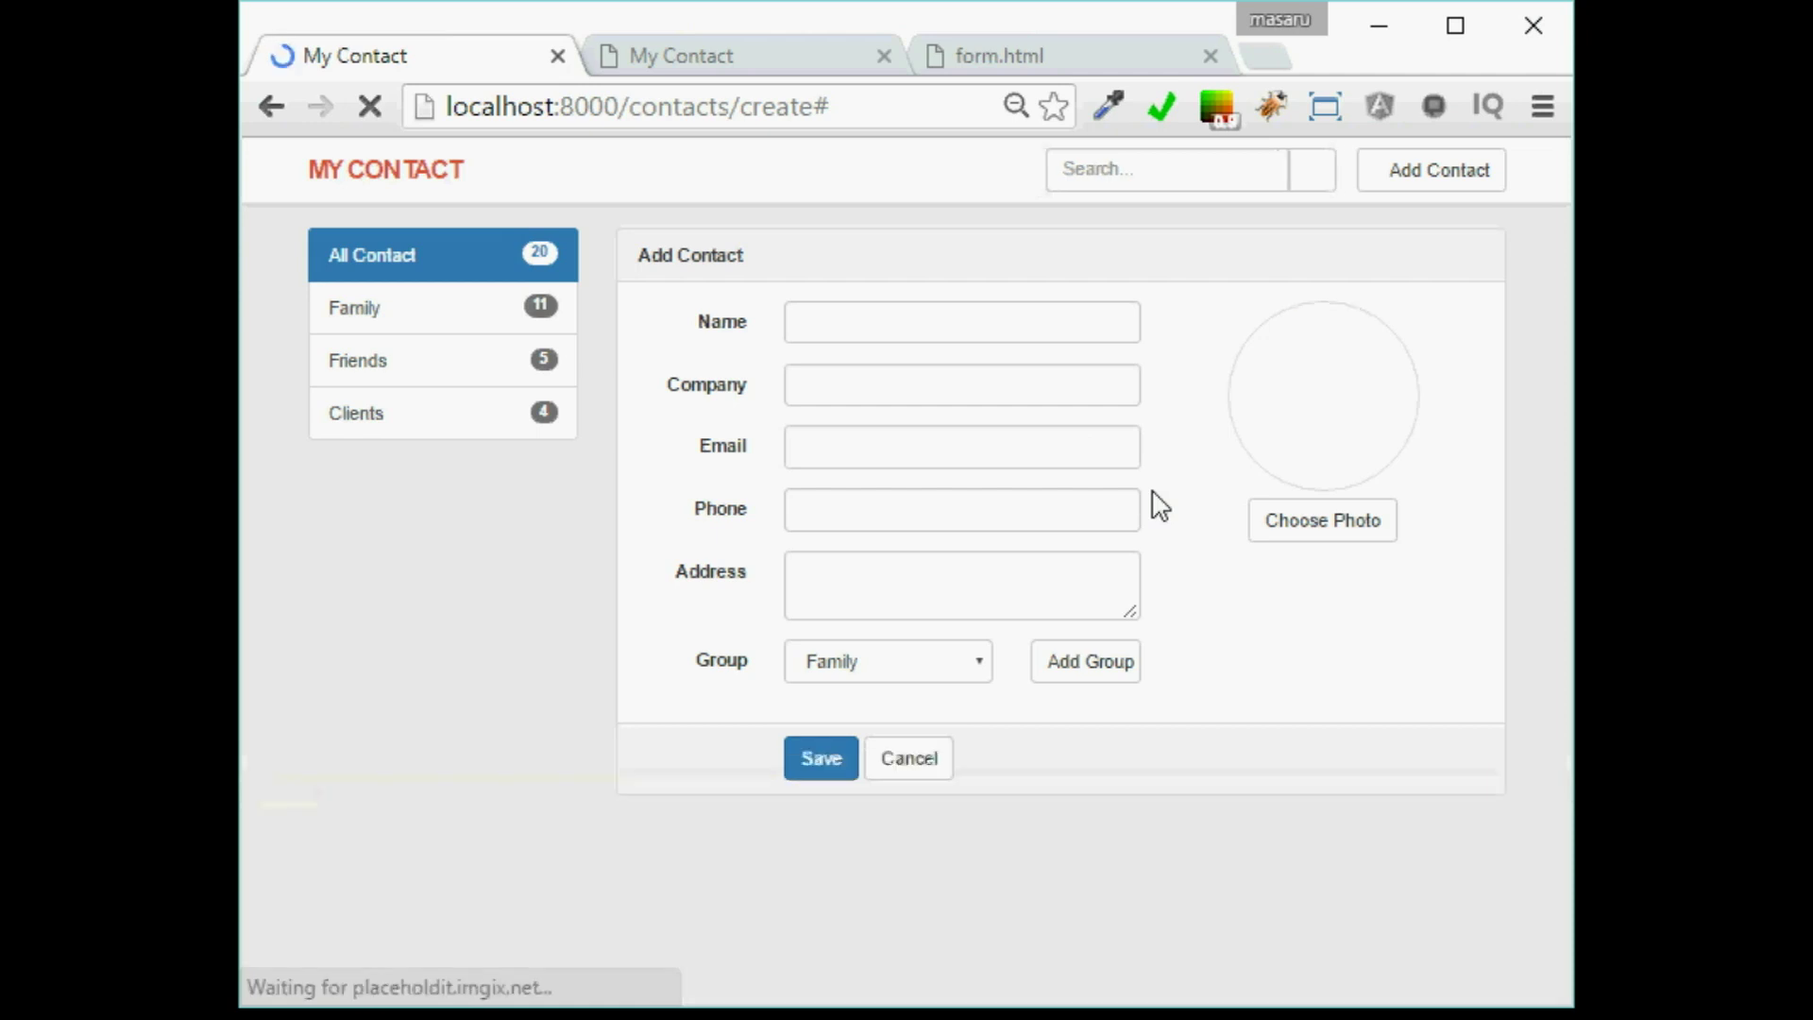
click(1100, 662)
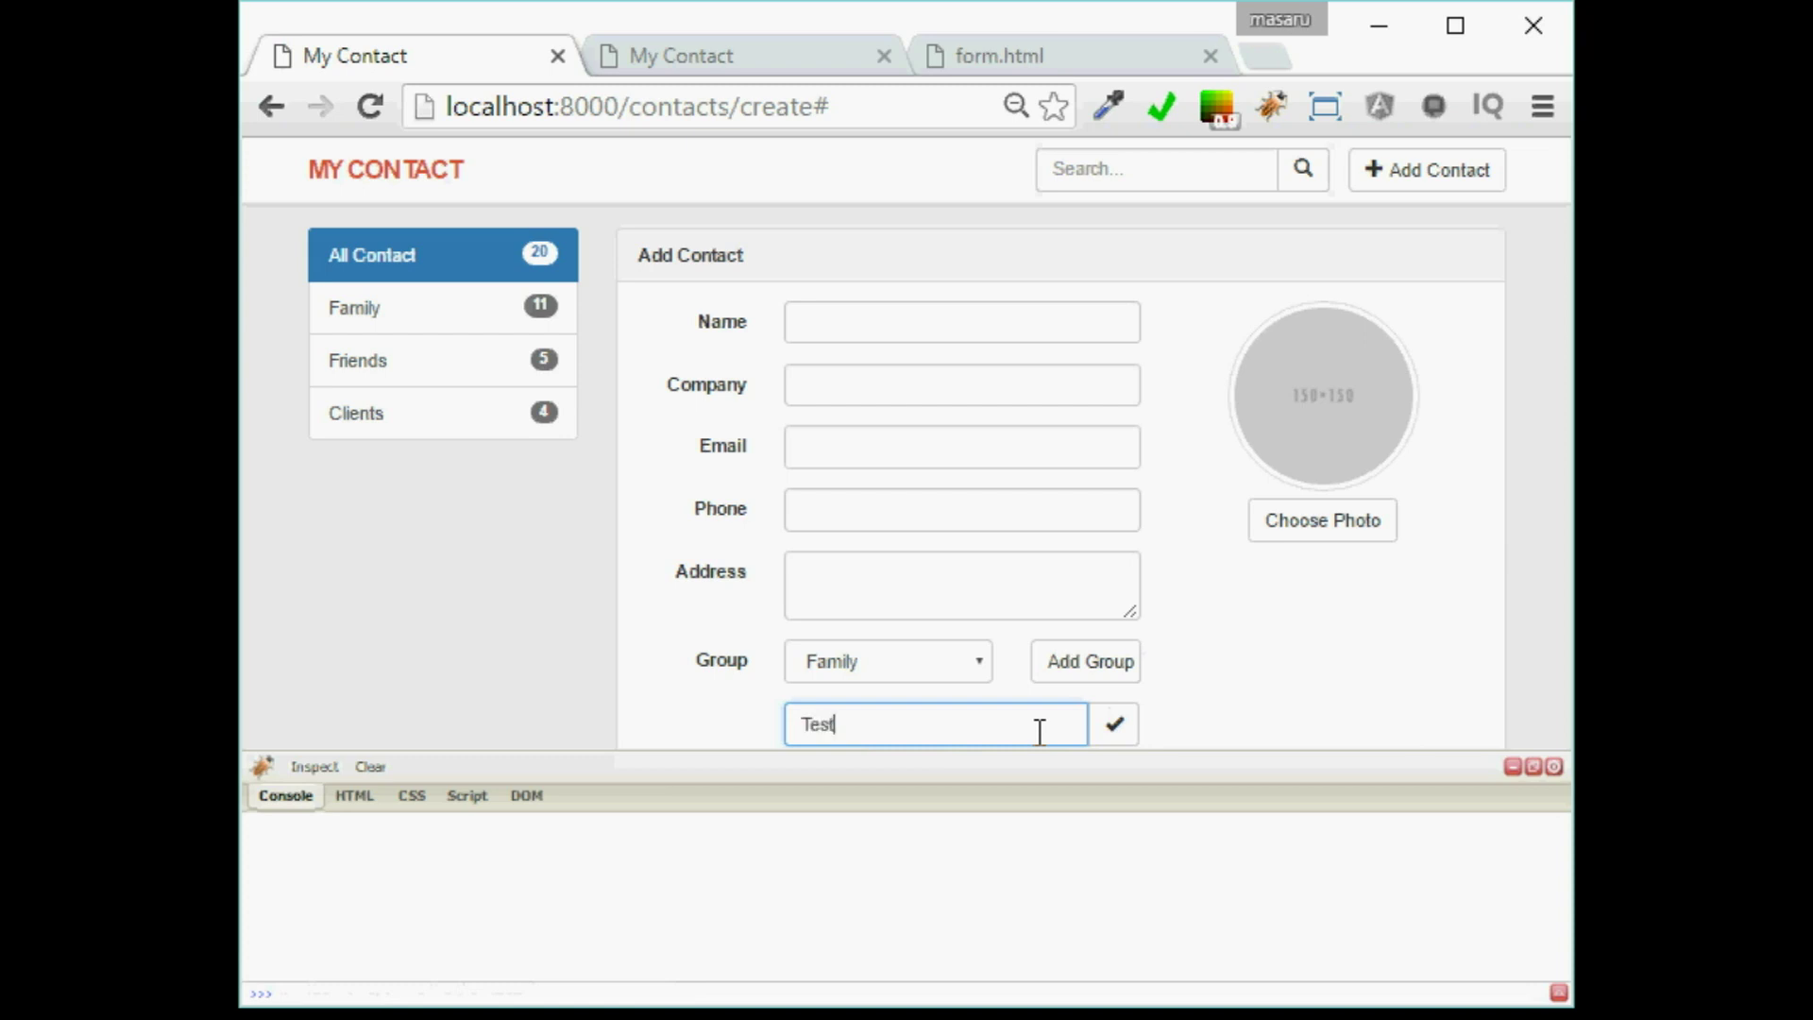
click(1114, 726)
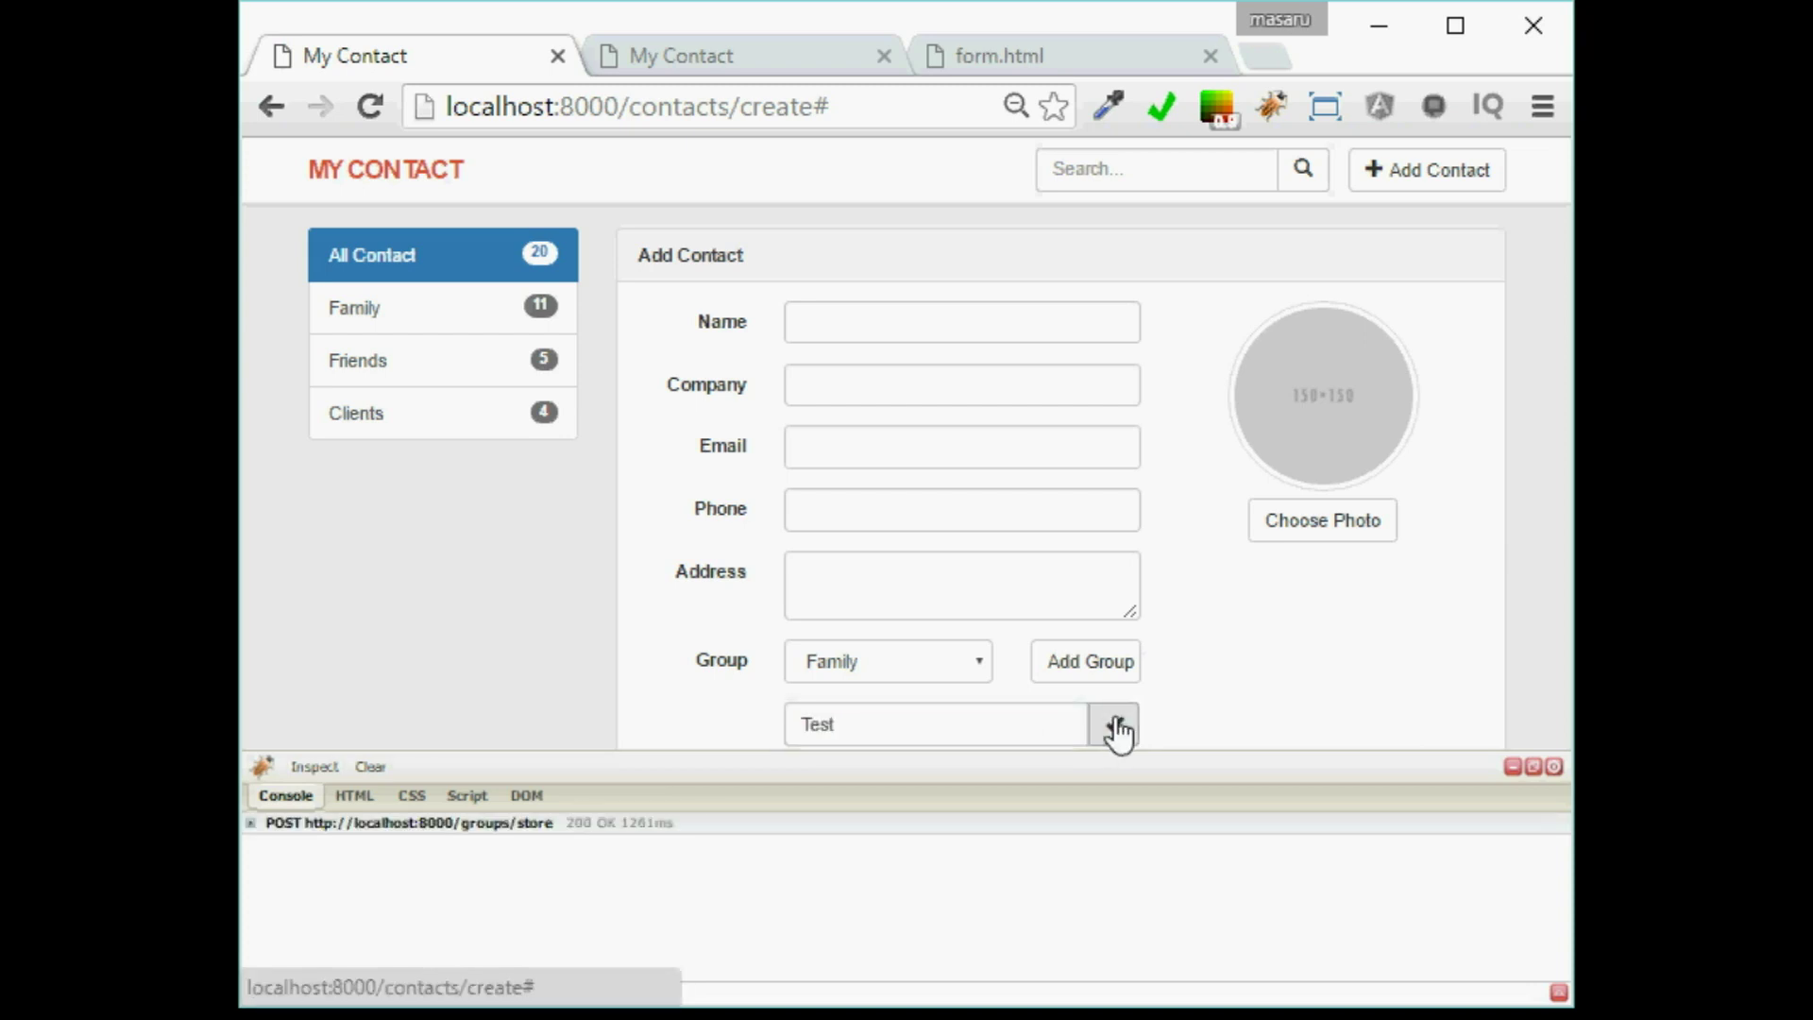
Reload the page and confirm Test is listed in the Group dropdown
click(961, 661)
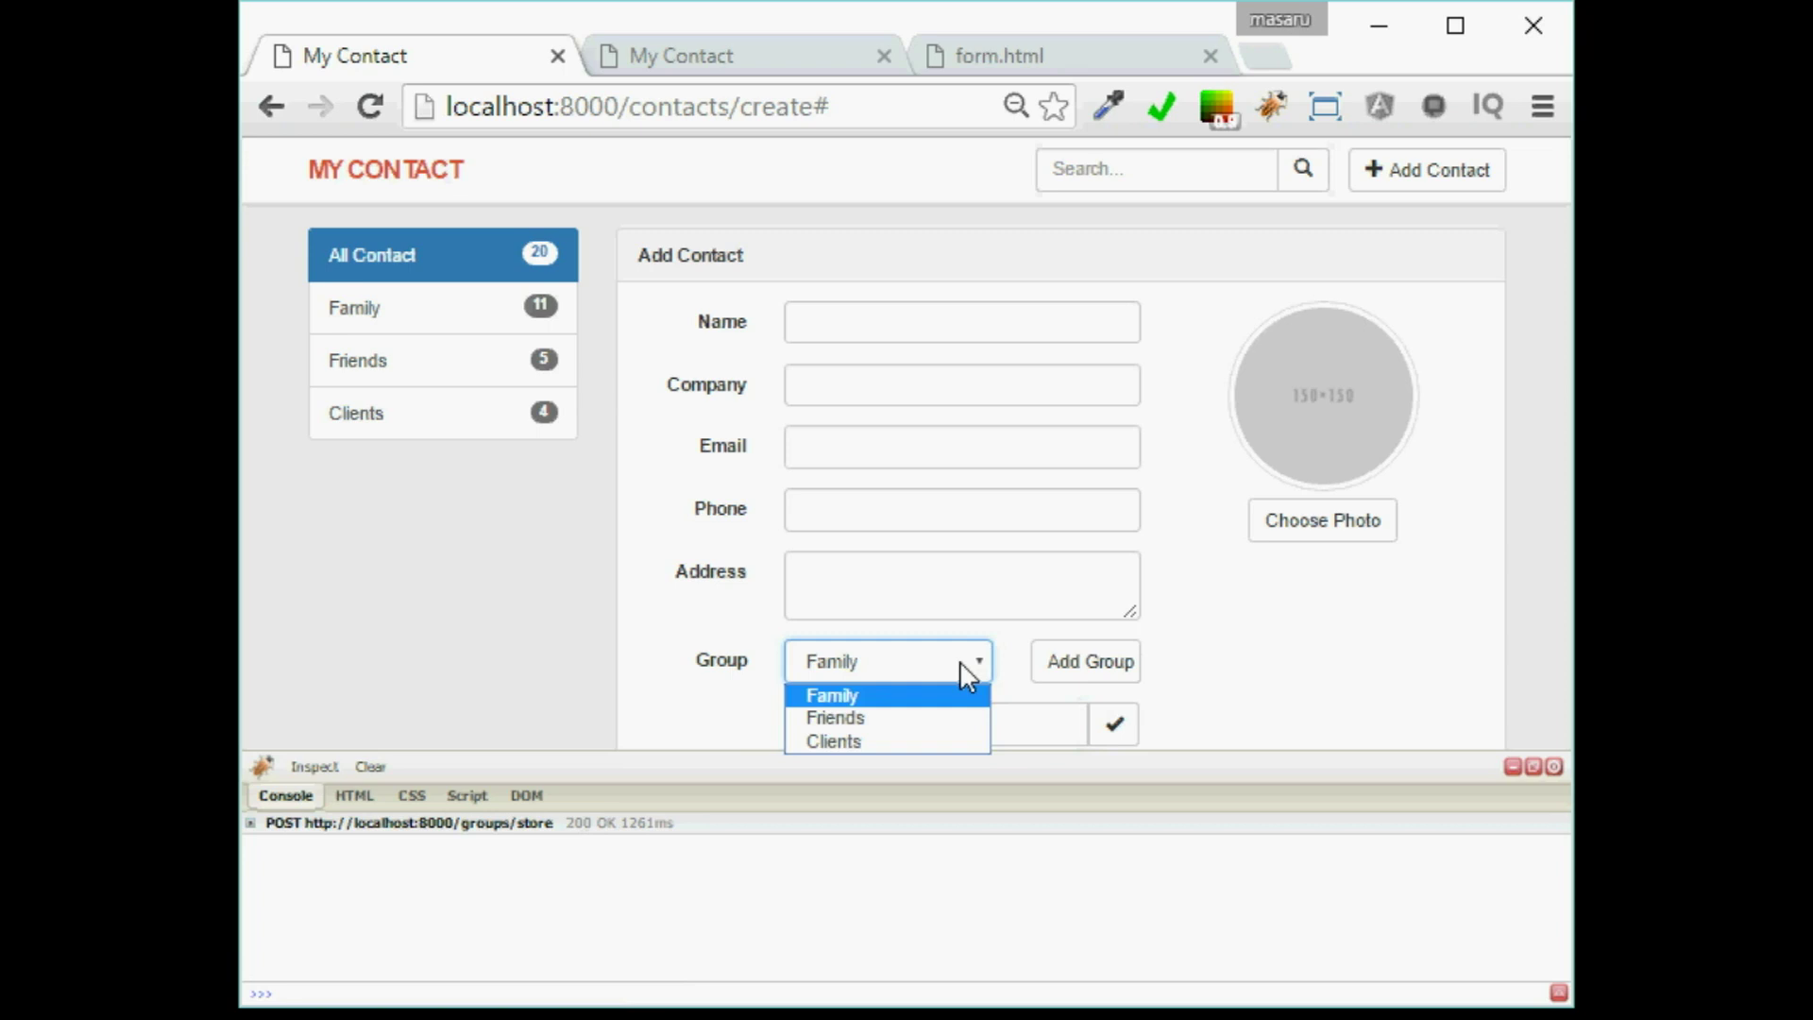
click(959, 661)
click(370, 106)
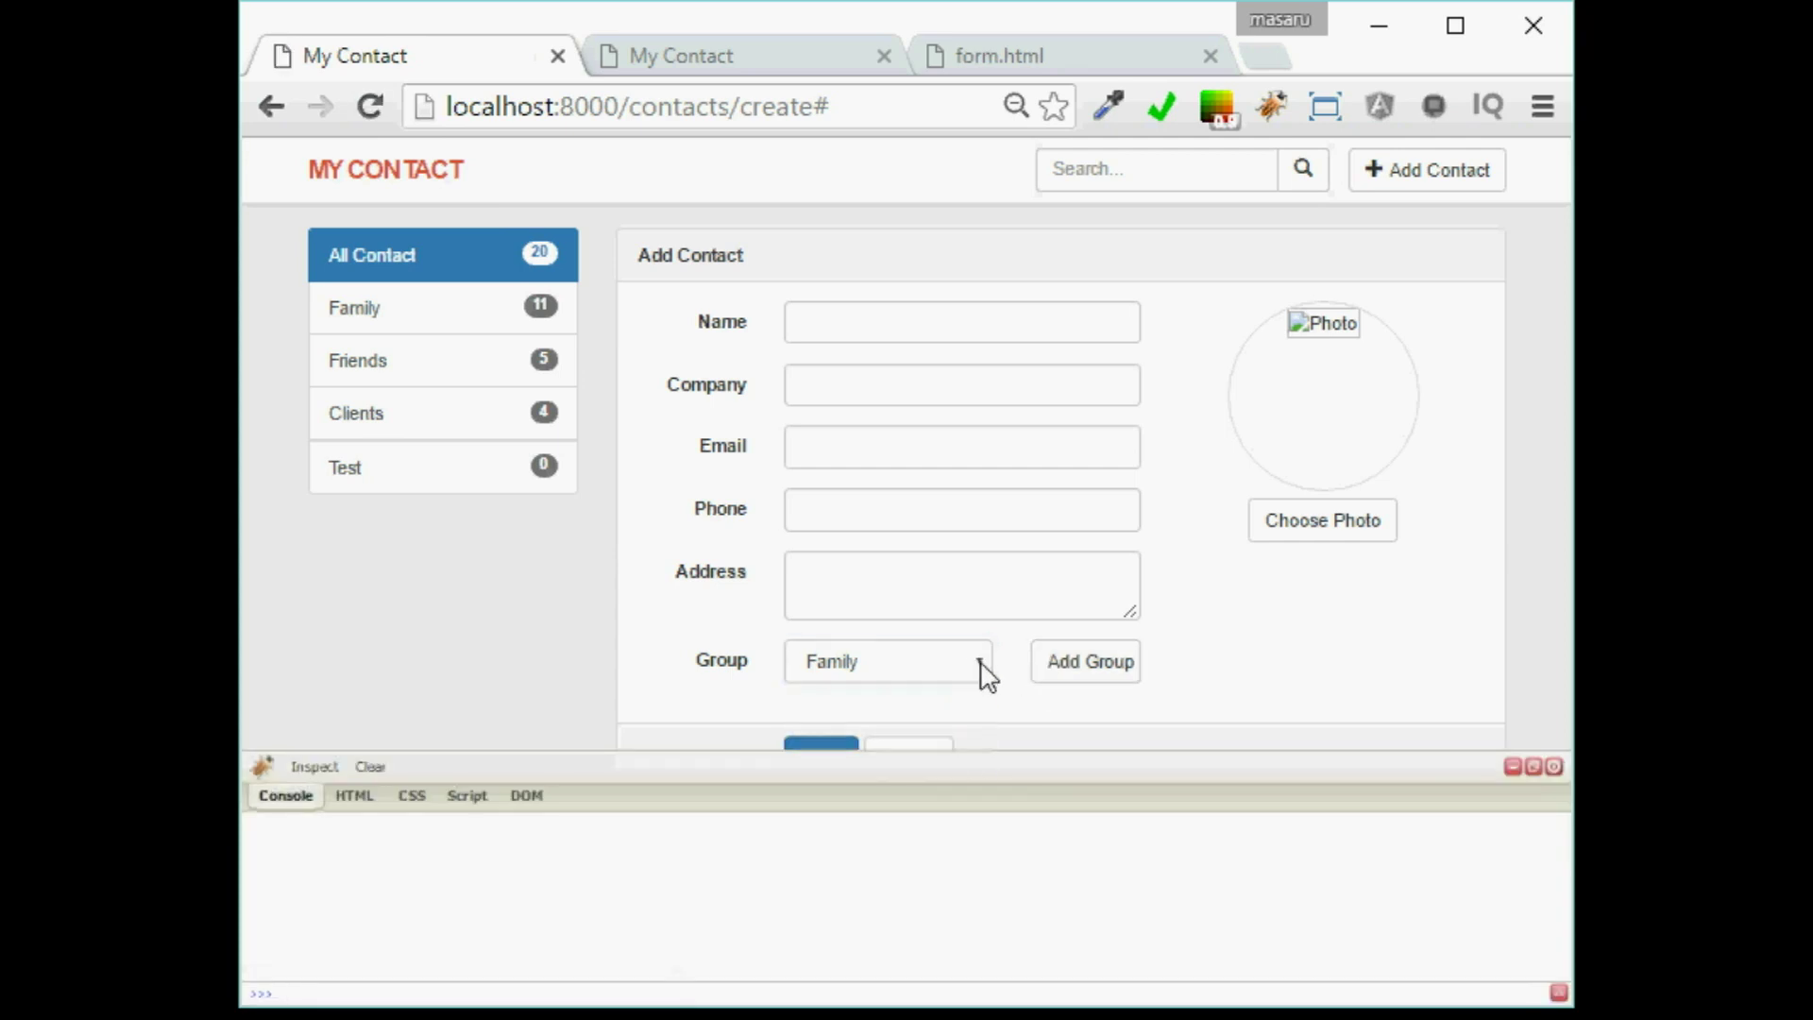
click(981, 665)
click(1371, 623)
Replace echo "1" in GroupsController with Group::create and a JSON success response, then save
key(alt+Tab)
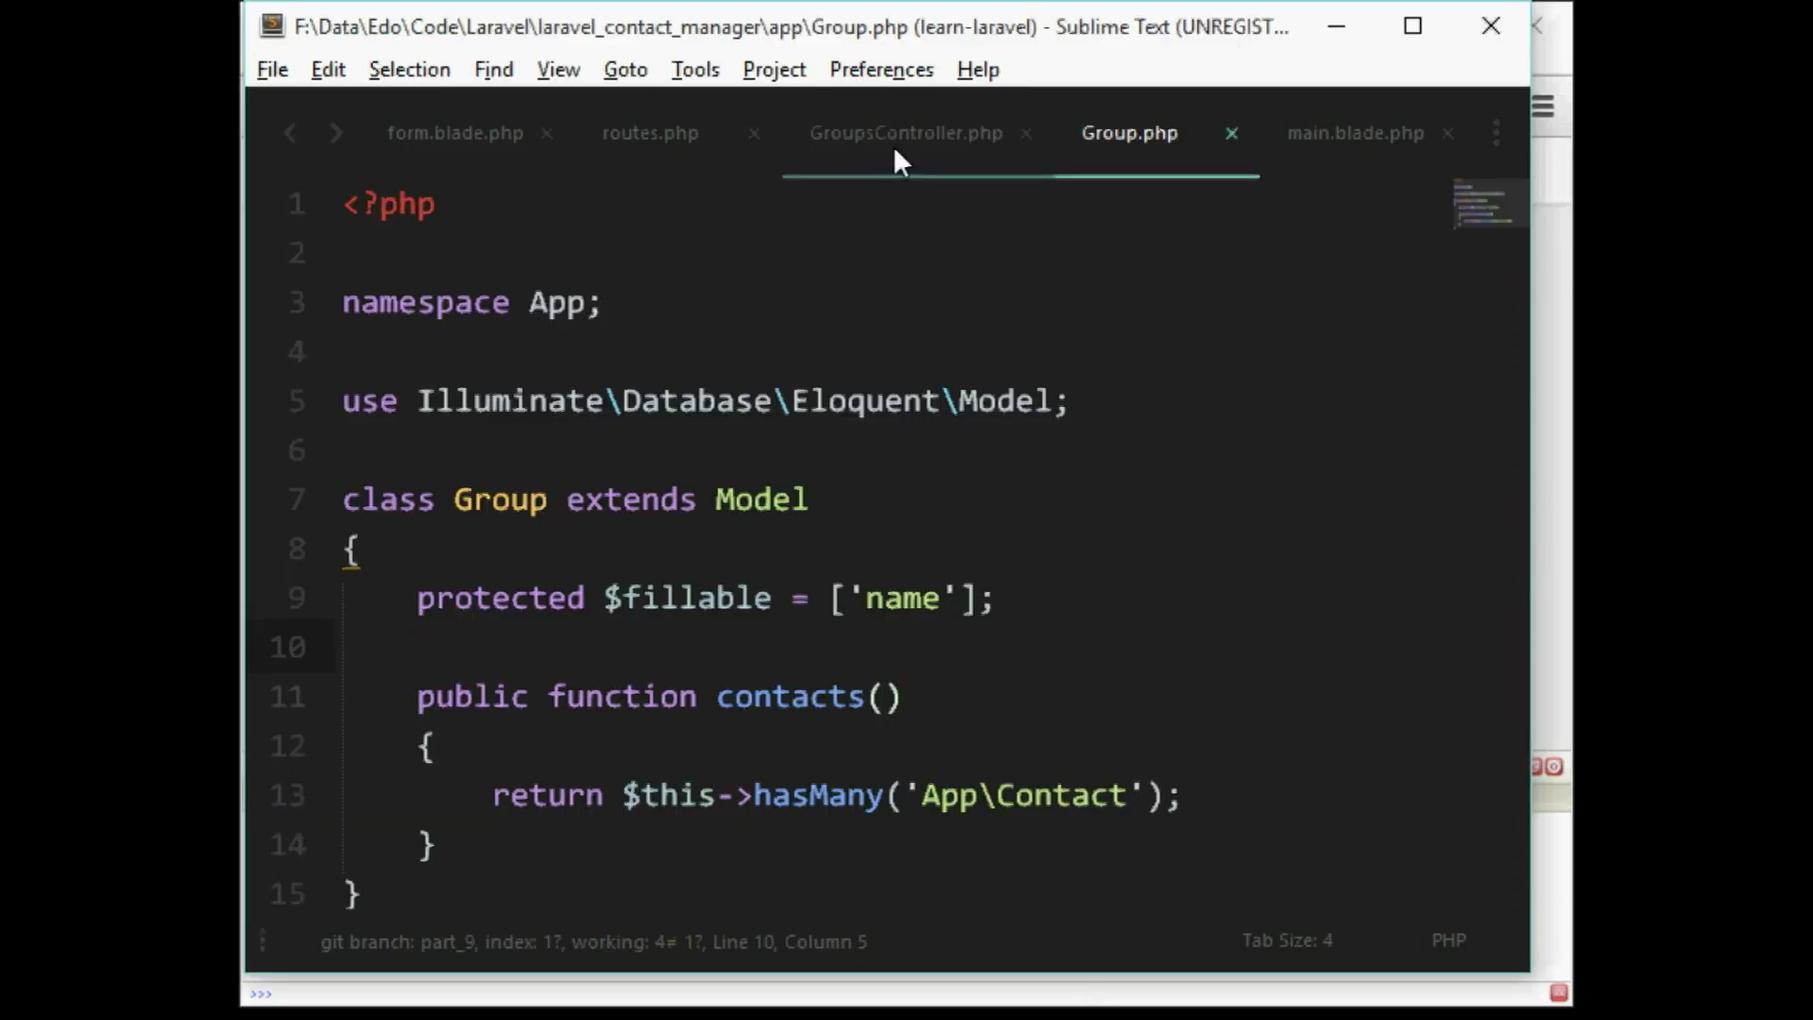
click(905, 132)
drag(487, 696, 698, 697)
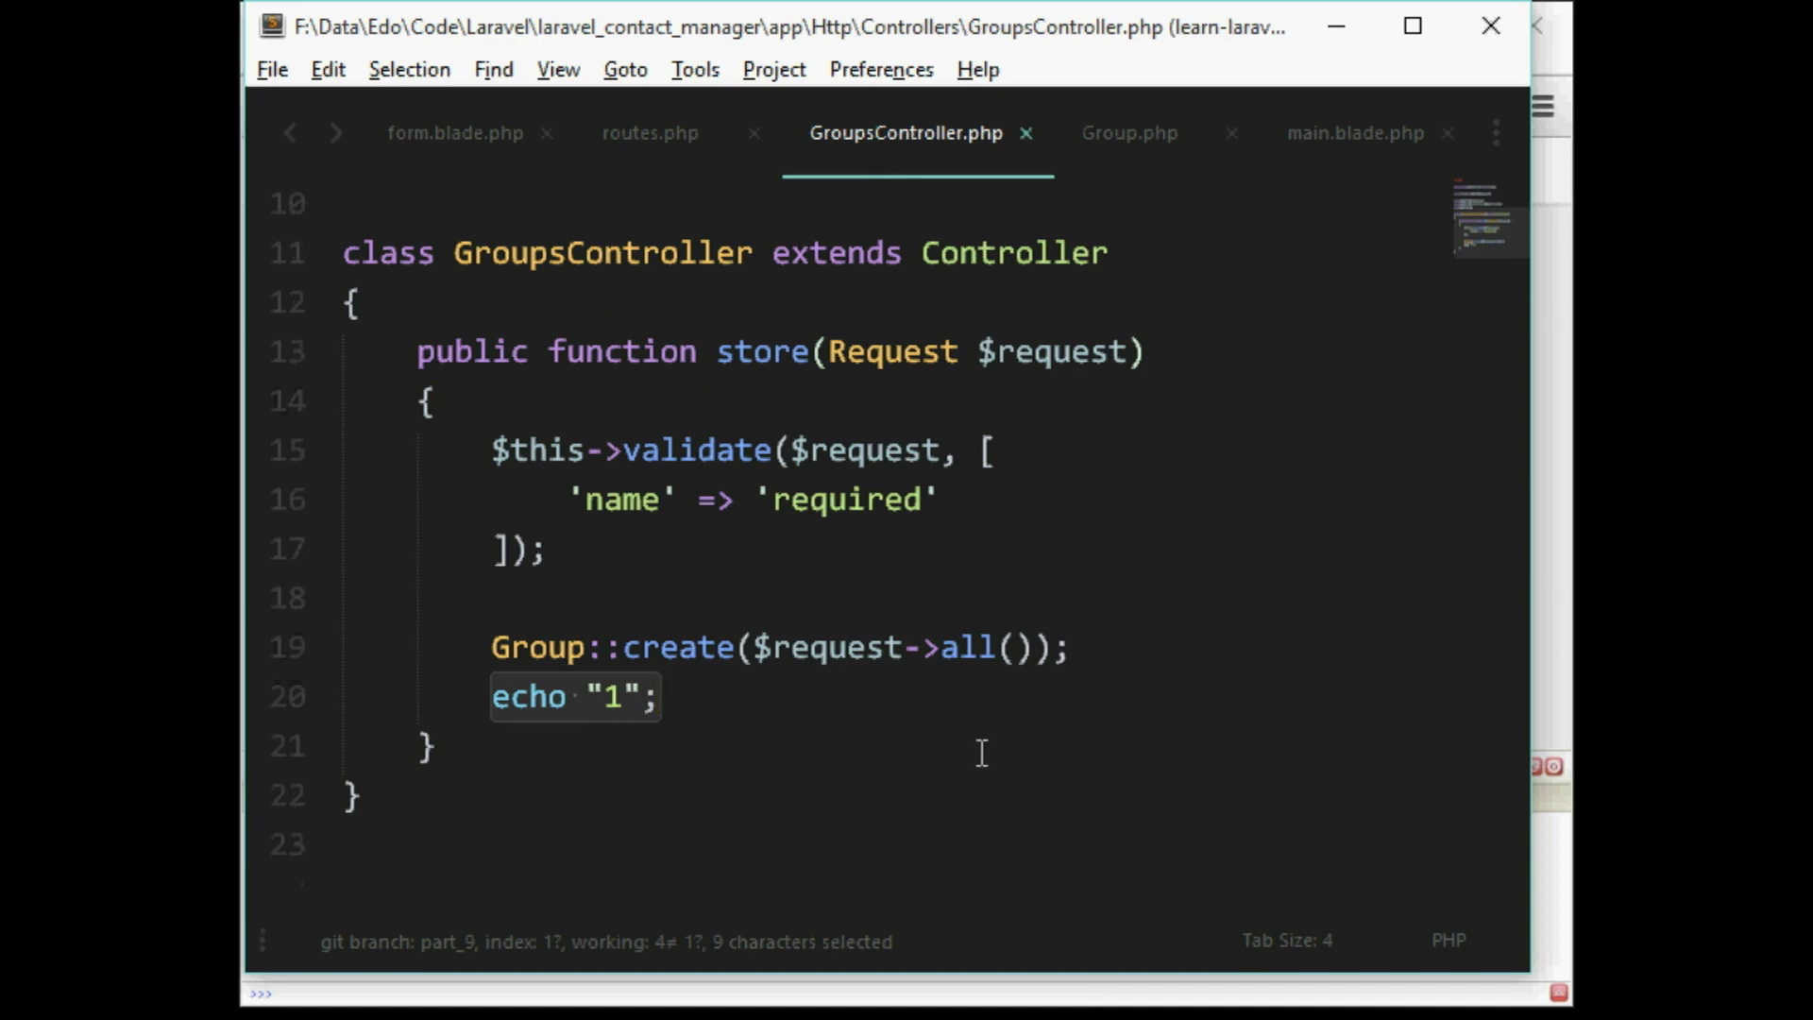
key(BackSpace)
click(494, 646)
text($group = )
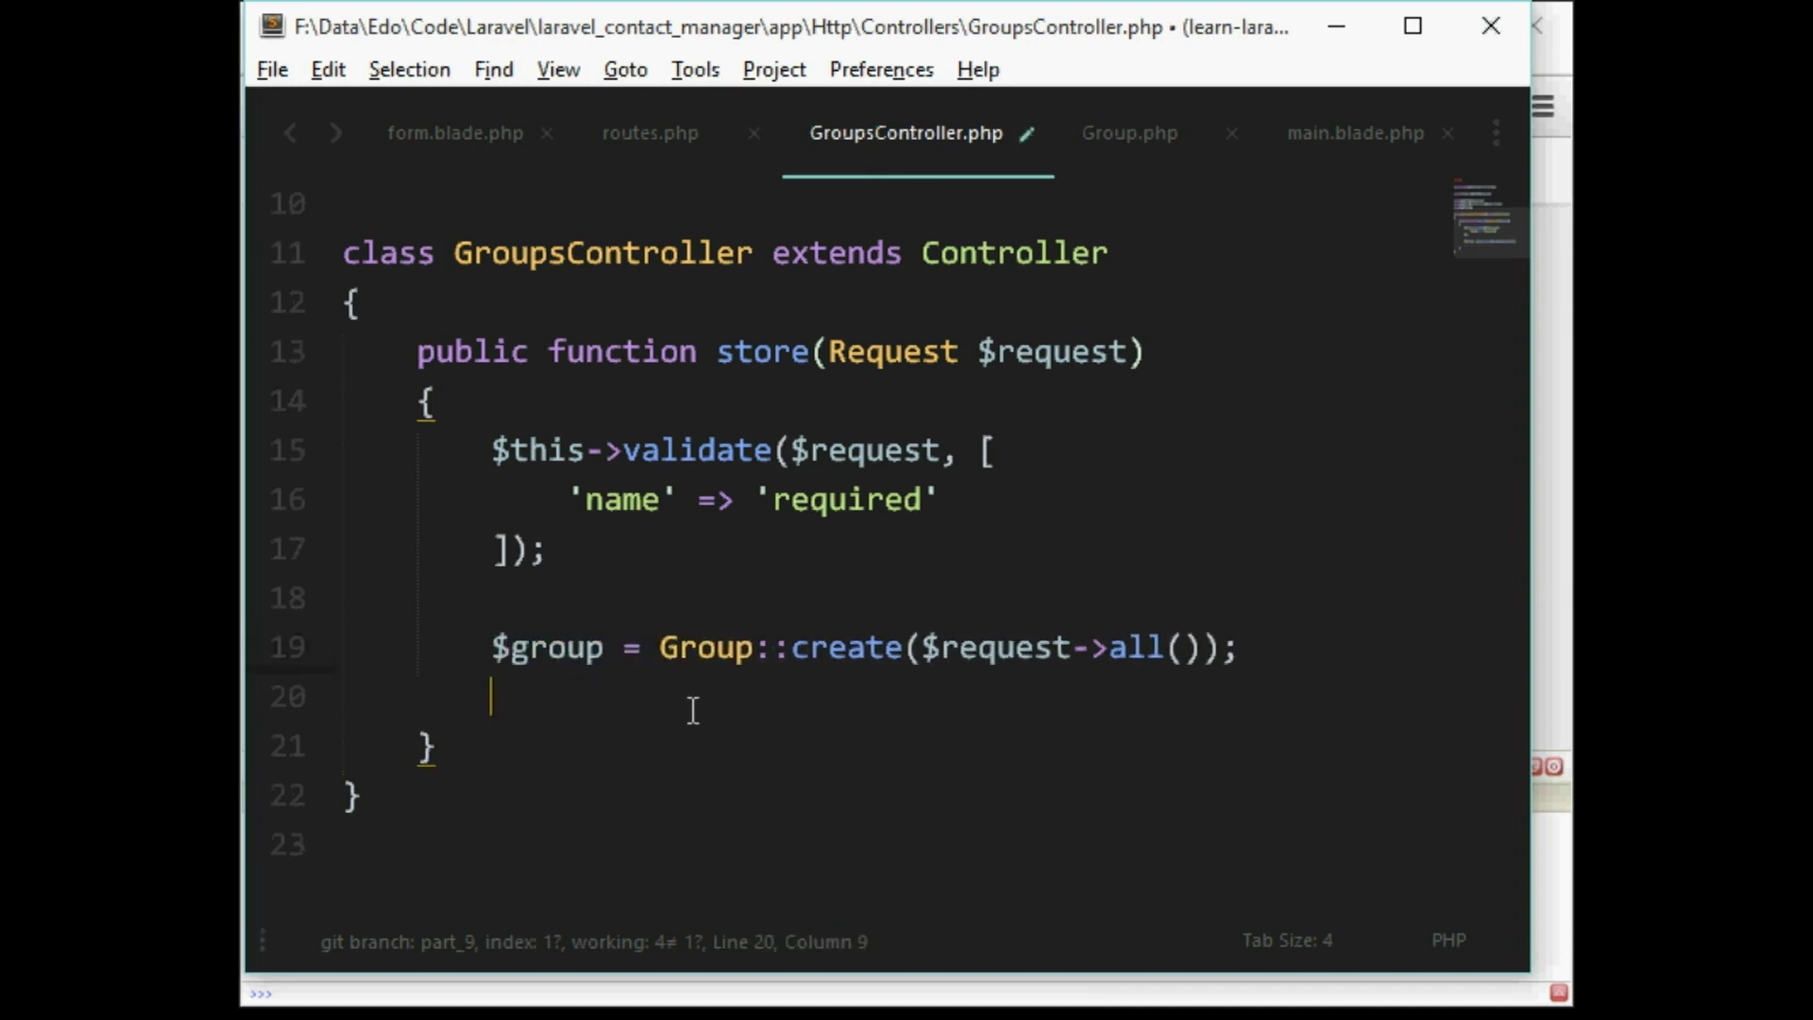
text(return )
text(response)
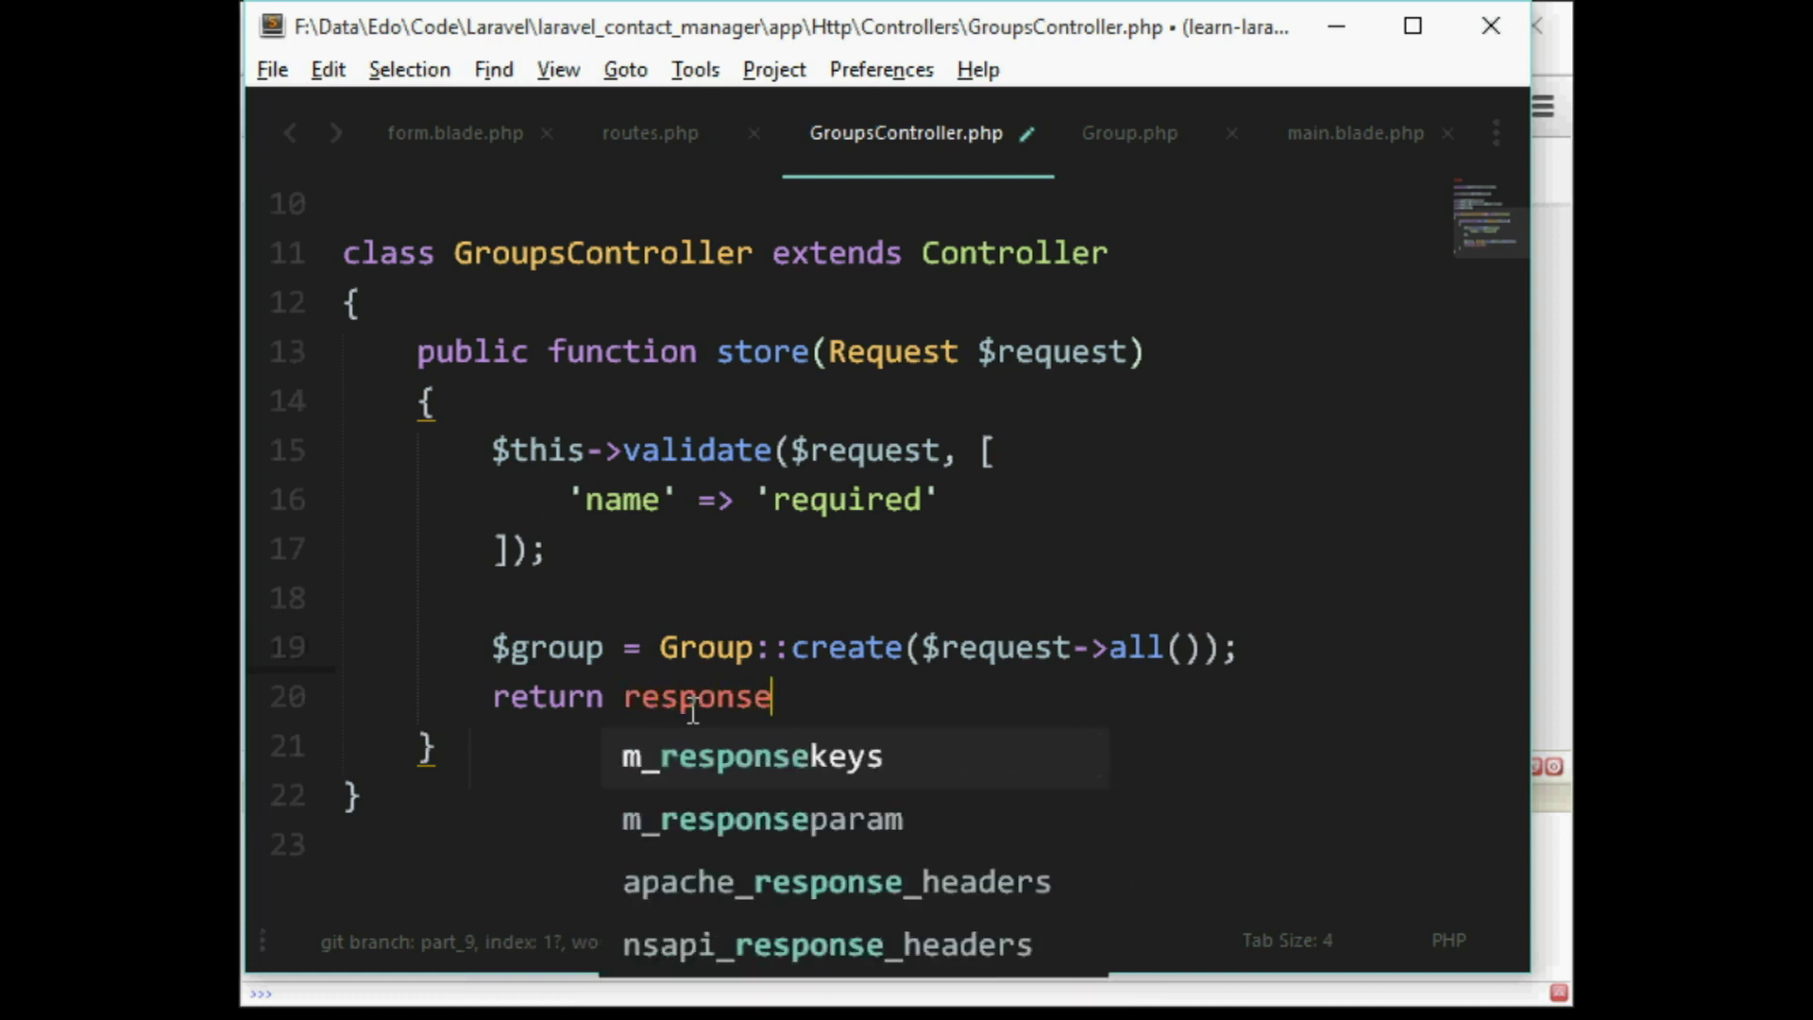
text(()->json(['success' => true, 'group' => $group]);)
drag(993, 899, 685, 899)
key(ctrl+s)
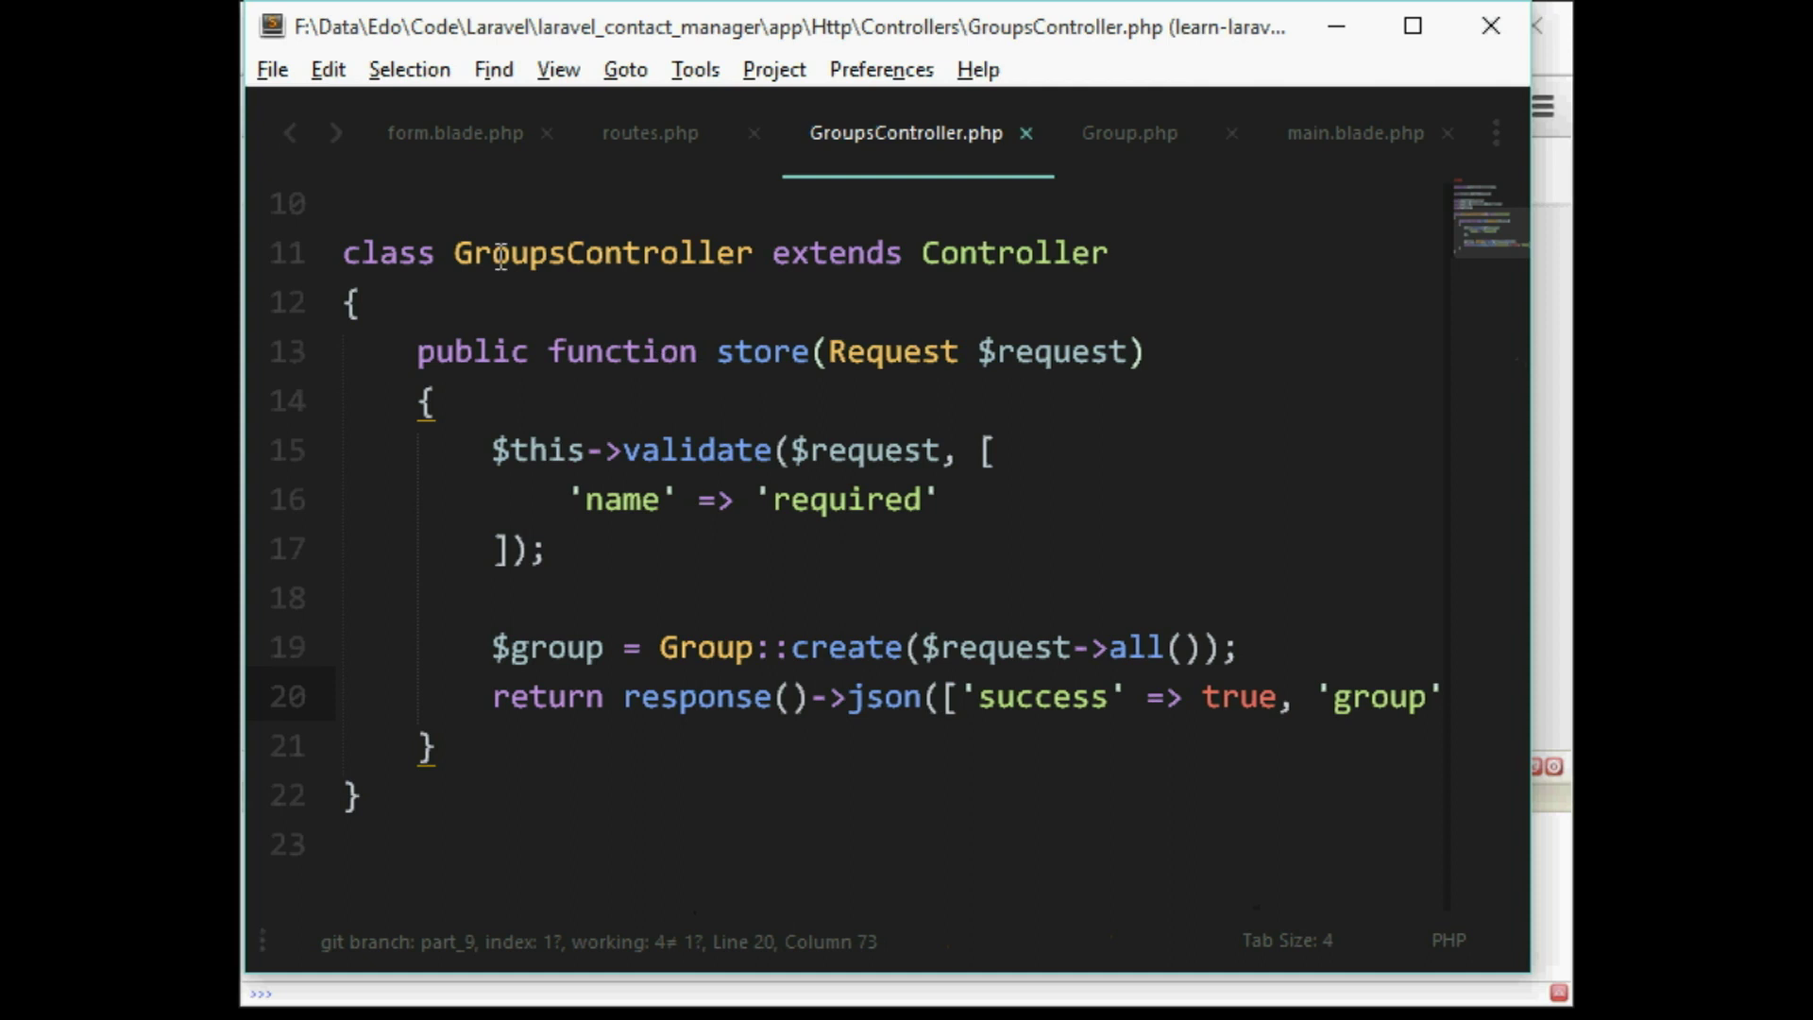
key(ctrl+Tab)
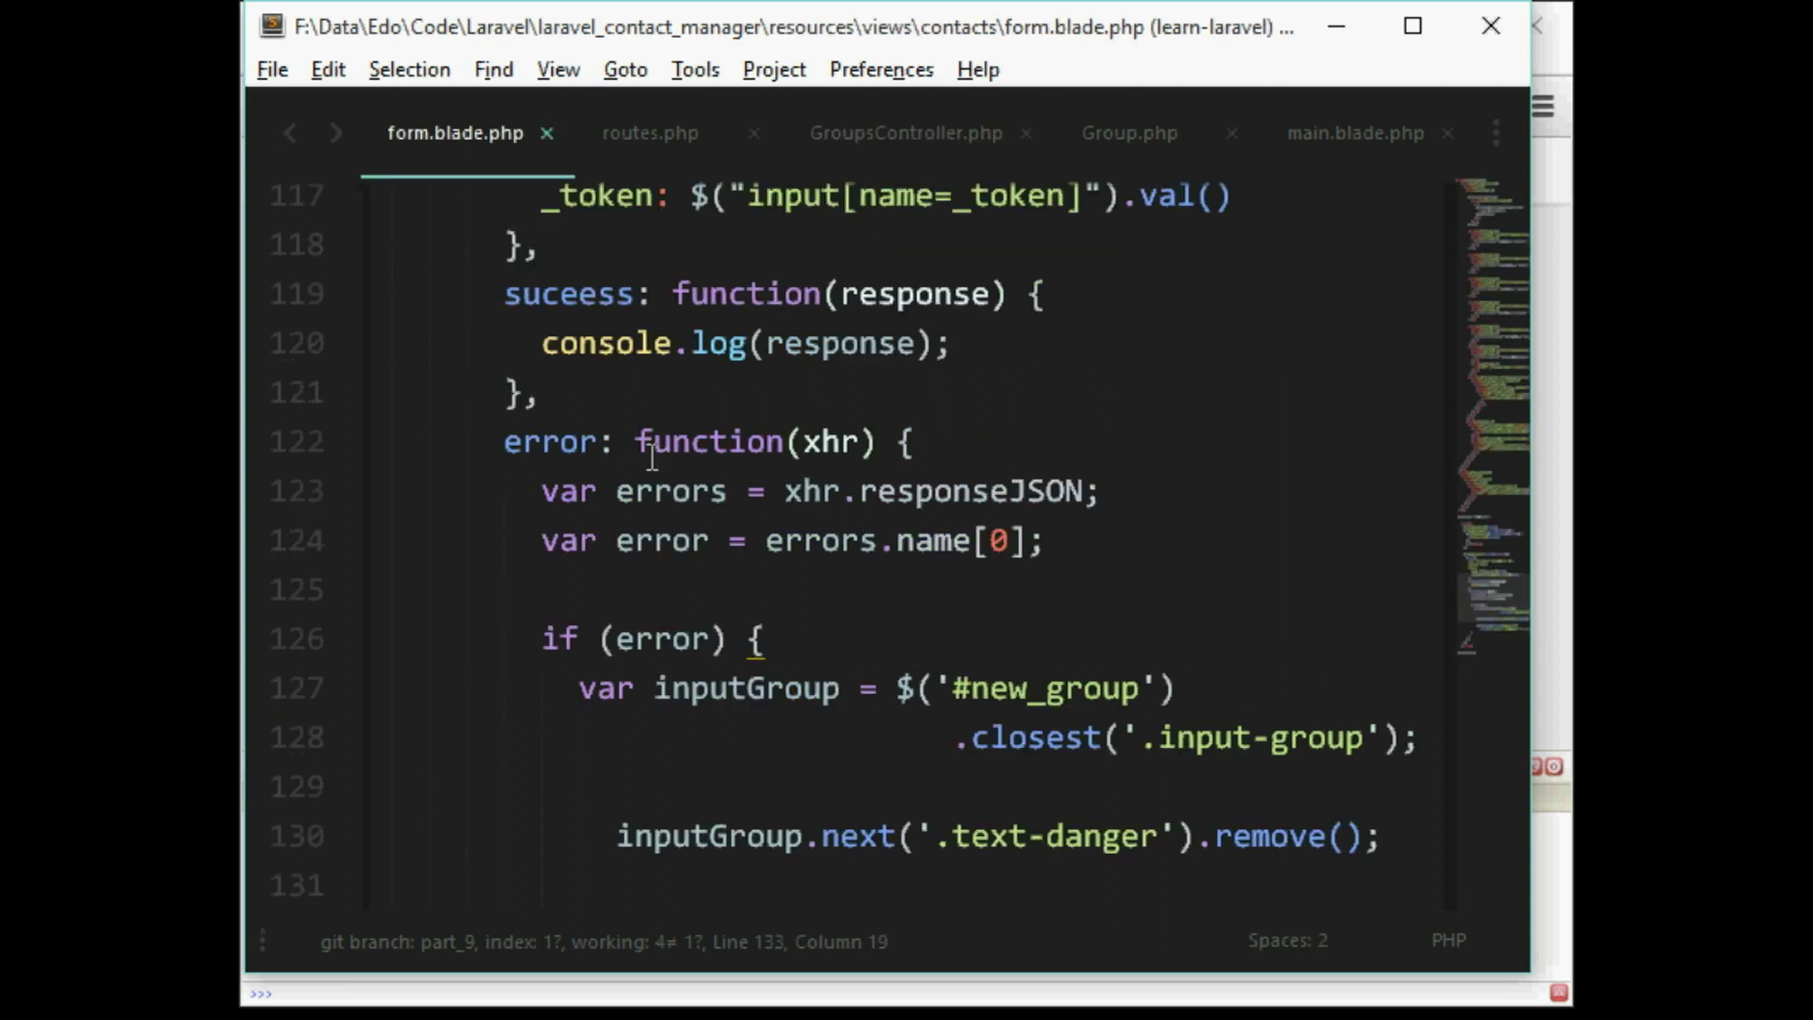
scroll(1049, 527, up, 1)
mouse_move(559, 490)
mouse_down()
mouse_move(542, 491)
mouse_move(1048, 485)
mouse_up()
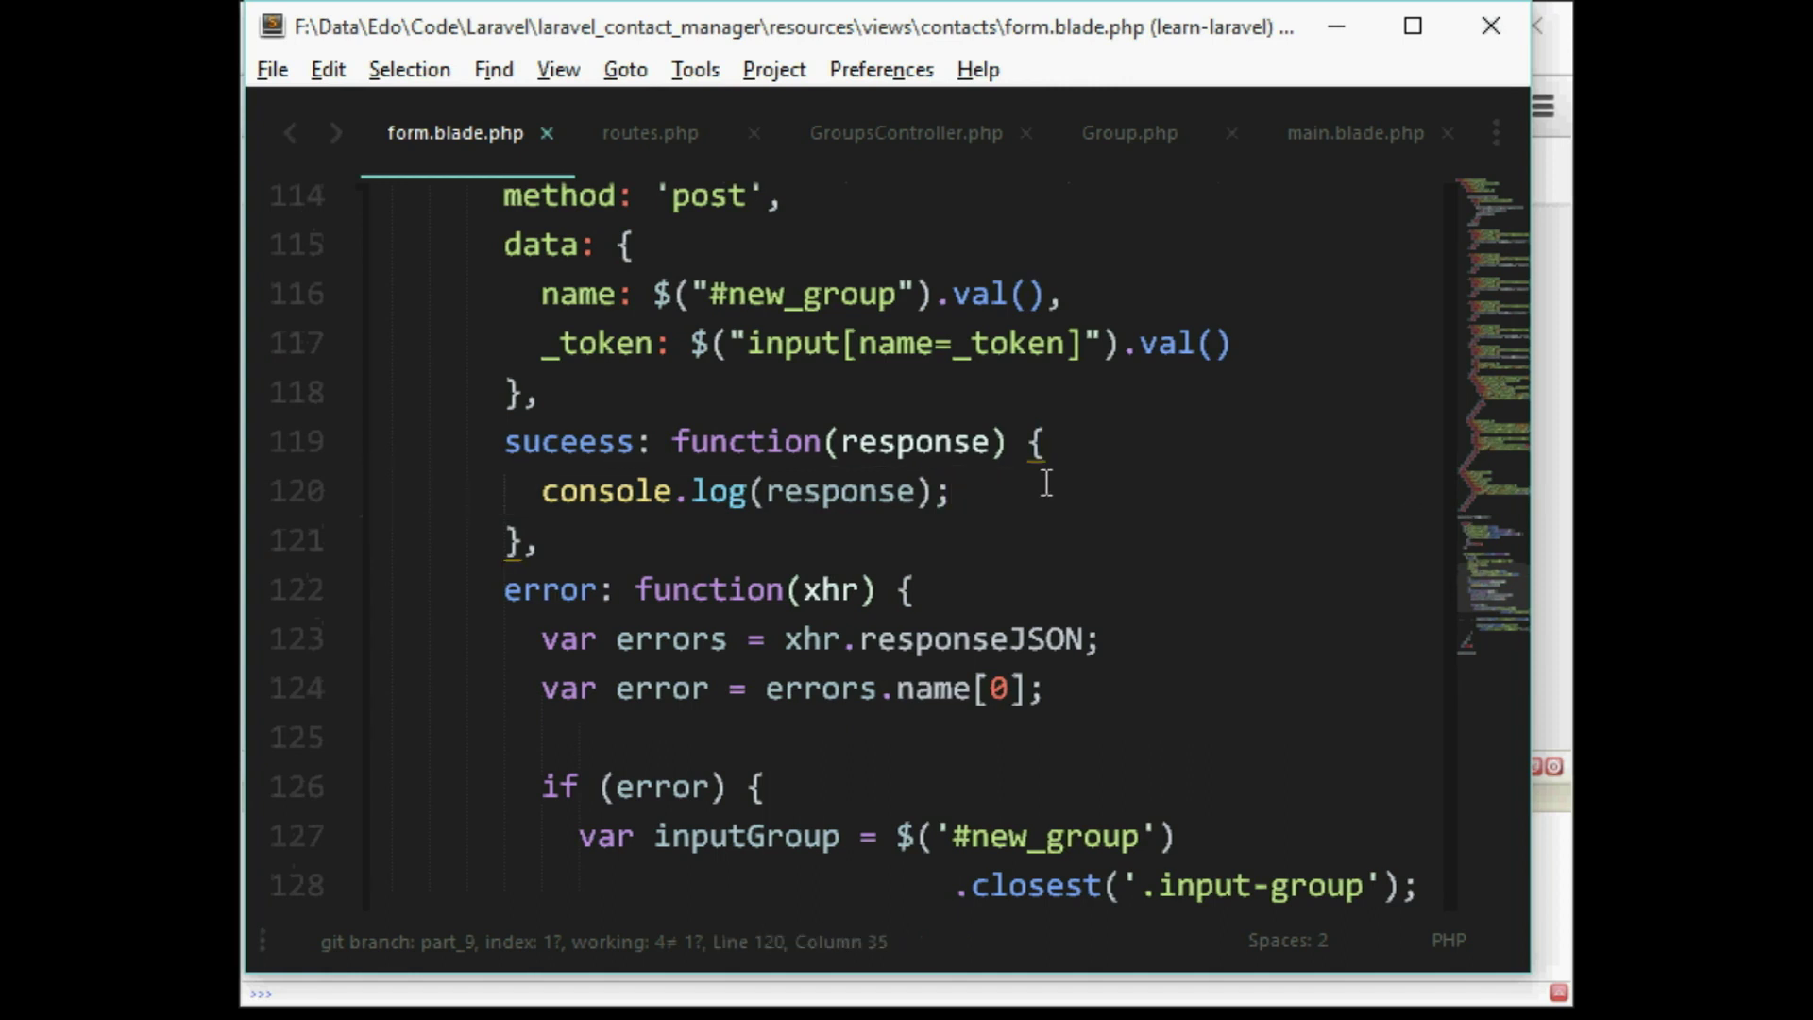
Replace console.log(response) with an empty 'if (response.success == true)' block
key(BackSpace)
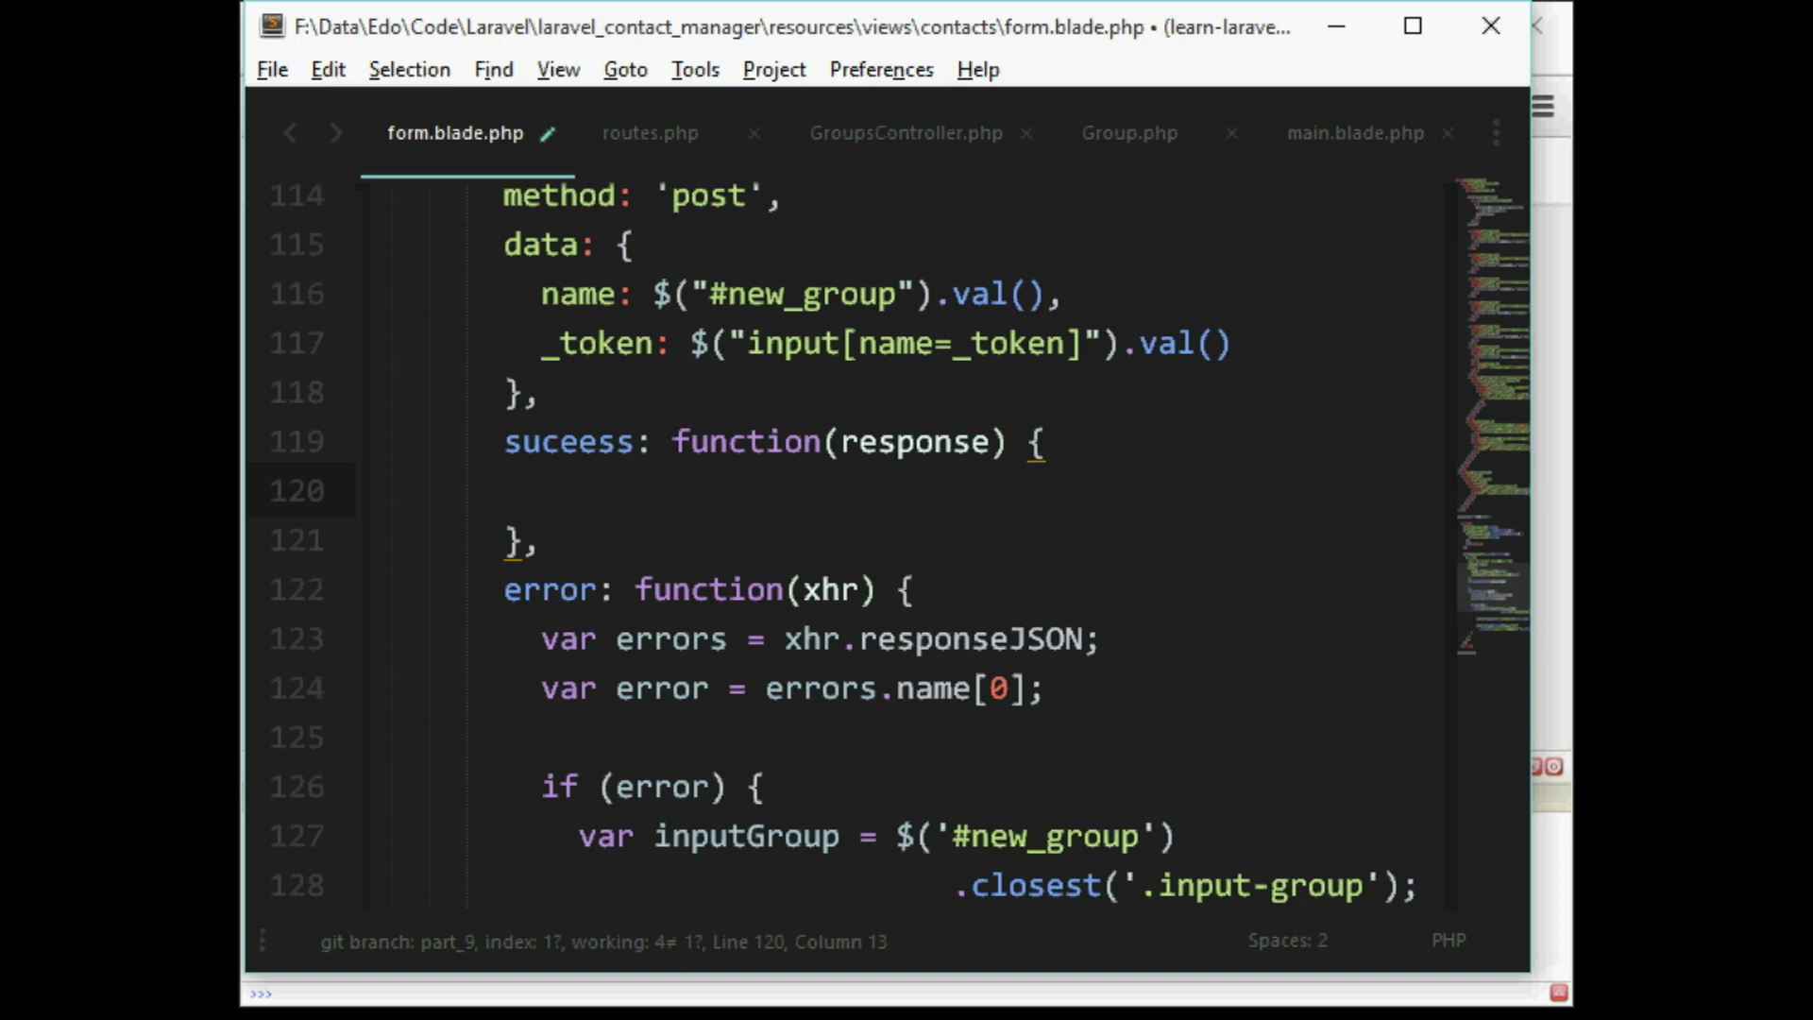
text(if (response)
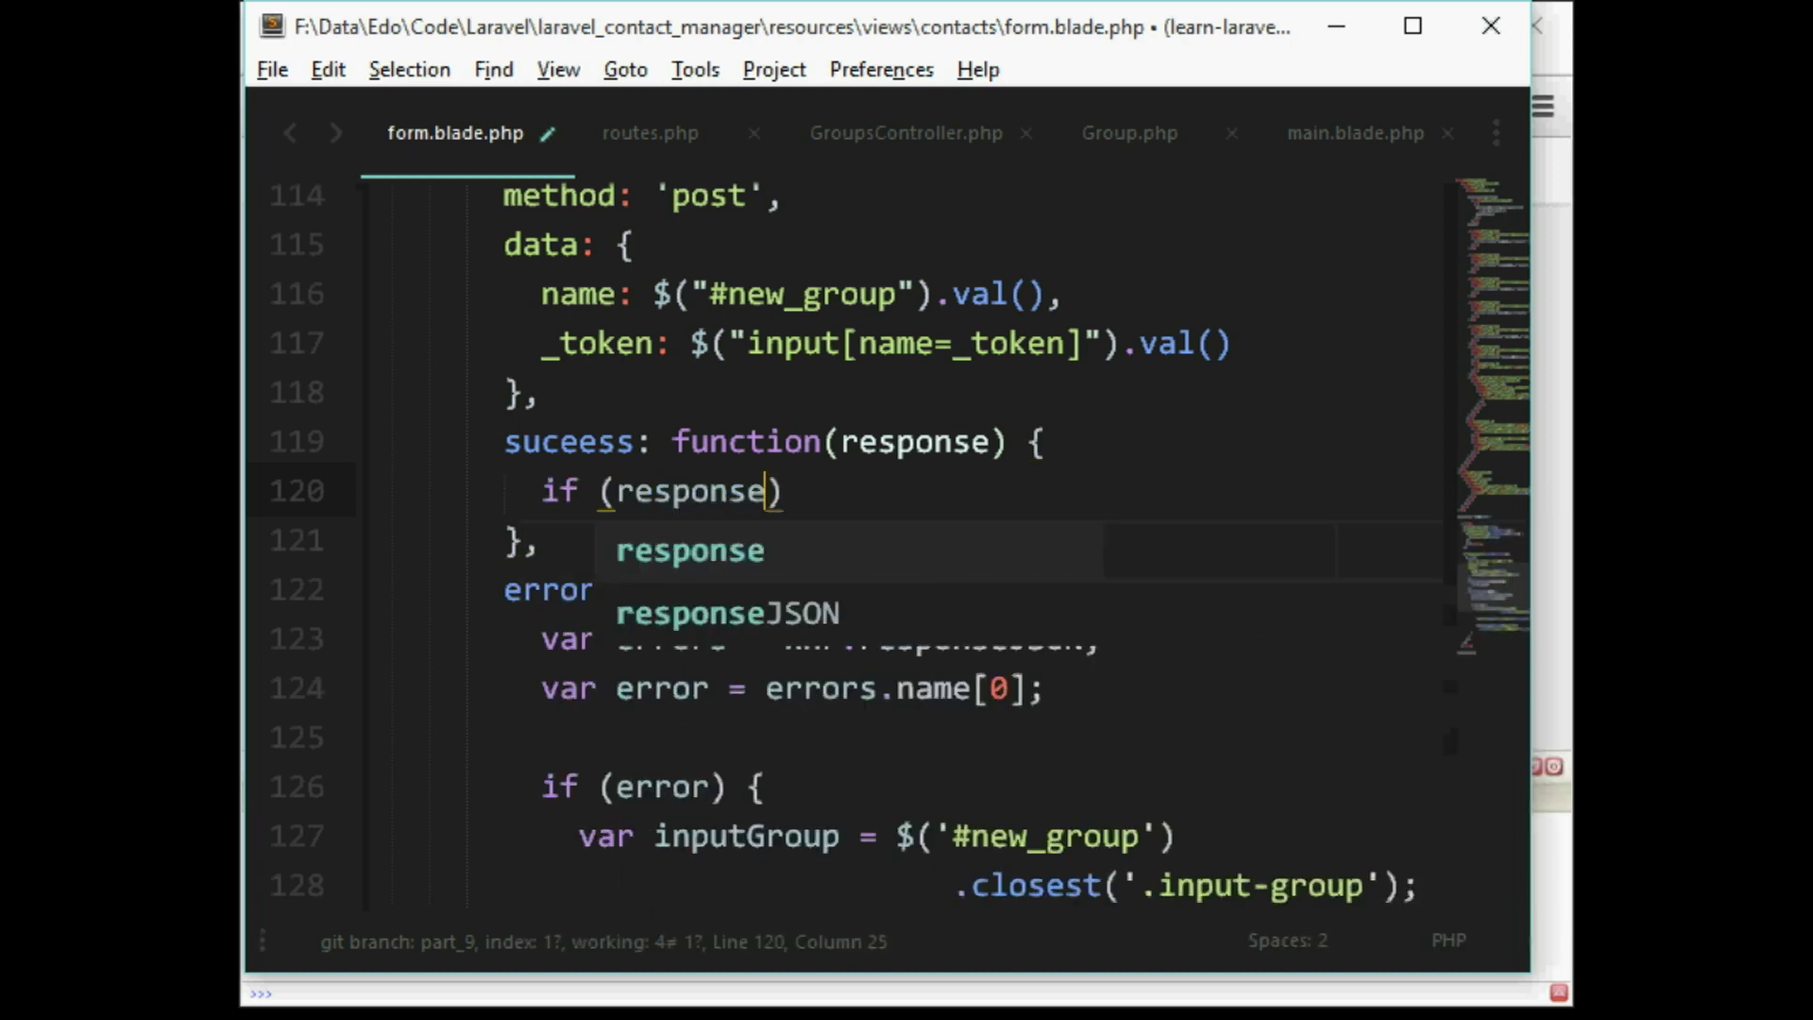
text(.success == true)
key(End)
text({)
key(Return)
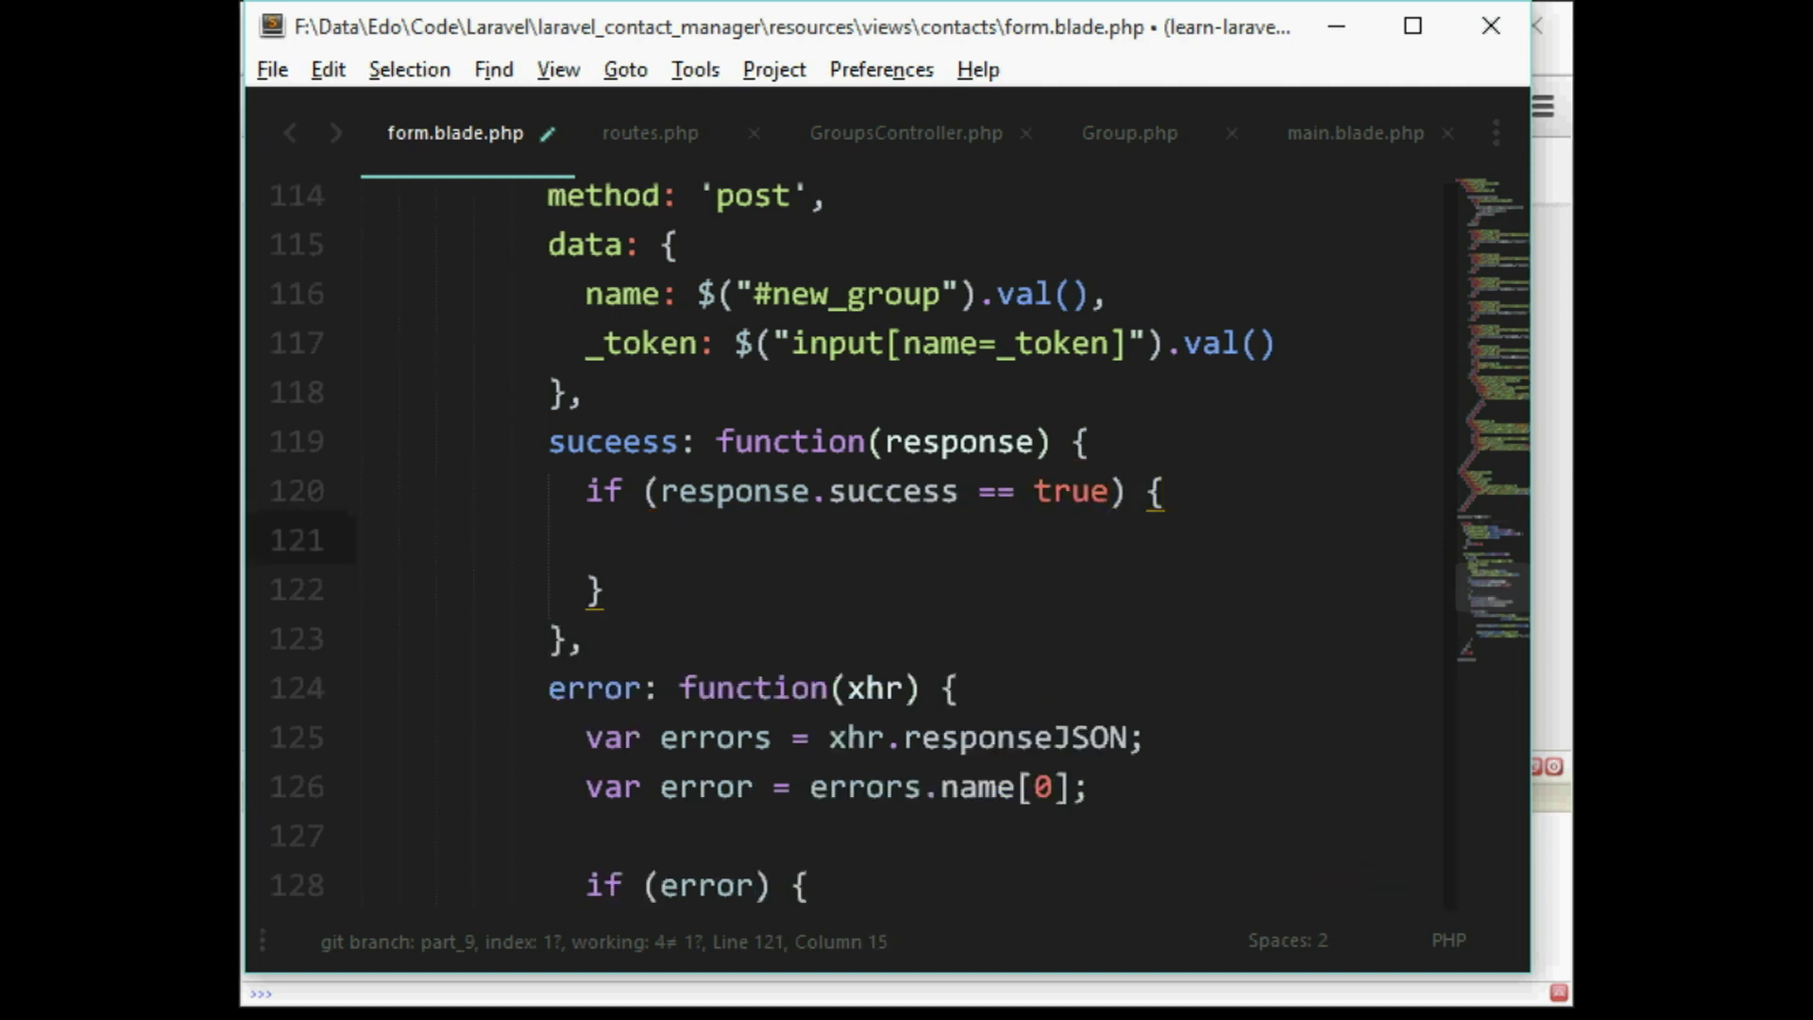
scroll(1016, 545, down, 2)
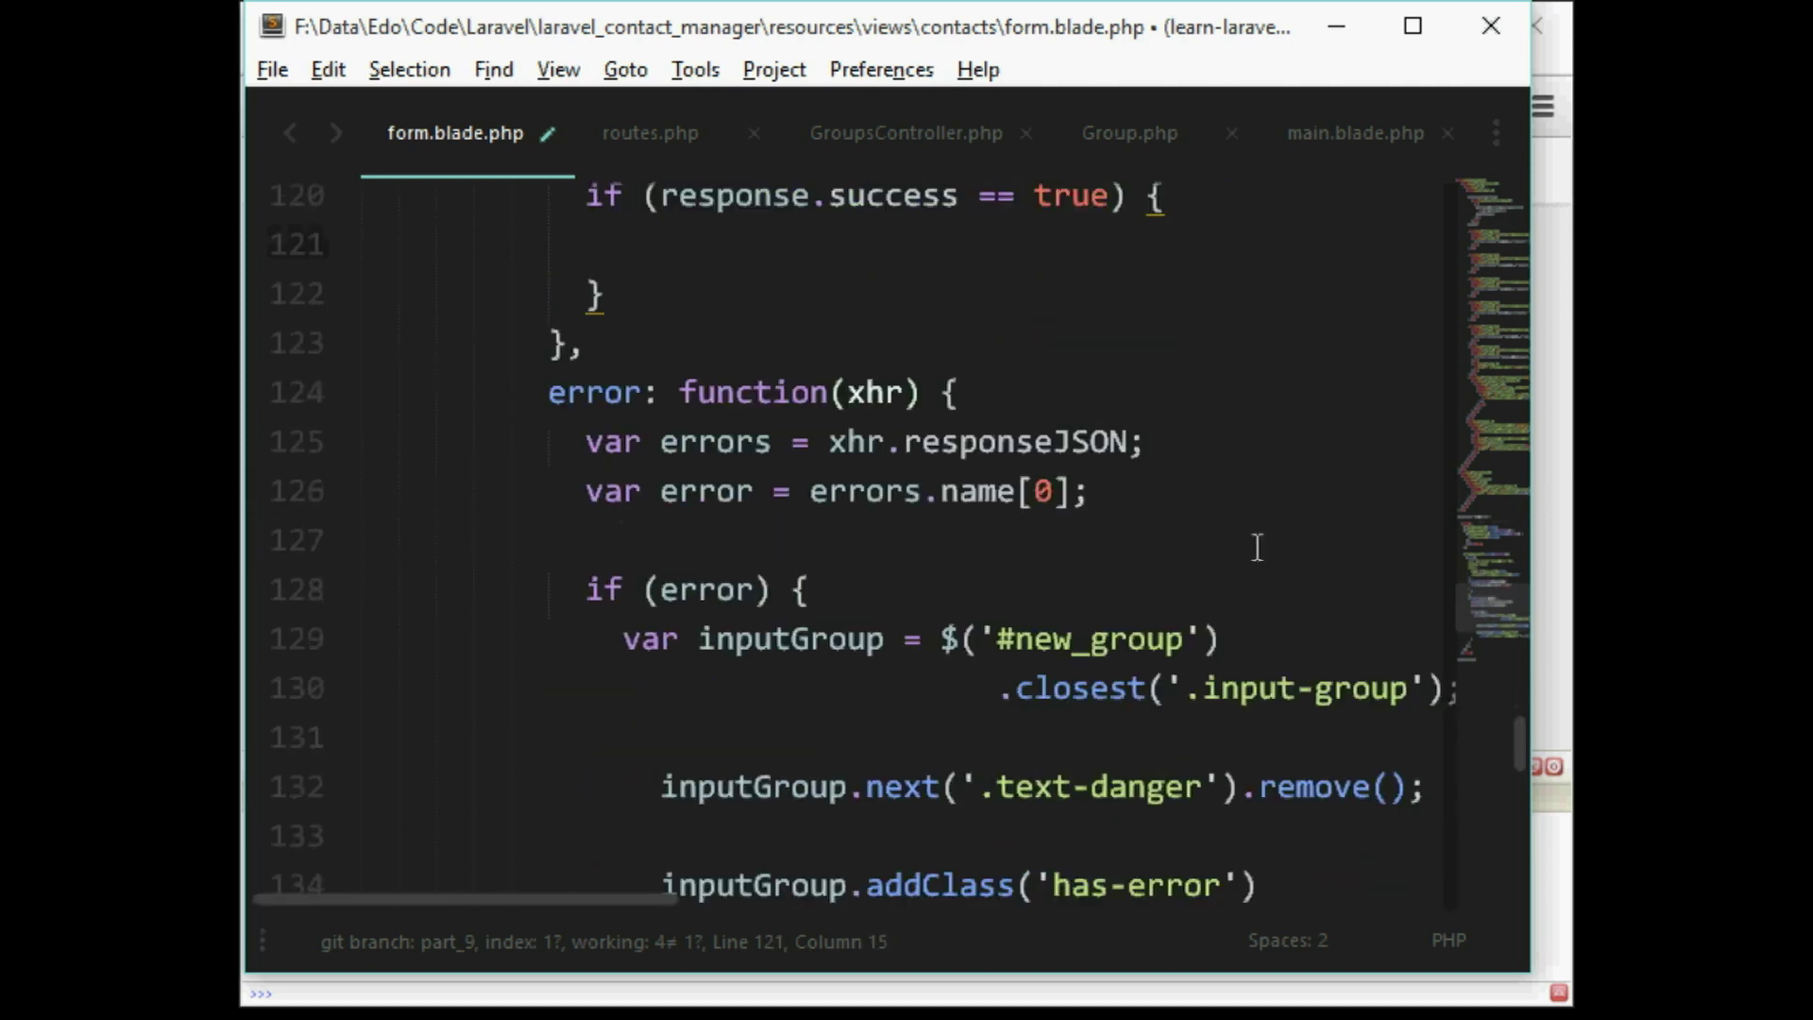
Swap $('#new_group') on the inputGroup line for newGroup
double_click(958, 641)
drag(943, 641, 1219, 641)
key(ctrl+x)
text(newGroup)
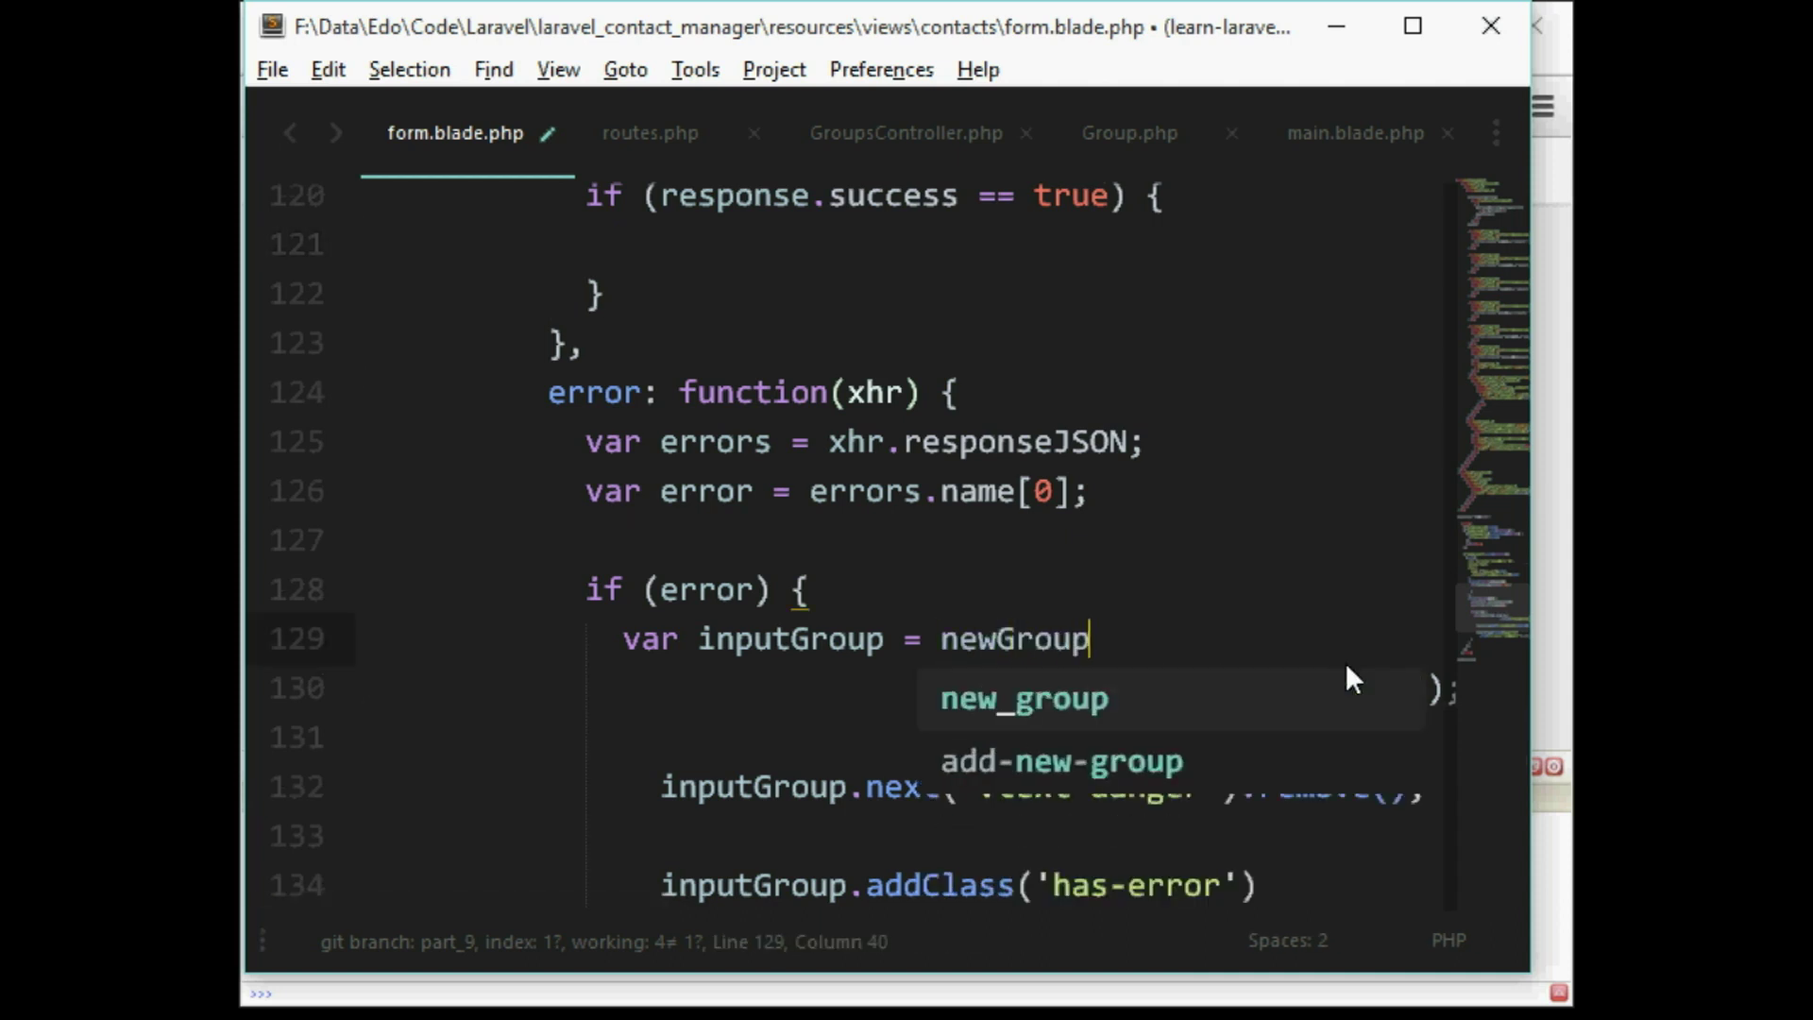
key(Escape)
scroll(1219, 568, up, 4)
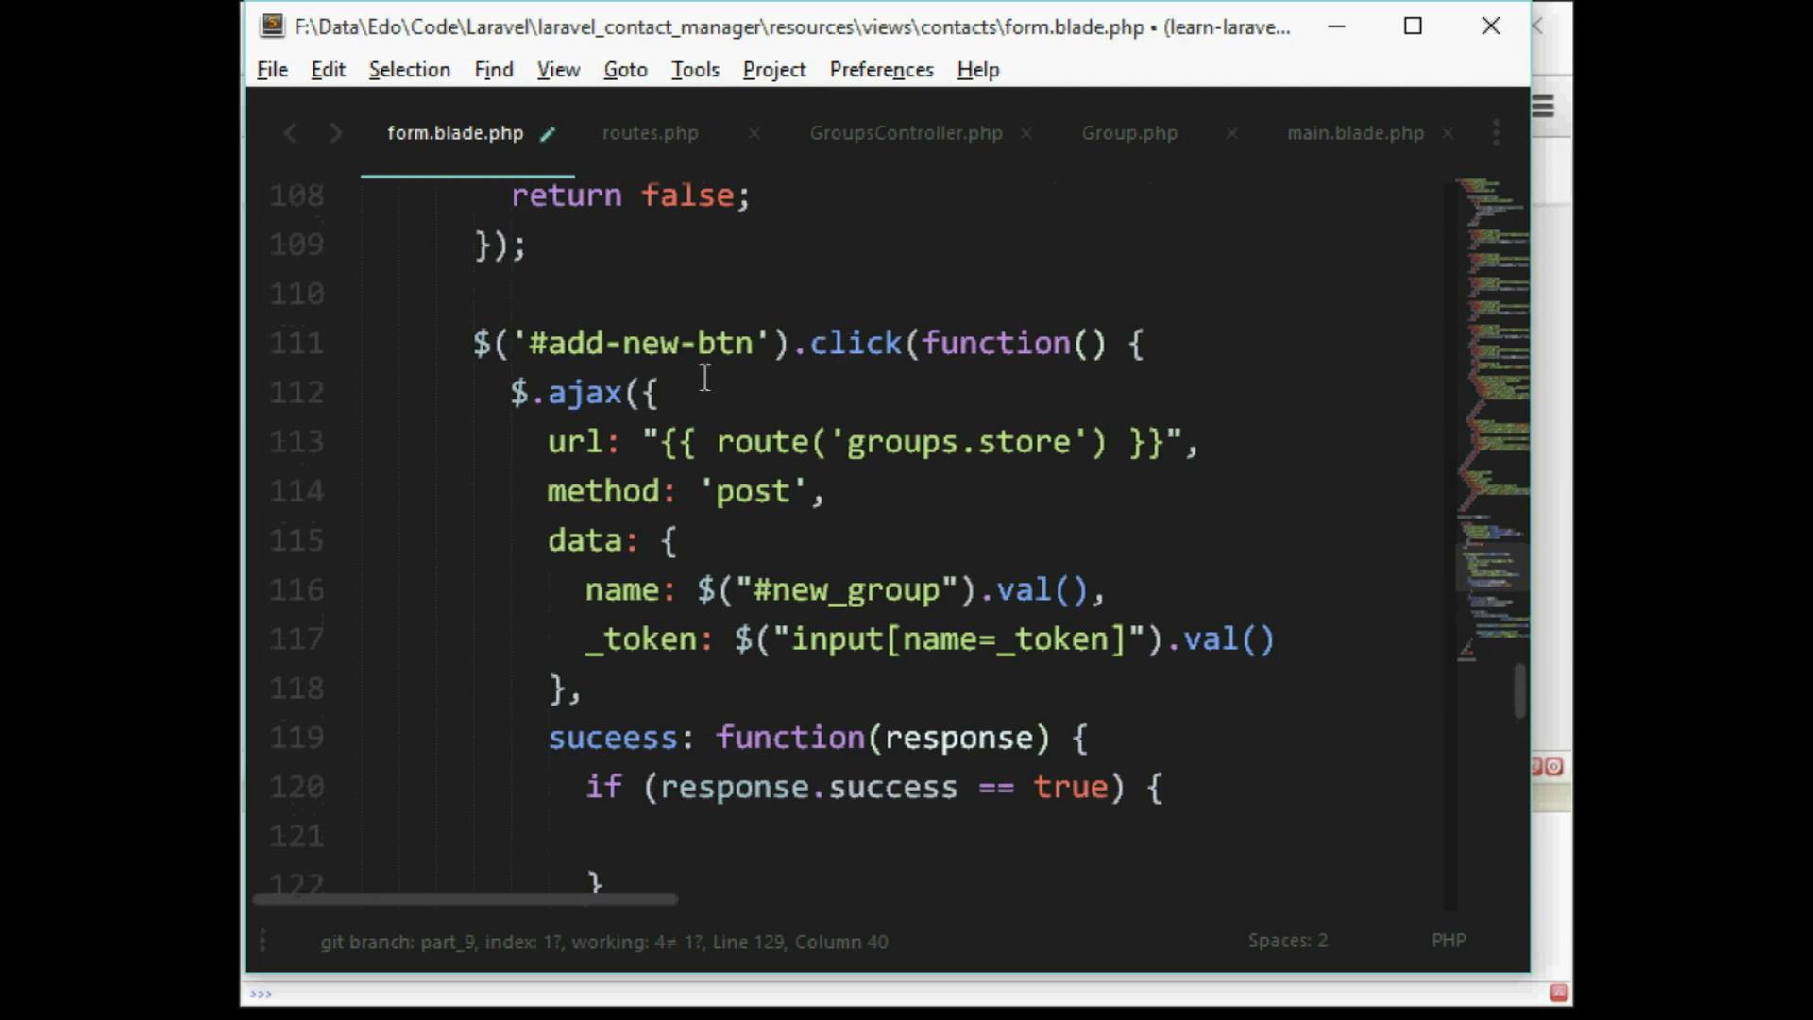
Define a newGroup variable at the start of the click handler
click(1218, 343)
key(Return)
text(var newG)
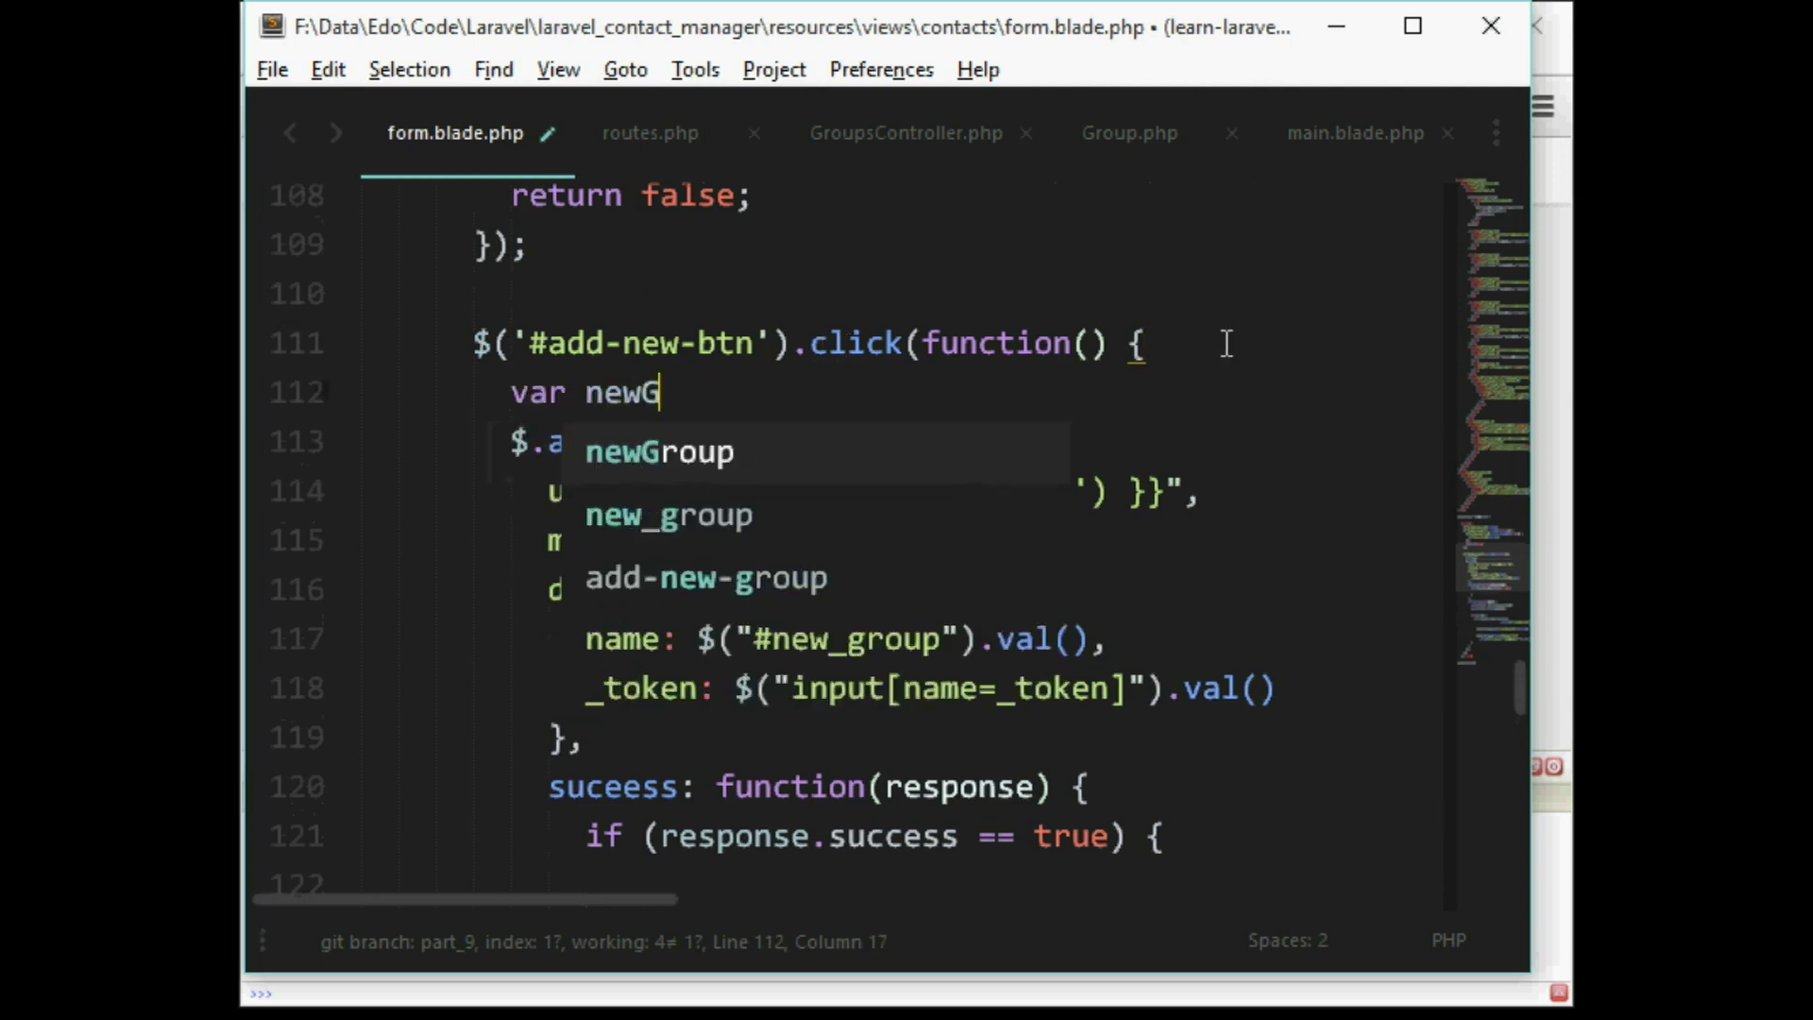
text(roup = $("#new_group");)
key(Return)
scroll(1057, 511, down, 3)
In the success block, remove the input group's has-error class and text-danger message, with a comment
click(880, 490)
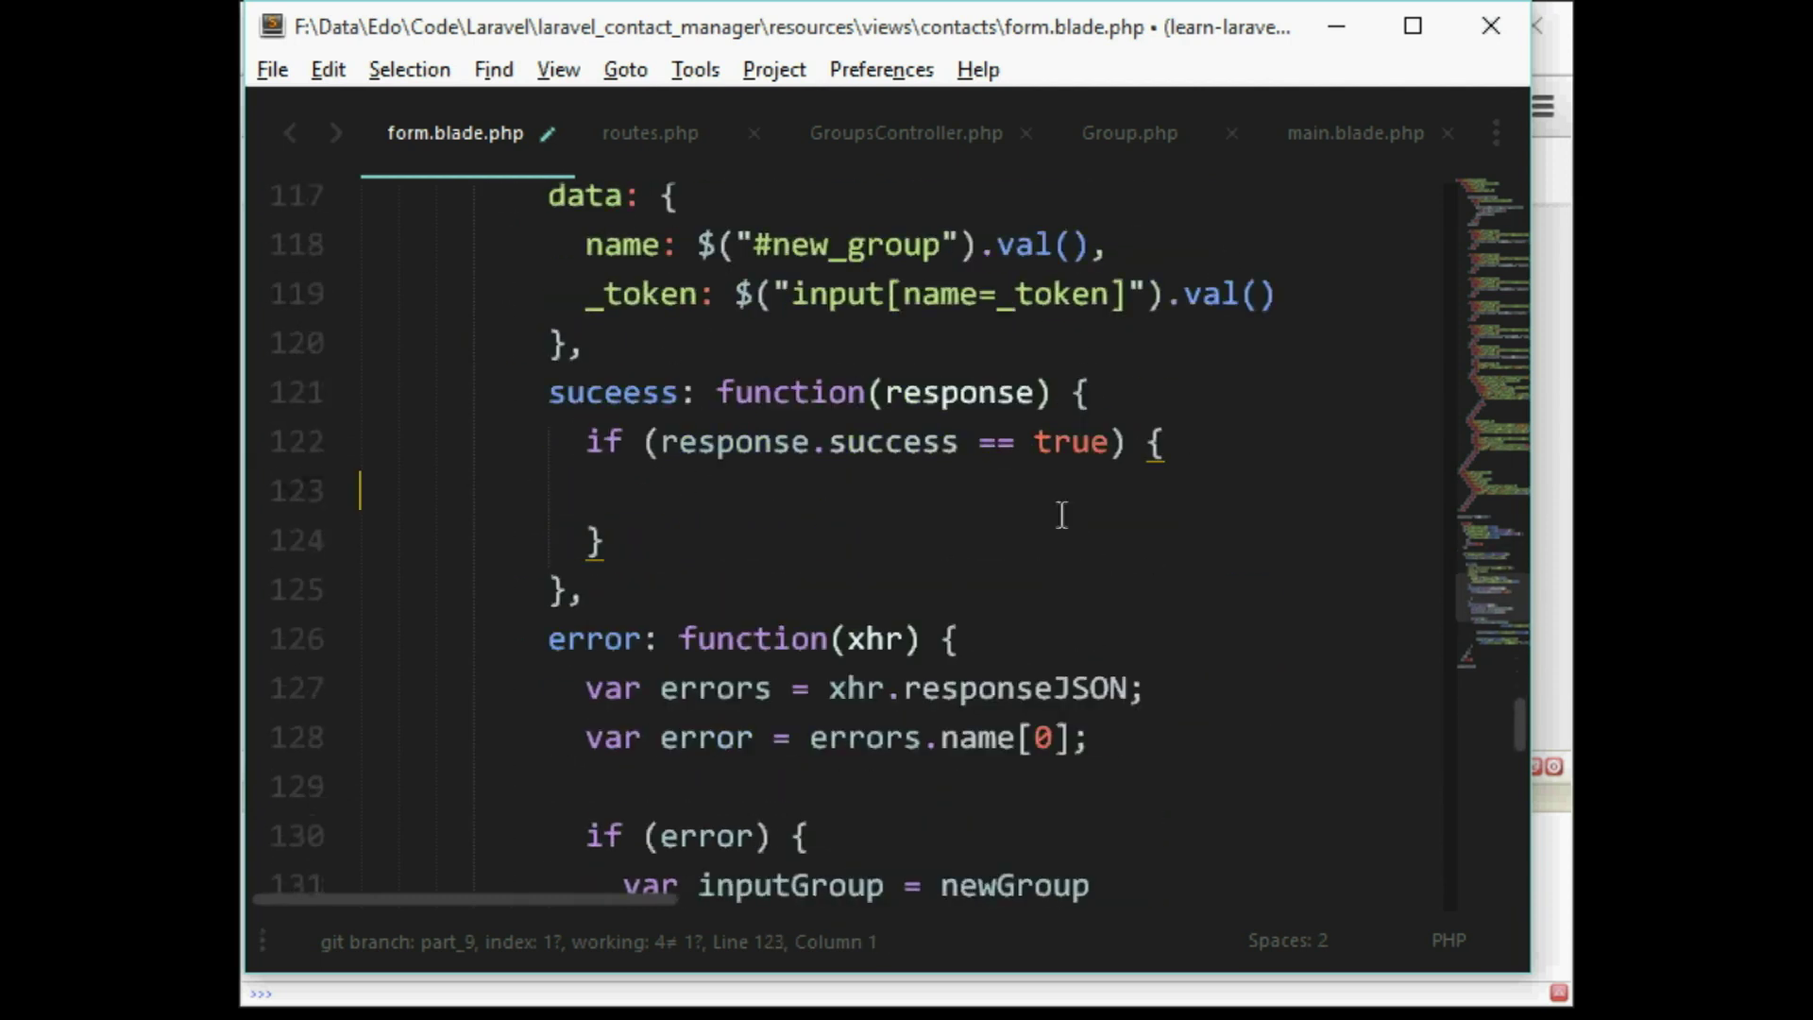
key(Tab)
text(var )
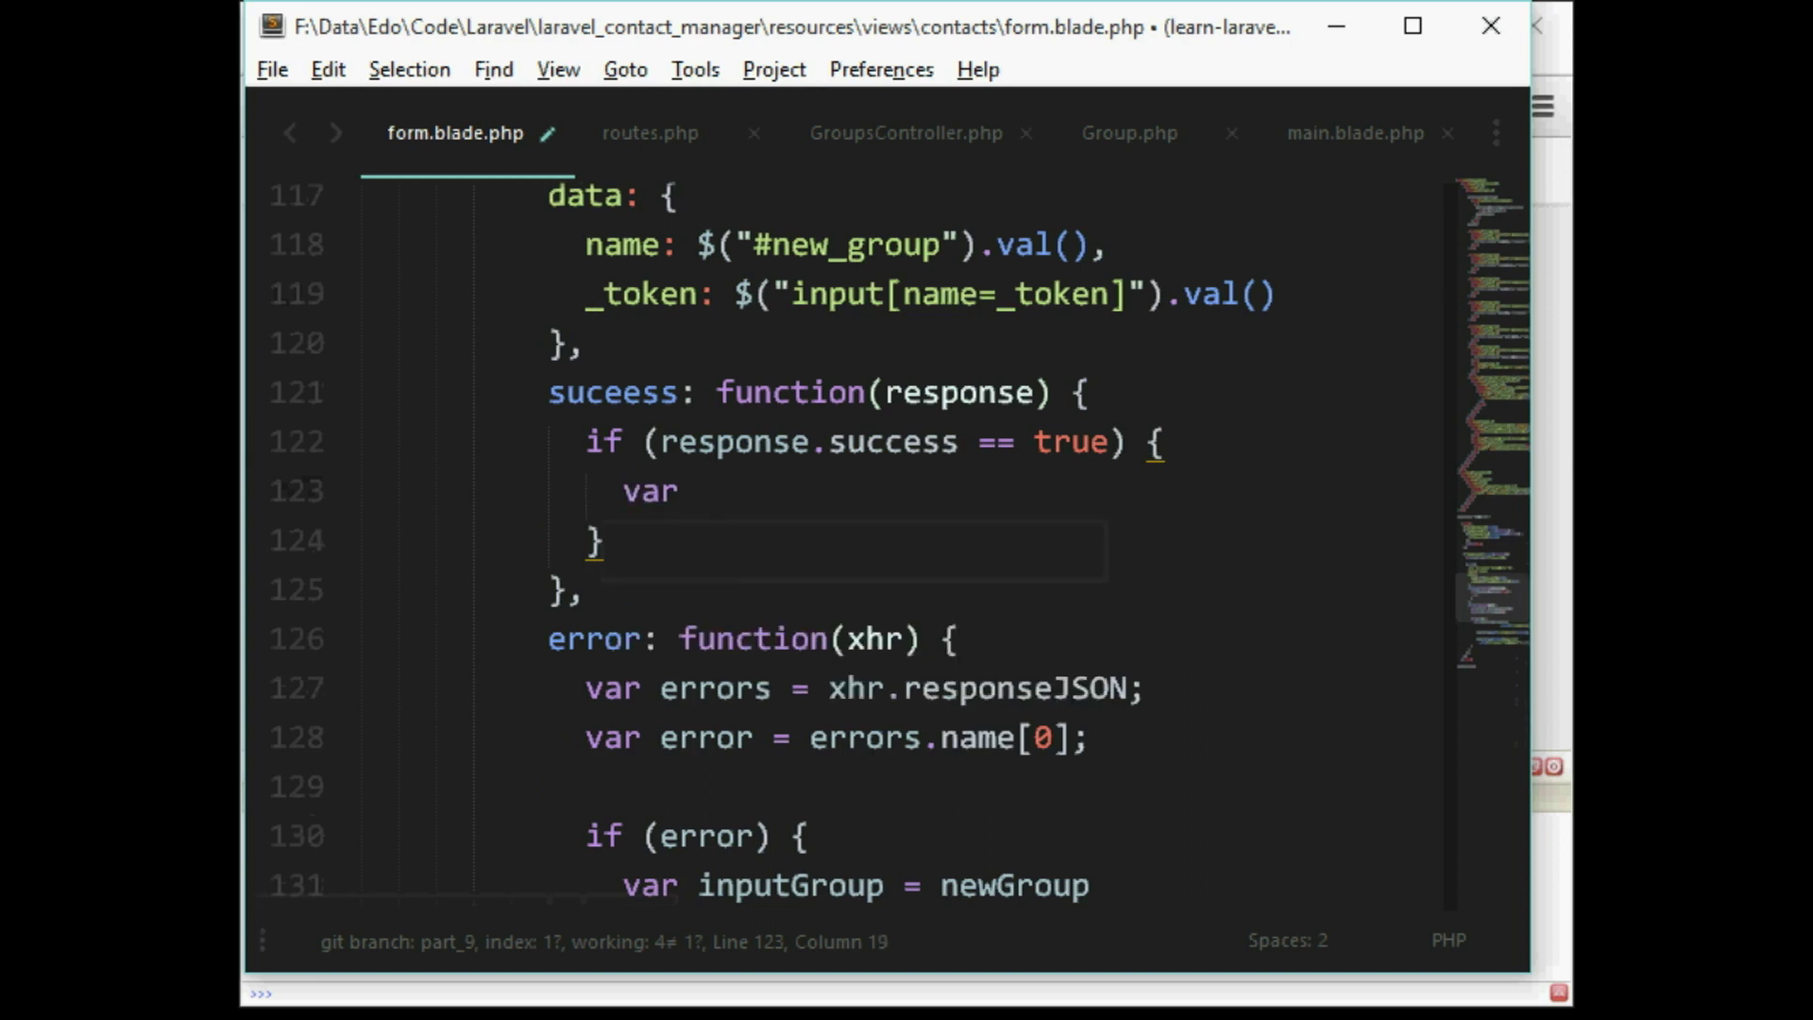
text(inputGroup = )
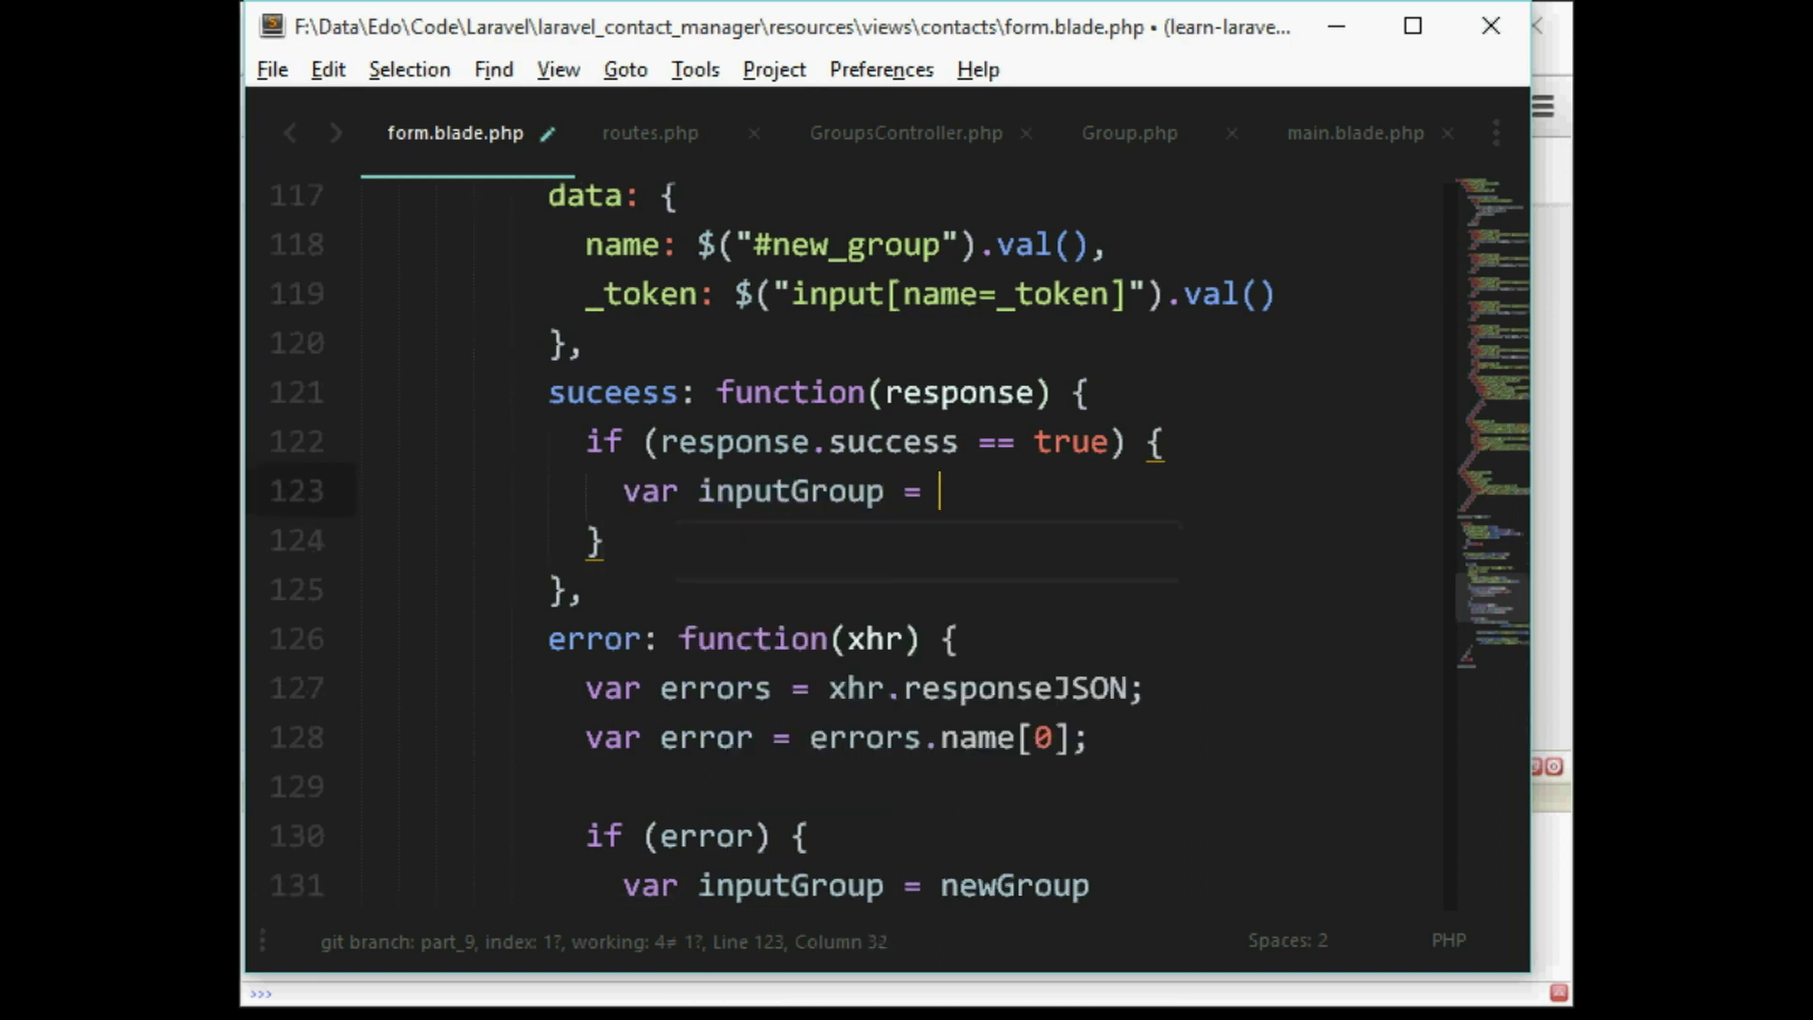
text(newGroup.closest('.input-group)
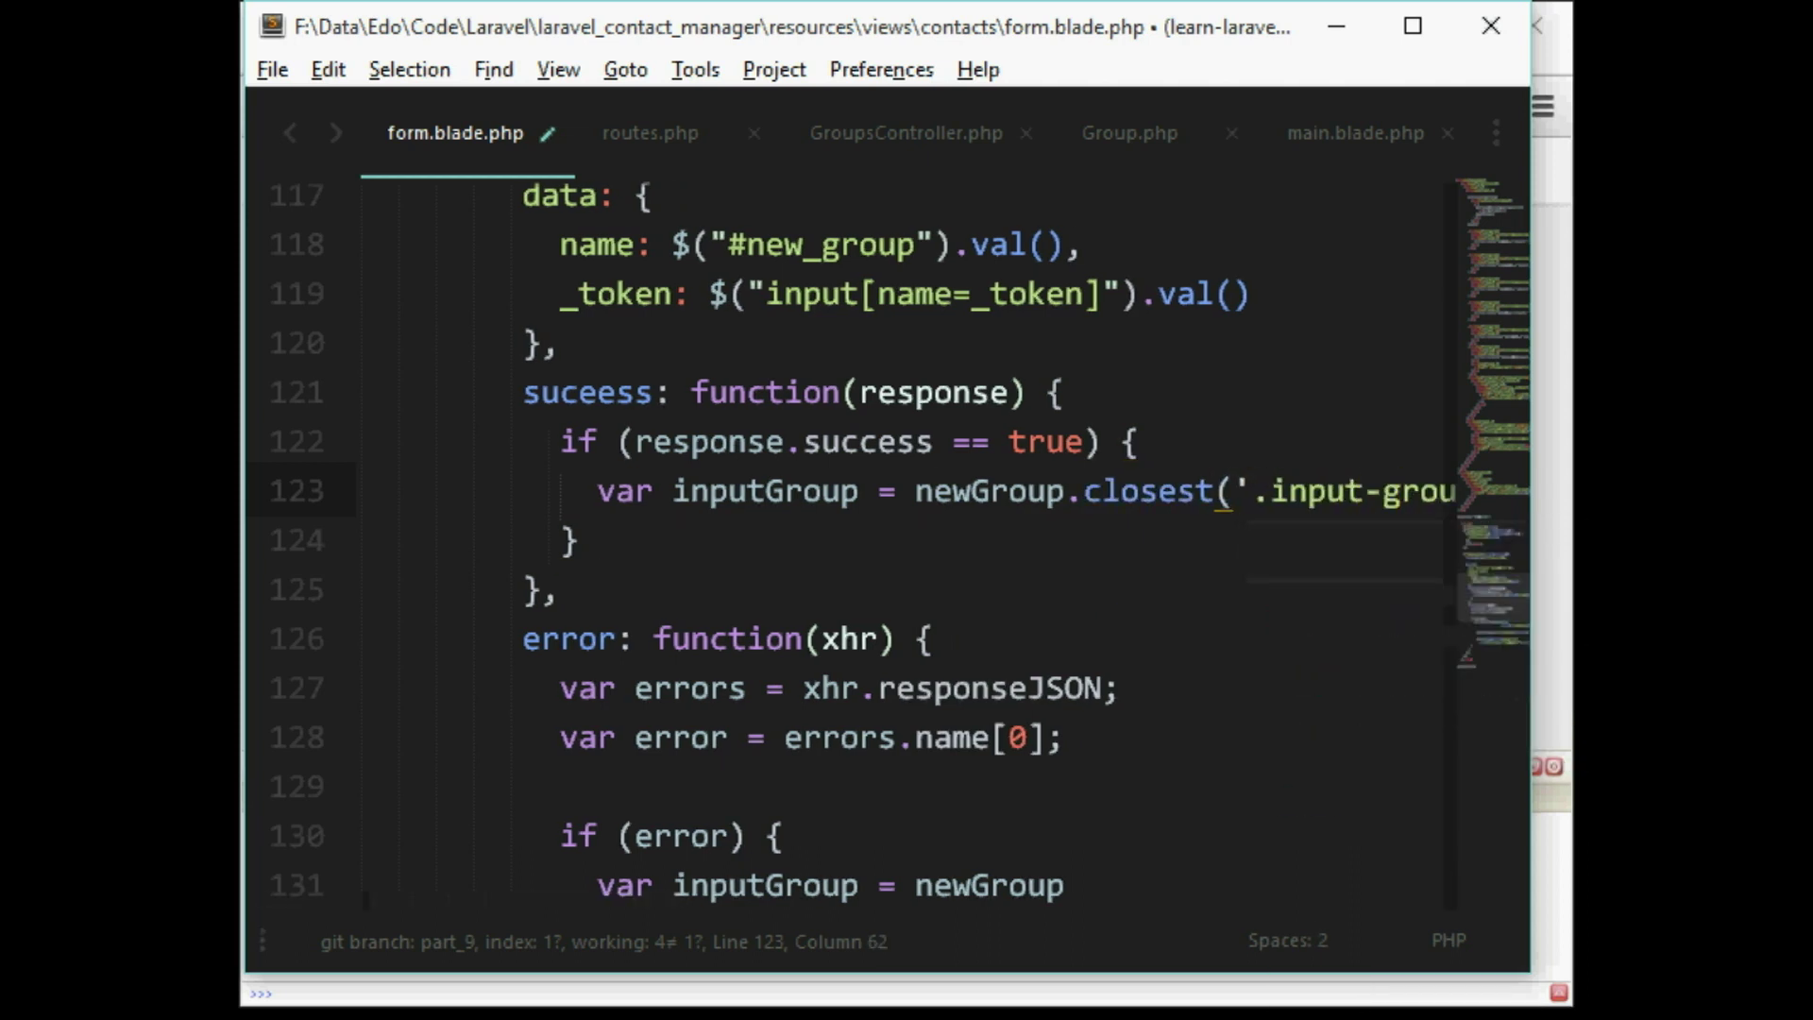
key(End)
text(;)
key(Return)
text(inputGroup)
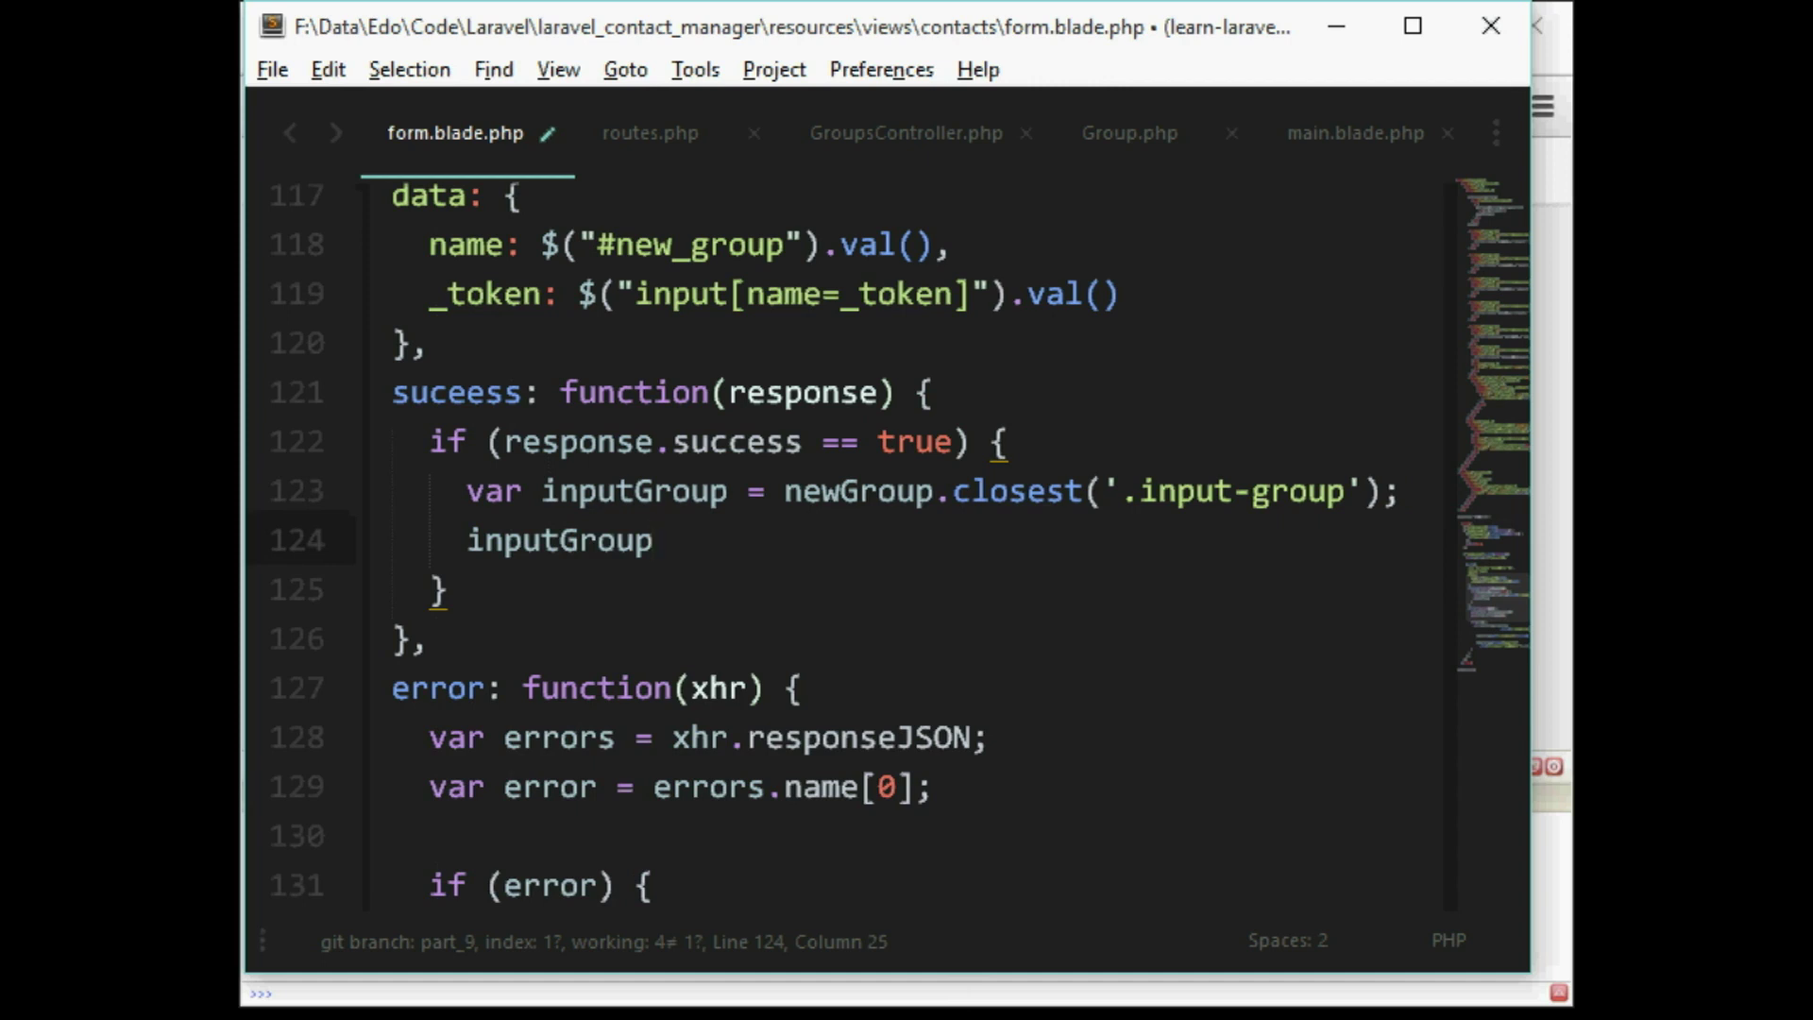
text(.removeClass('has-)
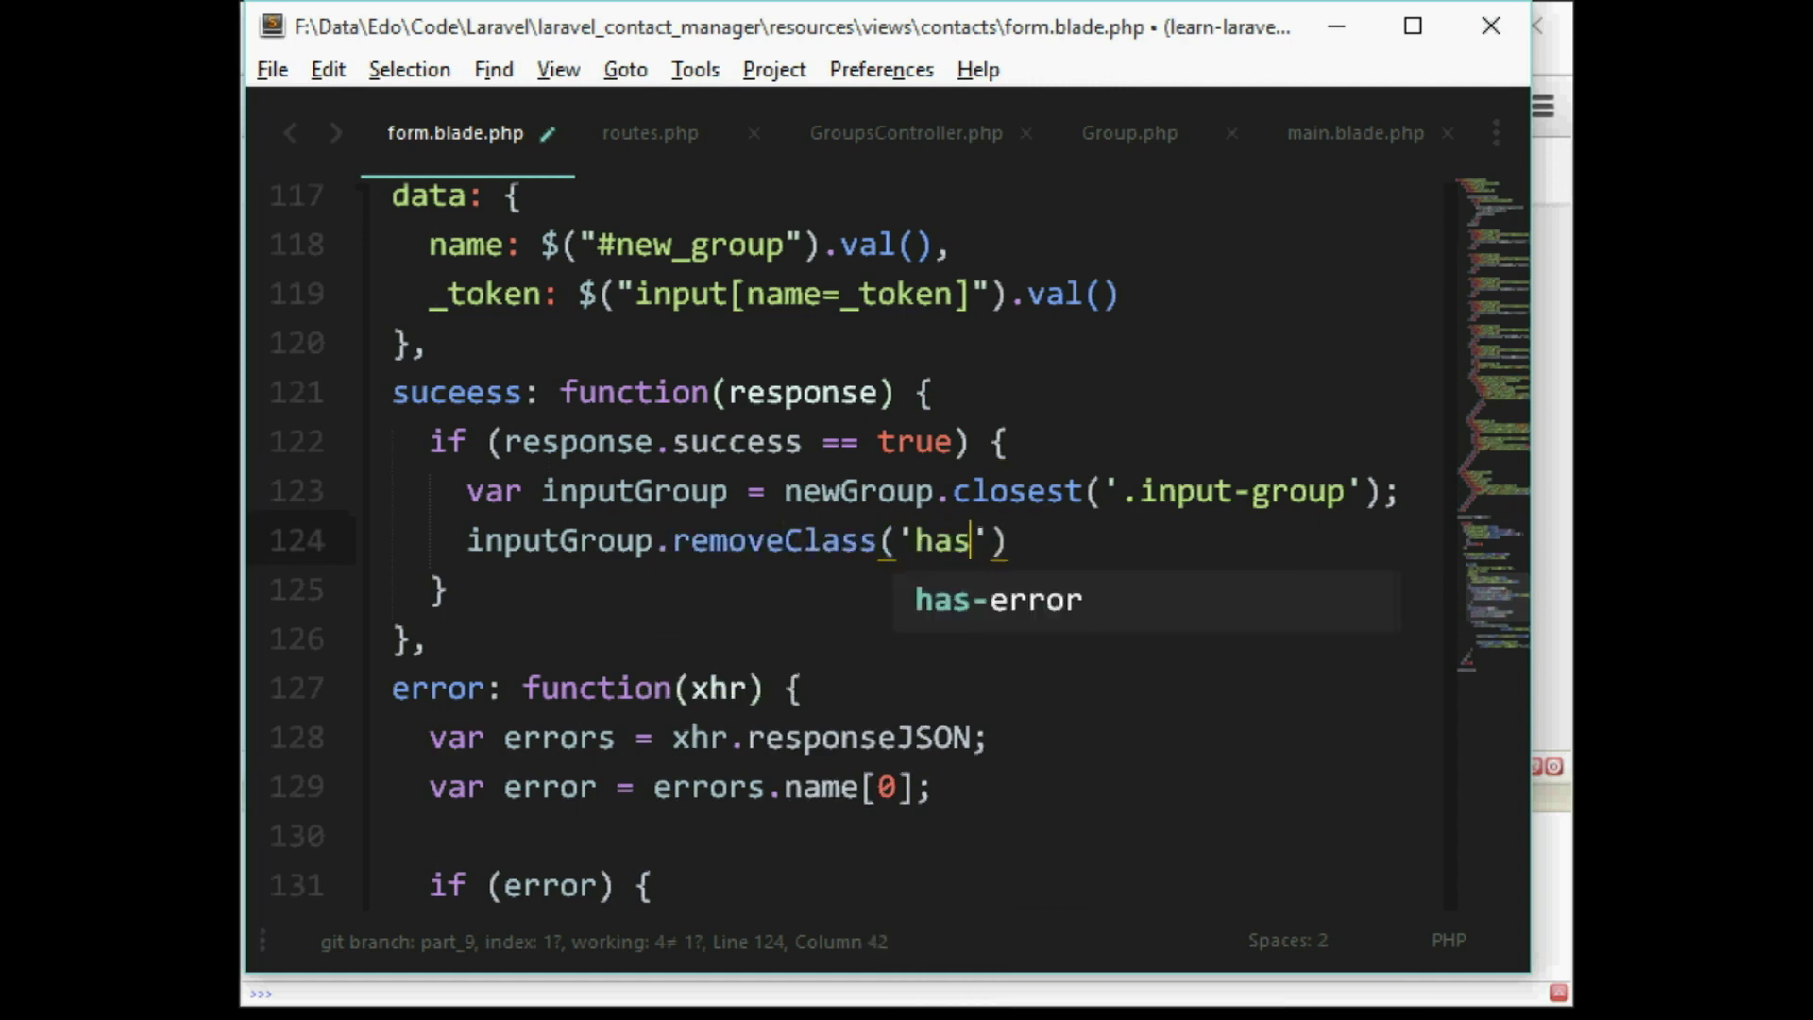
text(error)
key(End)
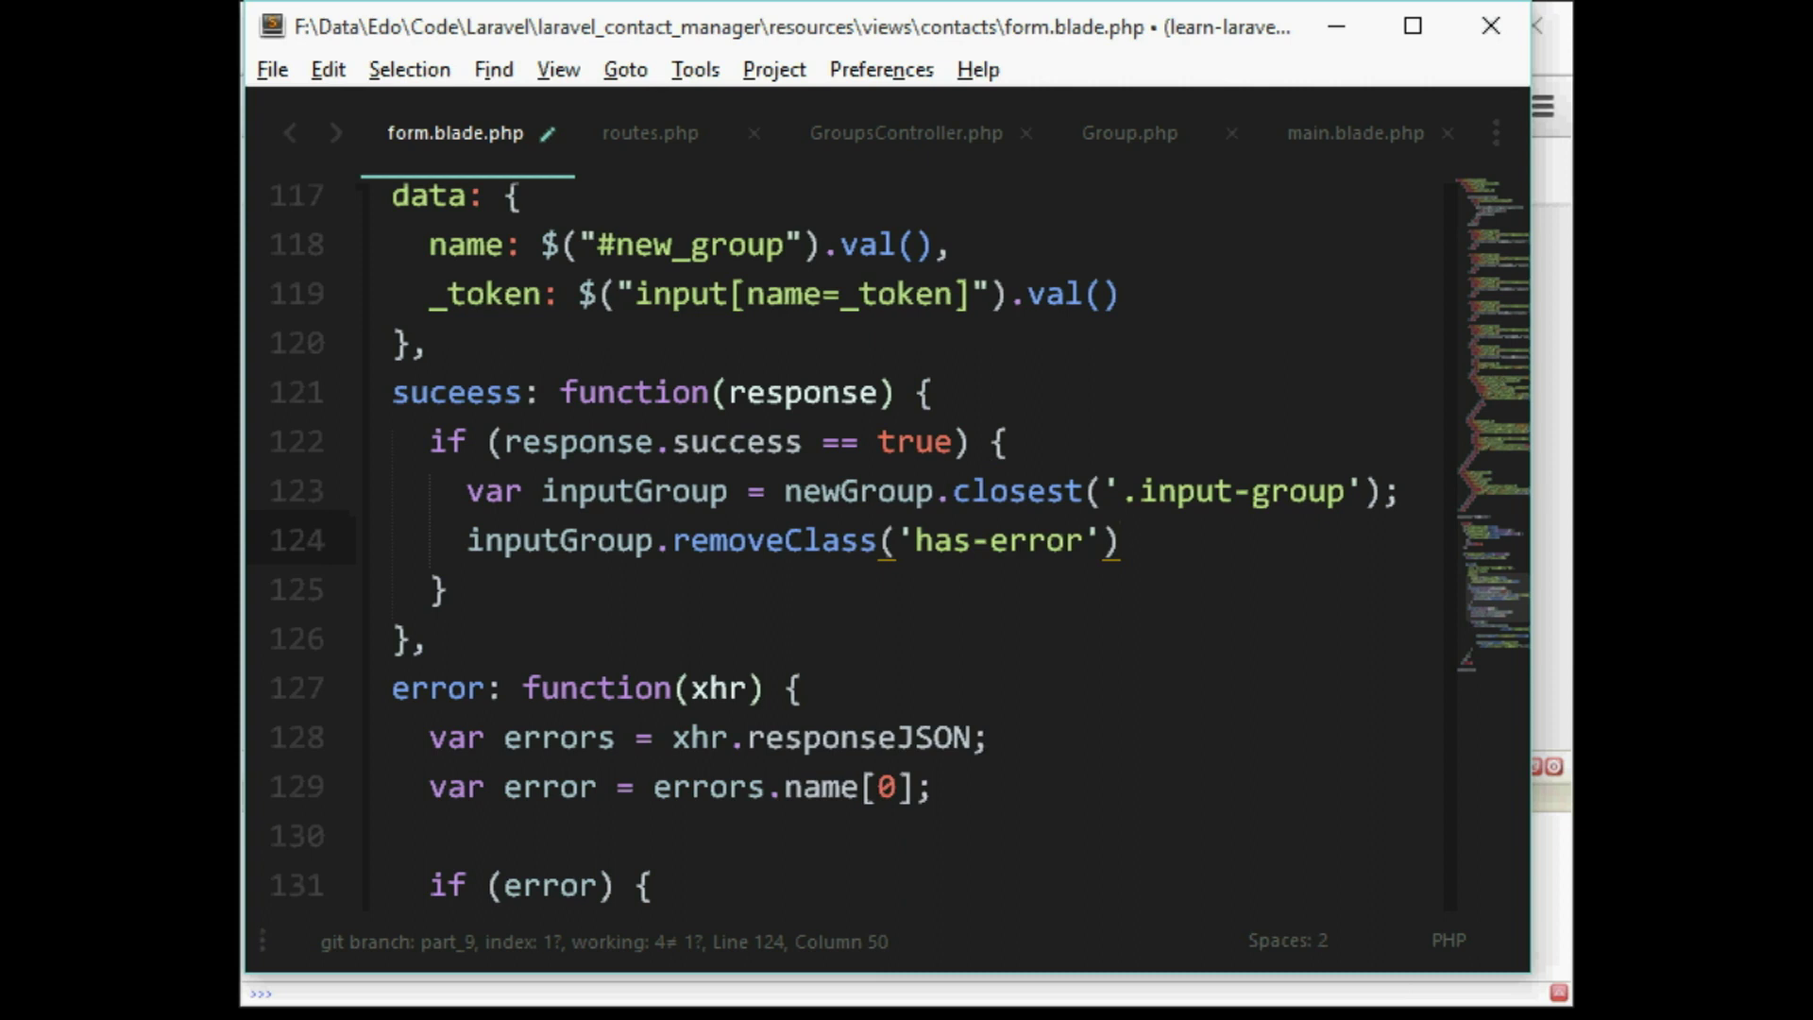
text(;)
key(Return)
text(inputGroup.next('.text-danger)
key(End)
text(;)
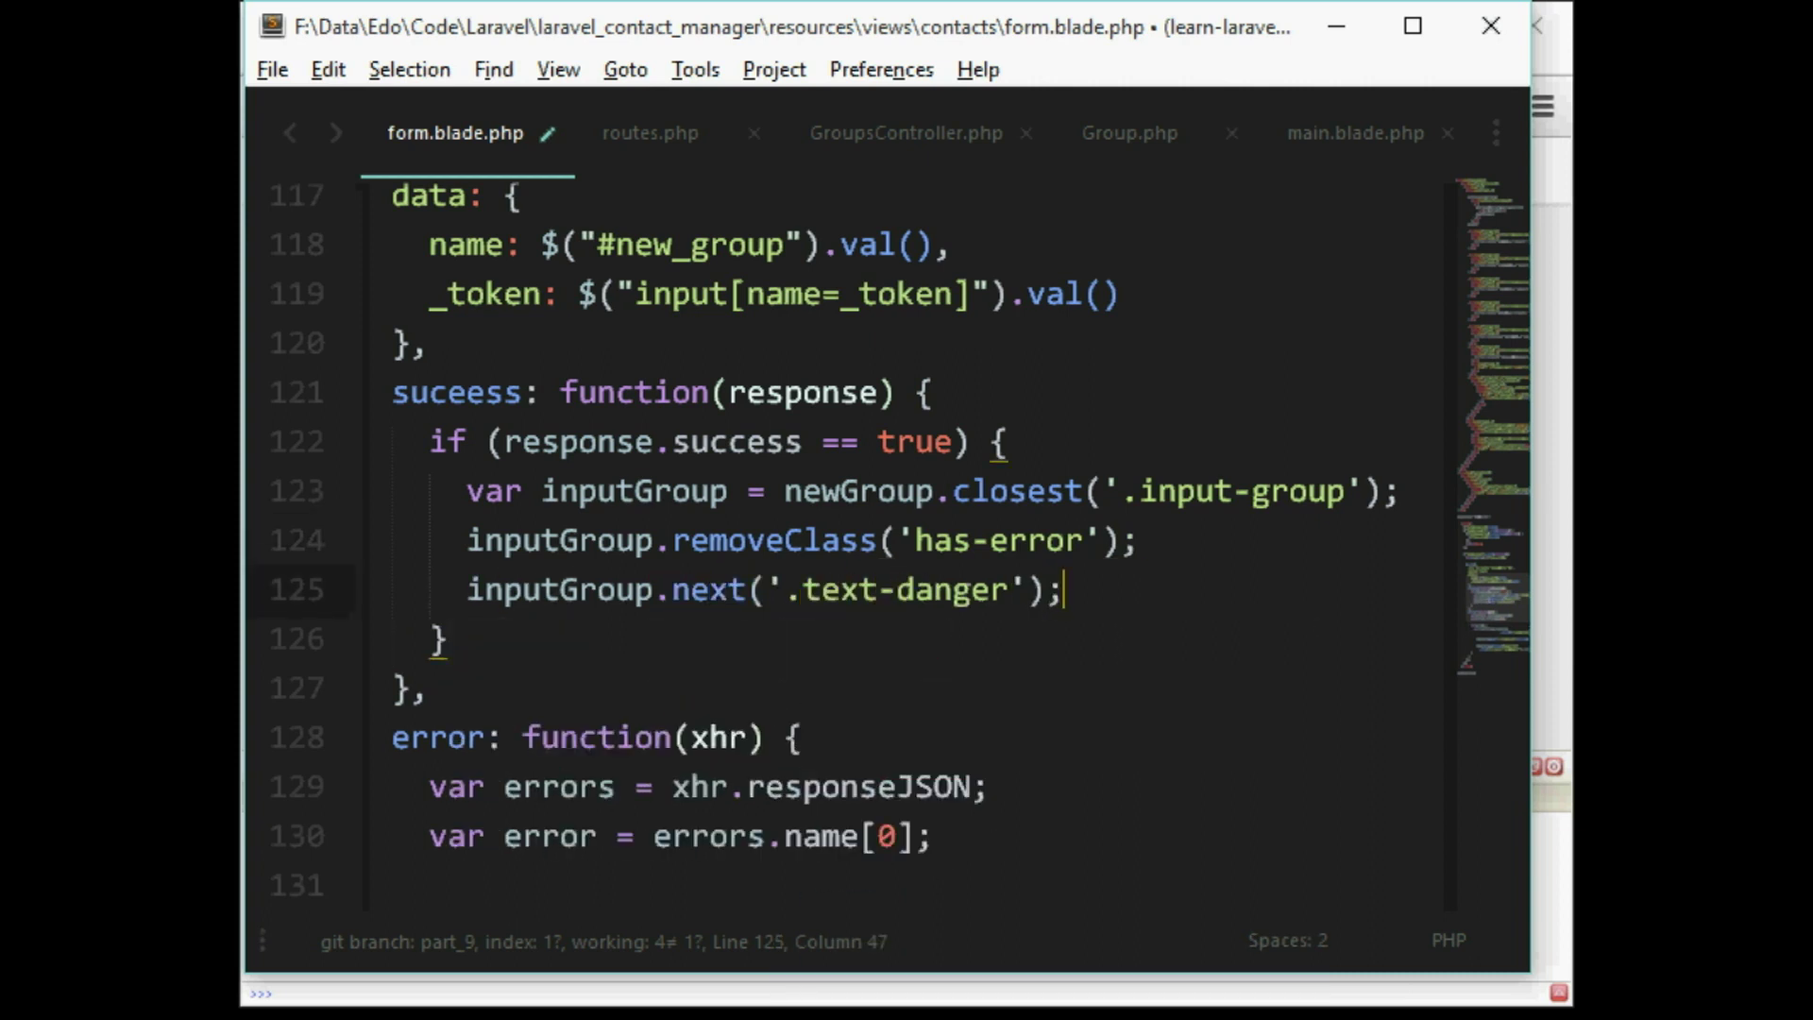
key(Left)
text(.remove()
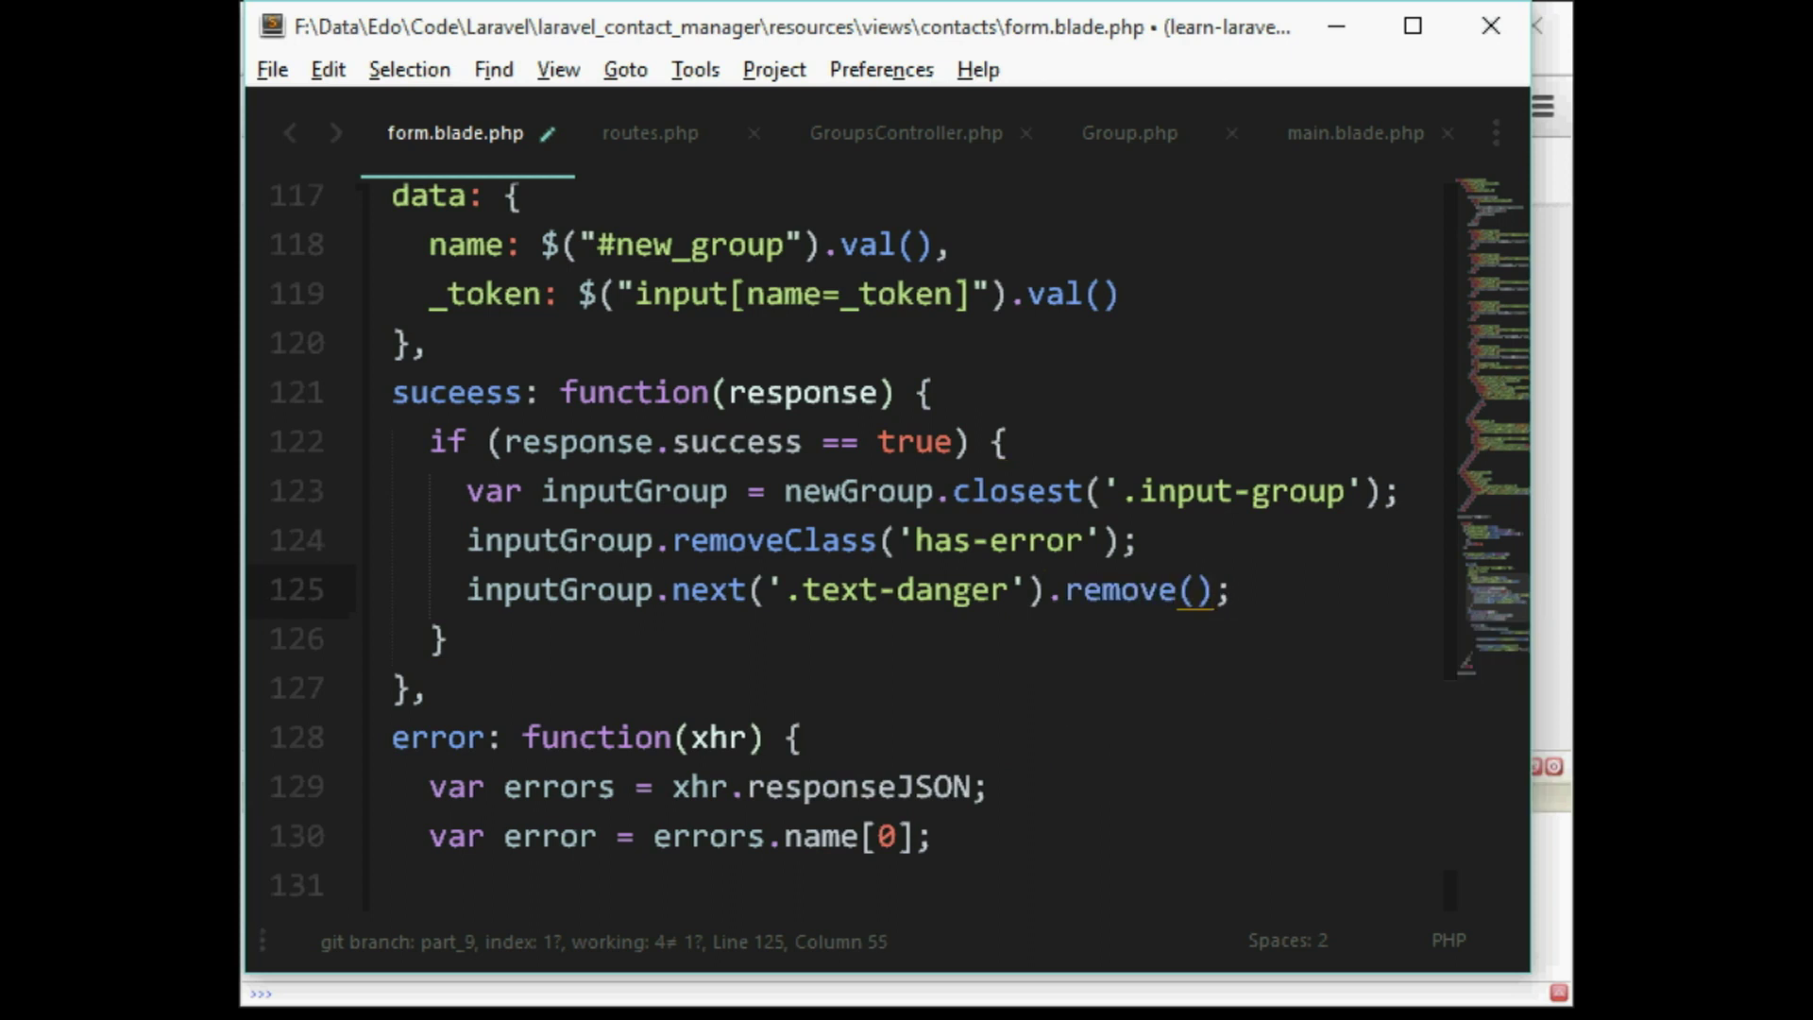
click(1096, 440)
key(Return)
text(// remove error message)
Under a comment about adding the group, start appending an option to the group_id select
click(1275, 645)
key(Return)
key(Return)
text(ad)
key(BackSpace)
key(BackSpace)
text(// add new gropu)
key(BackSpace)
key(BackSpace)
text(up to the select)
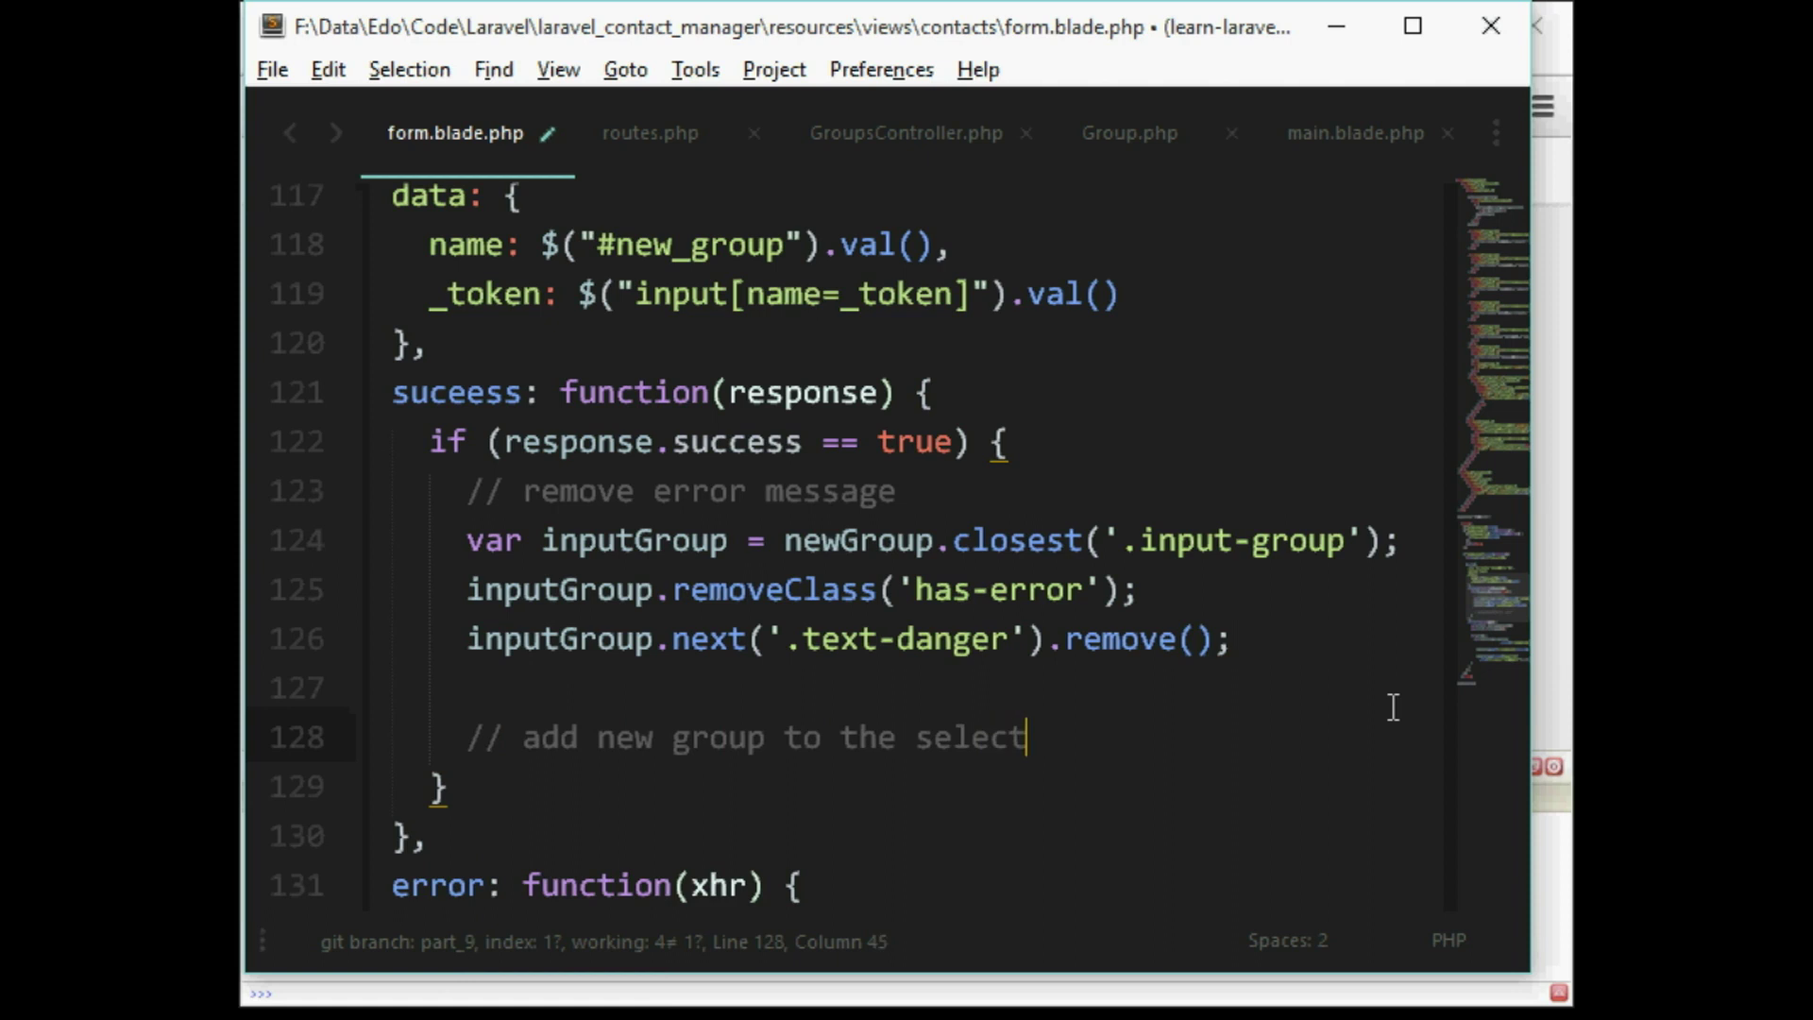
key(Return)
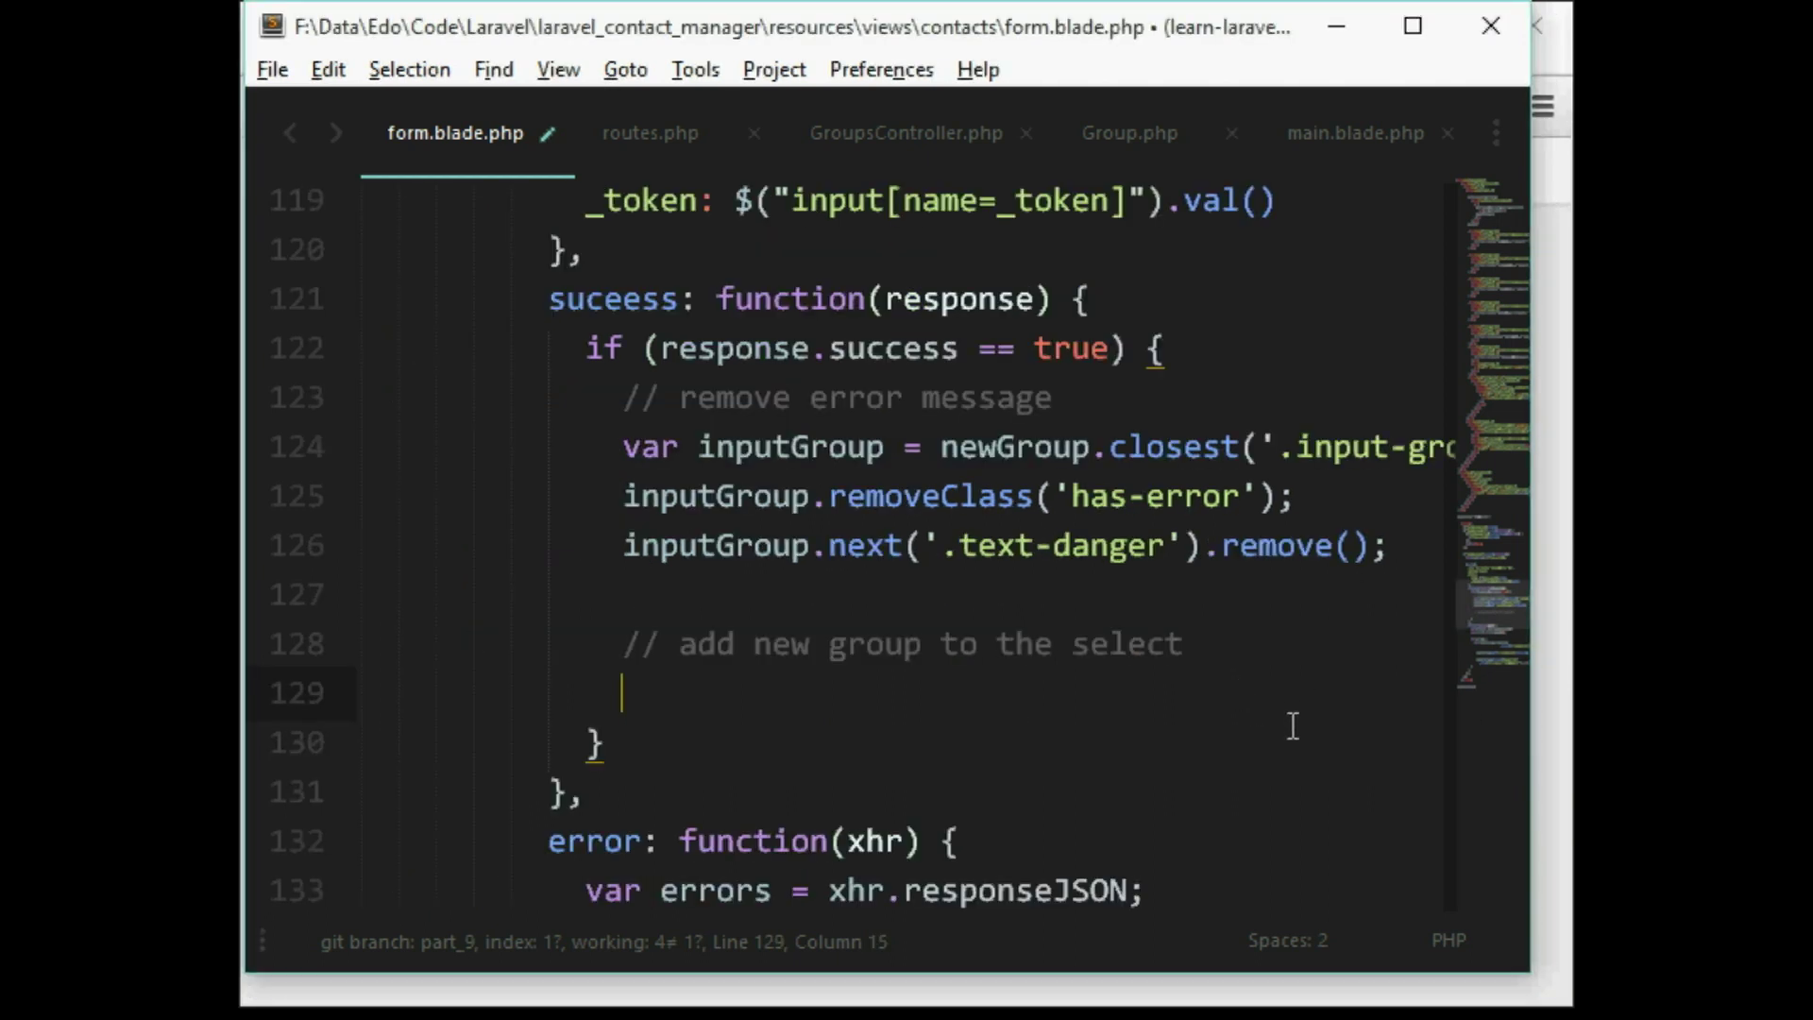
text($("select[name=group)
key(Tab)
text(])
Chain the option's value and selected attributes and its text onto the append
key(Return)
text(.append()
key(Right)
text(;)
key(Left)
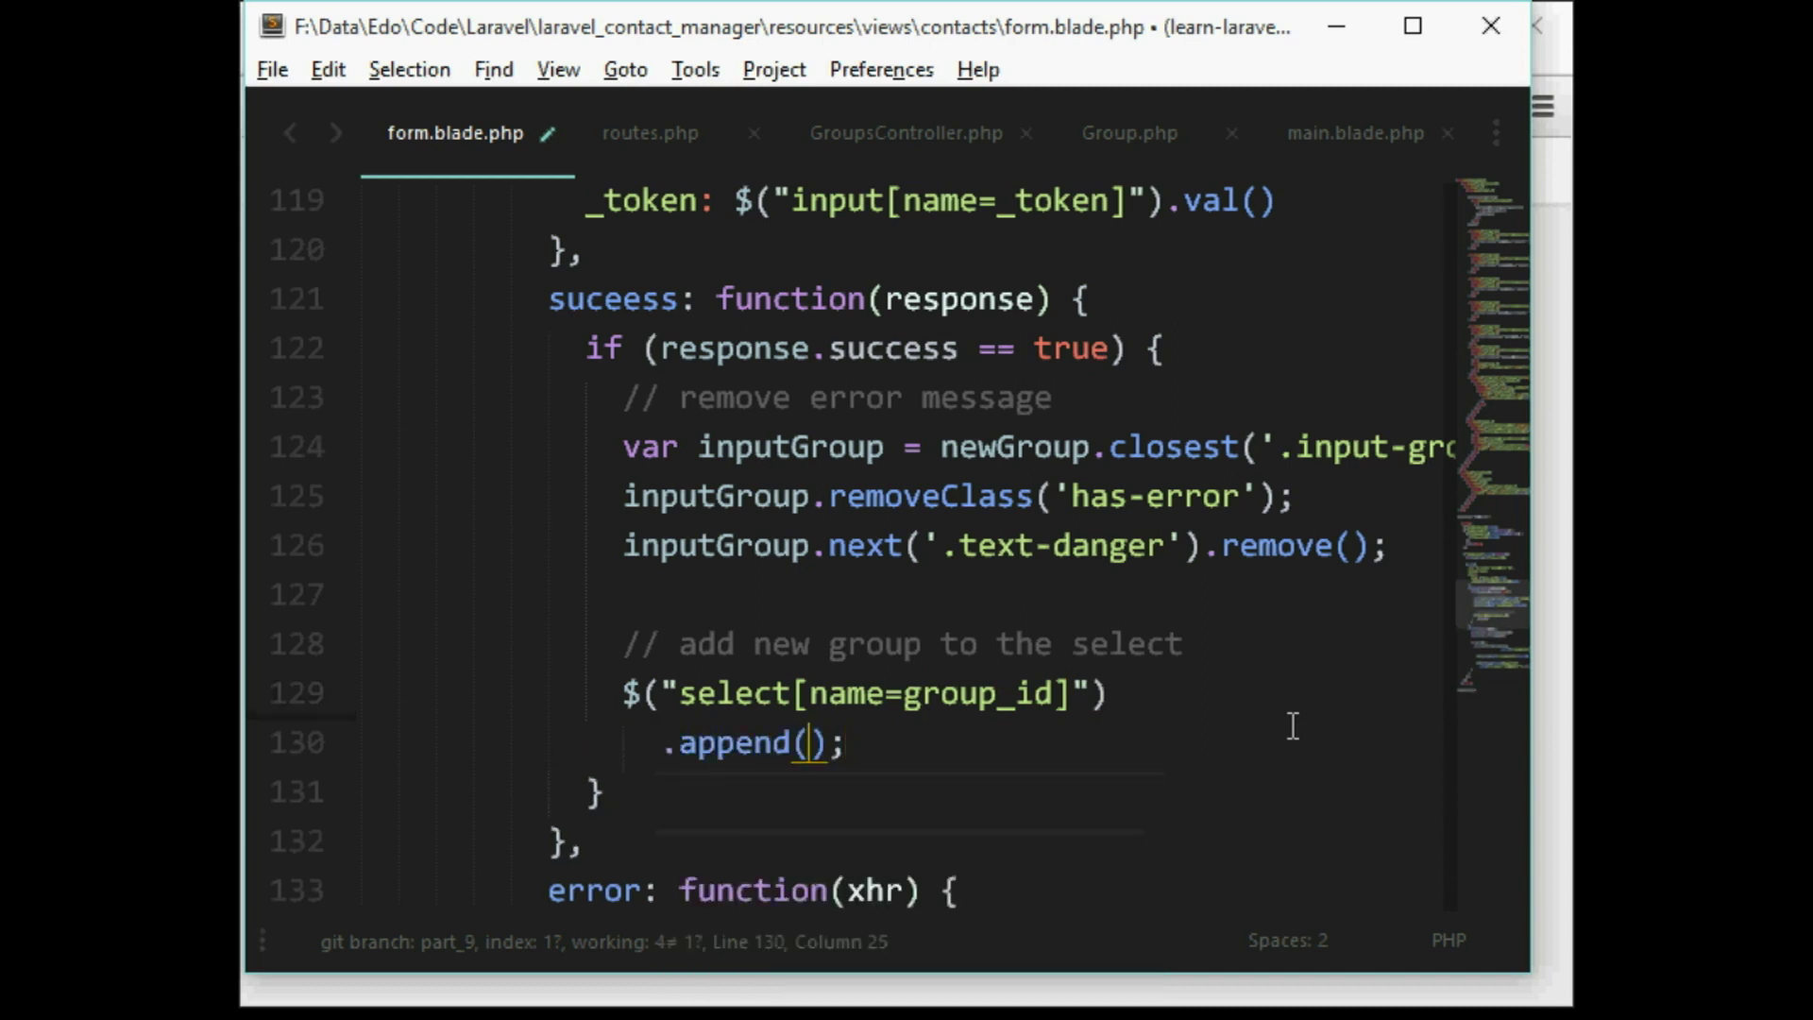
text($("<option></option>)
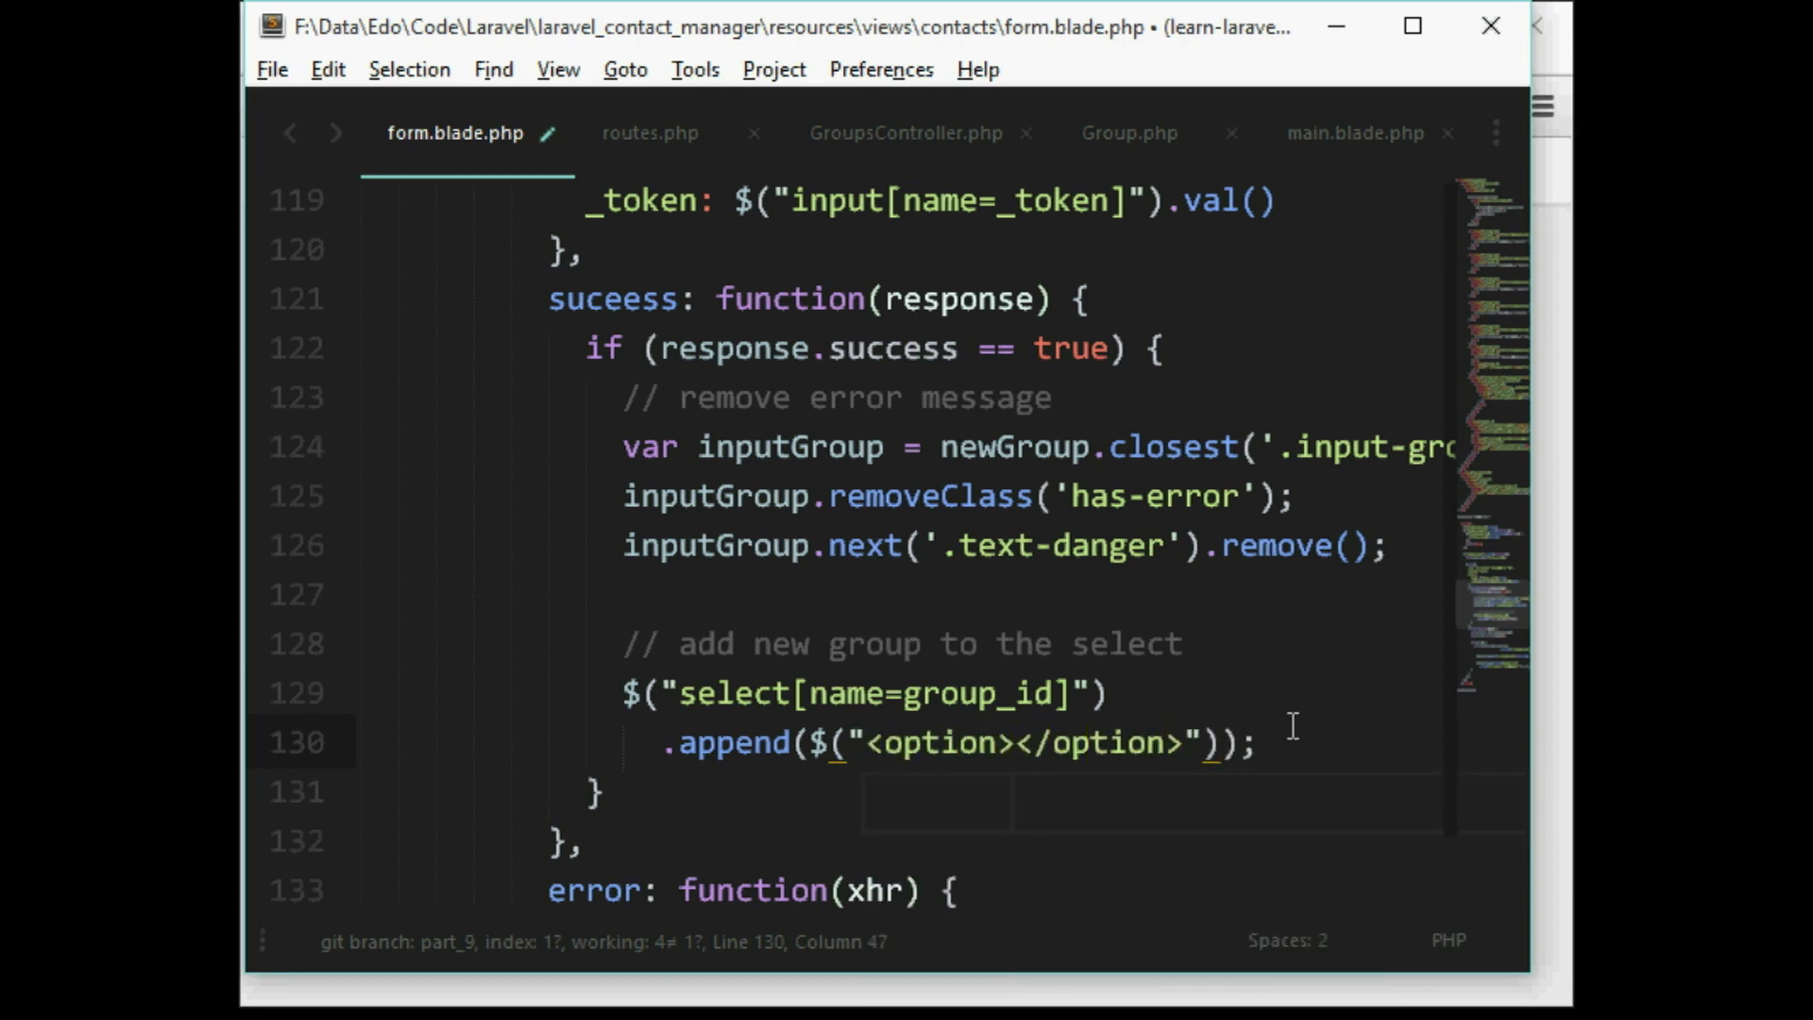
key(Return)
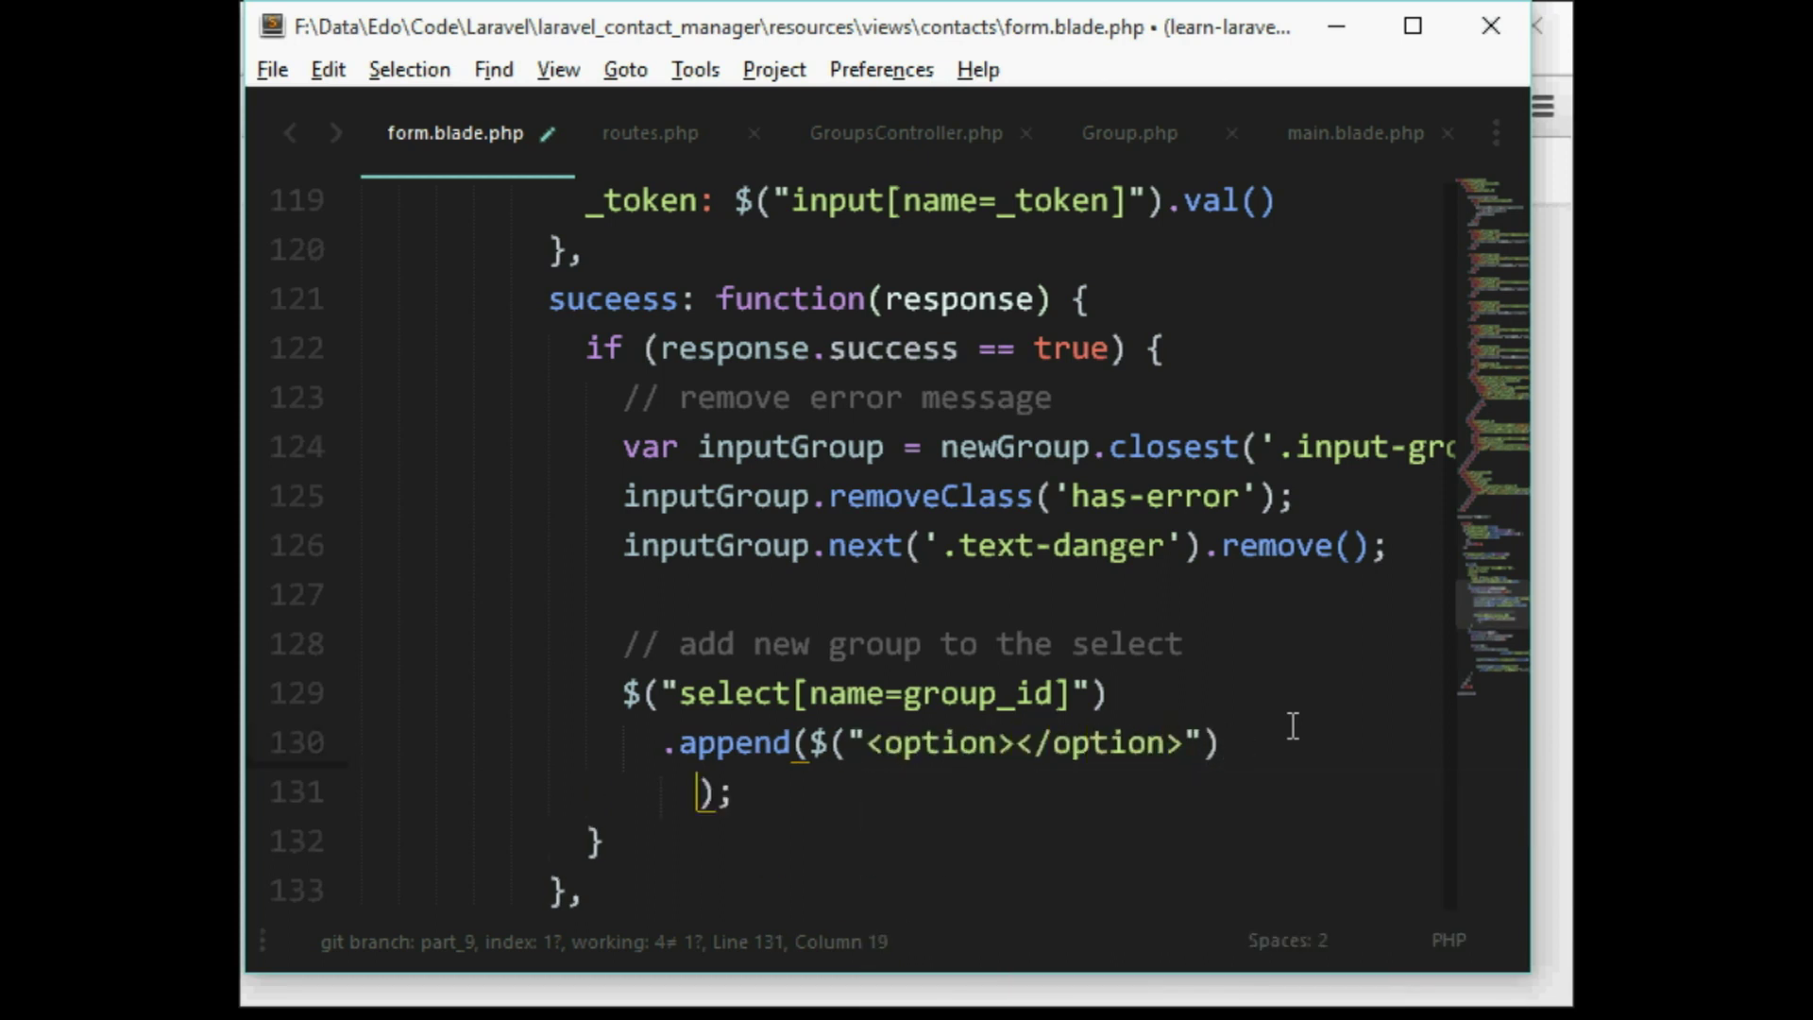
text(.attr()
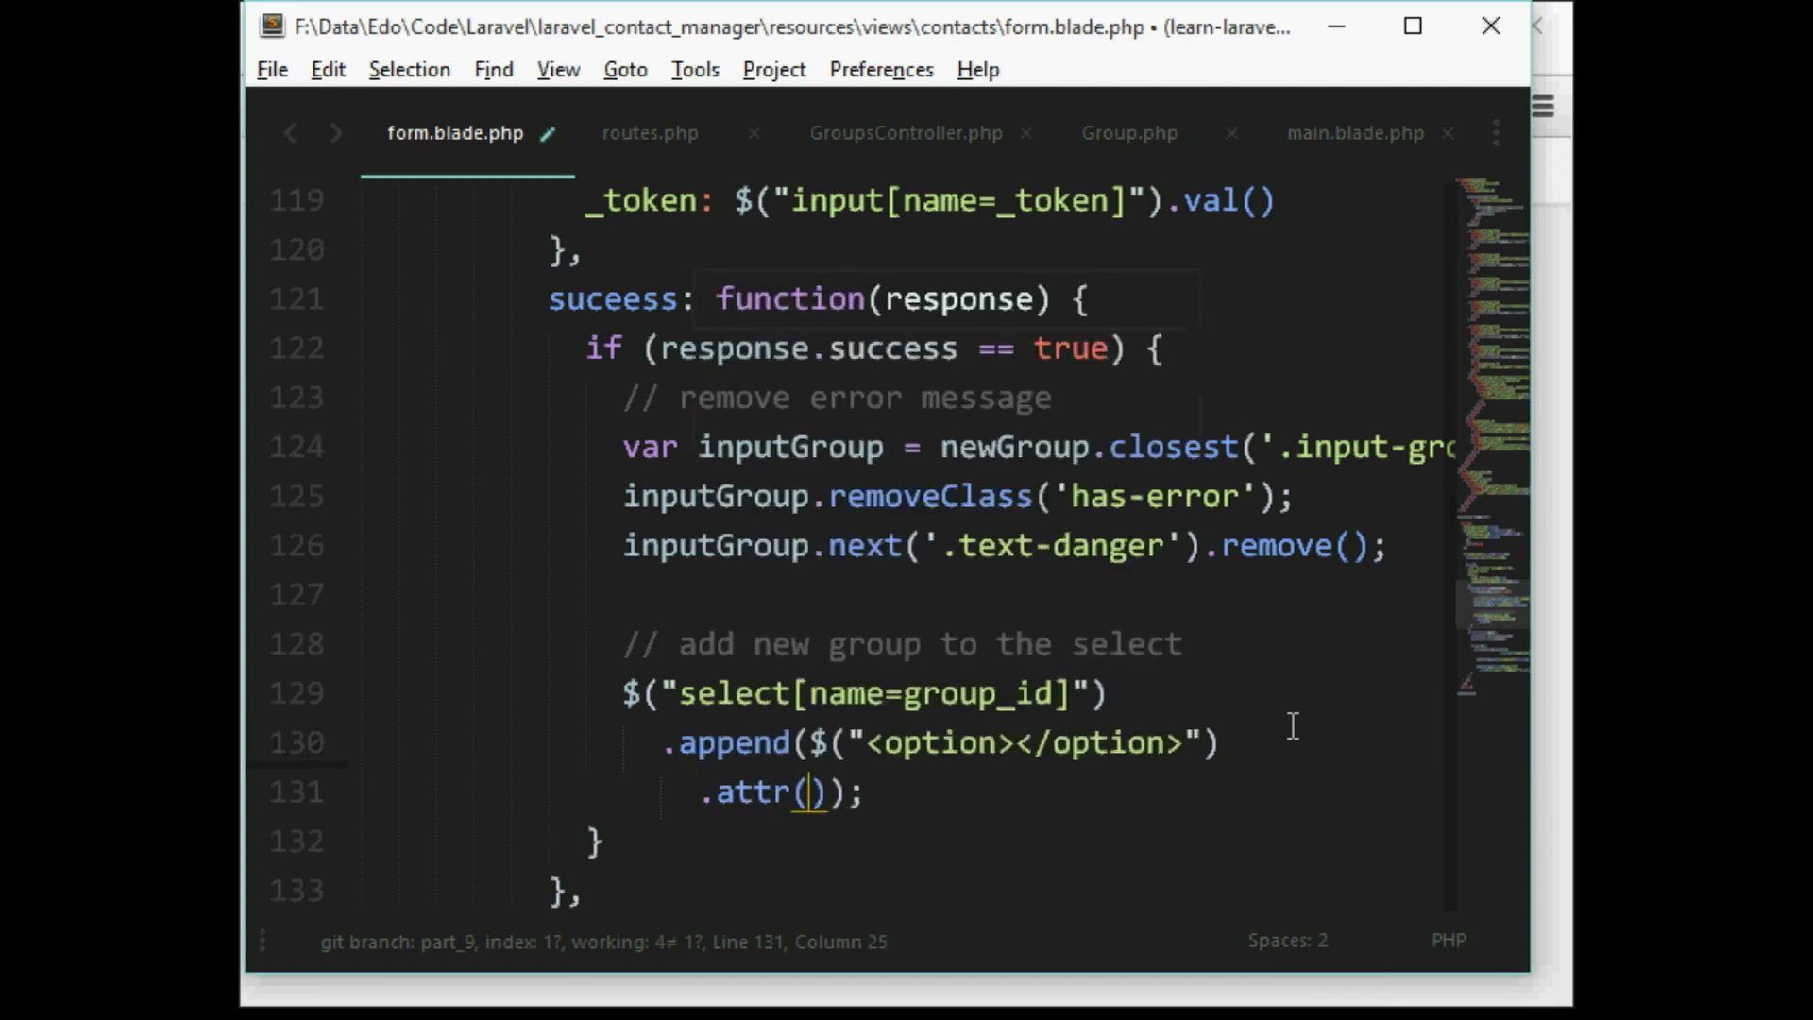
text("value", response.group.id)
key(Escape)
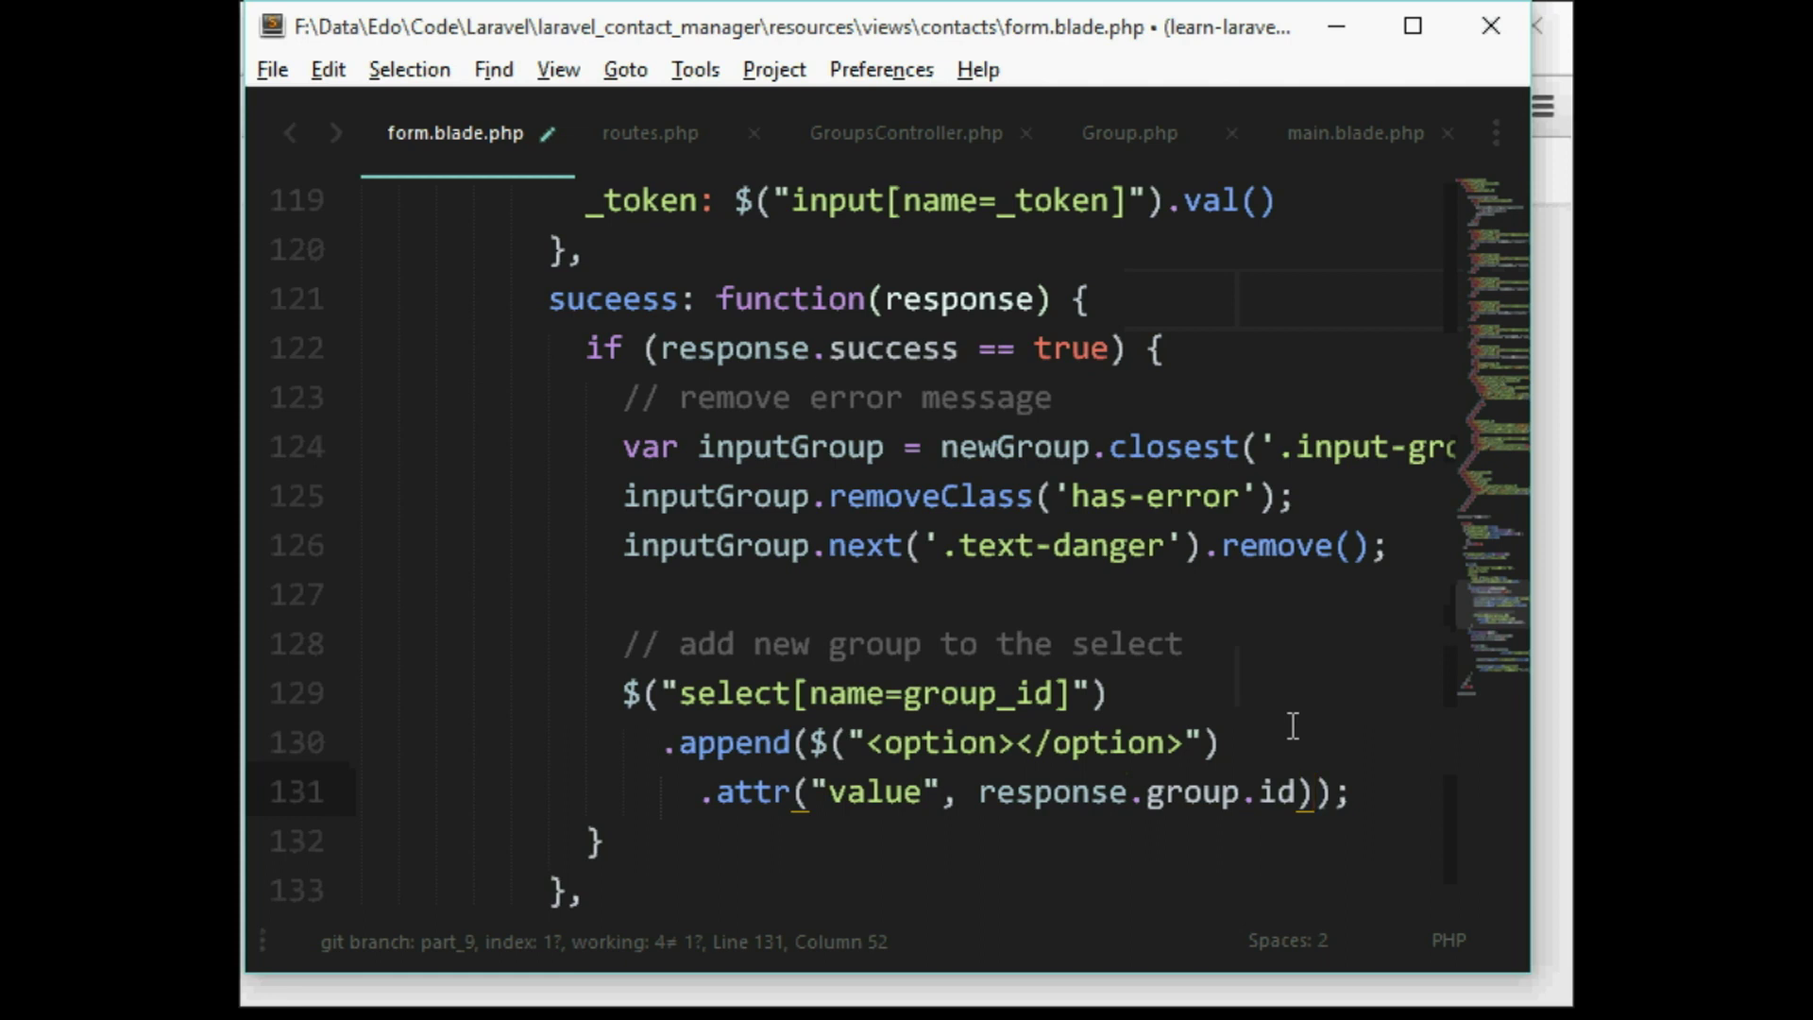
key(Return)
text(.attr("selected", true)
key(Return)
text(.text(response.group.name)))
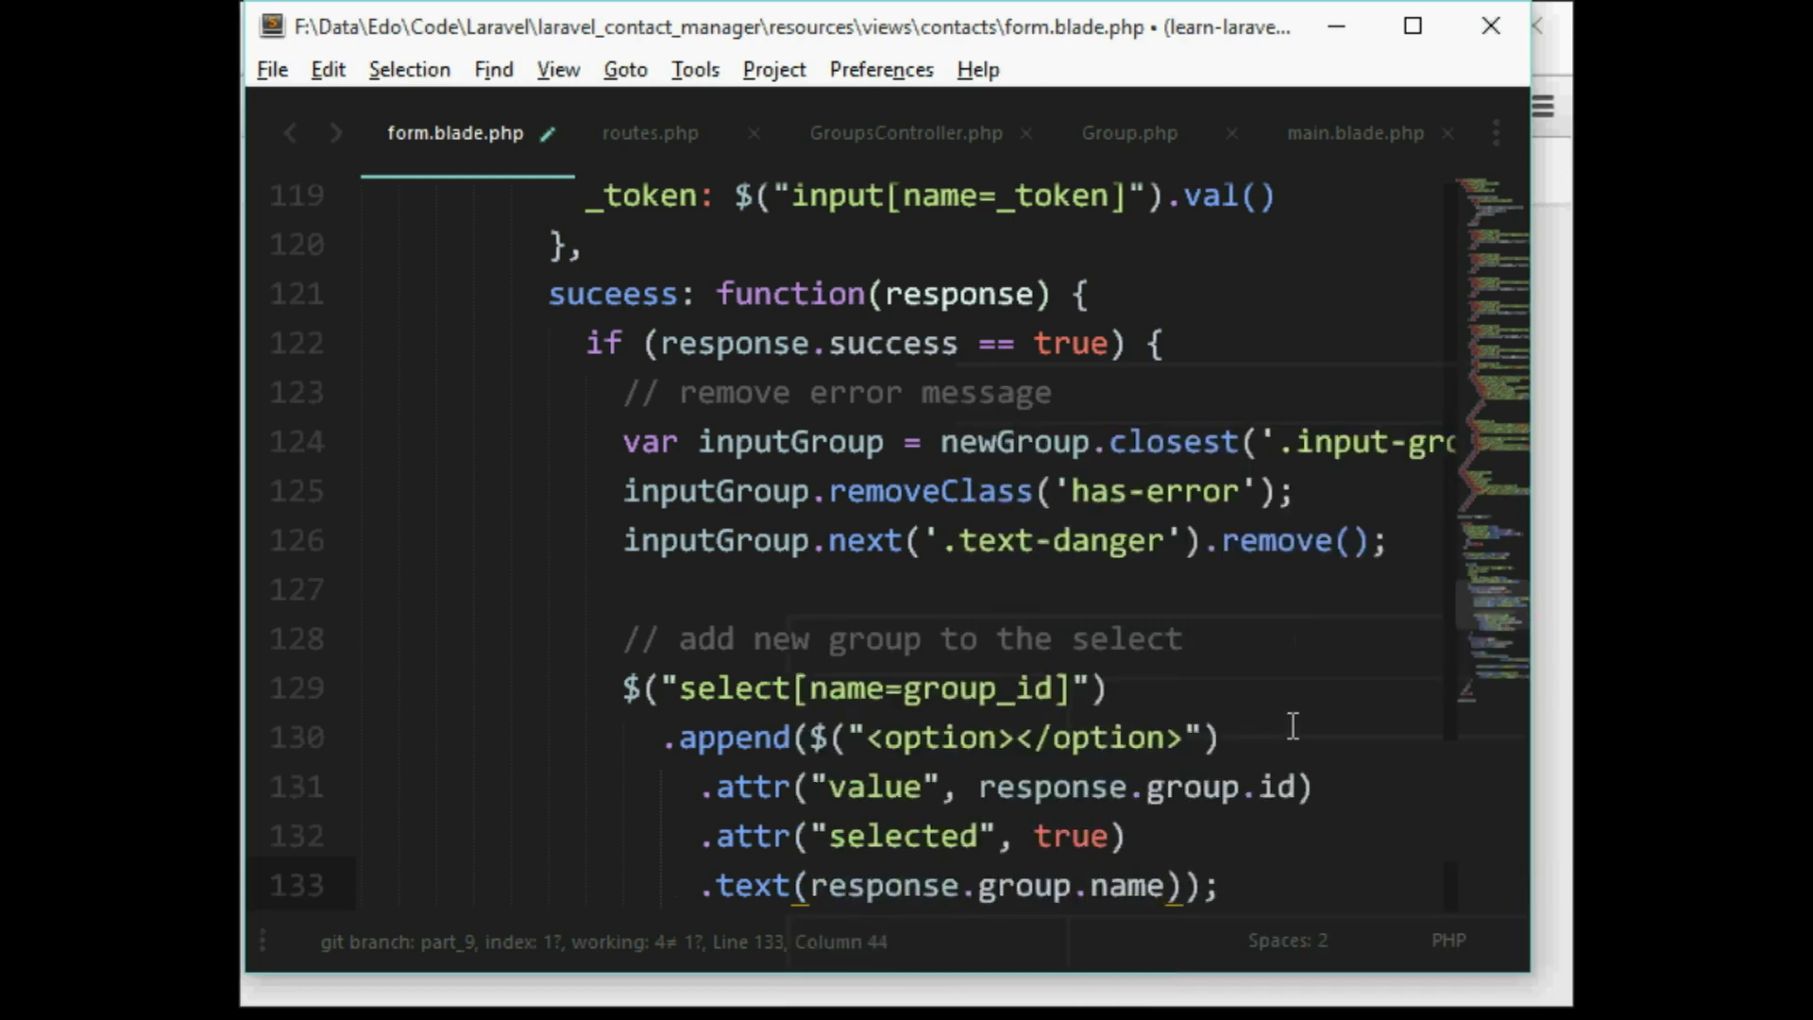
text(;)
click(666, 736)
scroll(1011, 709, down, 1)
Add newGroup.val("") to empty the new group input
click(1310, 733)
key(Return)
key(Return)
text(// clear the text)
key(Return)
scroll(1295, 612, down, 1)
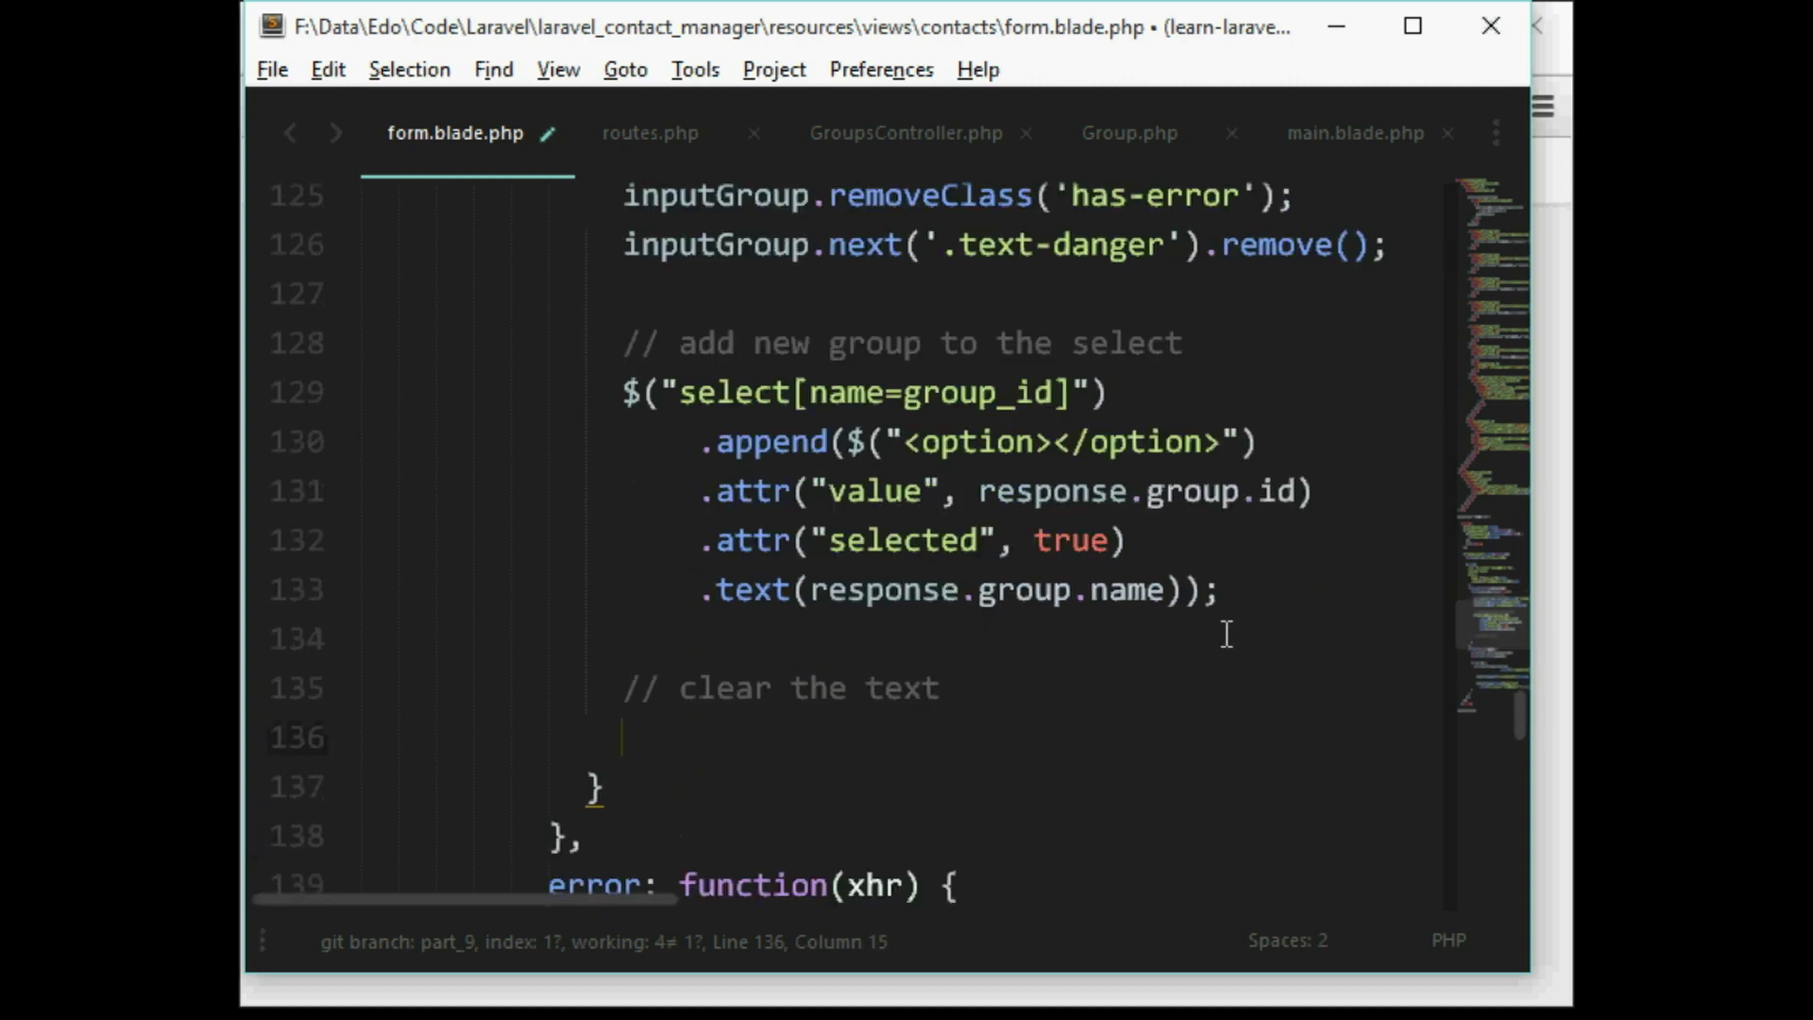
text(newGroup.val("")
key(End)
text(;)
Save form.blade.php and reload the contact form in Chrome
key(ctrl+s)
click(1042, 493)
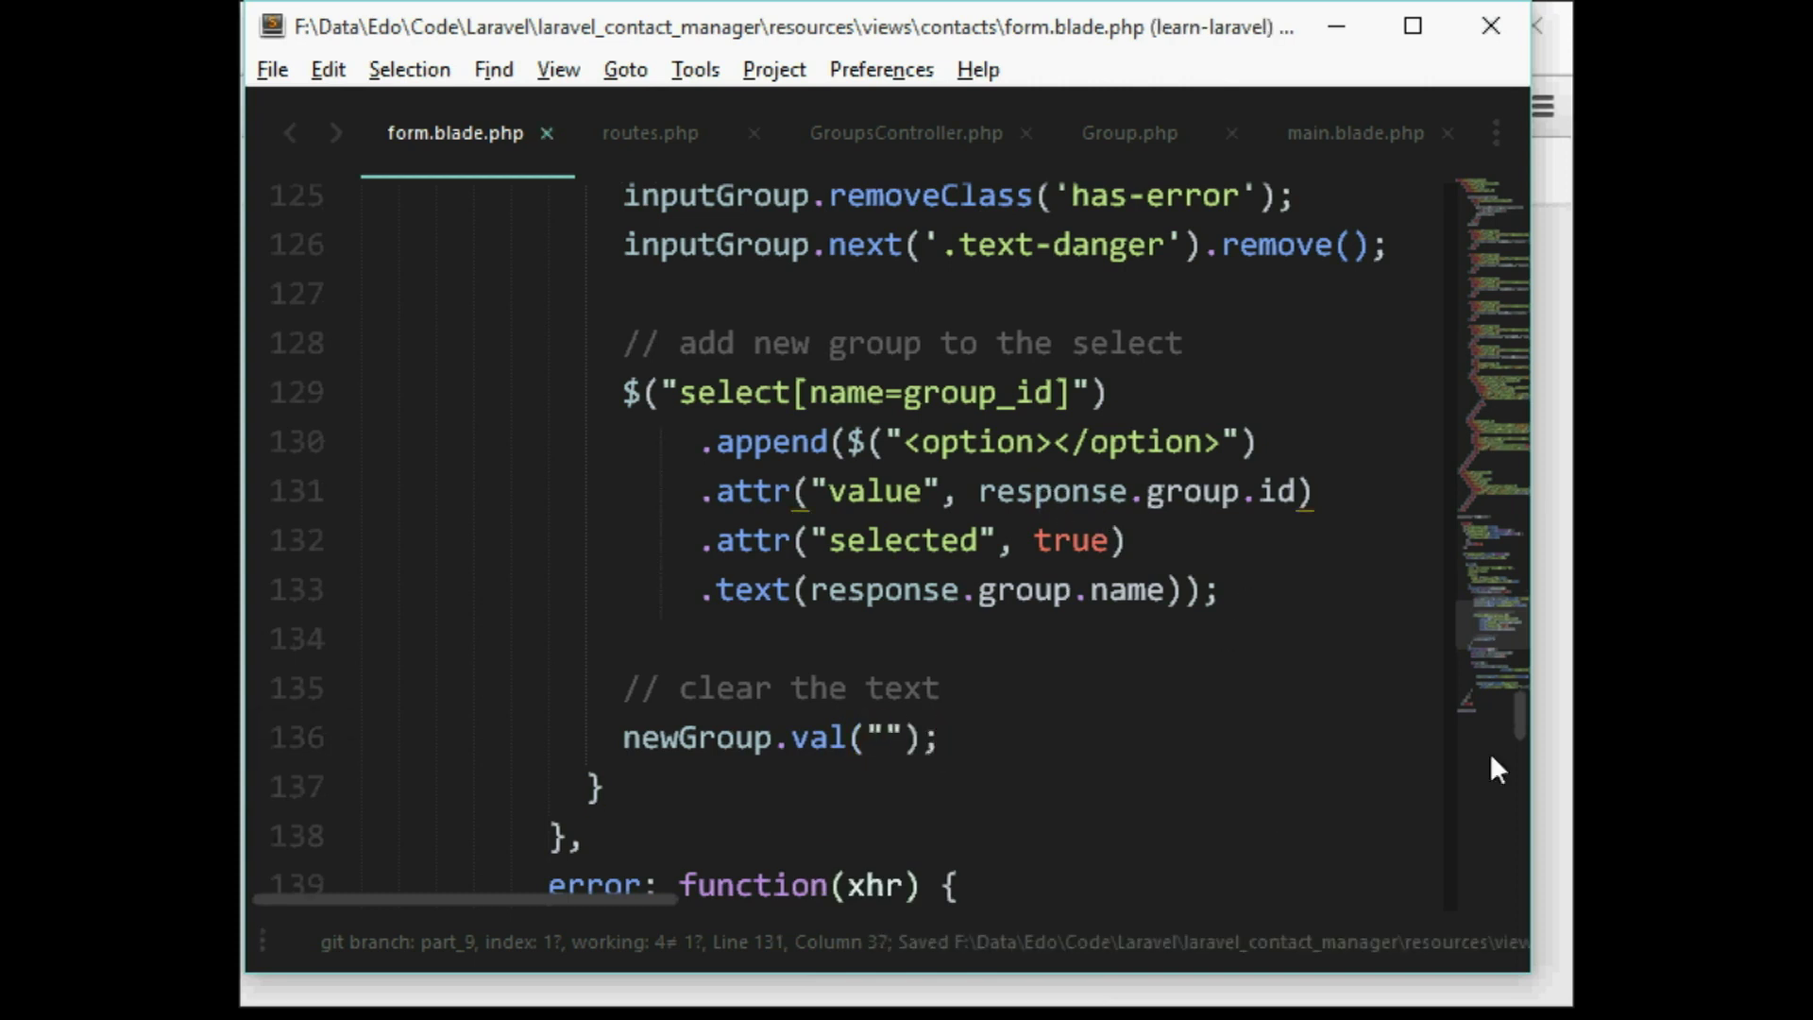
key(alt+Tab)
click(371, 109)
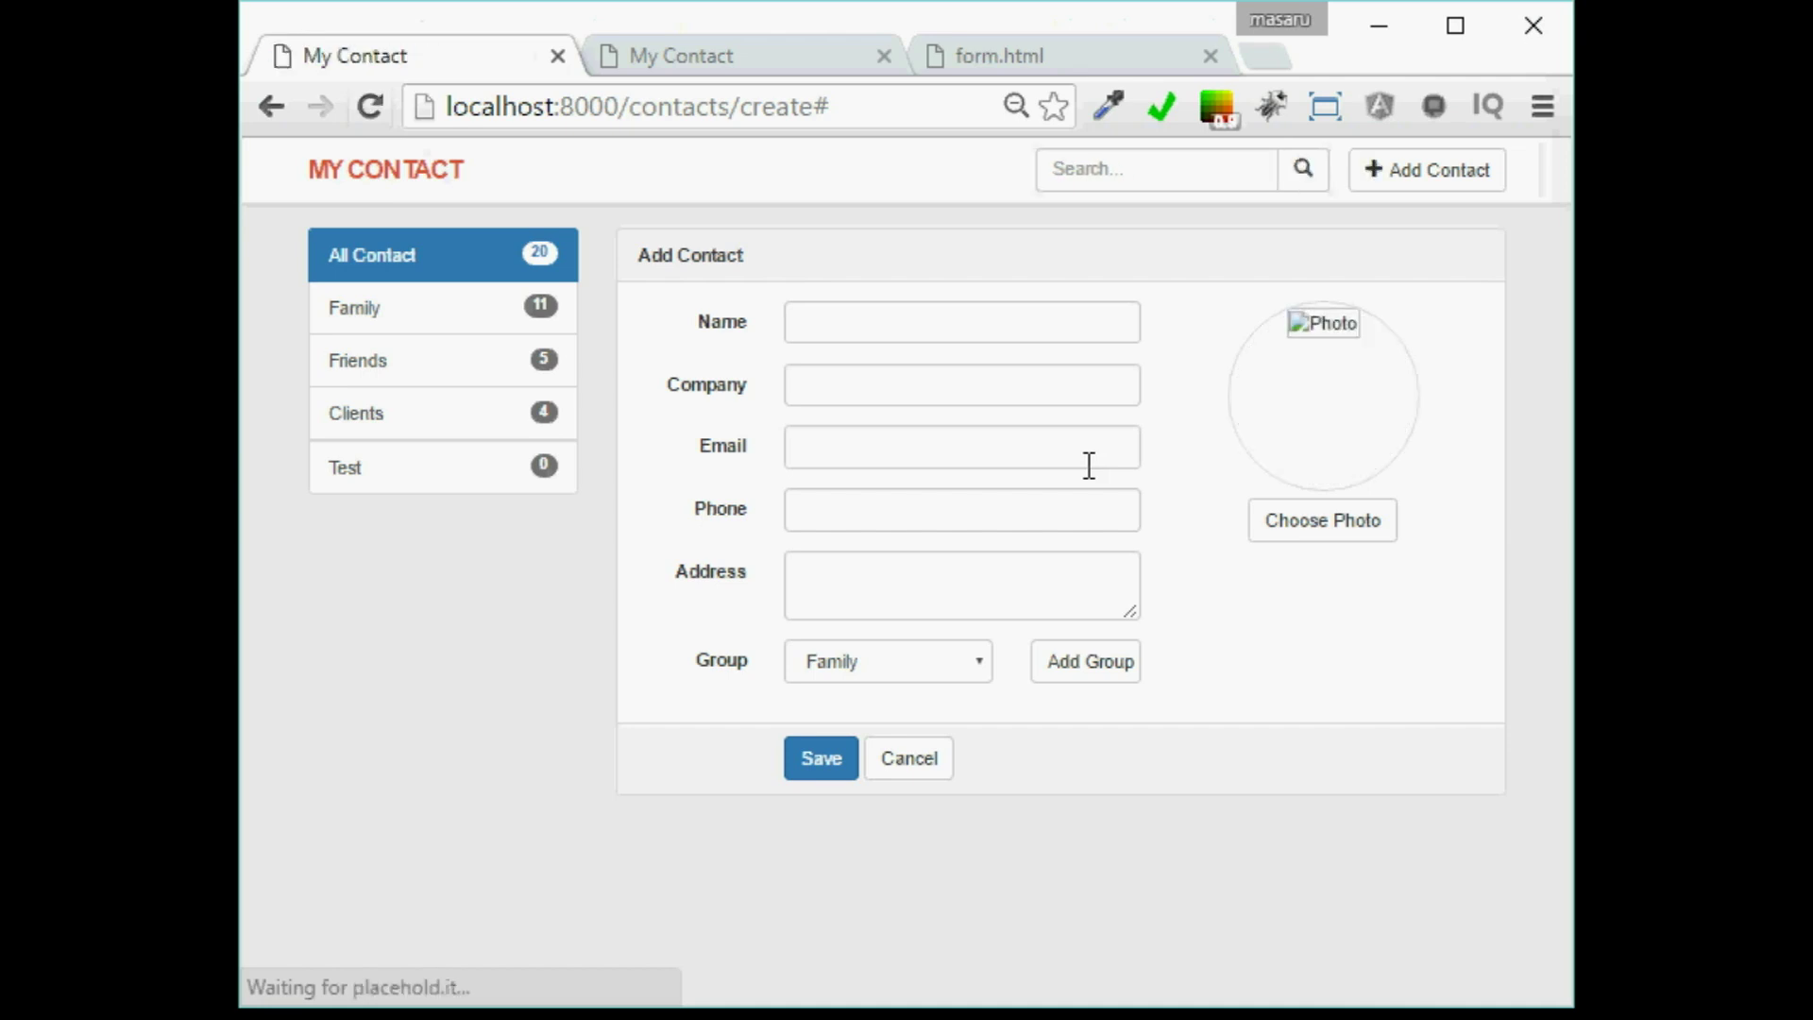
Submit an empty new group name to show the error, then enter Campus
click(1084, 661)
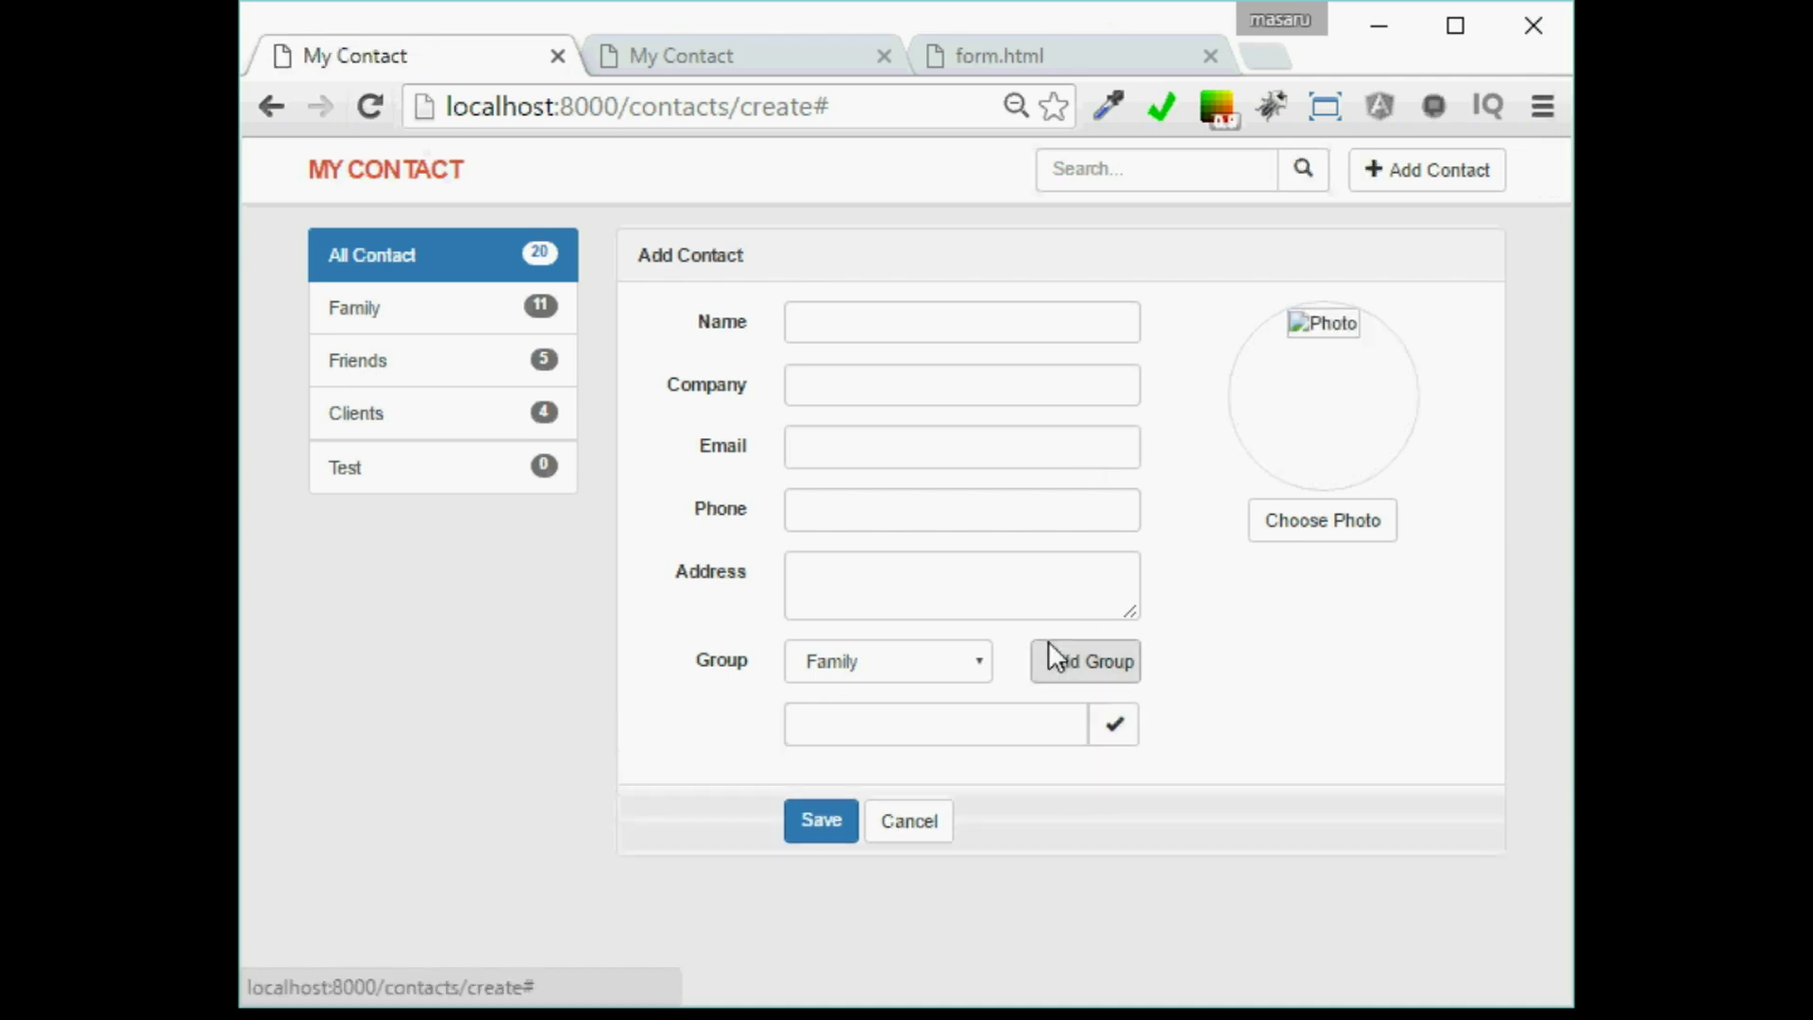
click(1114, 725)
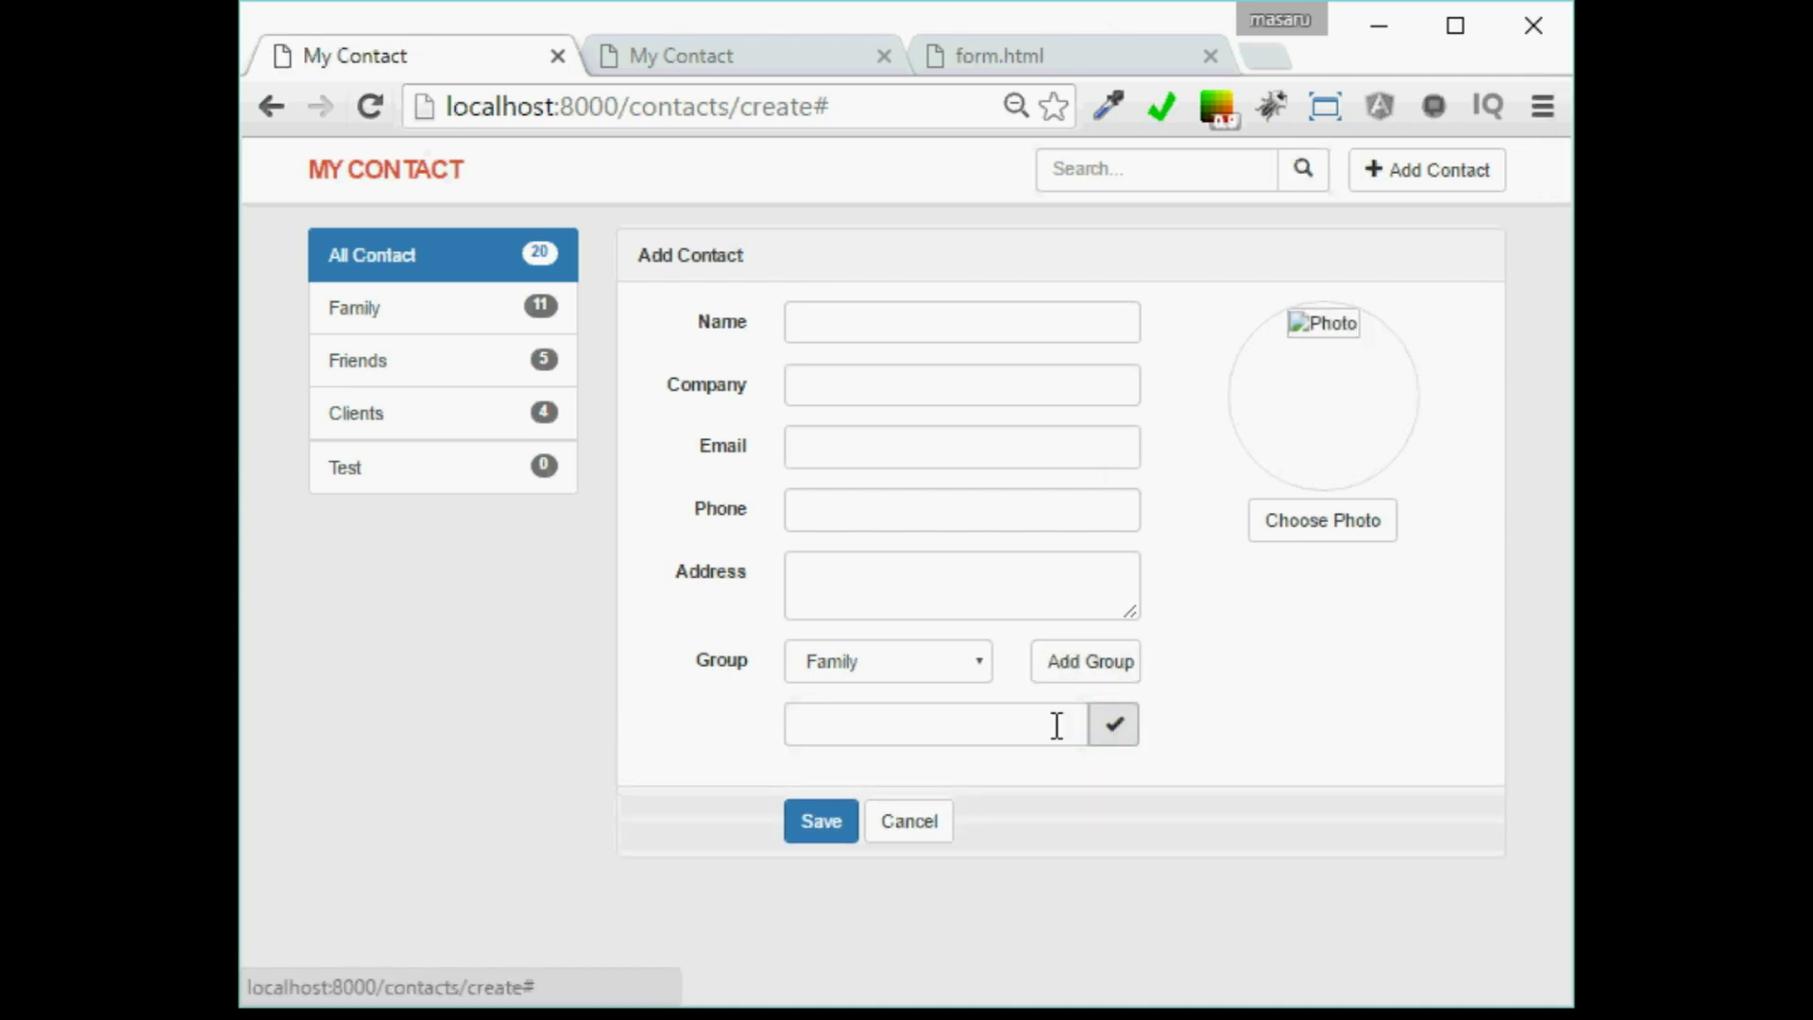
click(994, 728)
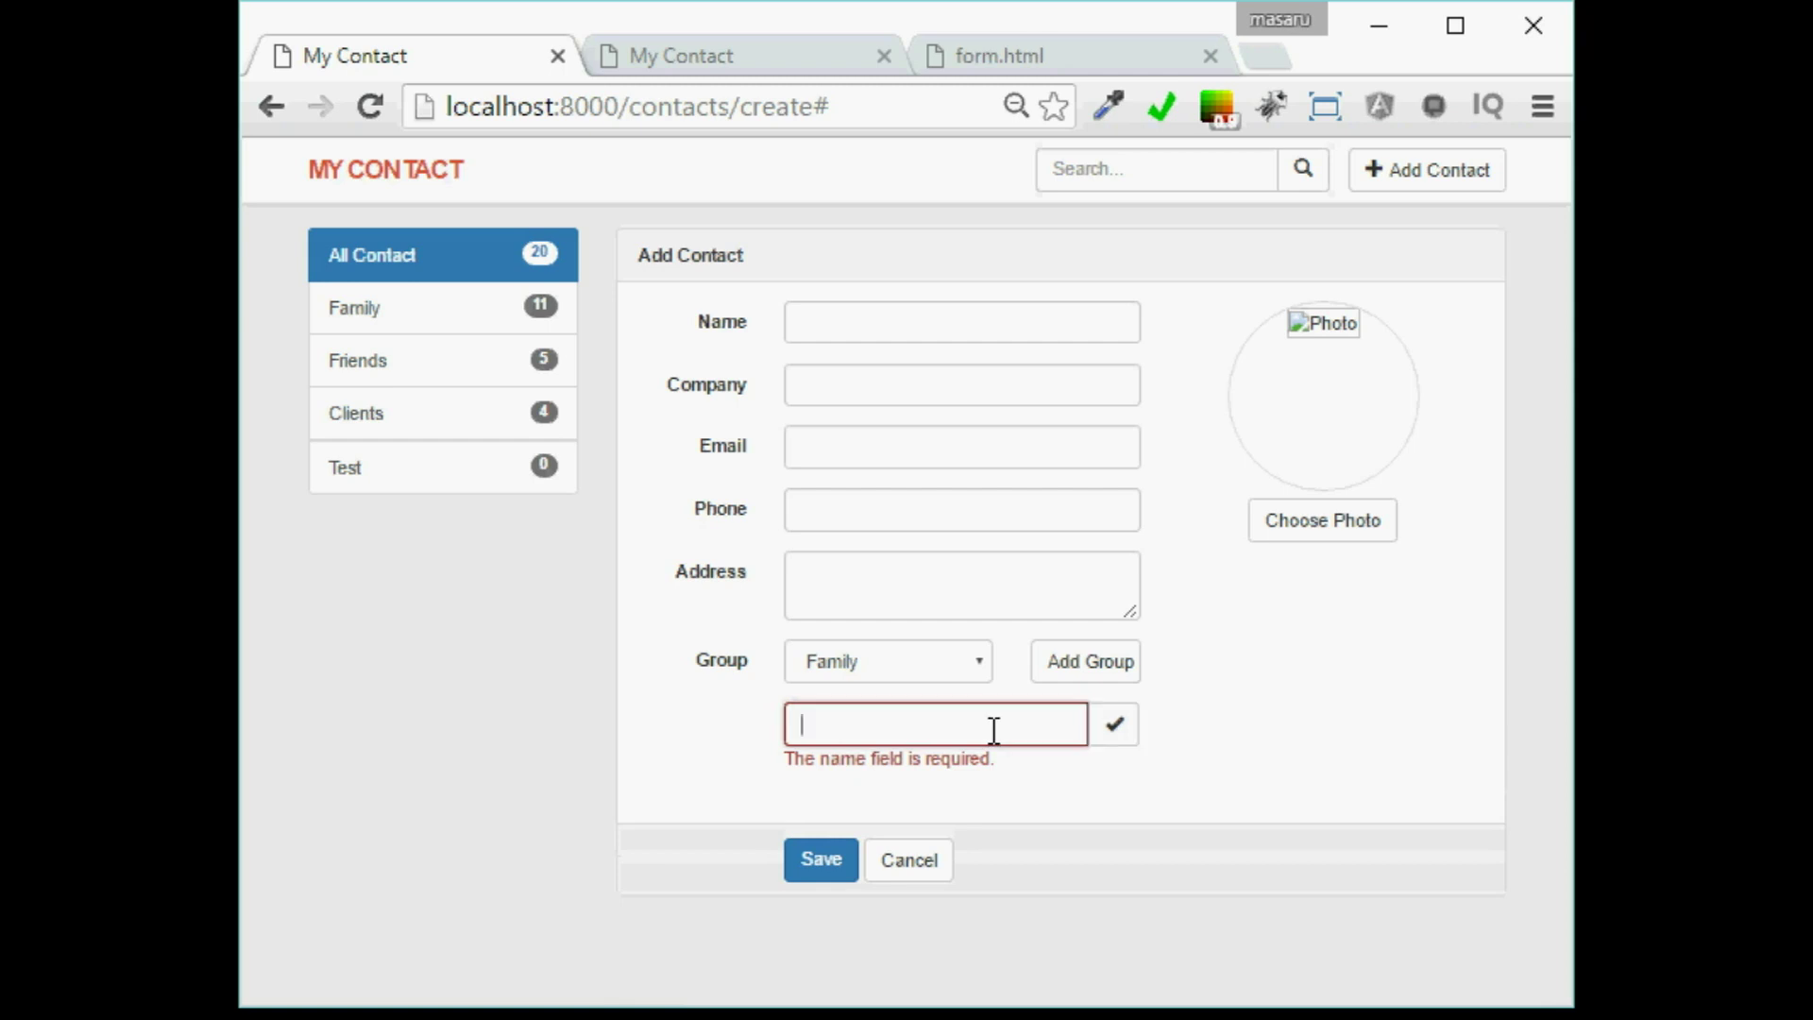
text(ampus)
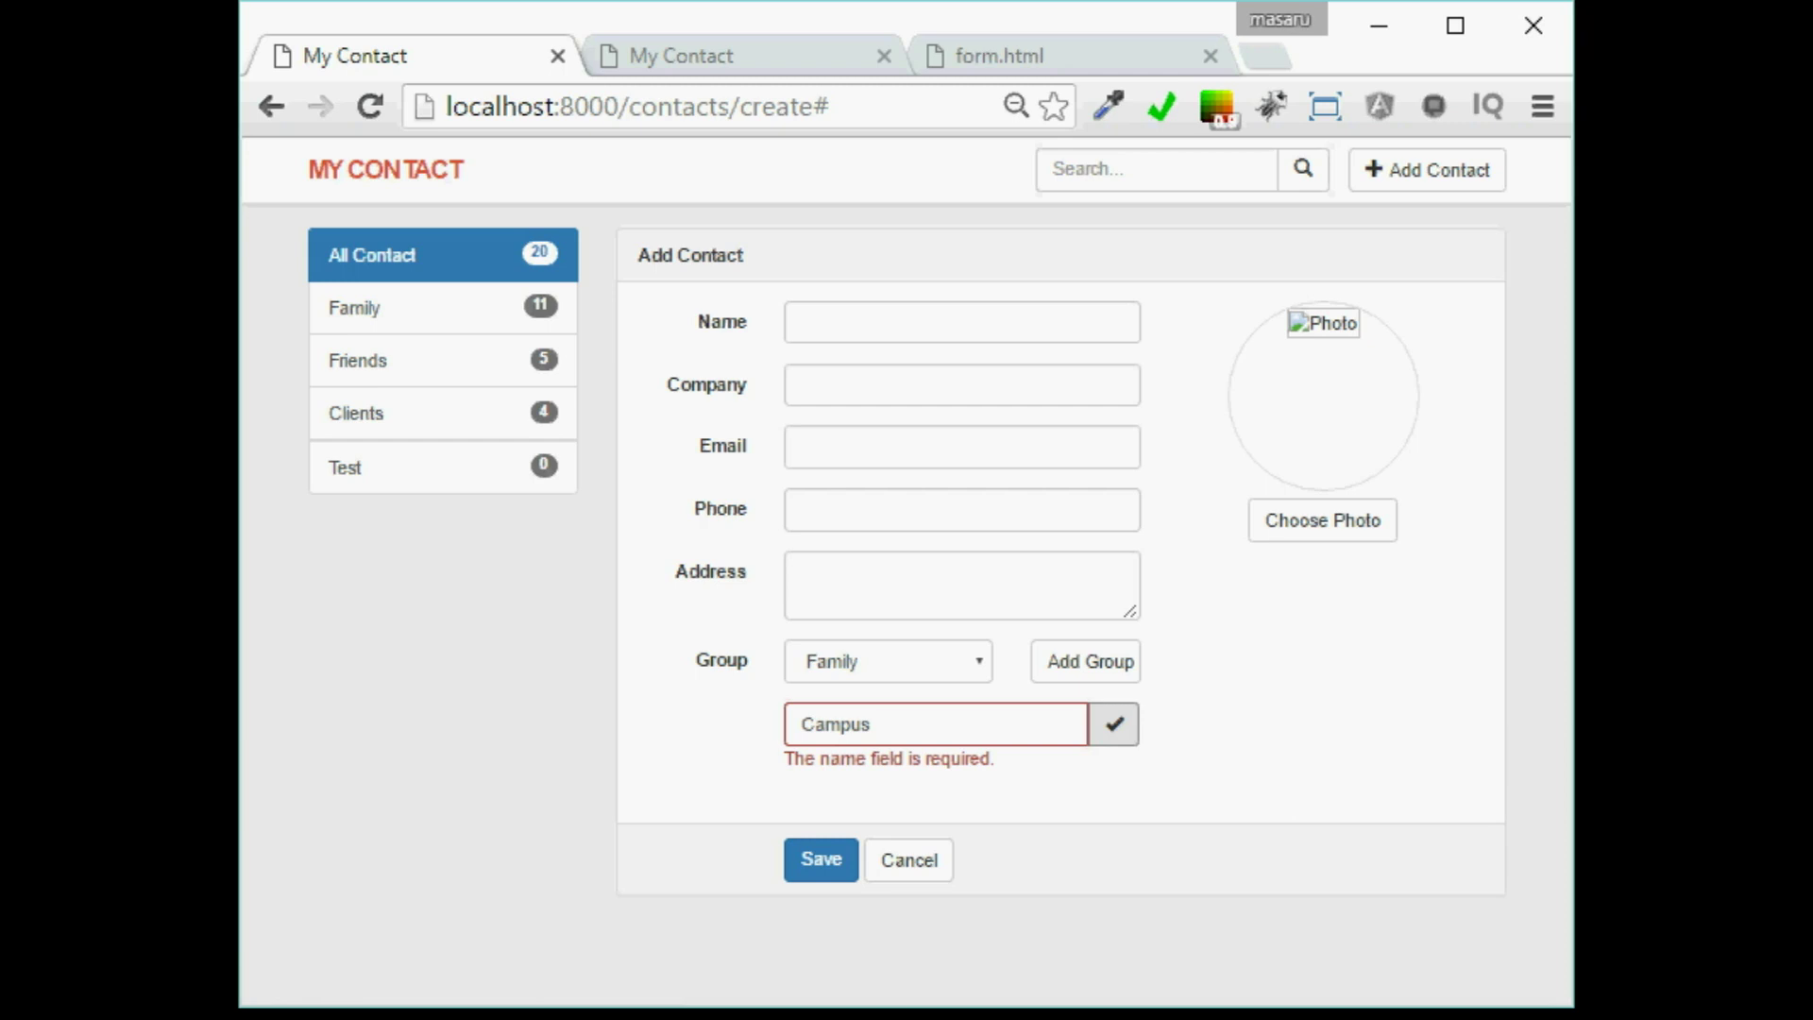
Correct 'sucesss' to 'success' in the success handler and save
click(1459, 991)
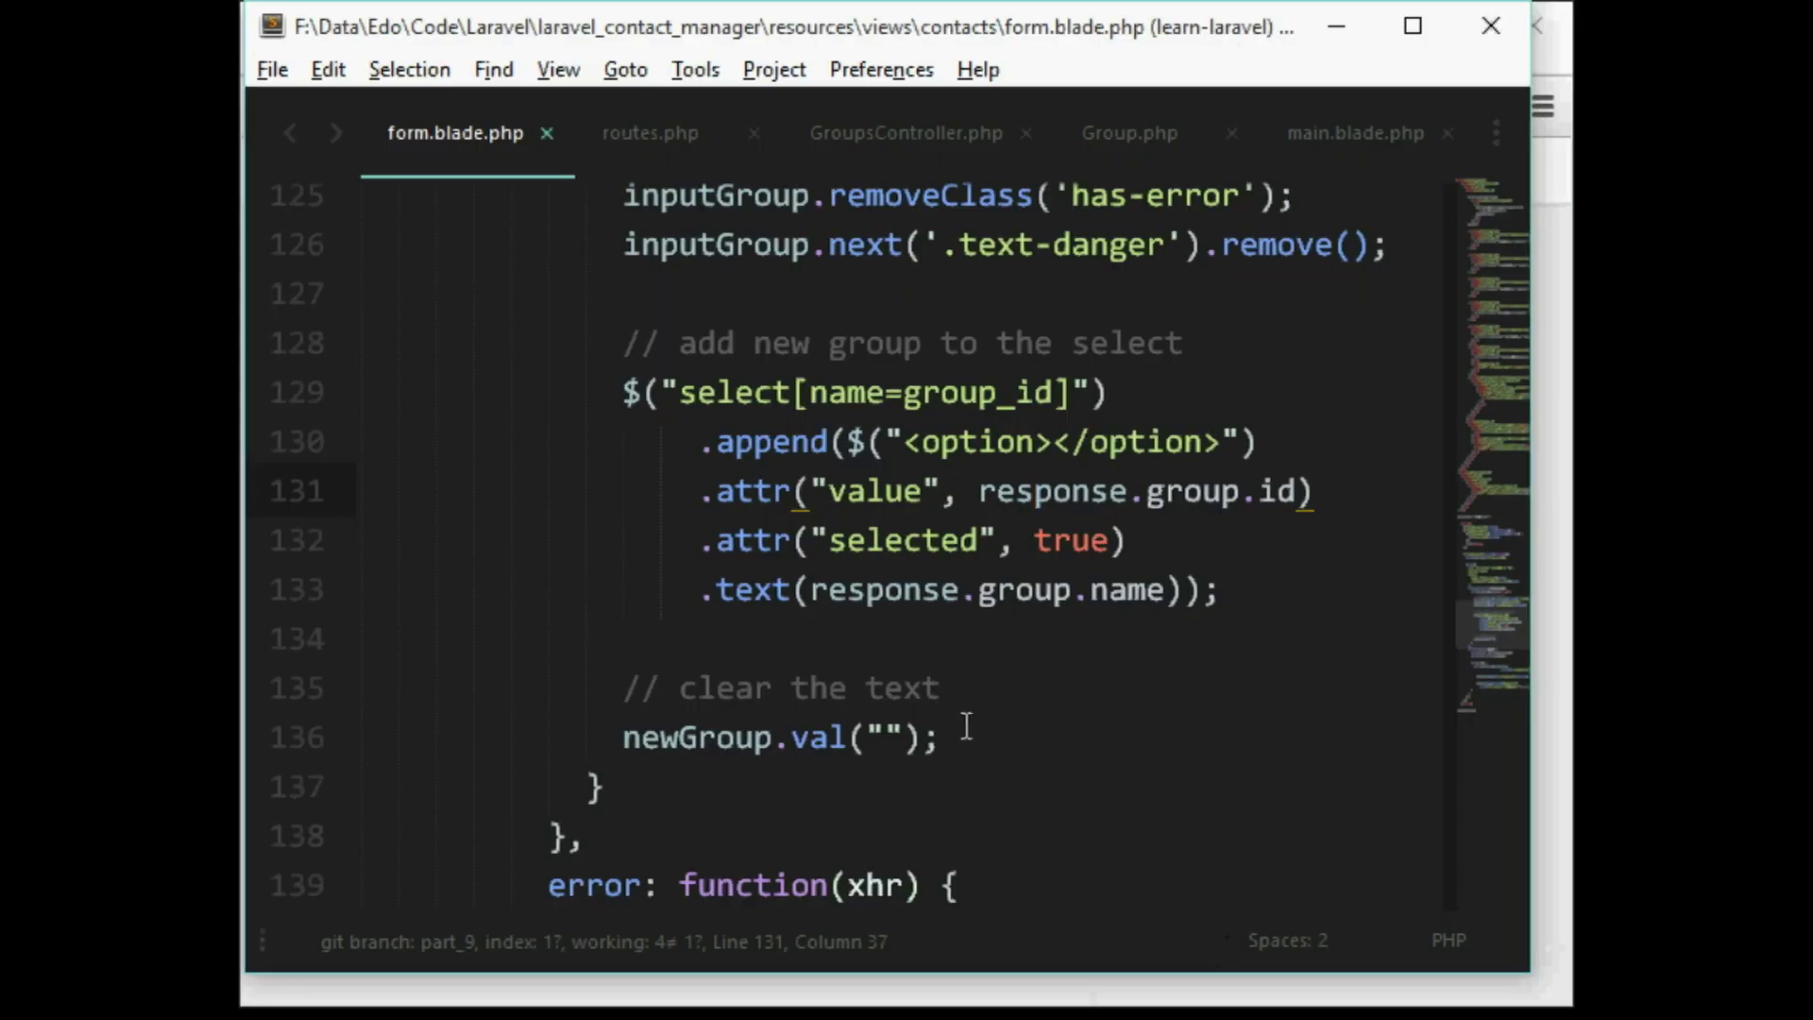
scroll(965, 726, up, 3)
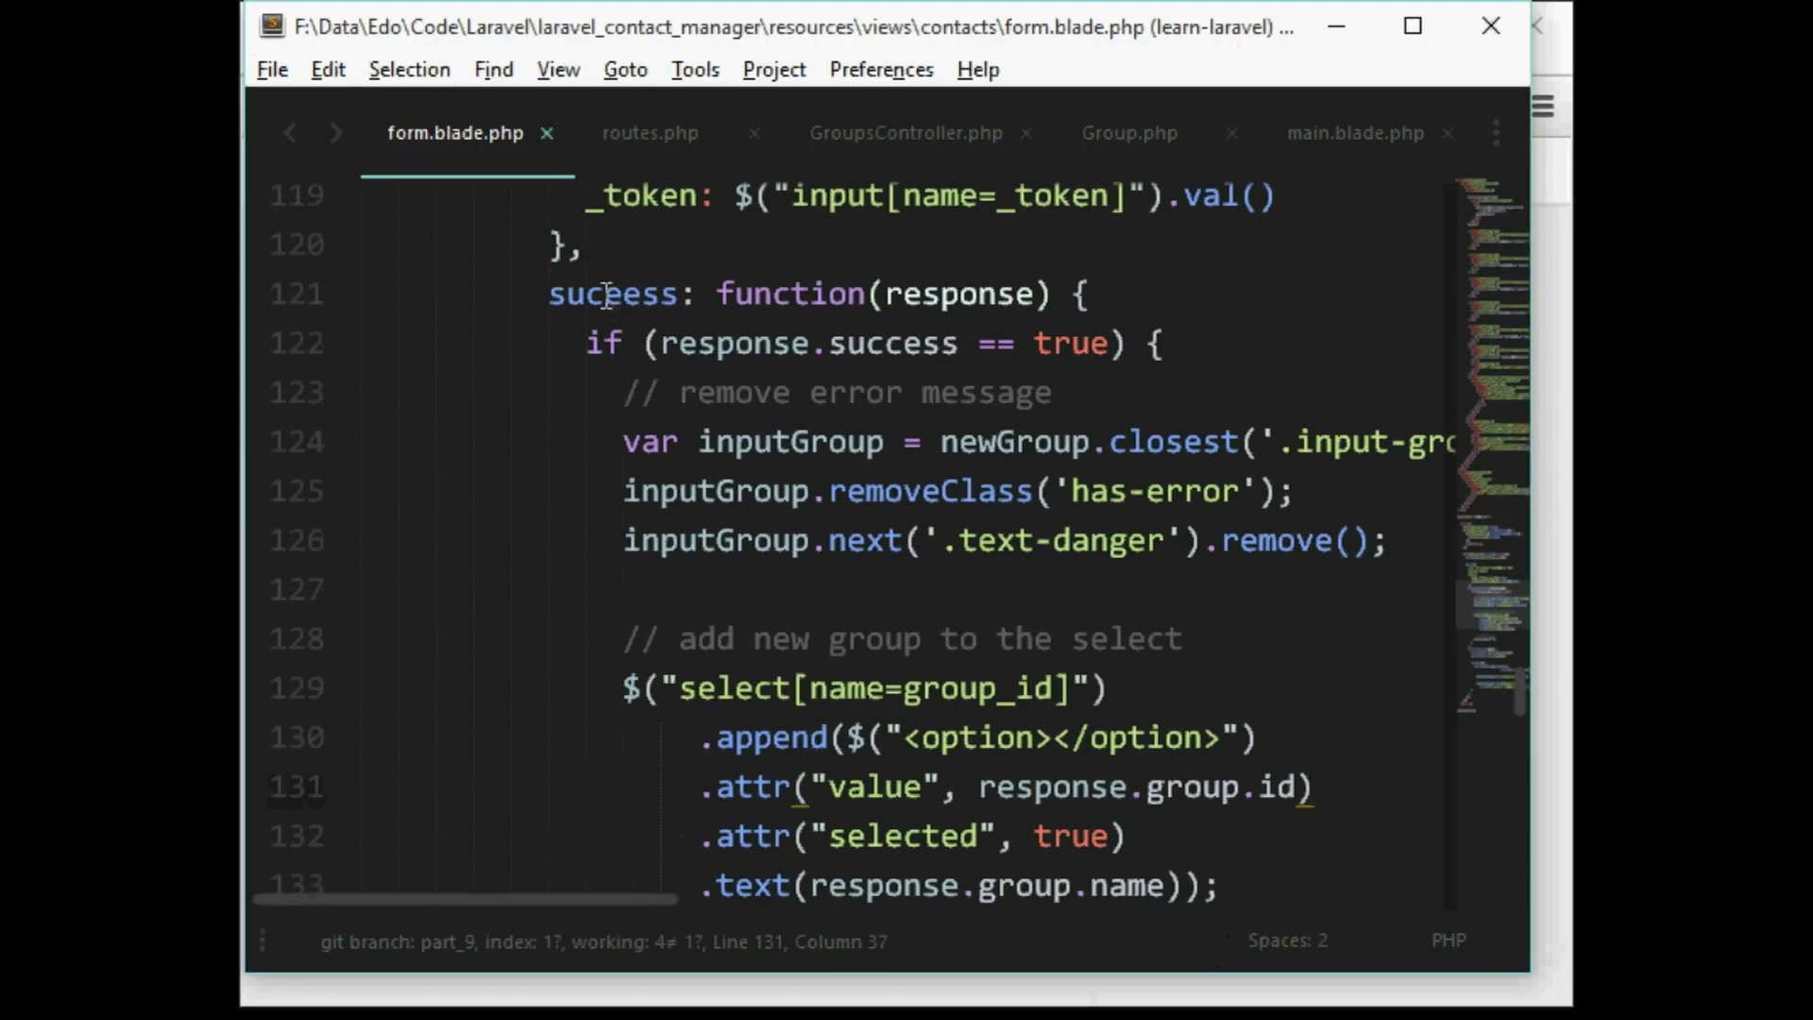
double_click(618, 294)
text(success)
key(ctrl+s)
Reload the form, add the group 'Other Group', and check it is selected in Group
key(alt+Tab)
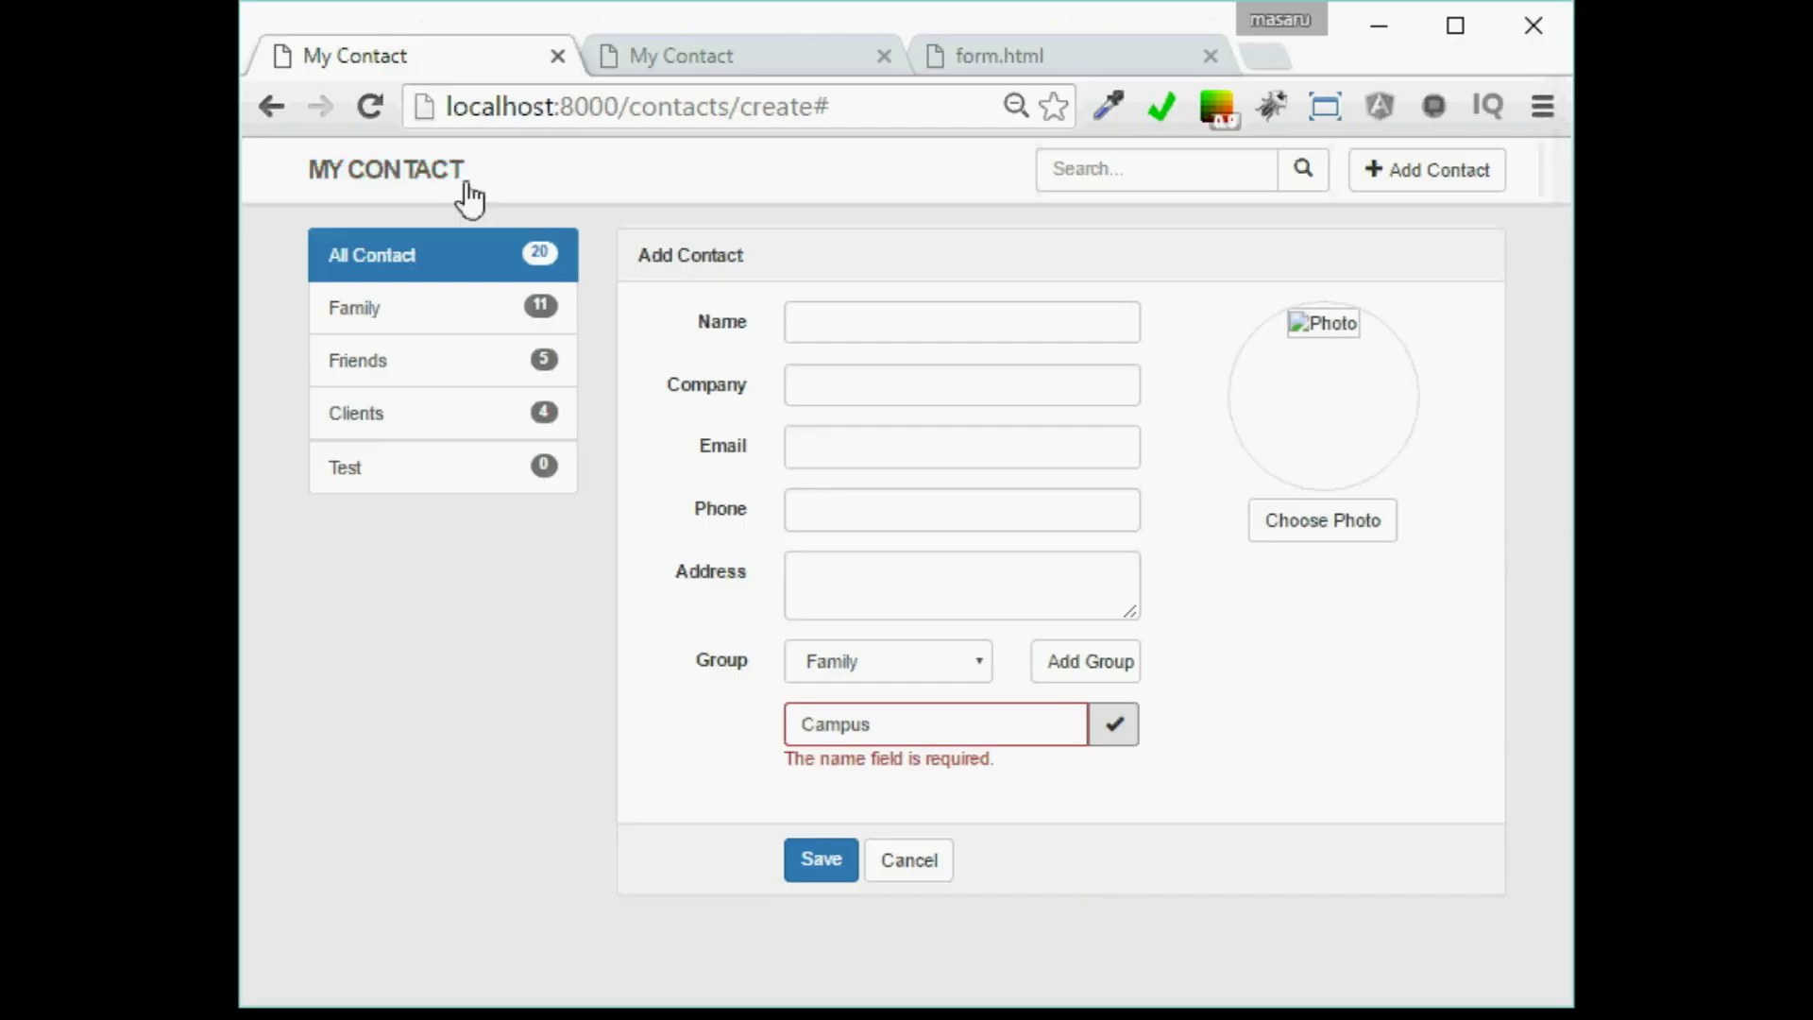
click(370, 105)
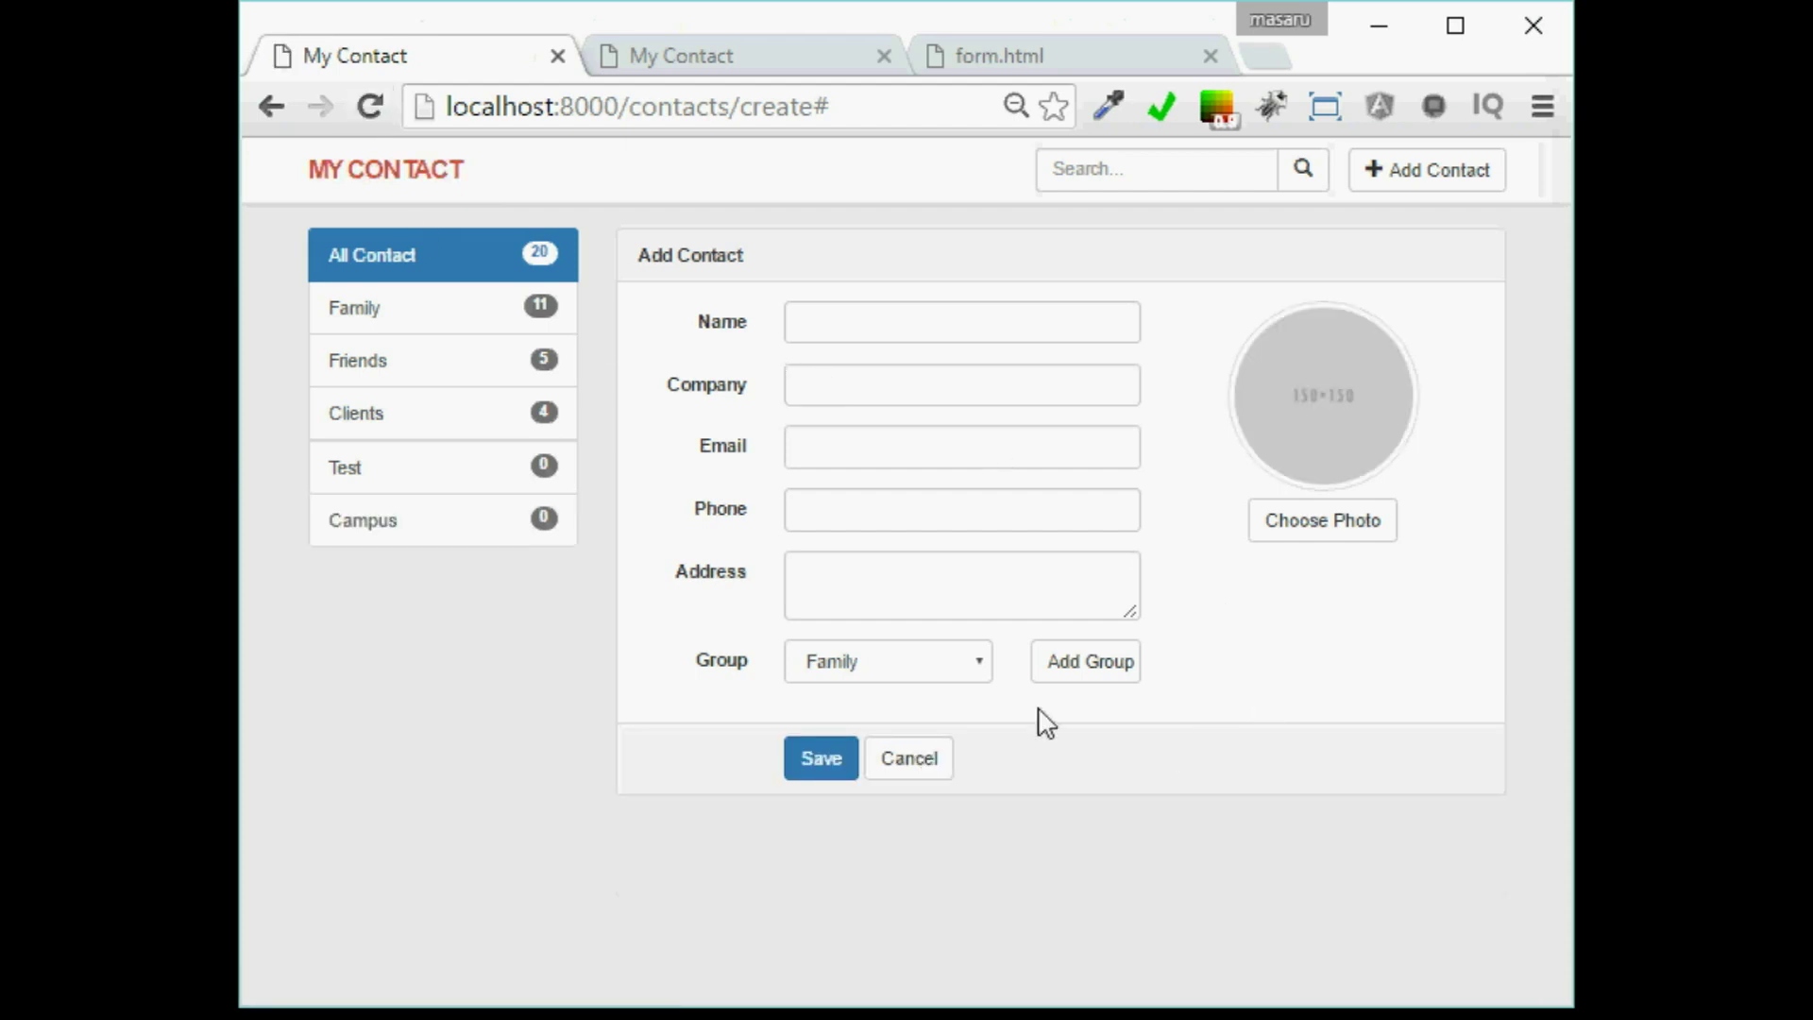
click(1090, 660)
click(954, 729)
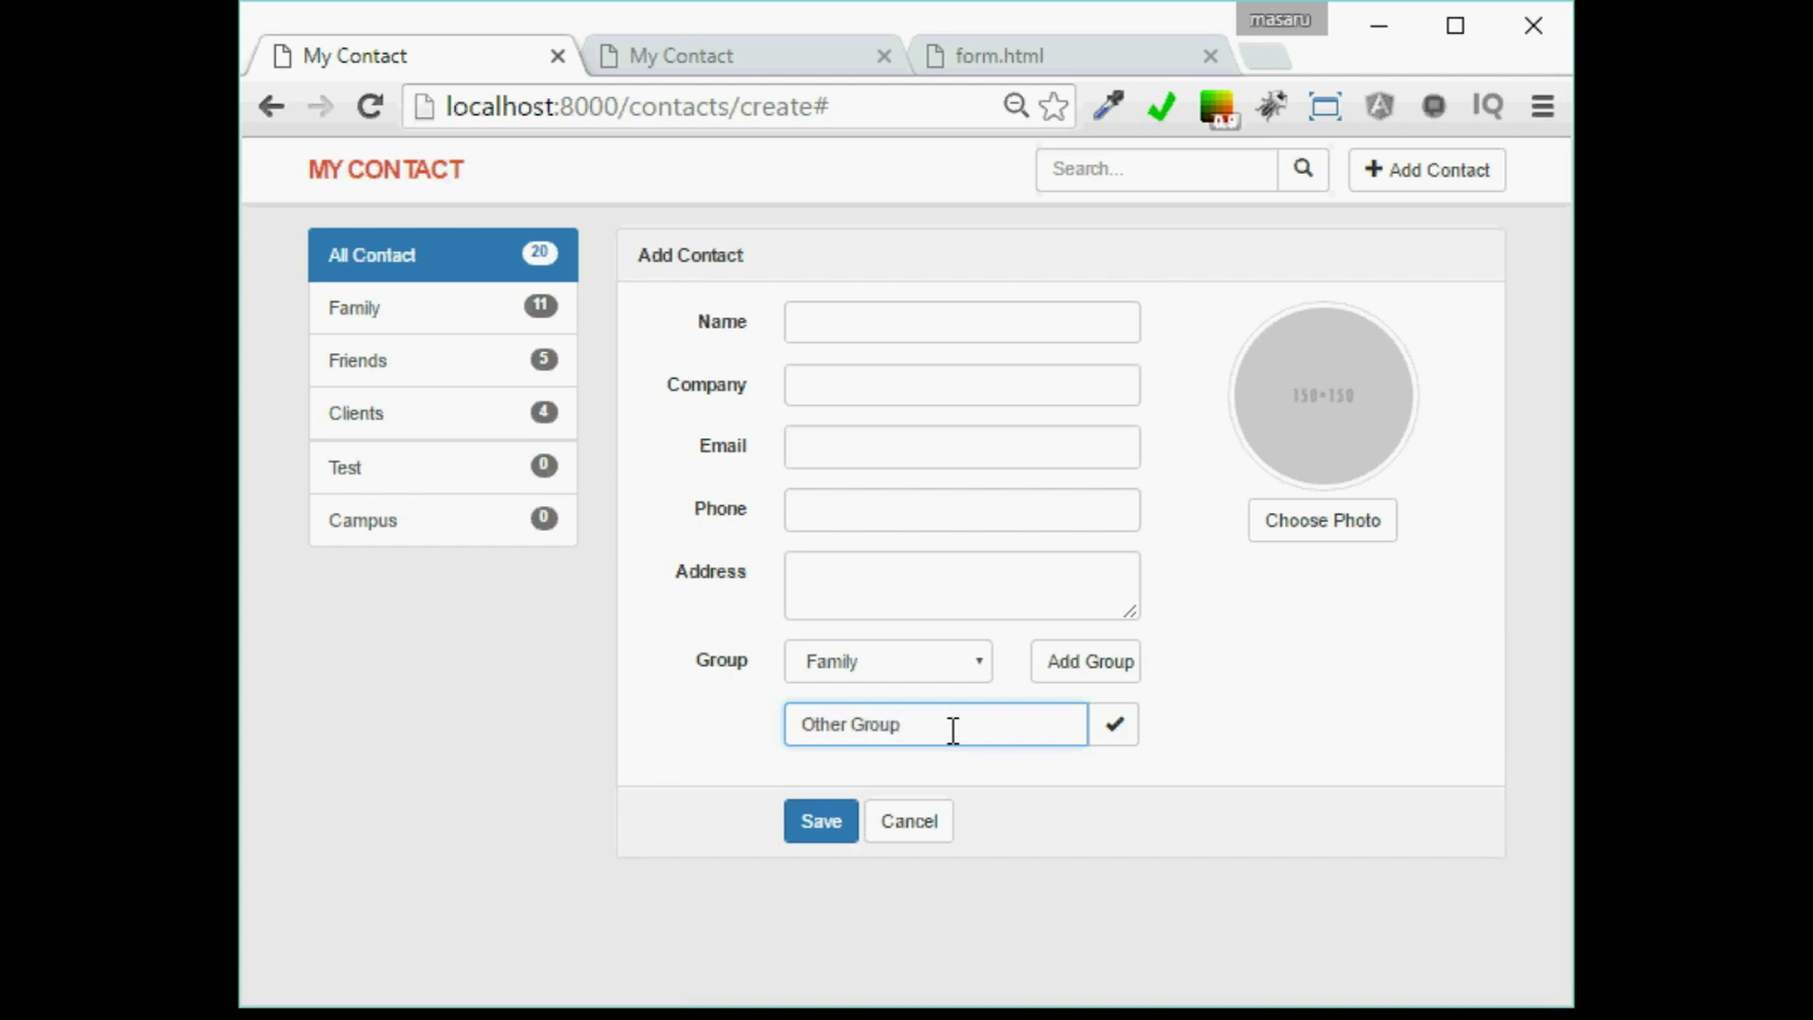
click(1113, 726)
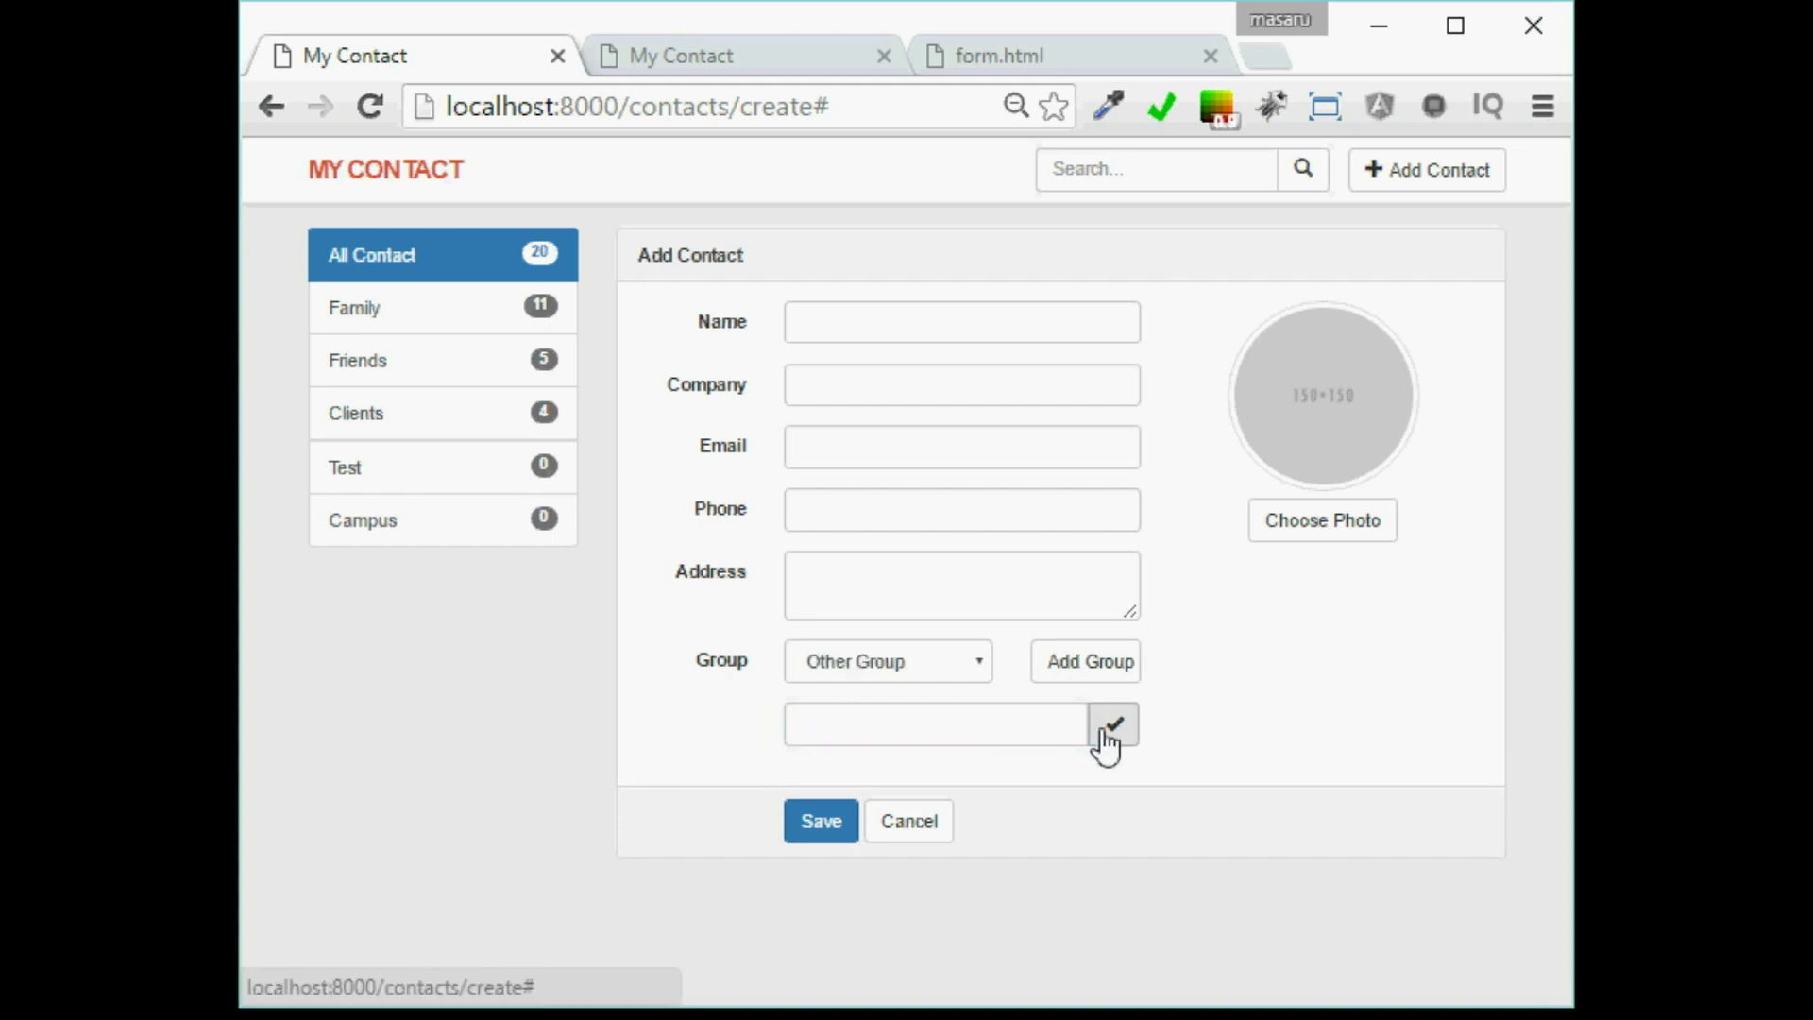
click(978, 662)
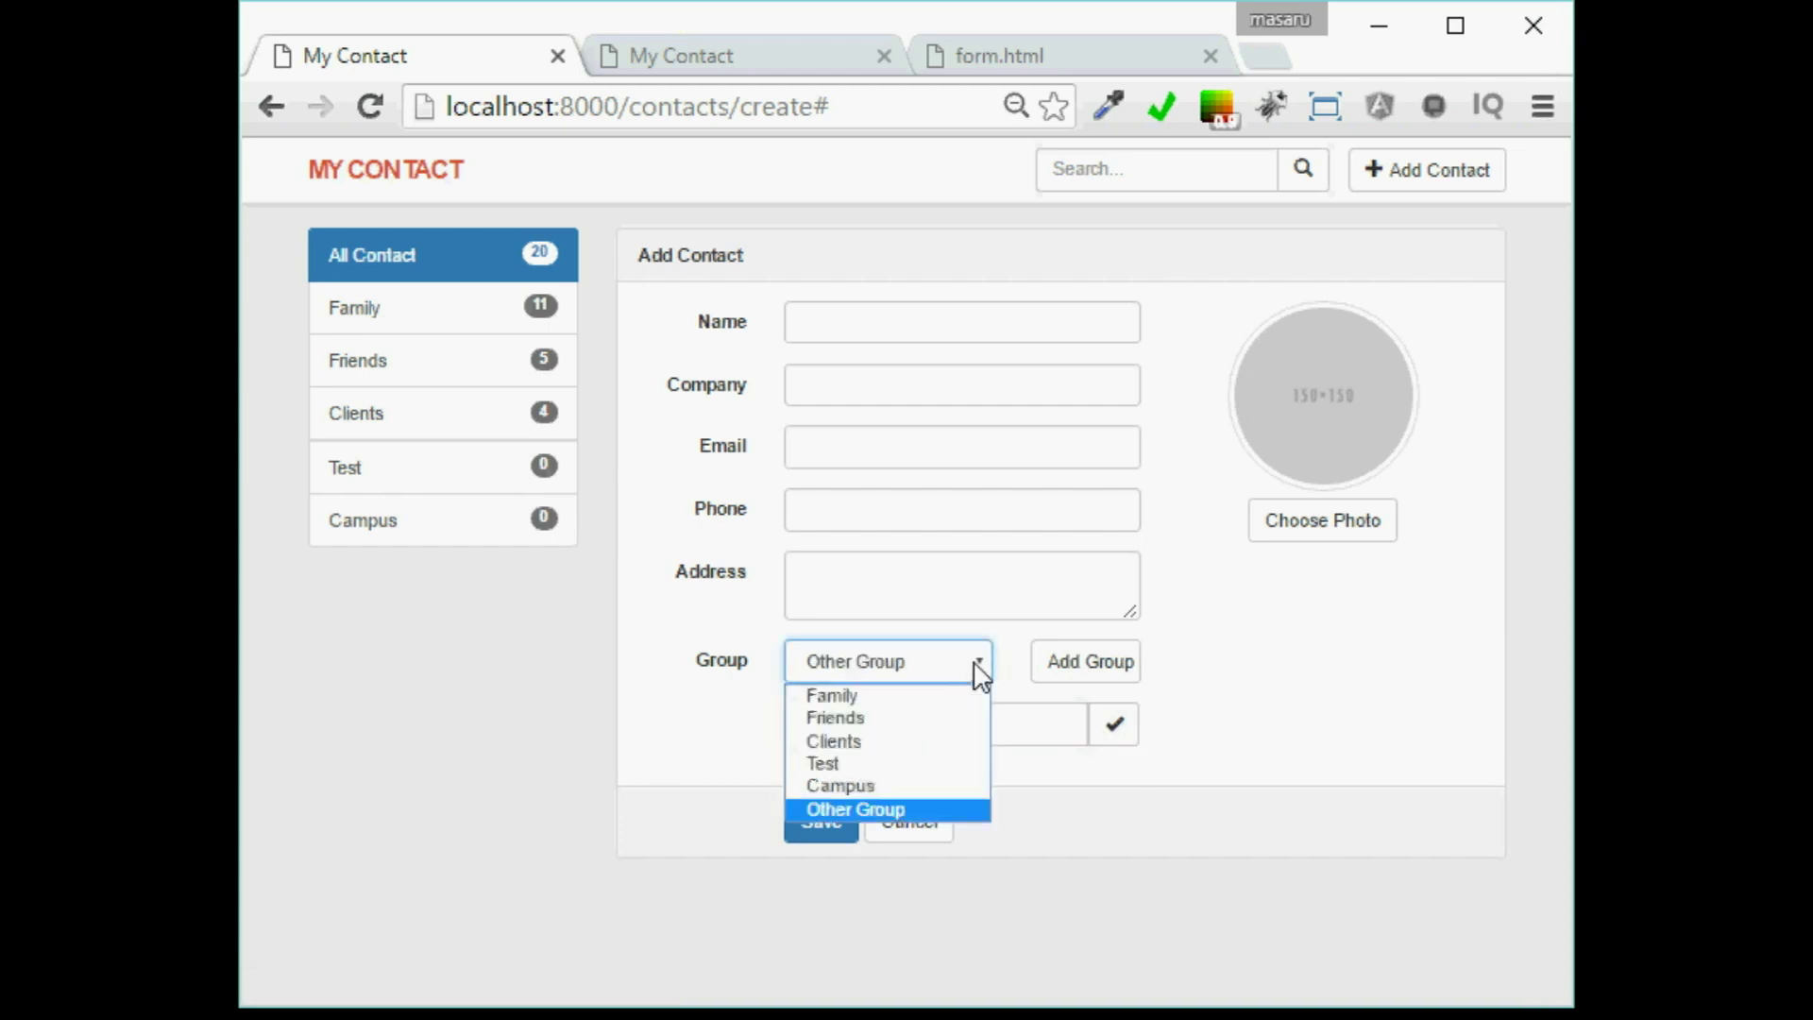
click(1215, 720)
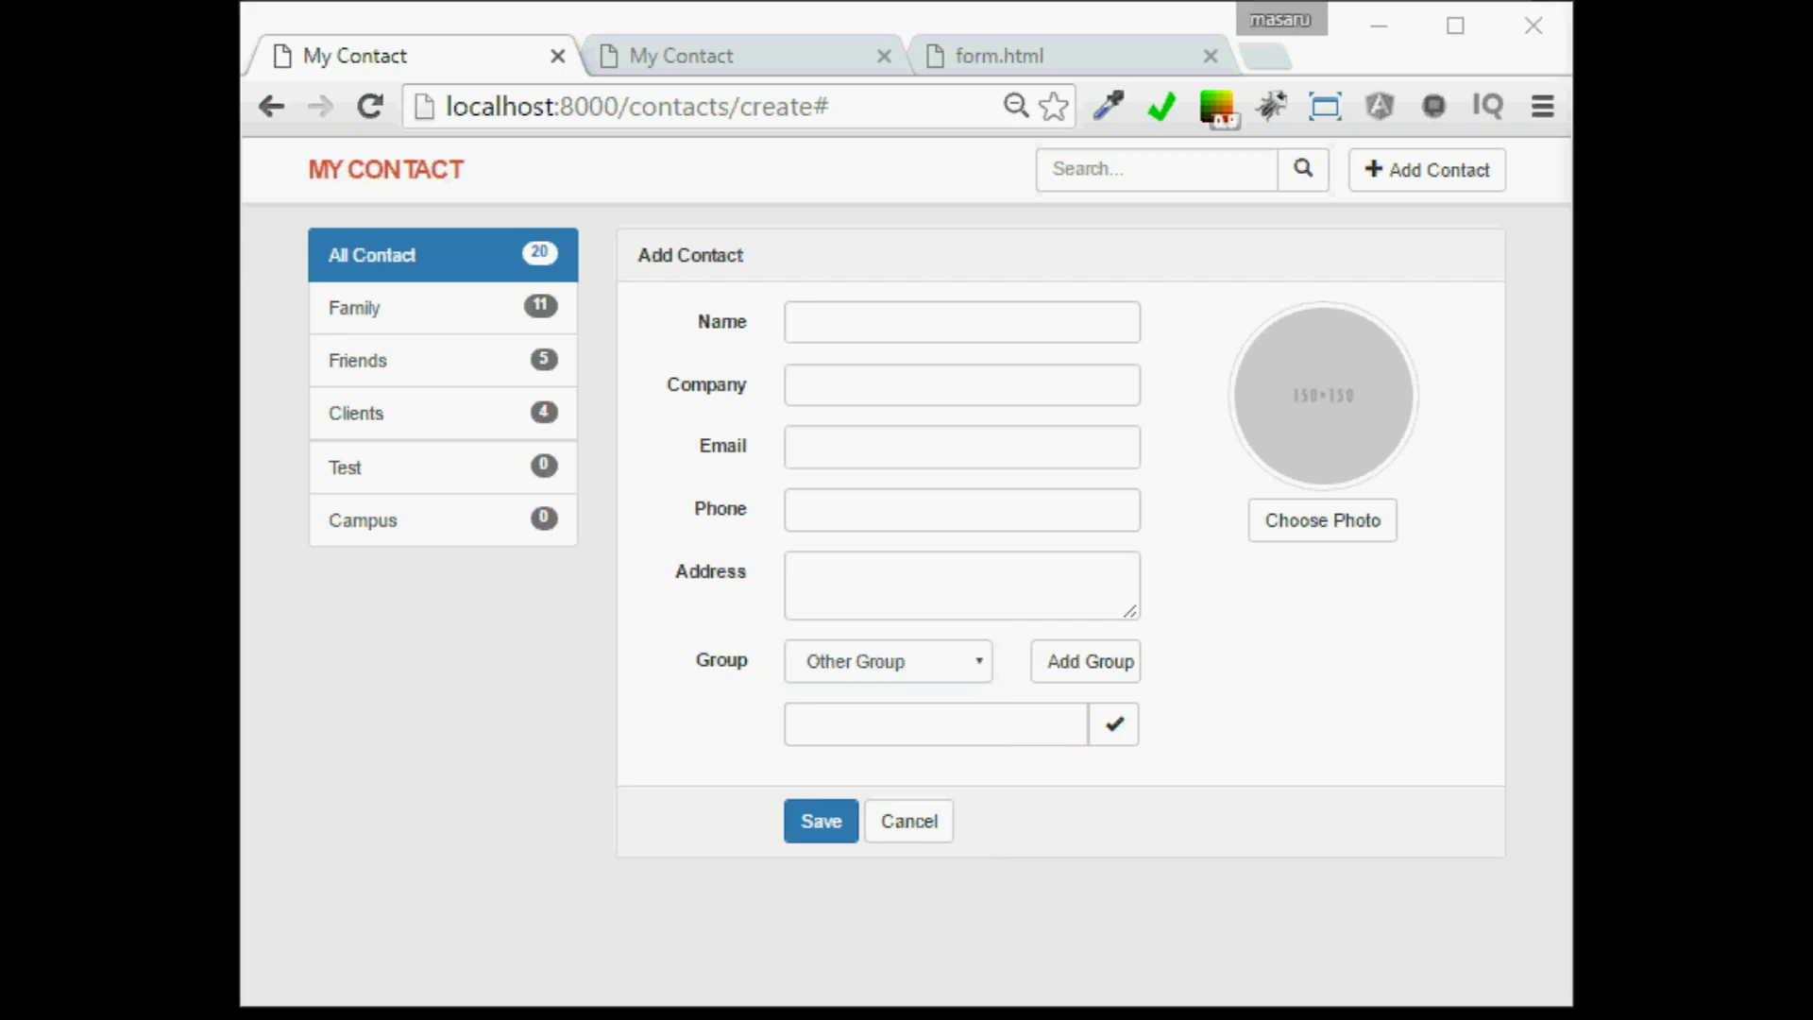